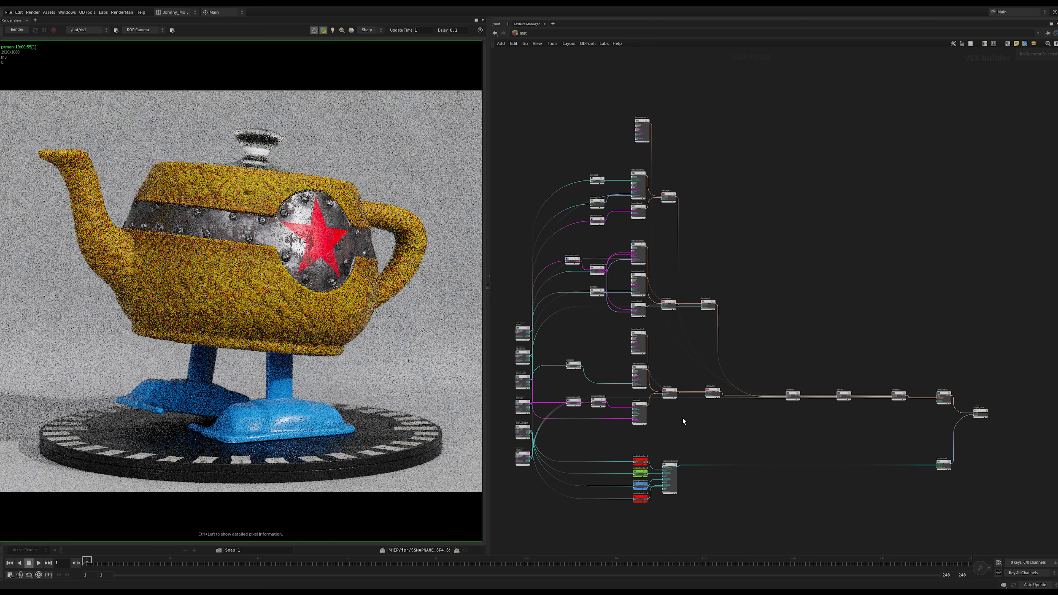
Delete all surface shading nodes between the texture nodes and the output collect node, keeping the displacement network.
middle_drag(687, 426, 678, 438)
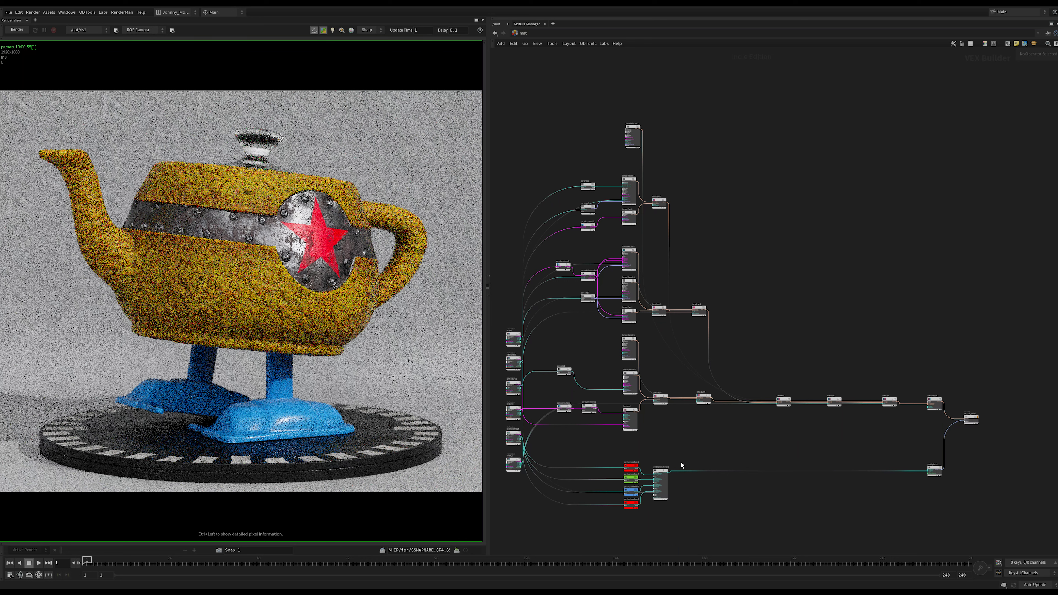
middle_drag(676, 449, 661, 452)
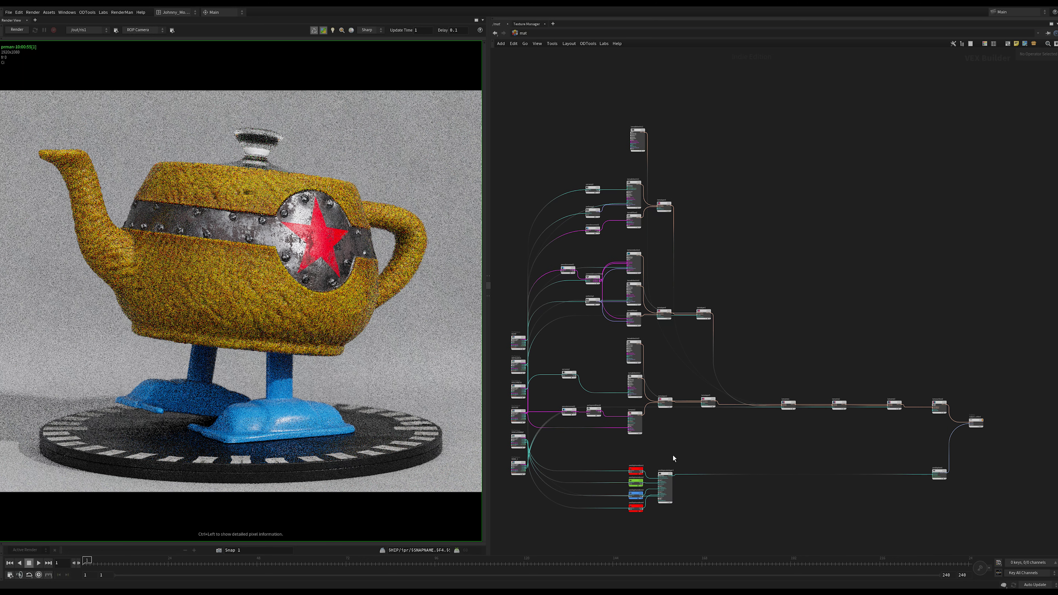
scroll(673, 458, up, 3)
scroll(675, 459, down, 2)
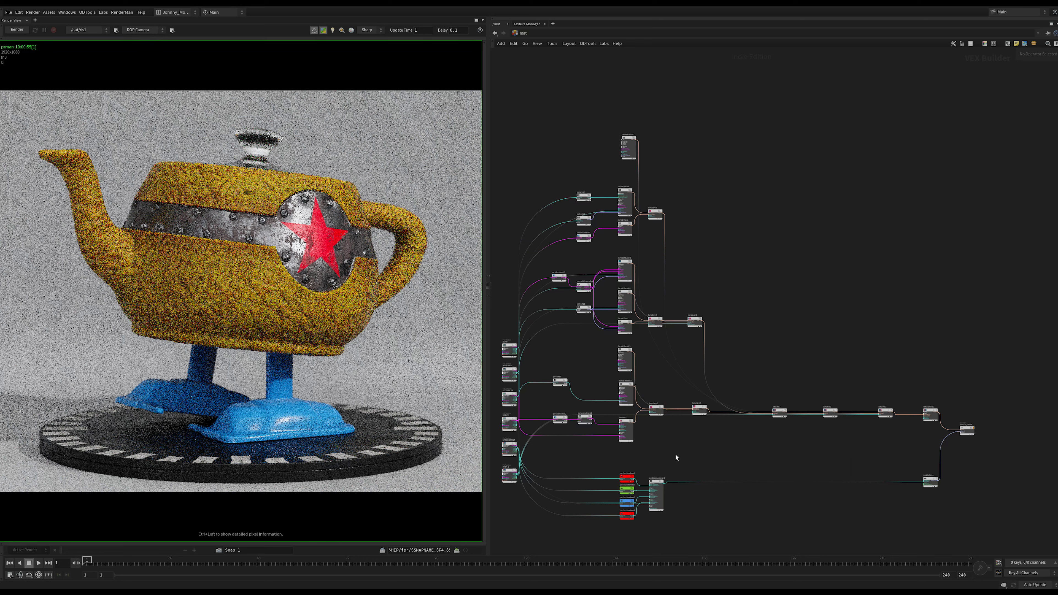
middle_drag(675, 455, 671, 456)
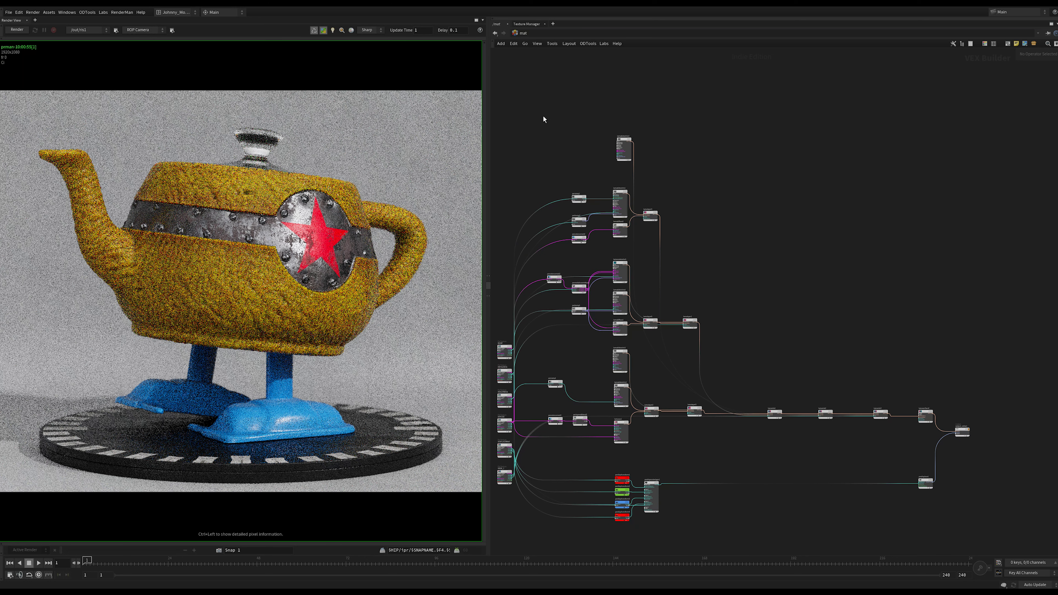
drag(532, 111, 929, 450)
key(Delete)
Examine the remaining network: the pxrdisptransform nodes, the pxrdispscalarlayer1 node and their connections to the textures and output.
middle_drag(709, 395, 765, 392)
scroll(766, 392, up, 5)
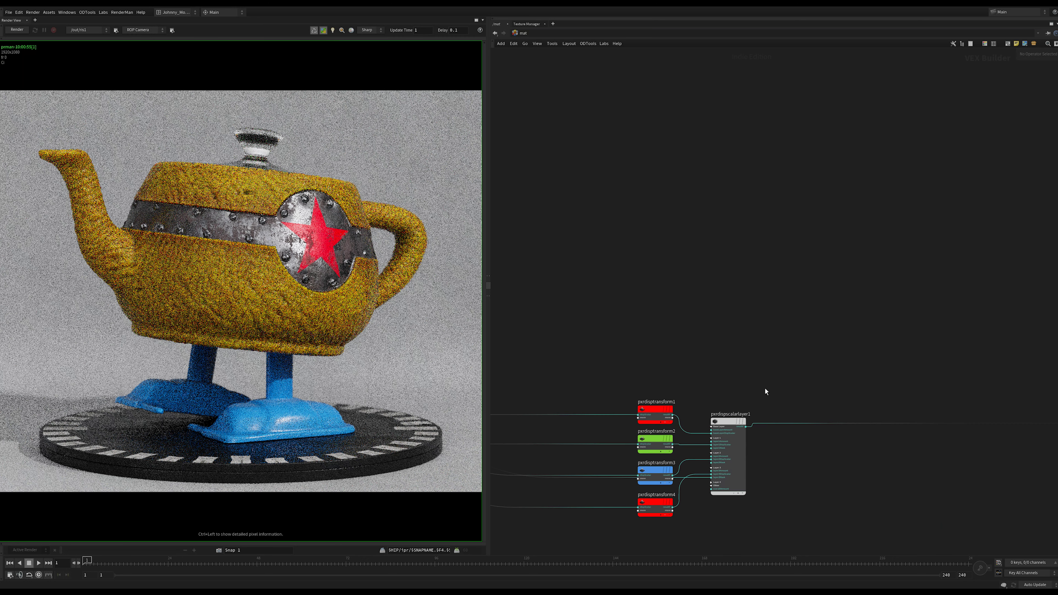
middle_drag(775, 300, 785, 289)
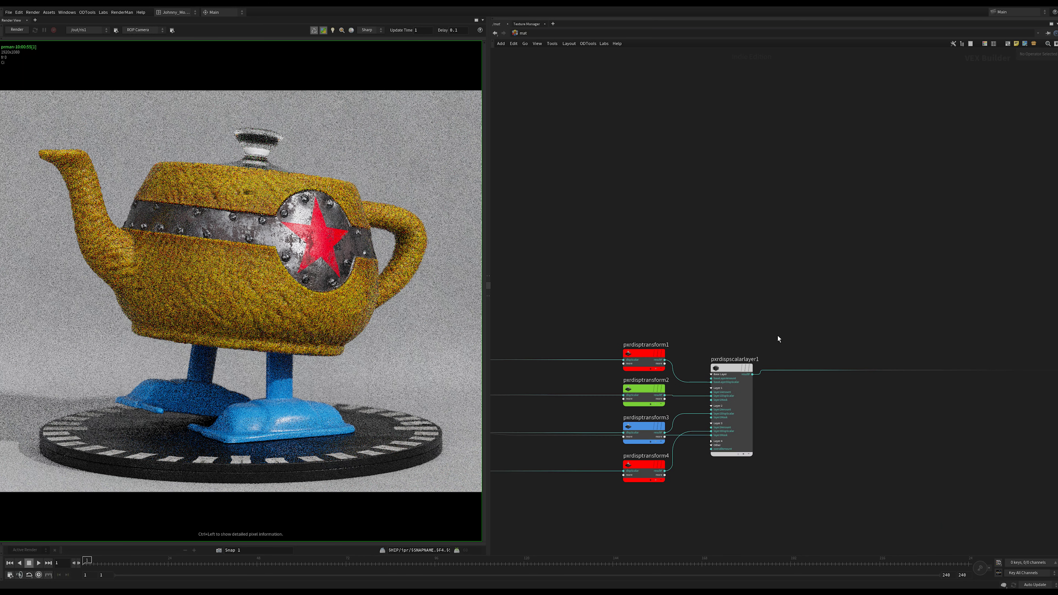
middle_drag(778, 339, 768, 305)
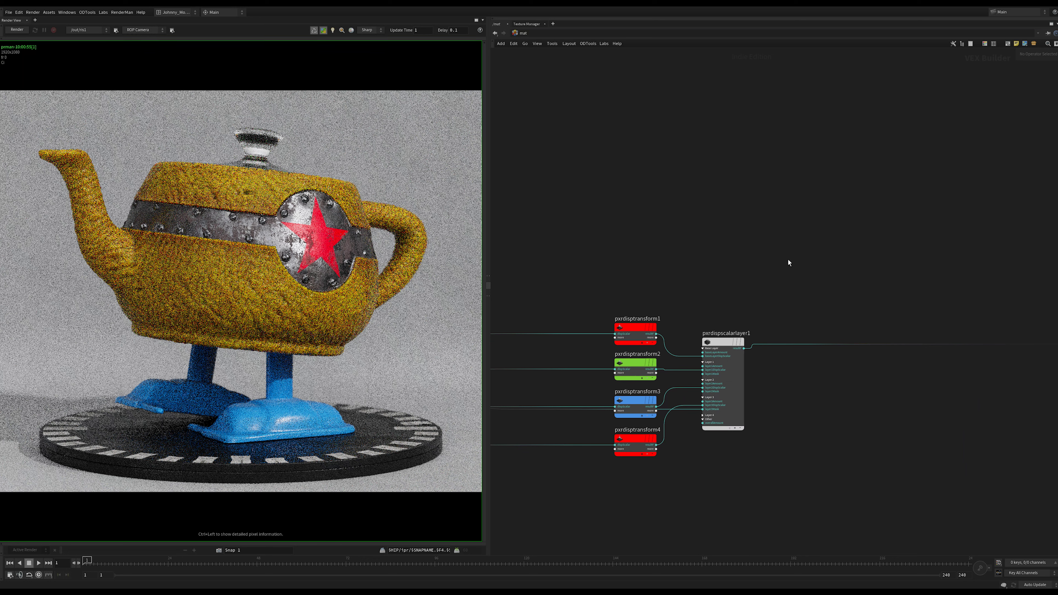
scroll(775, 266, down, 2)
middle_drag(725, 268, 732, 265)
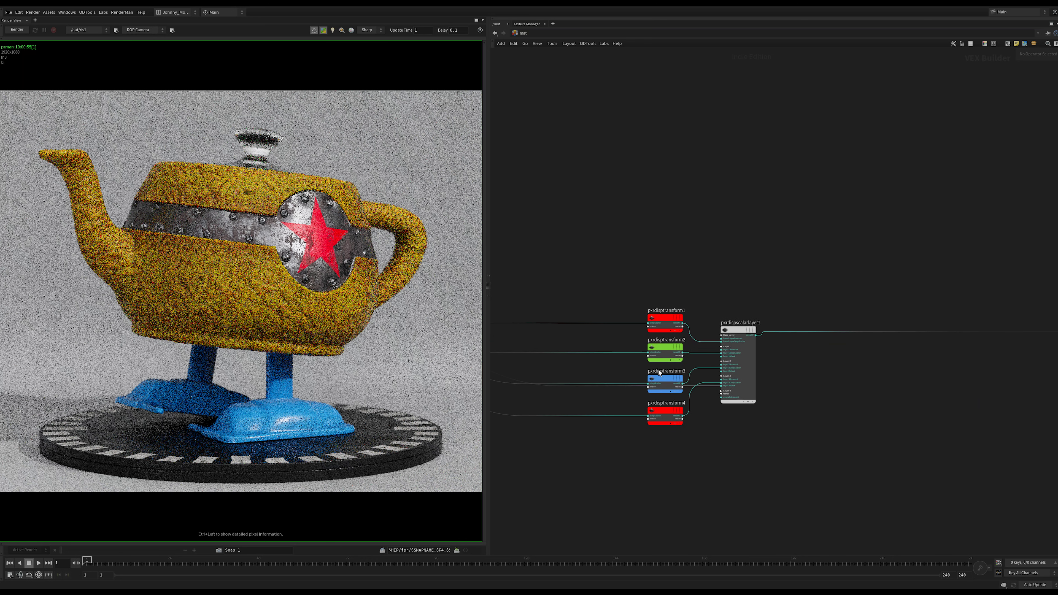
scroll(621, 473, down, 1)
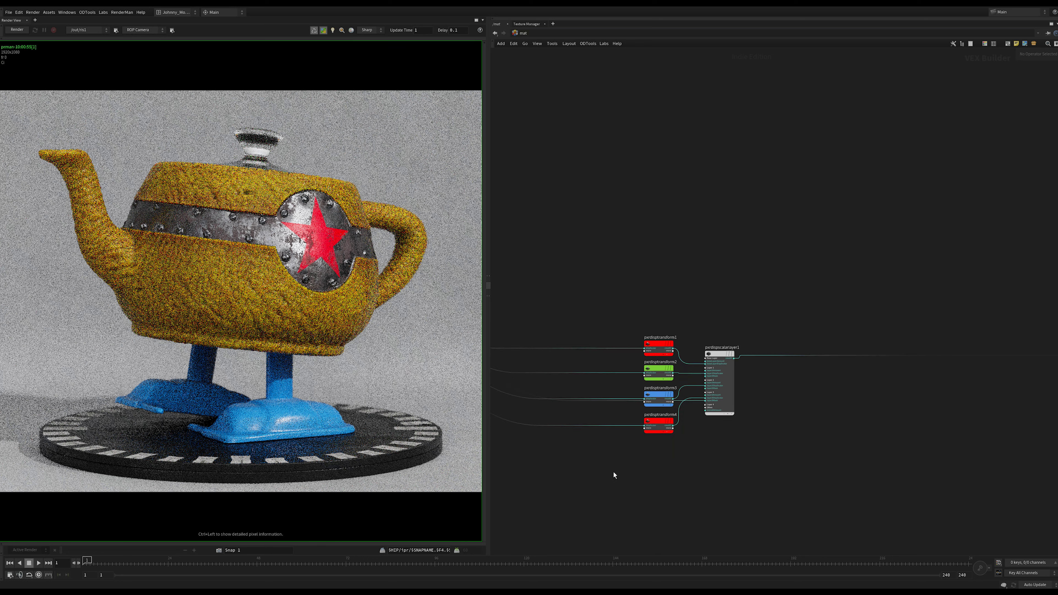
scroll(615, 473, down, 3)
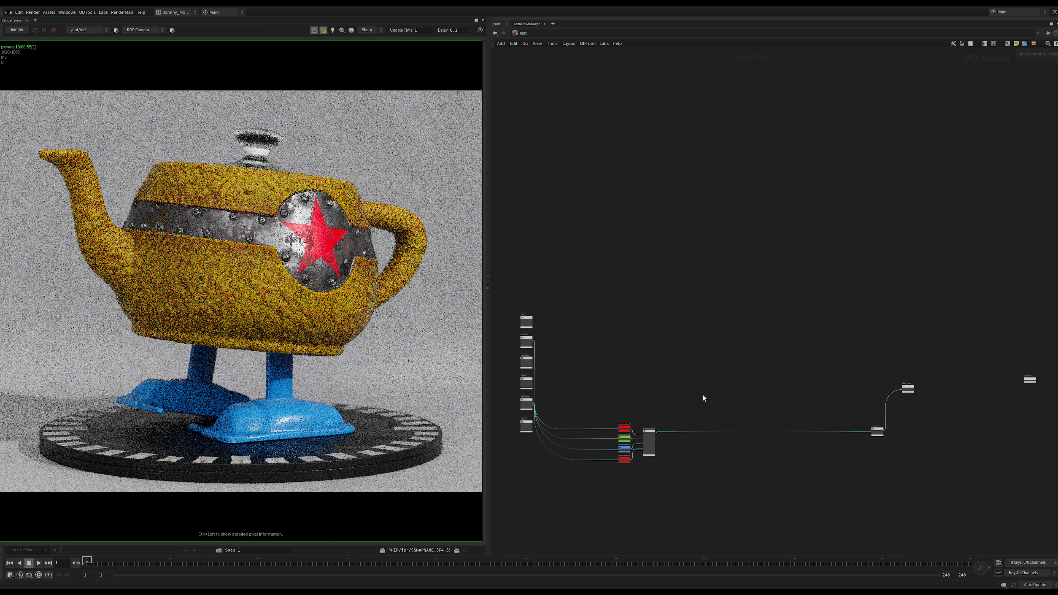
scroll(681, 383, up, 1)
middle_drag(683, 382, 716, 380)
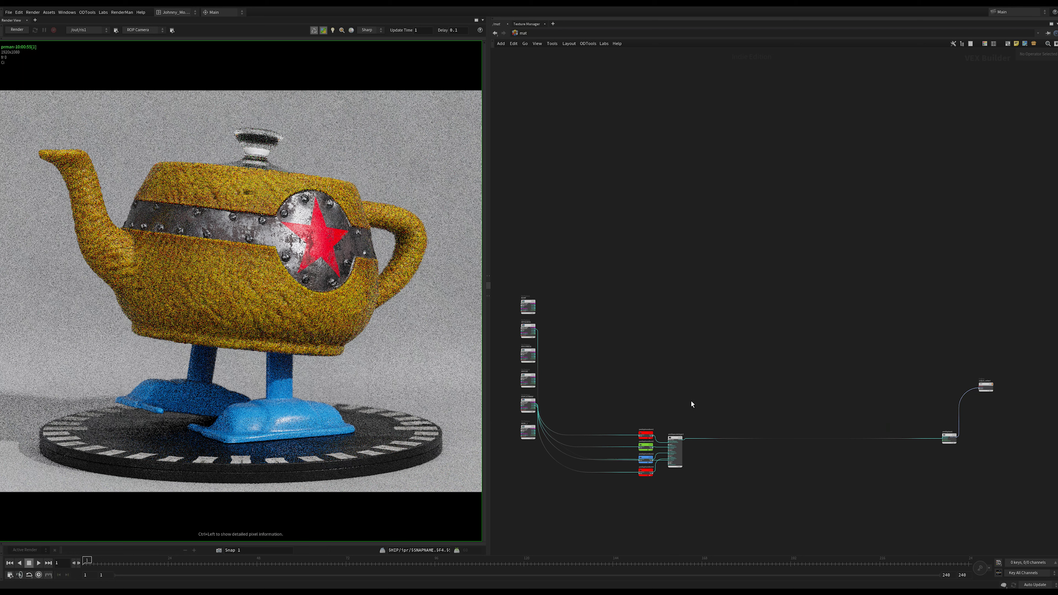
Add a LamaSurface node in the empty area above the displacement network, before the output collect node.
middle_drag(702, 394, 671, 402)
scroll(790, 338, up, 1)
scroll(791, 338, up, 1)
middle_drag(768, 364, 726, 365)
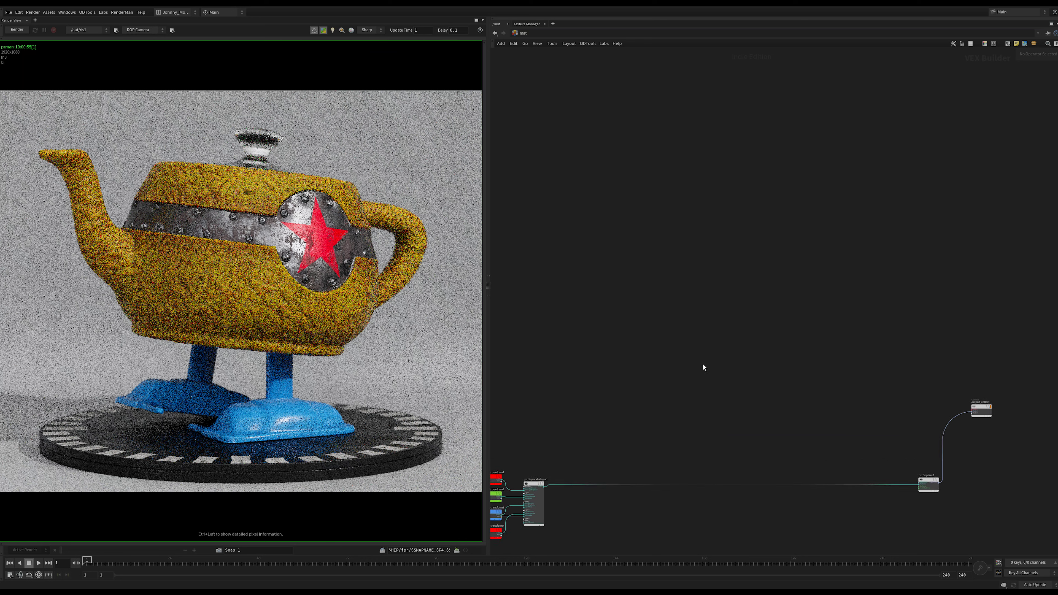
key(Tab)
text(lame)
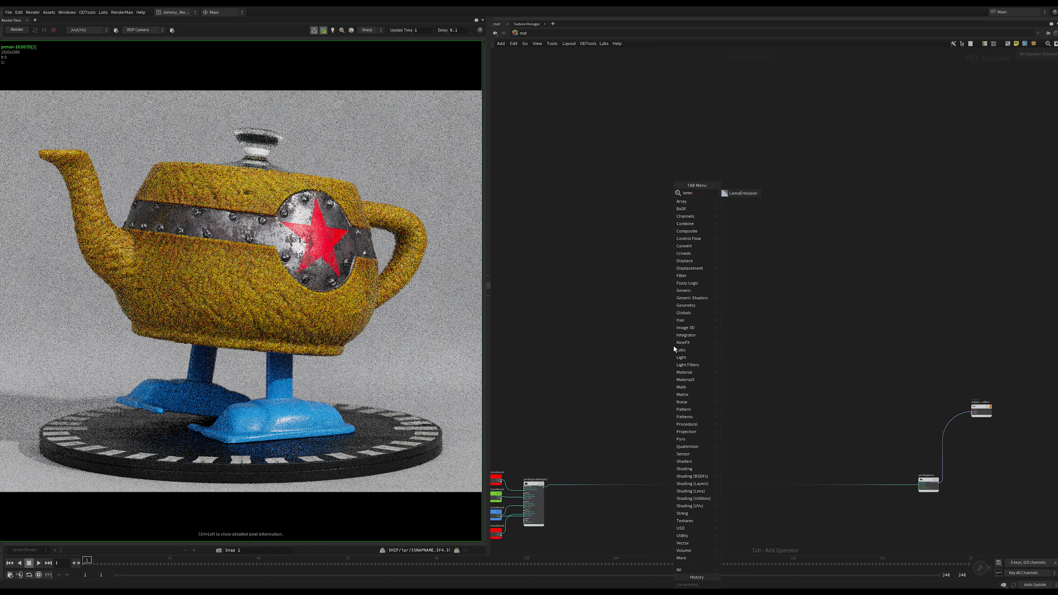
key(BackSpace)
key(BackSpace)
key(BackSpace)
key(BackSpace)
key(BackSpace)
text(amasu)
click(741, 192)
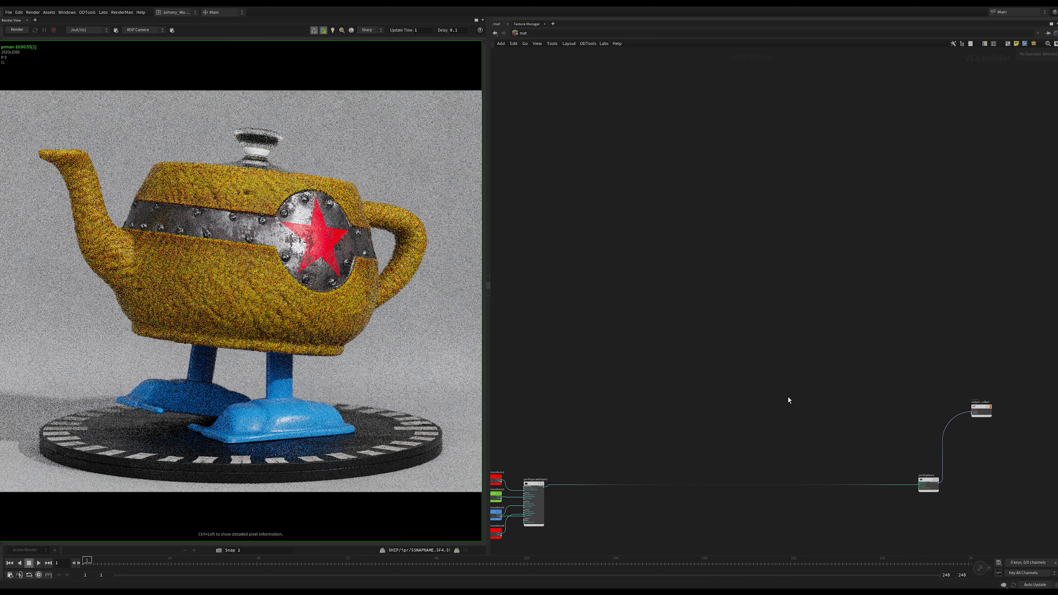
click(837, 396)
Add a PxrSurface node and place it directly above the lamasurface1 node.
scroll(873, 404, up, 5)
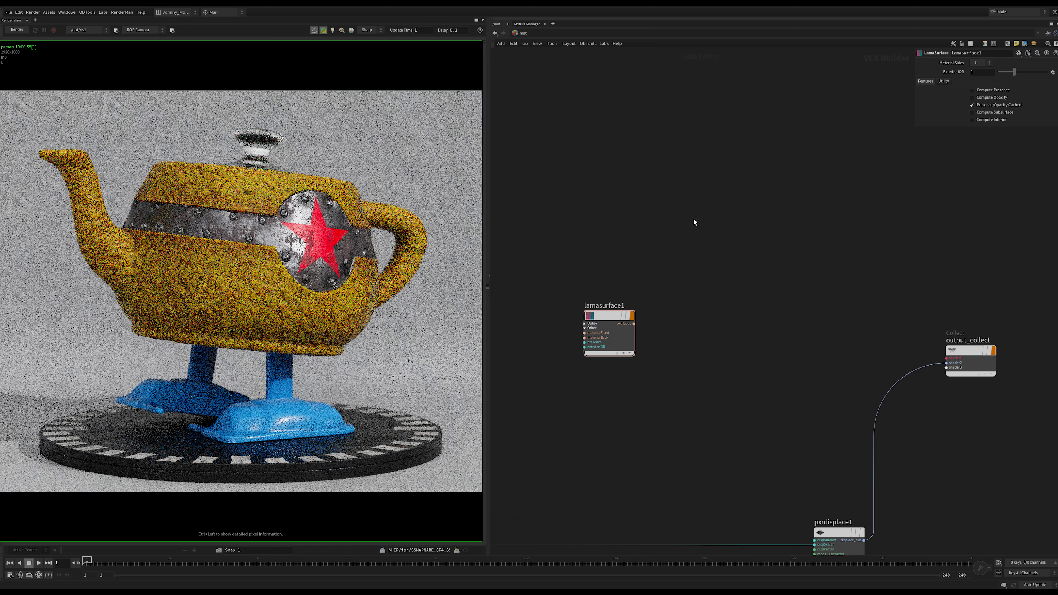
key(Tab)
text(pxrsur)
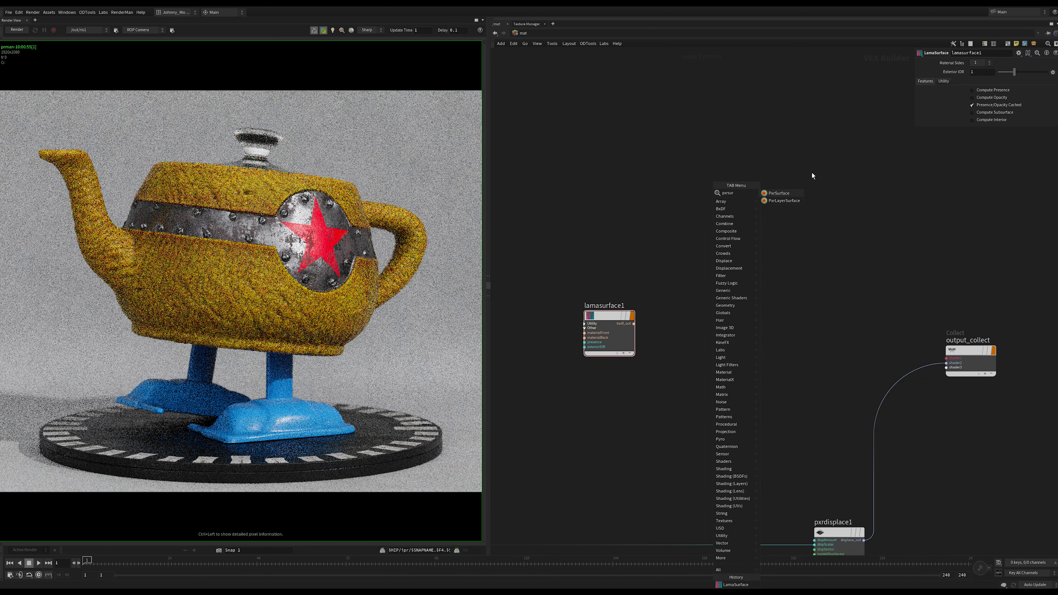
click(788, 195)
click(709, 167)
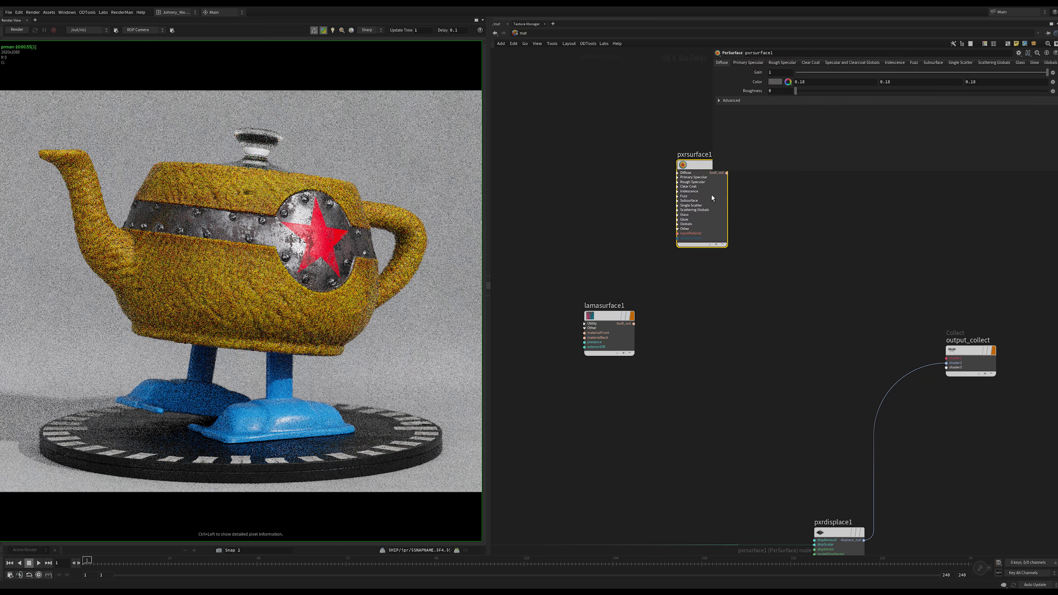
drag(683, 166, 590, 159)
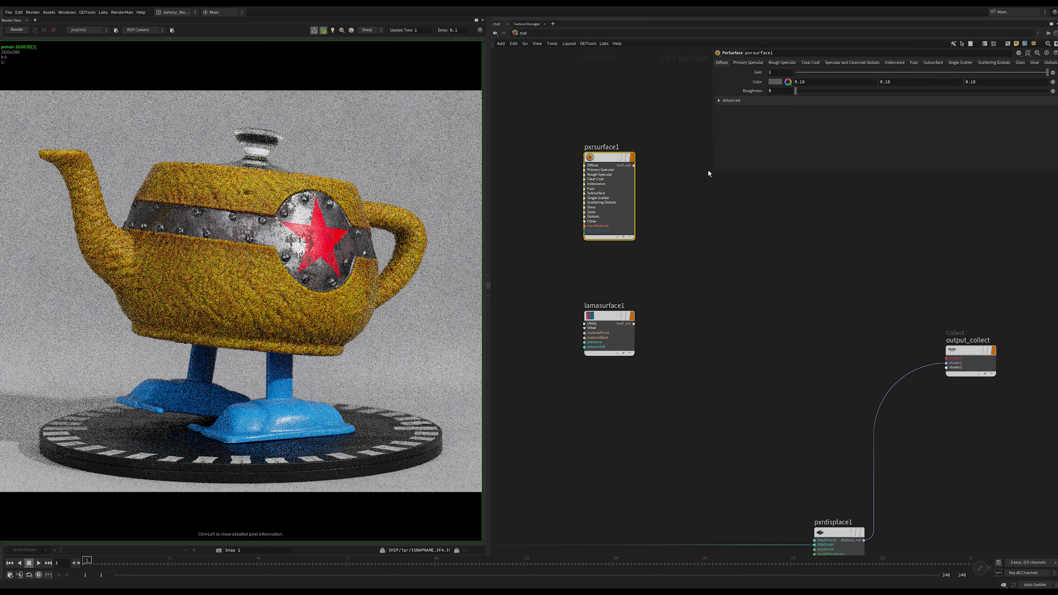
Resize the floating parameter panel to be narrower and taller so it no longer crowds the shading nodes.
drag(712, 173, 897, 270)
middle_drag(806, 282, 886, 360)
scroll(777, 344, up, 2)
middle_drag(777, 344, 783, 315)
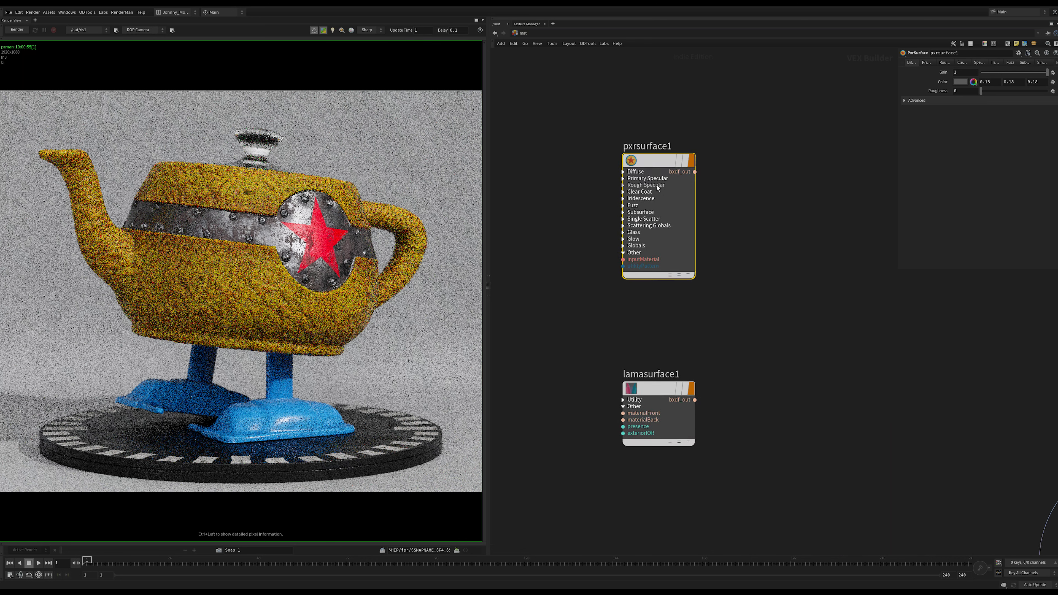
Compare the input groups of the PxrSurface node with the inputs of the LamaSurface node.
drag(658, 156, 696, 148)
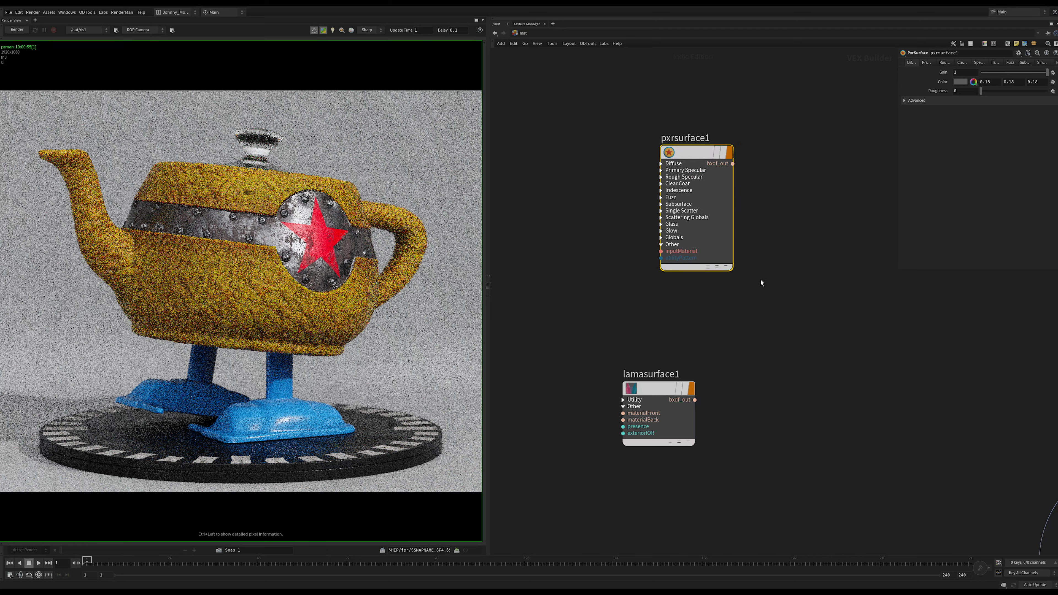
drag(693, 151, 704, 151)
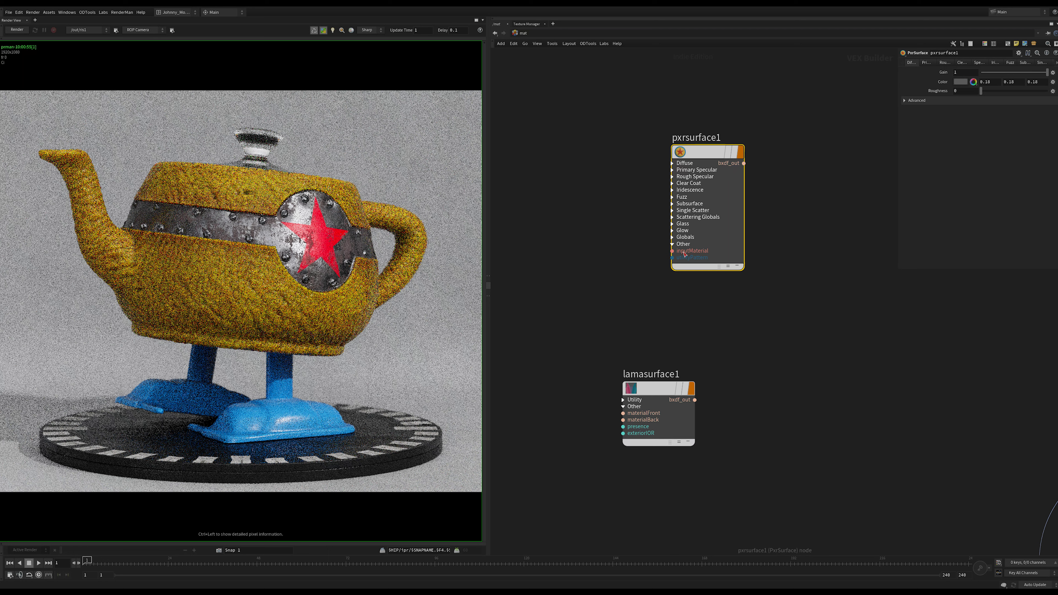
mouse_move(706, 152)
mouse_down()
mouse_move(725, 144)
mouse_move(654, 131)
mouse_move(711, 145)
mouse_up()
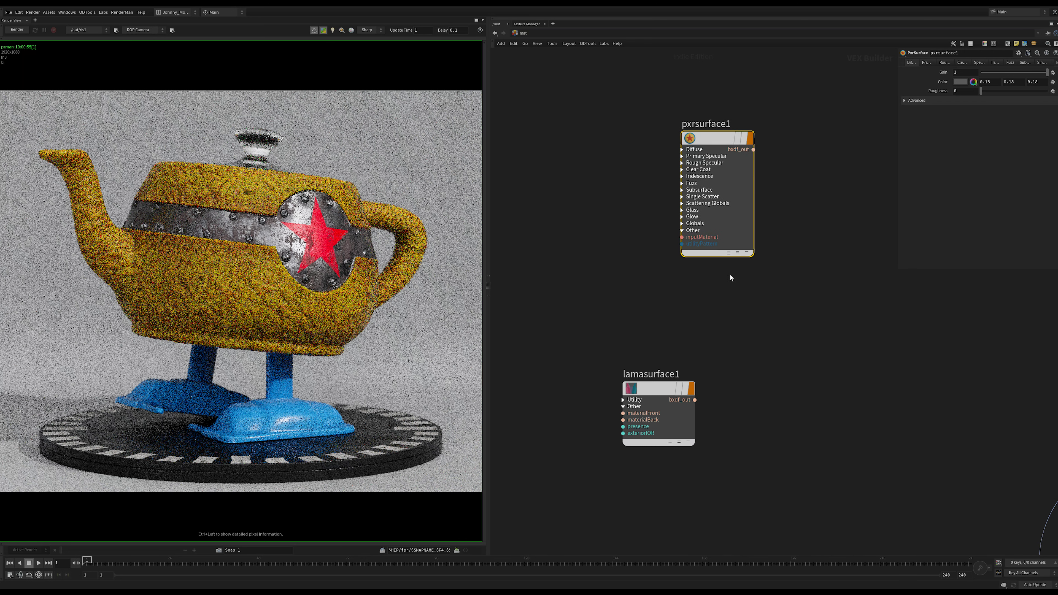
middle_drag(734, 285, 699, 289)
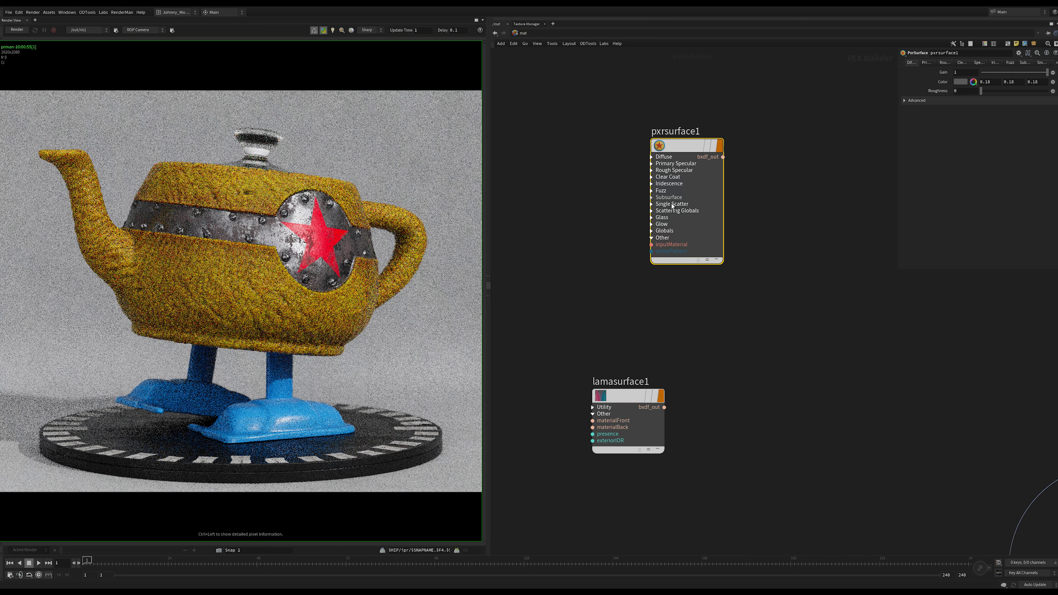
middle_drag(640, 298, 629, 307)
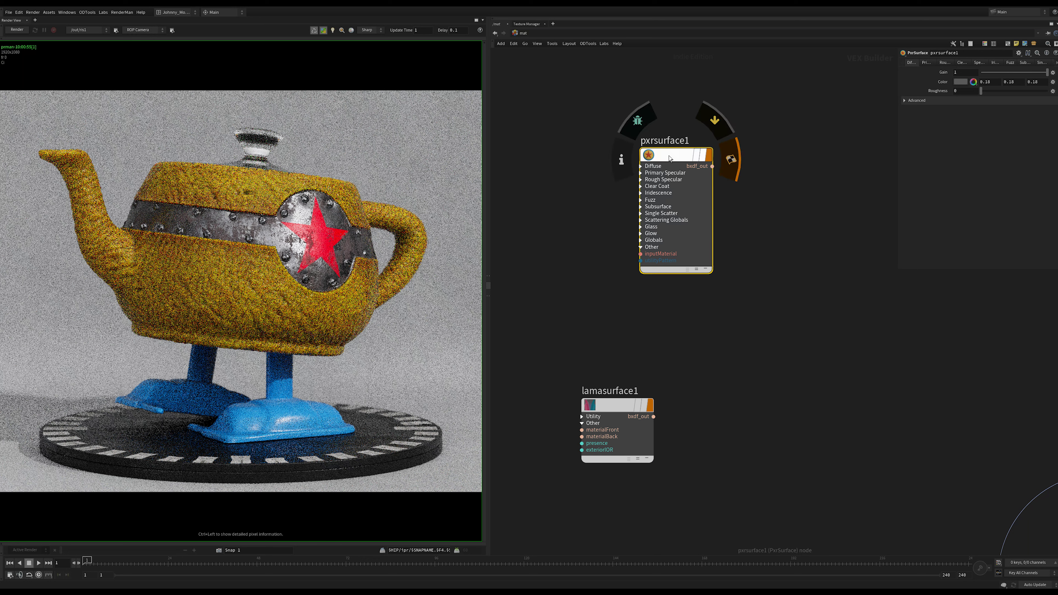
mouse_move(669, 155)
mouse_down()
mouse_move(656, 148)
mouse_move(674, 162)
mouse_up()
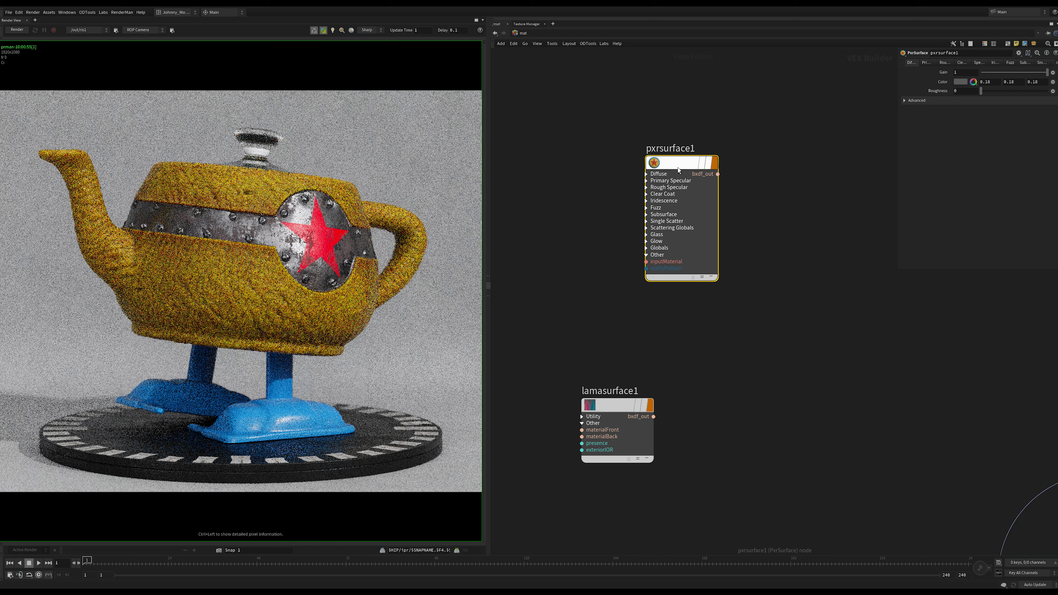
drag(682, 224, 692, 218)
middle_drag(692, 366, 716, 336)
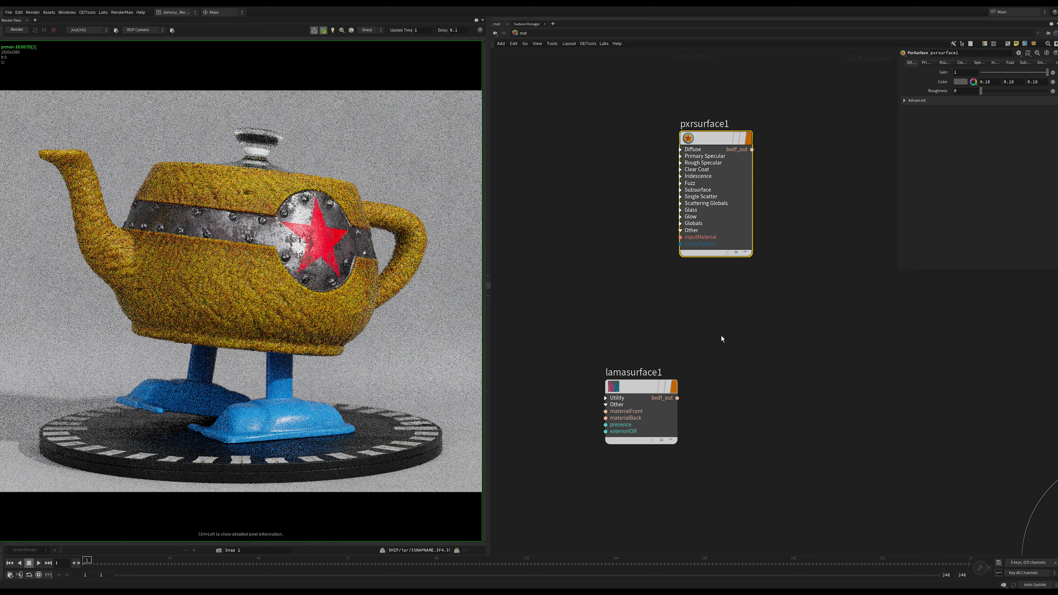
scroll(720, 335, down, 1)
middle_drag(744, 298, 760, 277)
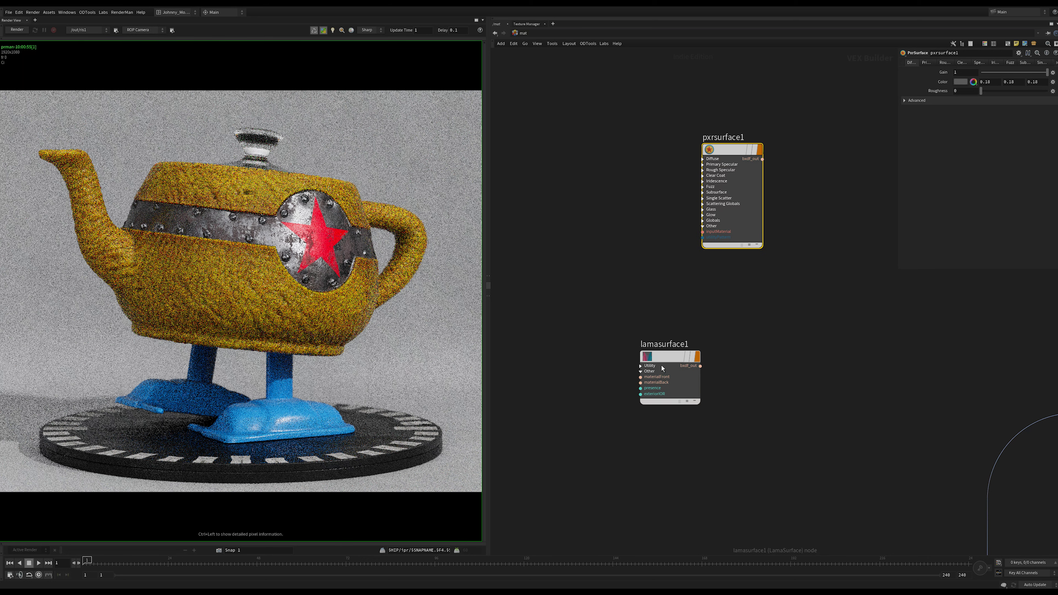
drag(680, 362, 733, 368)
drag(777, 91, 662, 298)
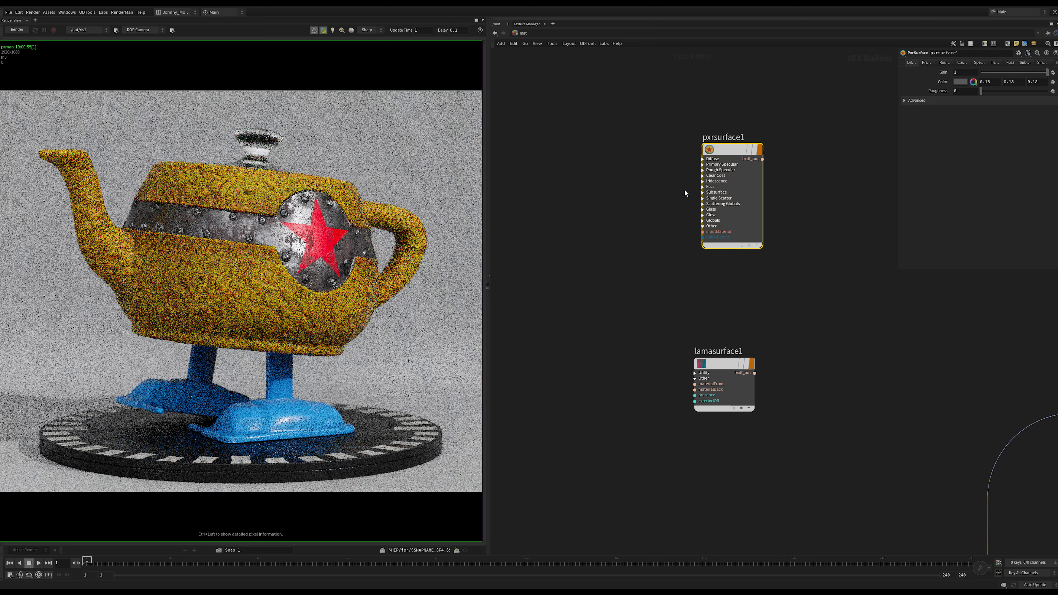
middle_drag(687, 291, 652, 300)
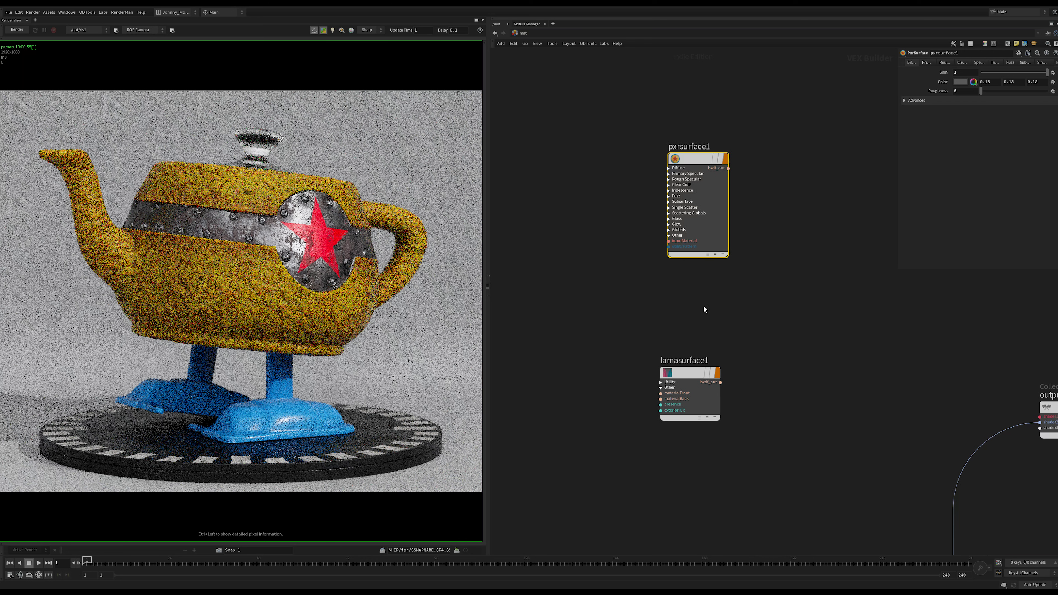
middle_drag(689, 308, 675, 317)
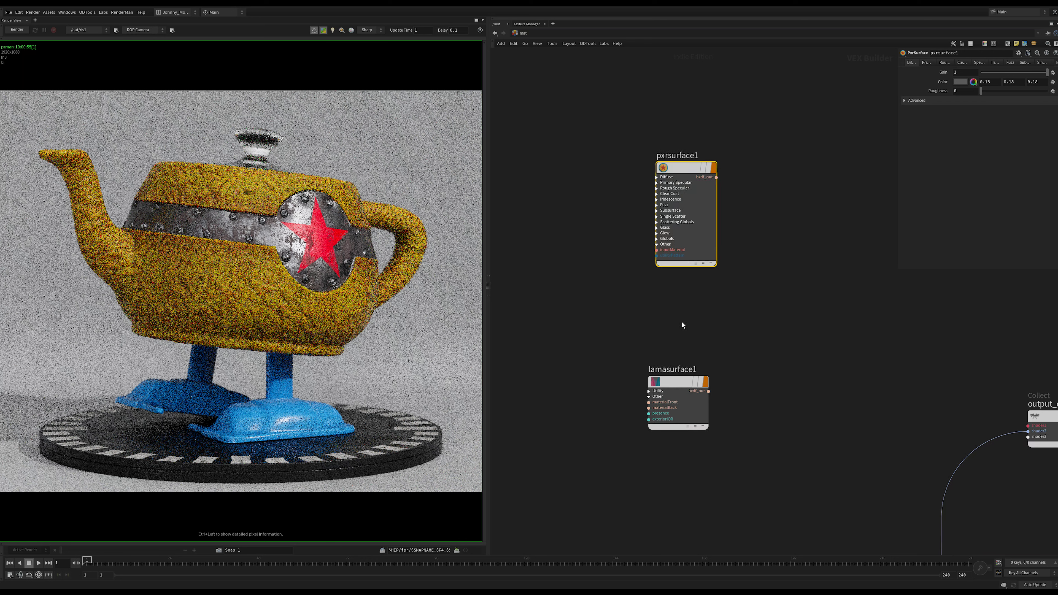
scroll(733, 309, down, 3)
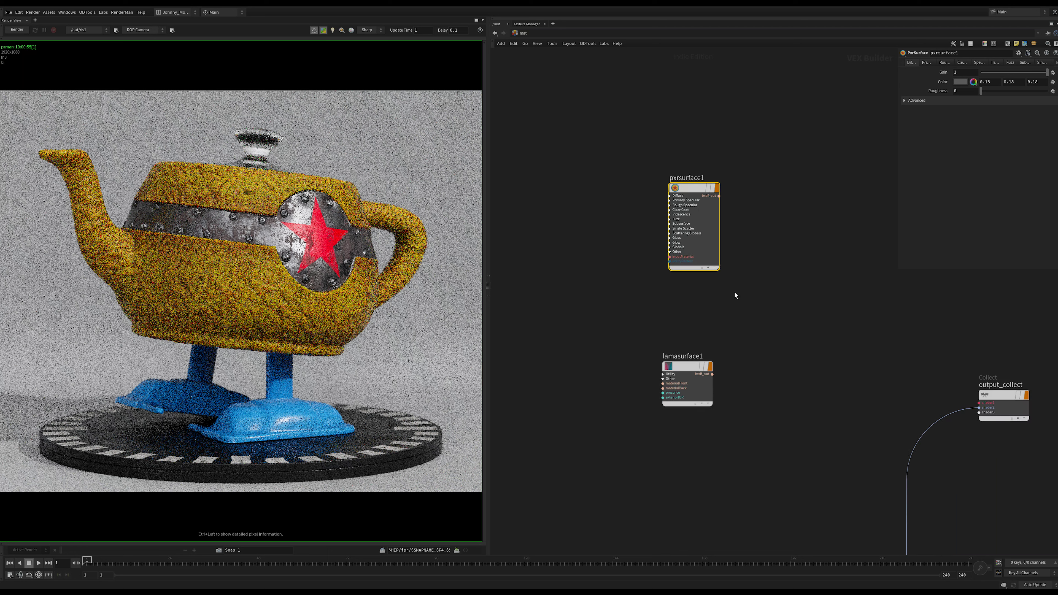
Delete the pxrsurface1 node from the network.
drag(755, 327, 634, 174)
key(Delete)
middle_drag(809, 326, 726, 301)
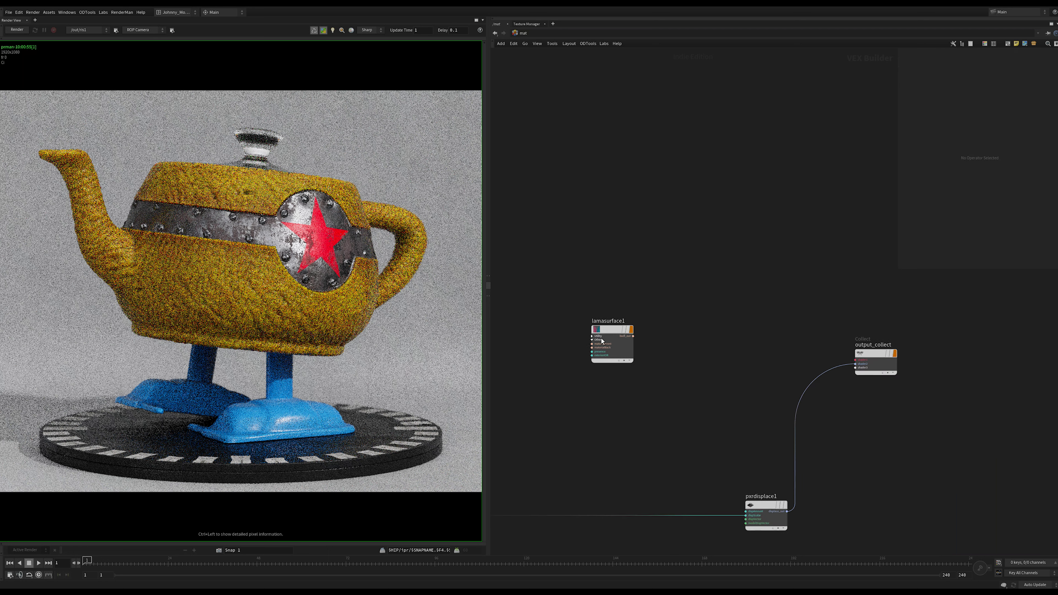
Move the lamasurface1 node close to the output_collect node and select it to show its parameters.
drag(625, 332, 749, 347)
drag(805, 295, 688, 385)
scroll(673, 369, up, 1)
middle_drag(773, 354, 689, 336)
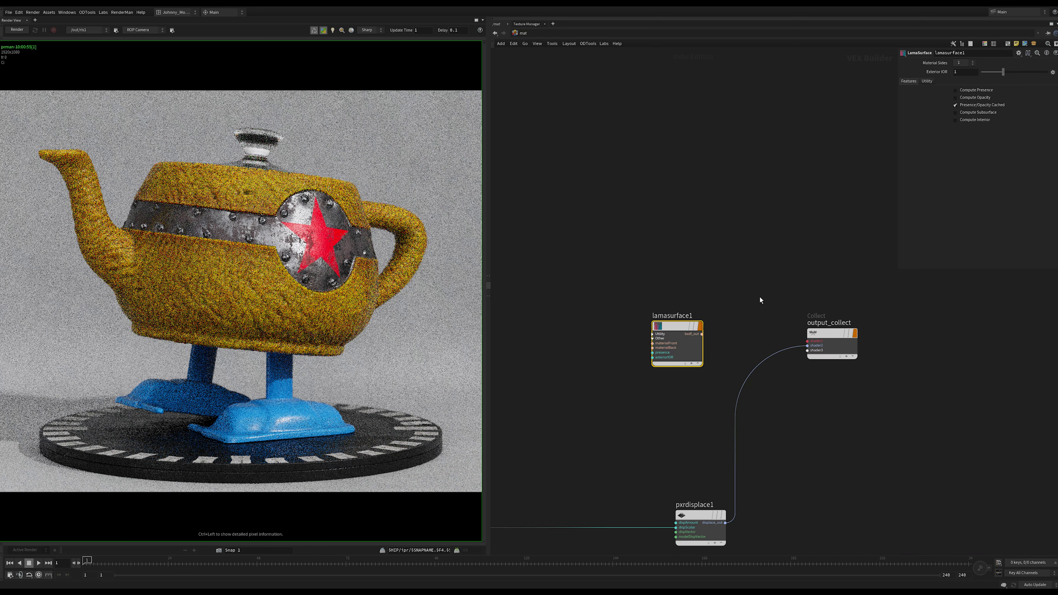
Enable Compute Interior and Compute Subsurface on the lamasurface1 node.
drag(722, 270, 587, 403)
middle_drag(615, 395, 651, 389)
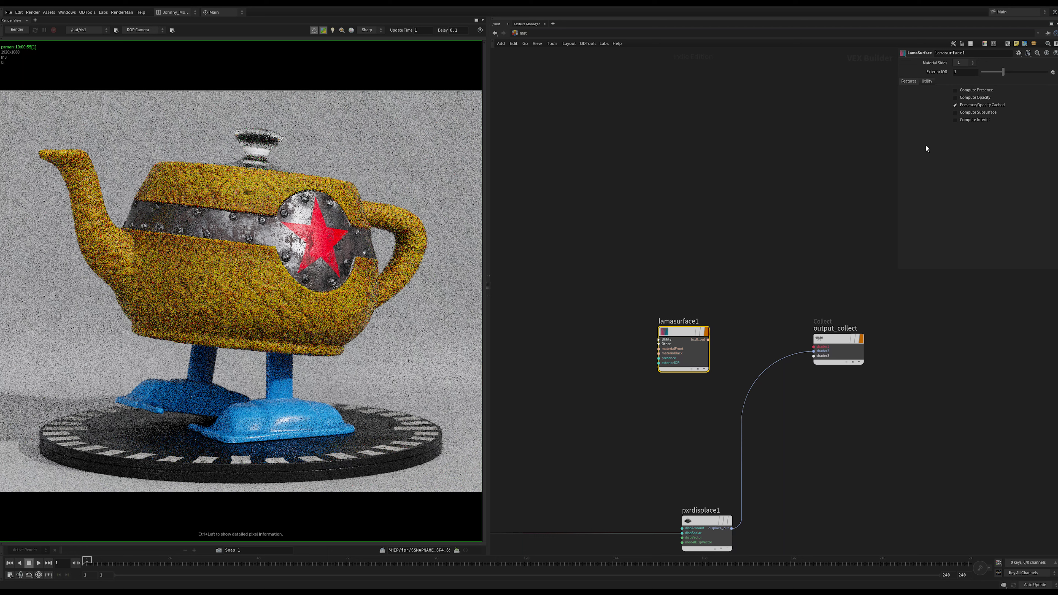
click(956, 121)
click(955, 113)
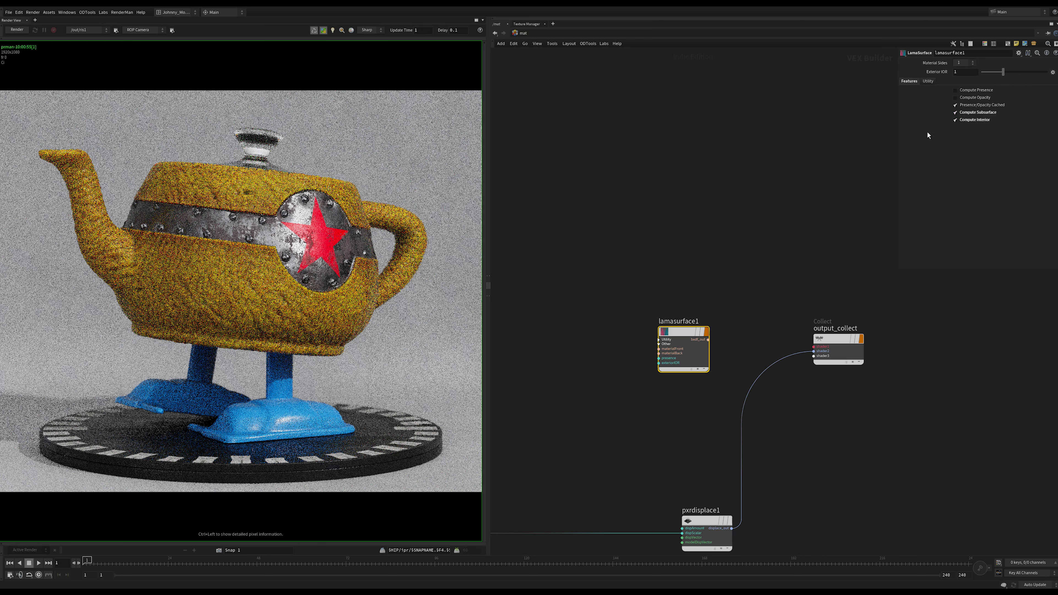
Enable Compute Opacity on the lamasurface1 node and check its Utility parameters.
click(957, 98)
click(959, 63)
click(963, 62)
scroll(643, 364, up, 3)
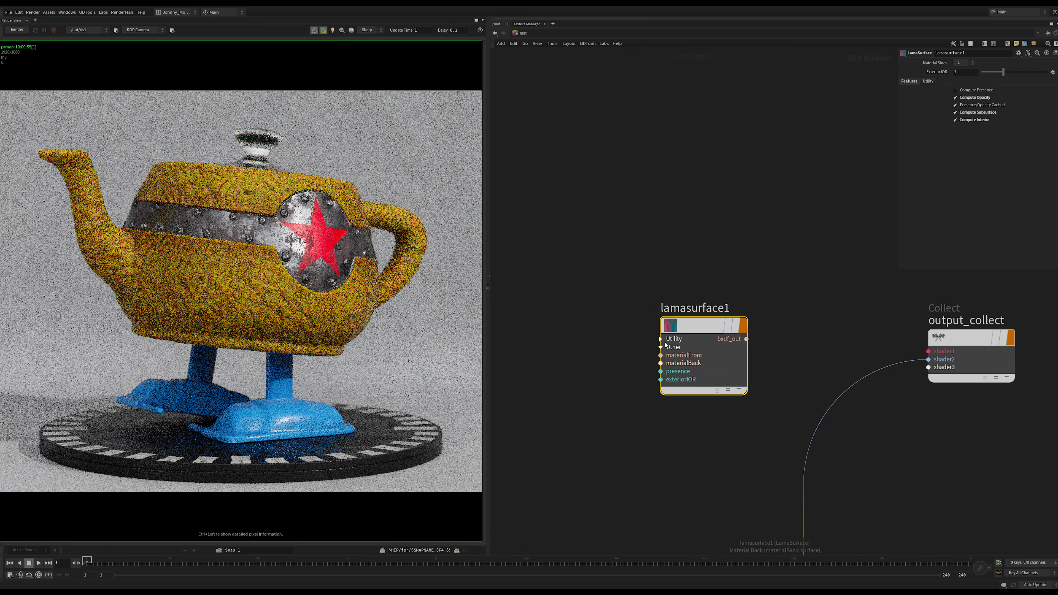
middle_drag(609, 394, 601, 392)
click(928, 82)
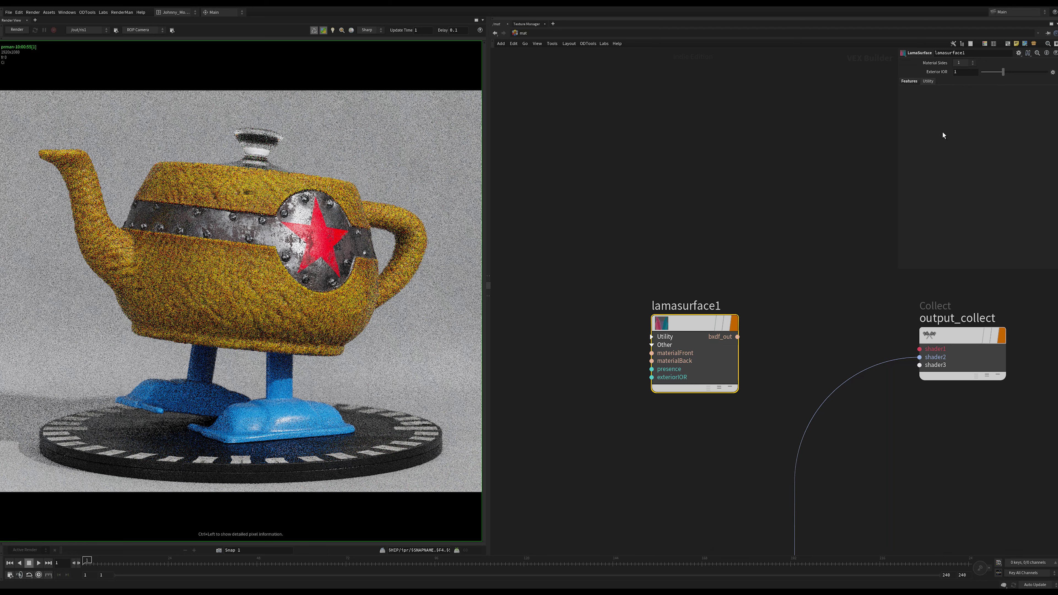
click(907, 81)
Connect the bxdf_out of lamasurface1 to the shader1 input of output_collect and align the surface node above pxrdisplace1.
scroll(798, 331, down, 3)
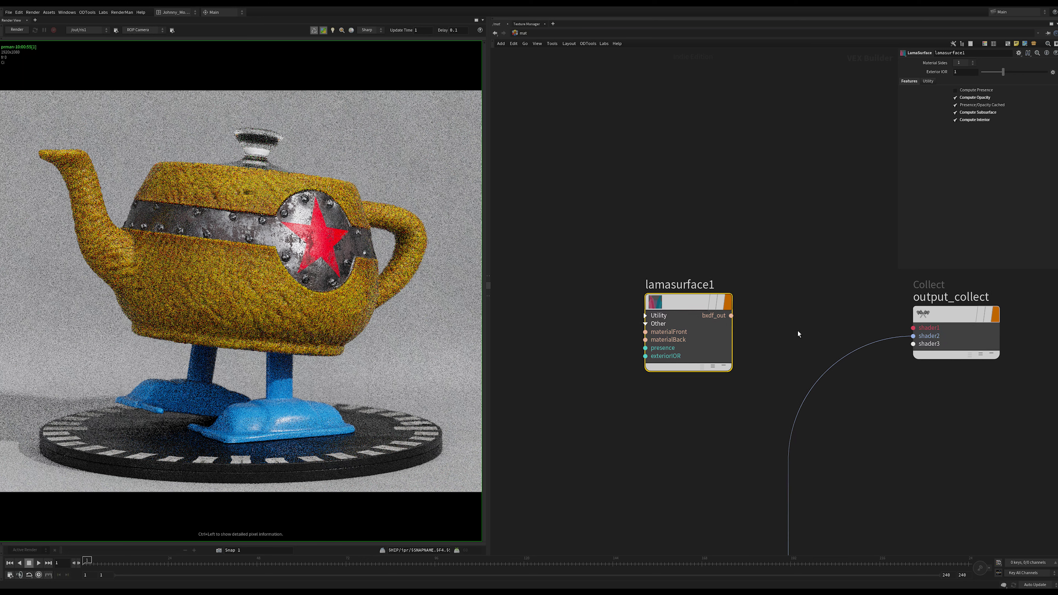
drag(750, 319, 877, 328)
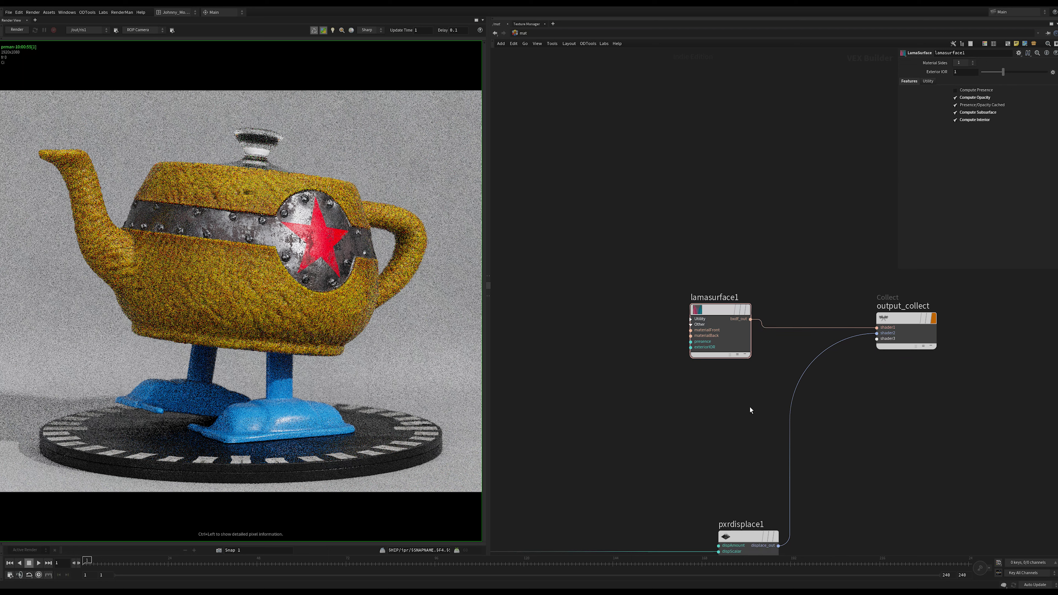
scroll(752, 407, down, 3)
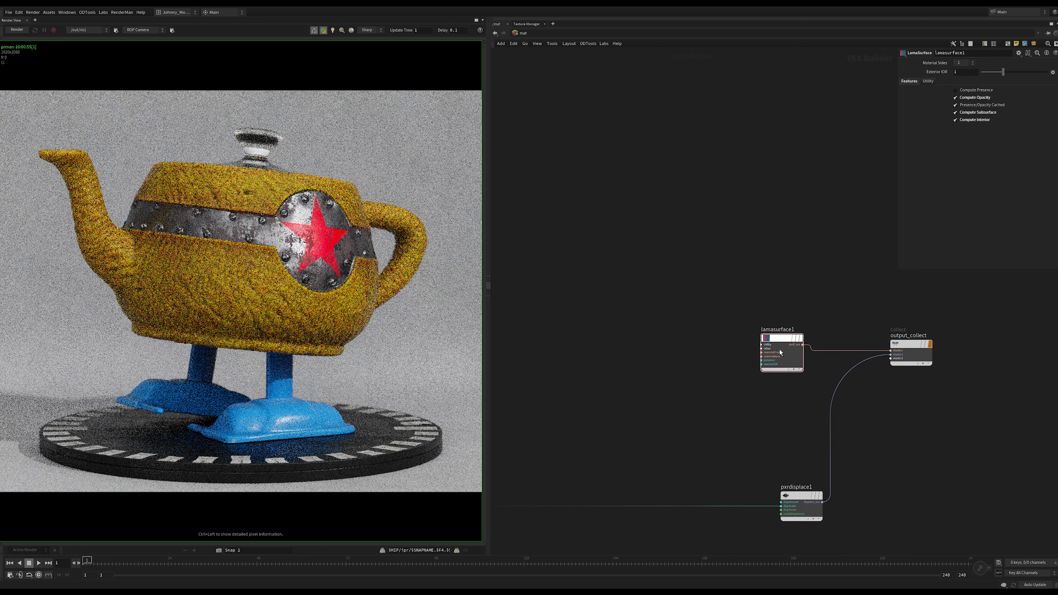
drag(767, 340, 788, 345)
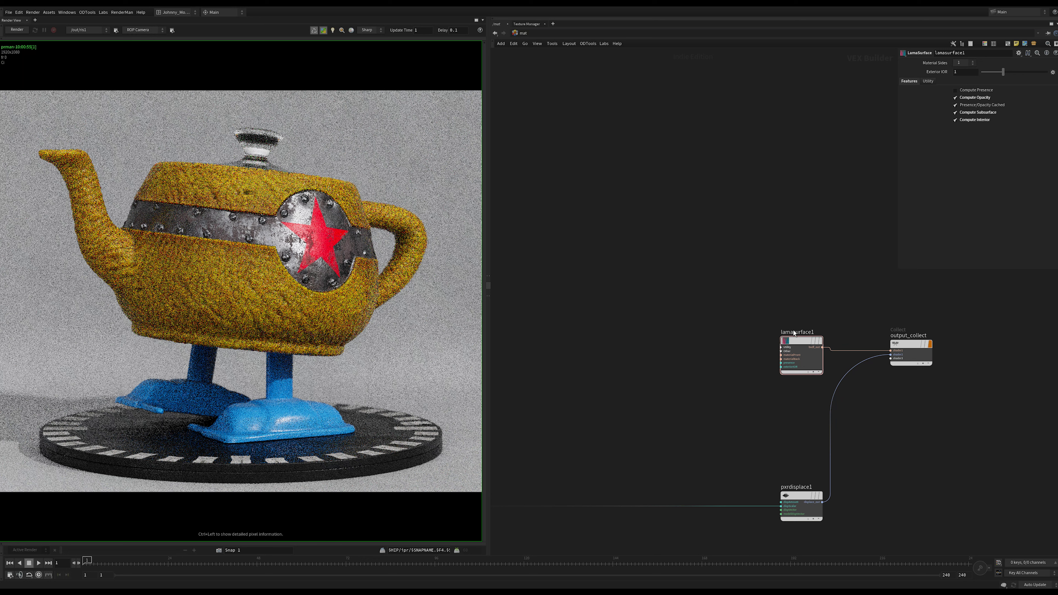
middle_drag(647, 364, 677, 359)
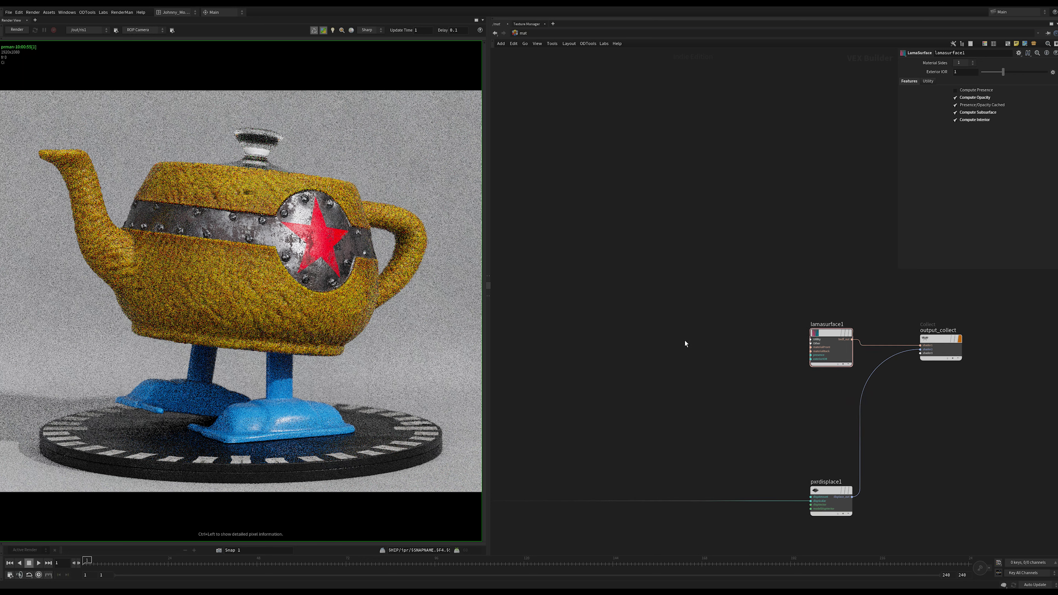
Add a LamaDiffuse node upstream of lamasurface1, leaving a gap between the two nodes.
key(Tab)
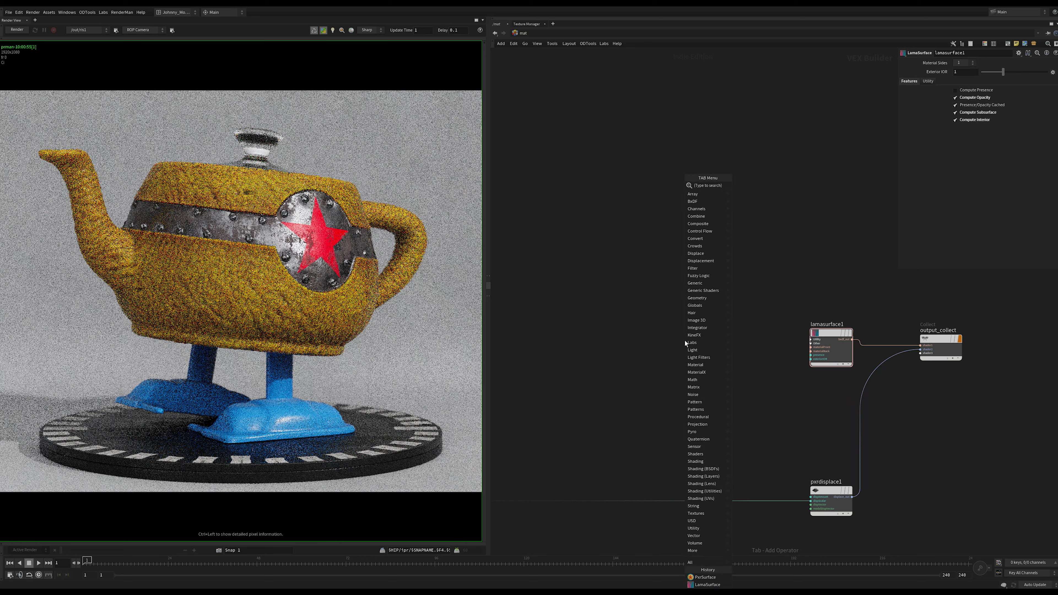
text(diff)
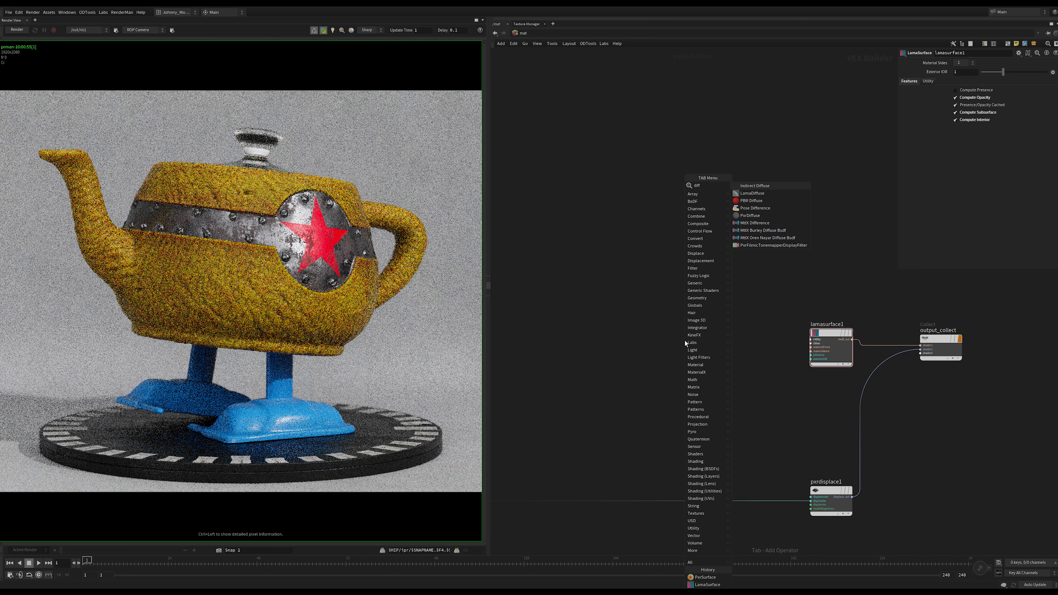
click(766, 193)
click(617, 347)
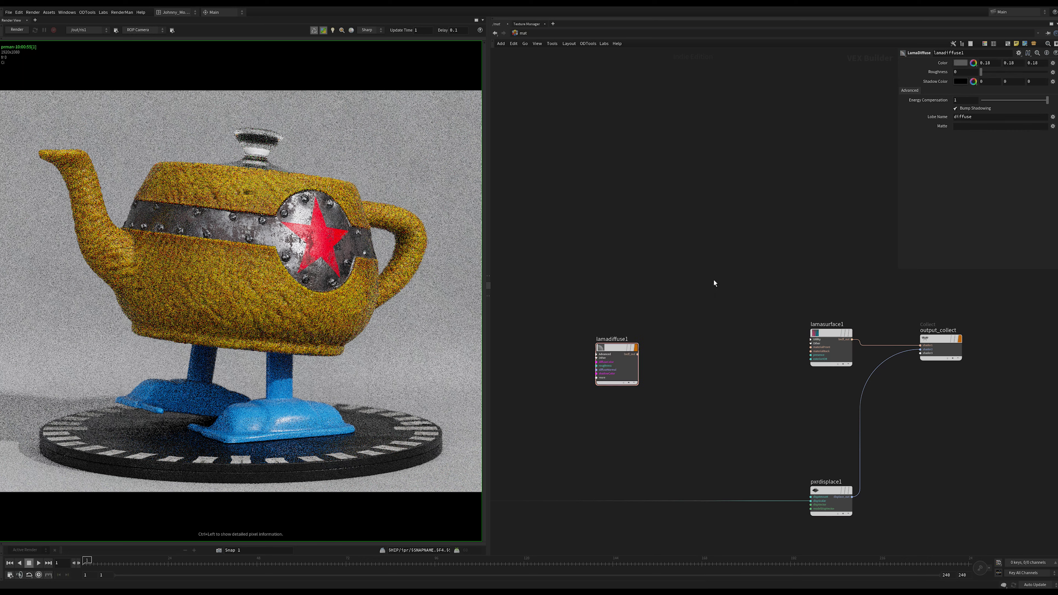
Add a LamaDielectric node directly above the lamadiffuse1 node.
key(Tab)
text(diele)
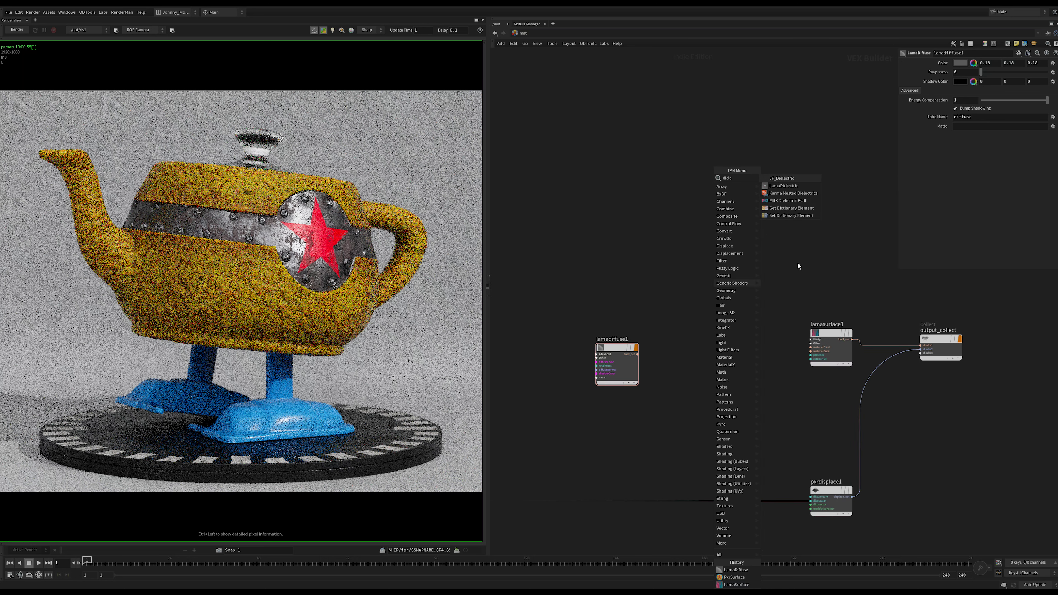
click(789, 186)
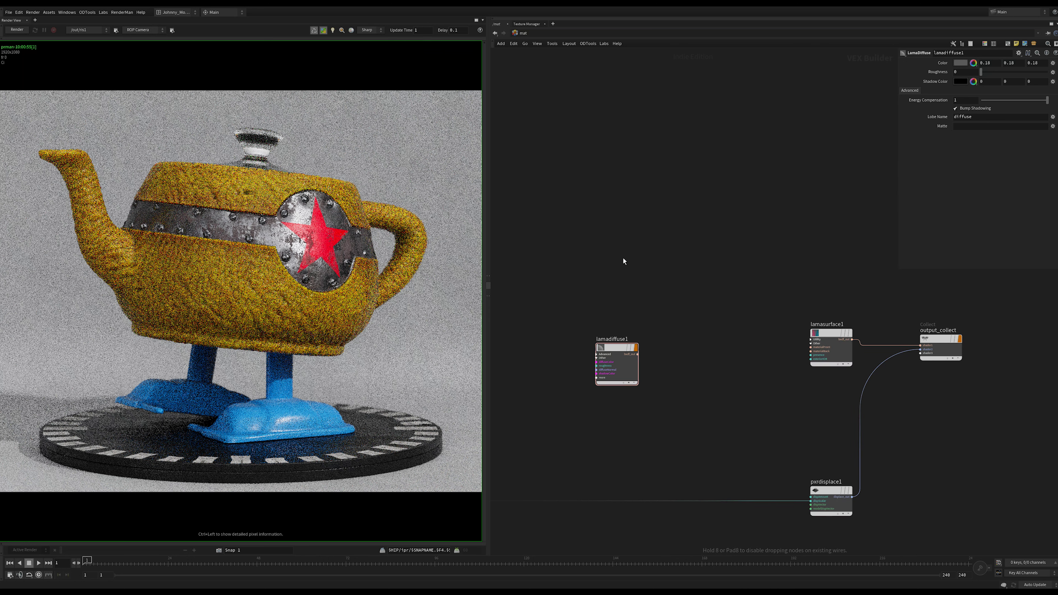
click(623, 258)
Add a LamaLayer node between the two BxDF nodes and lamasurface1, and adjust its placement.
key(Tab)
text(lay)
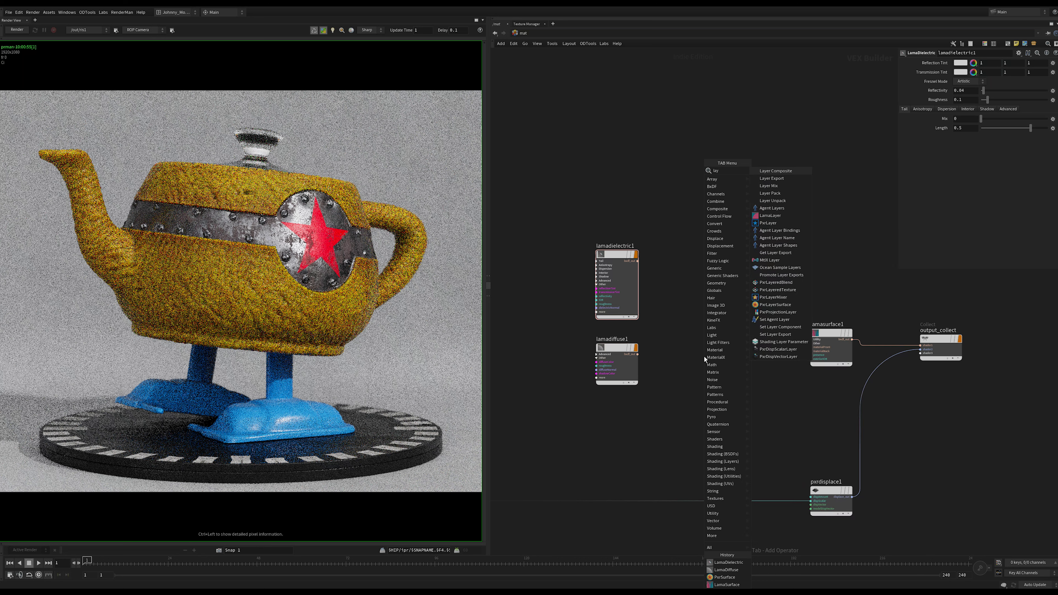
click(770, 216)
click(710, 342)
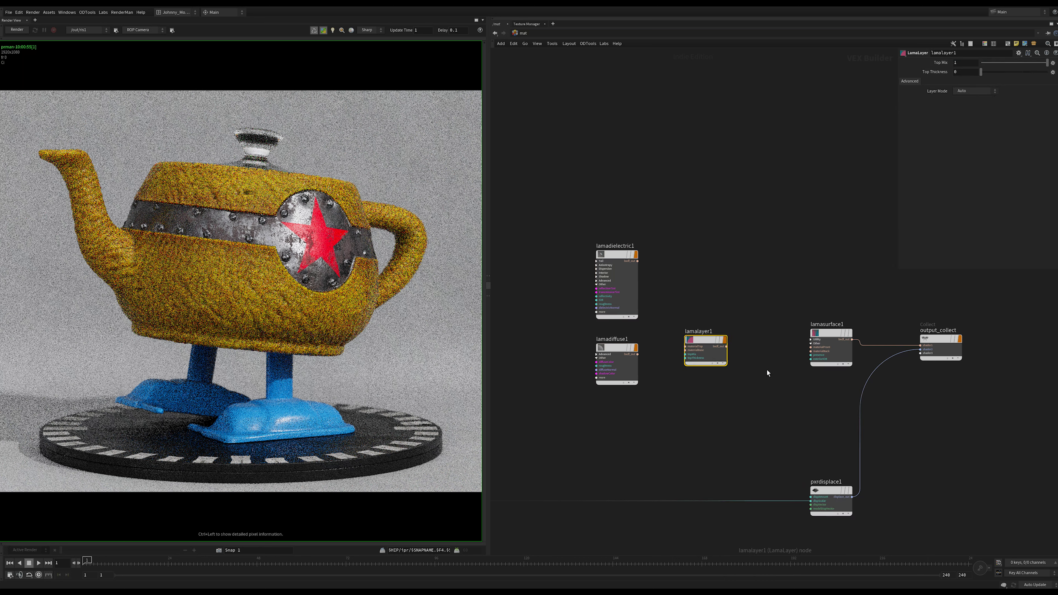
scroll(680, 410, up, 3)
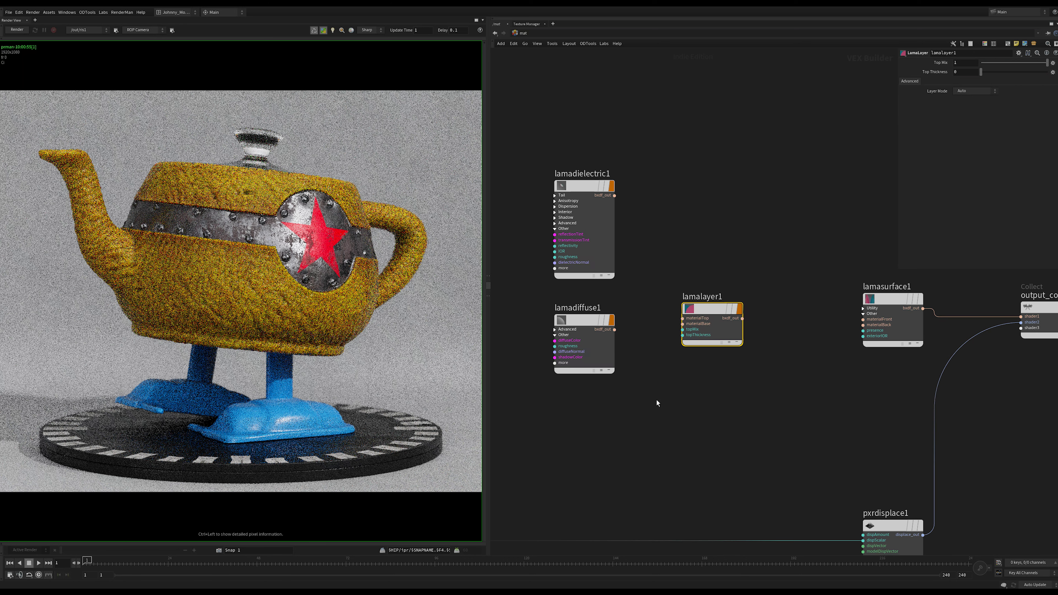
middle_drag(668, 385, 668, 404)
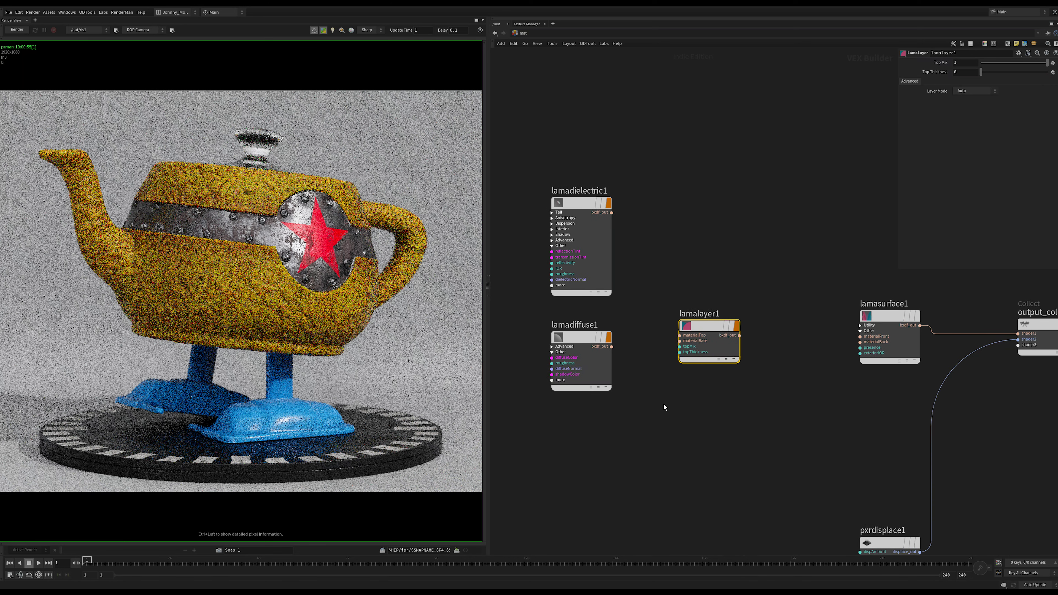
drag(705, 345, 718, 330)
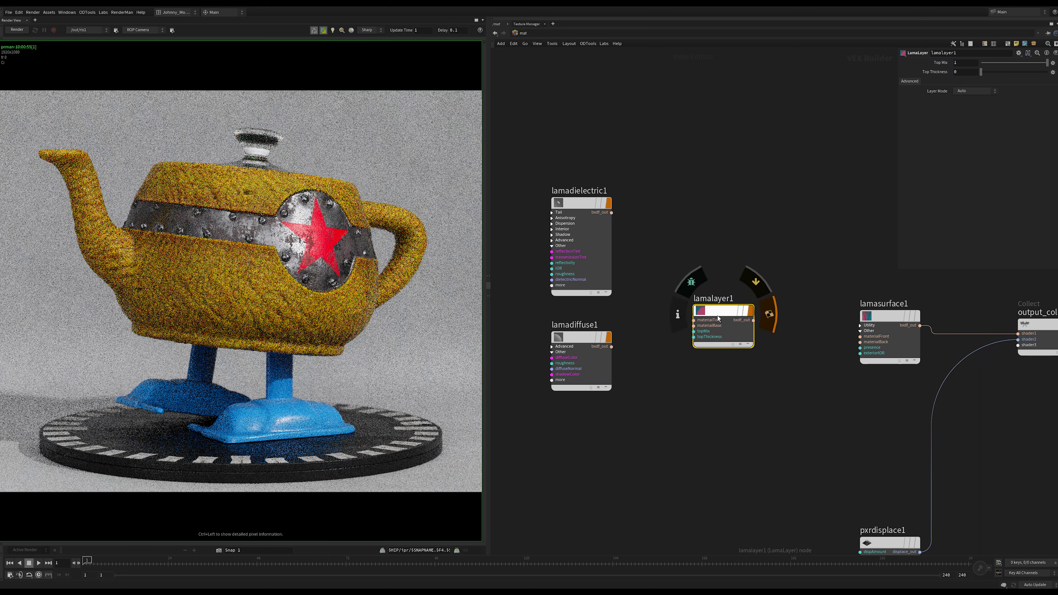
drag(720, 313, 705, 315)
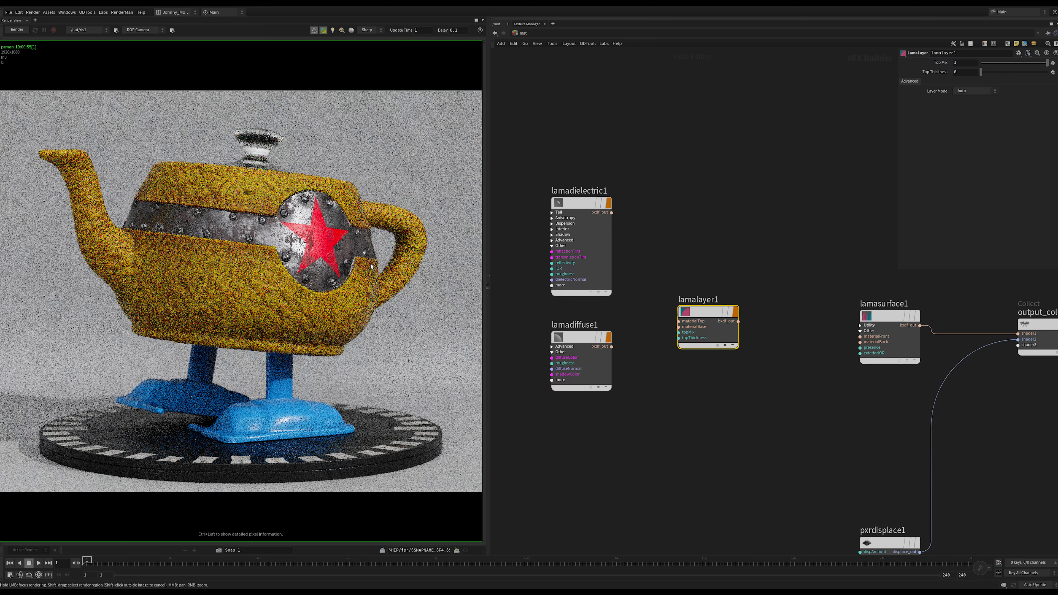
Wire lamadiffuse1 into lamalayer1's materialBase, lamadielectric1 into its materialTop, and the layer into lamasurface1's materialFront.
middle_drag(758, 407, 776, 408)
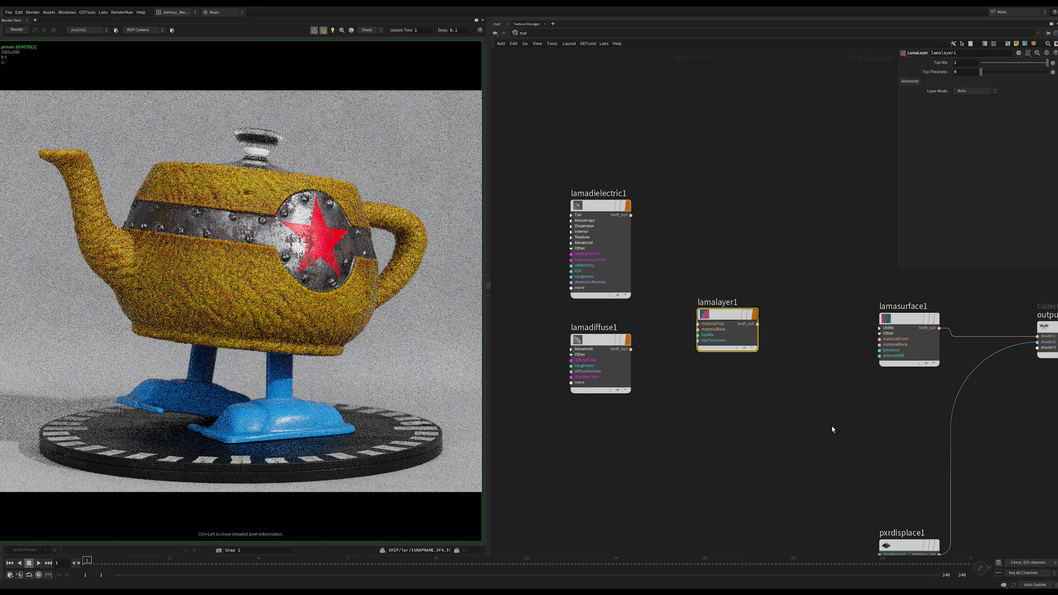
middle_drag(833, 429, 778, 443)
middle_drag(643, 407, 679, 384)
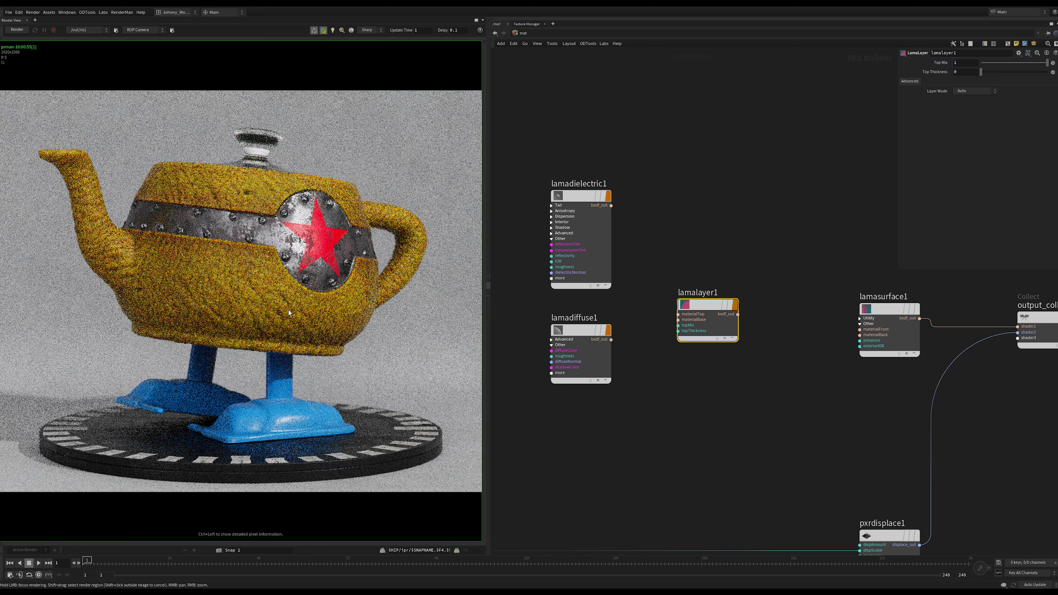
mouse_move(653, 382)
middle_down()
mouse_move(647, 375)
mouse_move(672, 384)
middle_up()
click(672, 385)
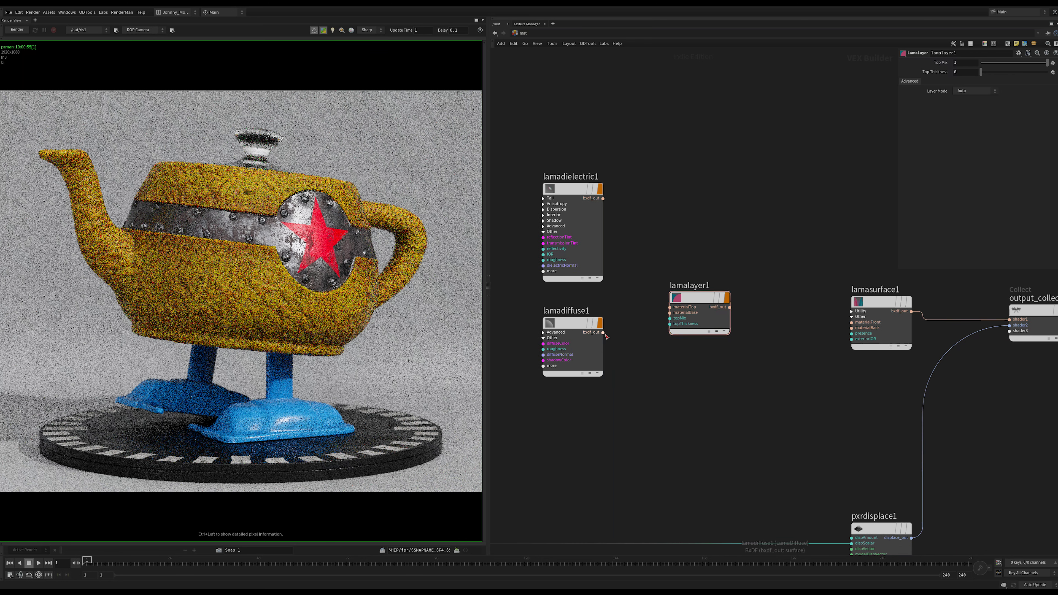
drag(603, 333, 699, 314)
drag(603, 199, 851, 323)
Select the dielectric, diffuse and layer nodes together and move them closer to lamasurface1.
drag(740, 107, 556, 414)
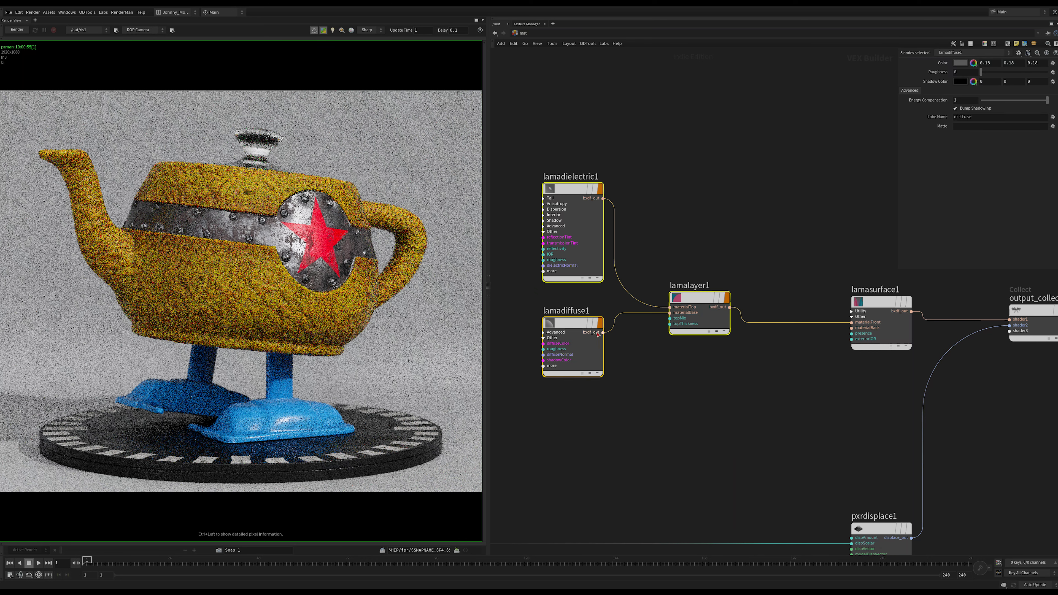
scroll(678, 401, down, 4)
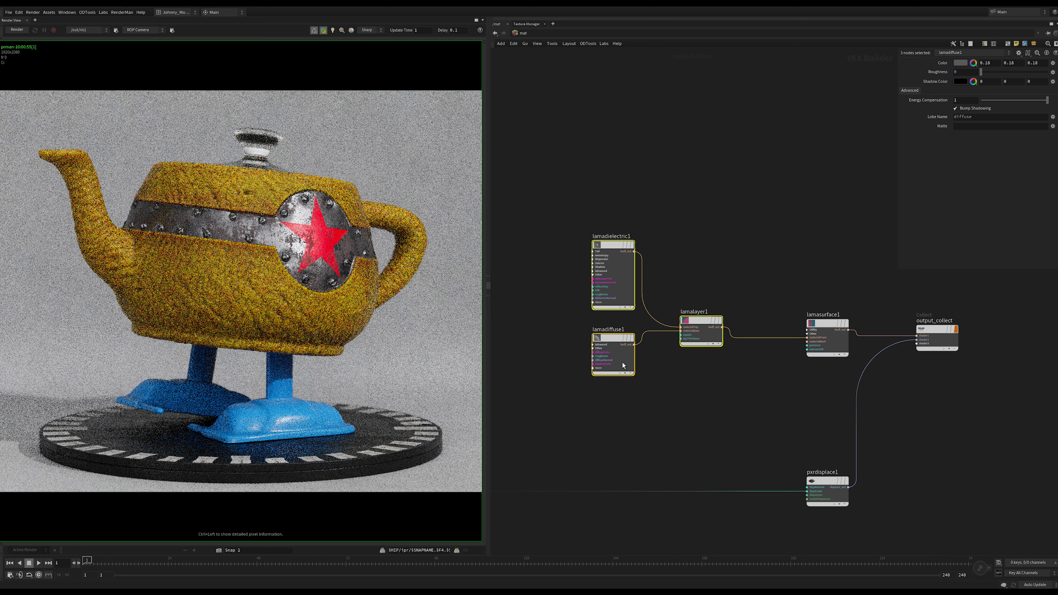
drag(702, 321, 722, 328)
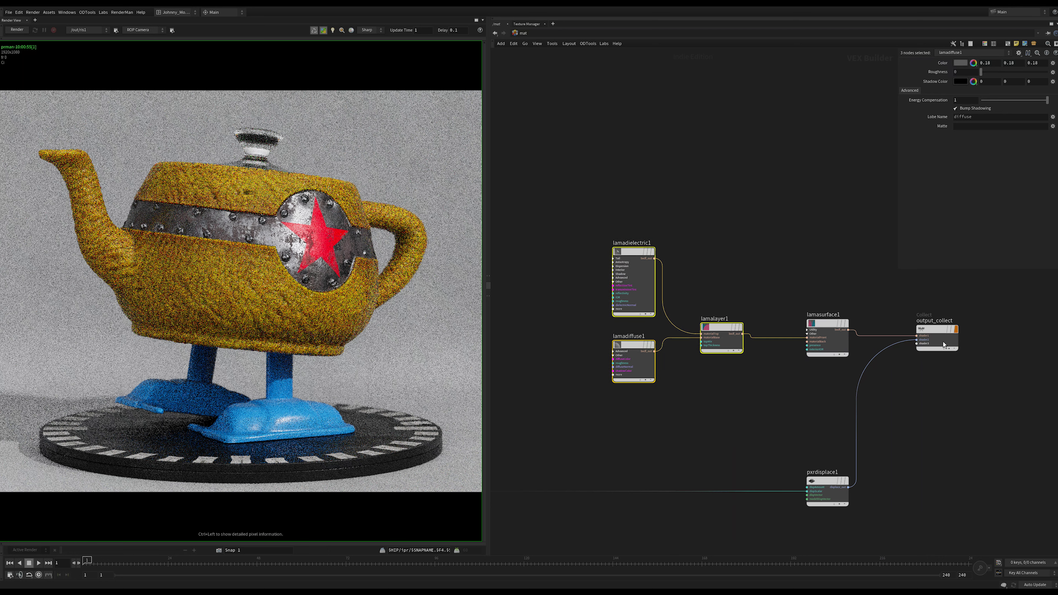
Preview the diffuse alone by wiring lamadiffuse1 straight into lamasurface1's materialFront, and reconnect lamalayer1 to that input.
middle_drag(727, 193, 712, 197)
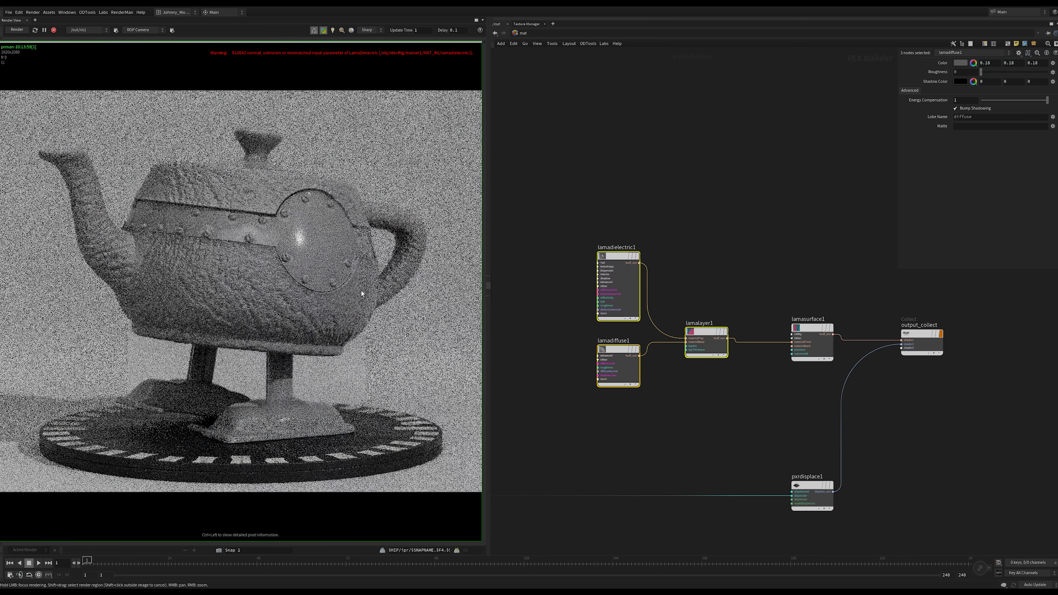
middle_drag(671, 421, 689, 422)
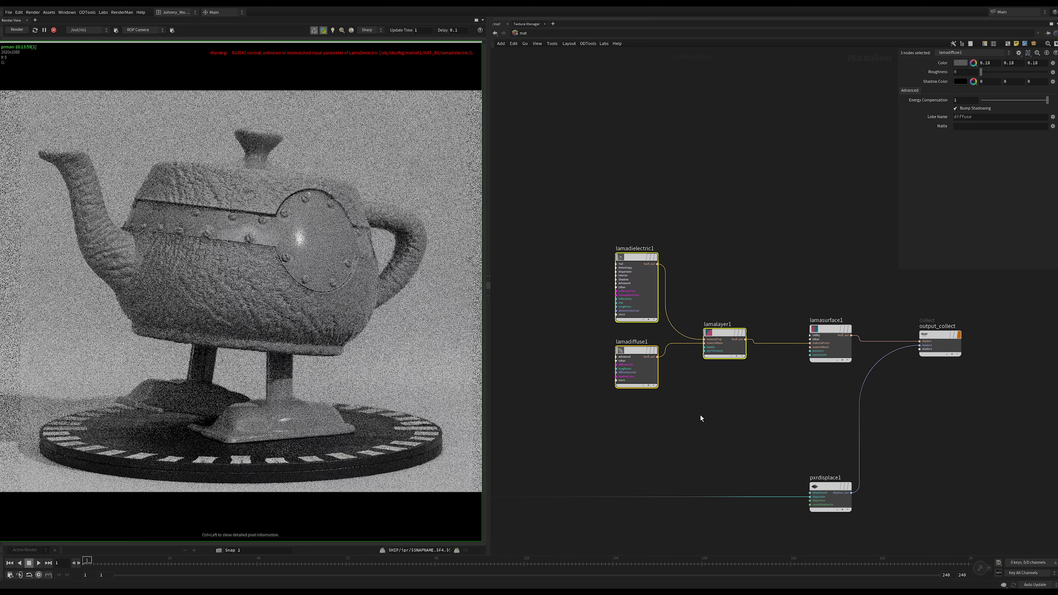
mouse_move(691, 418)
middle_down()
mouse_move(722, 419)
mouse_move(693, 419)
middle_up()
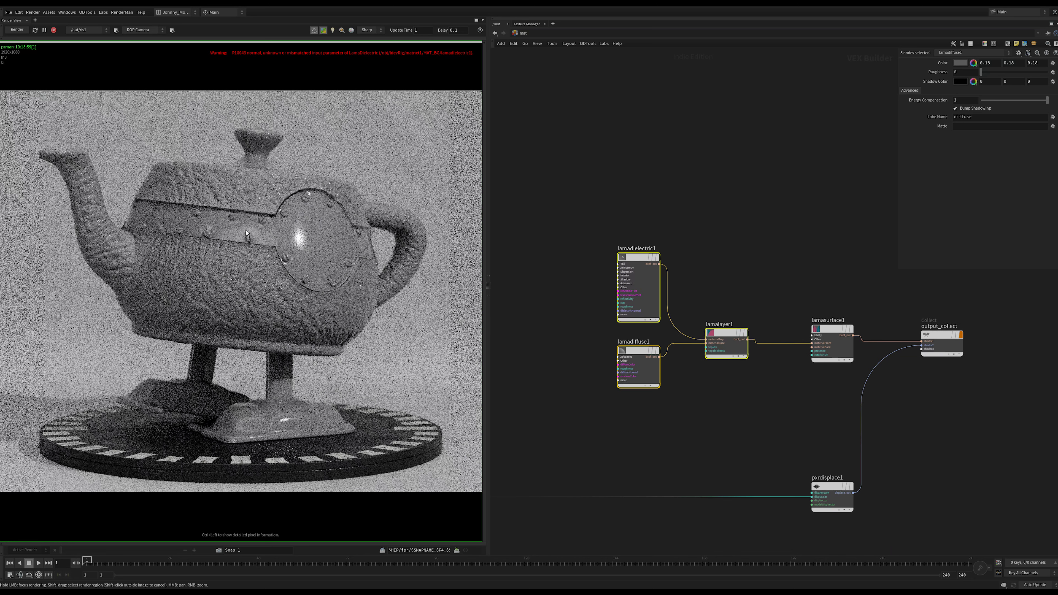
scroll(717, 396, up, 1)
click(731, 414)
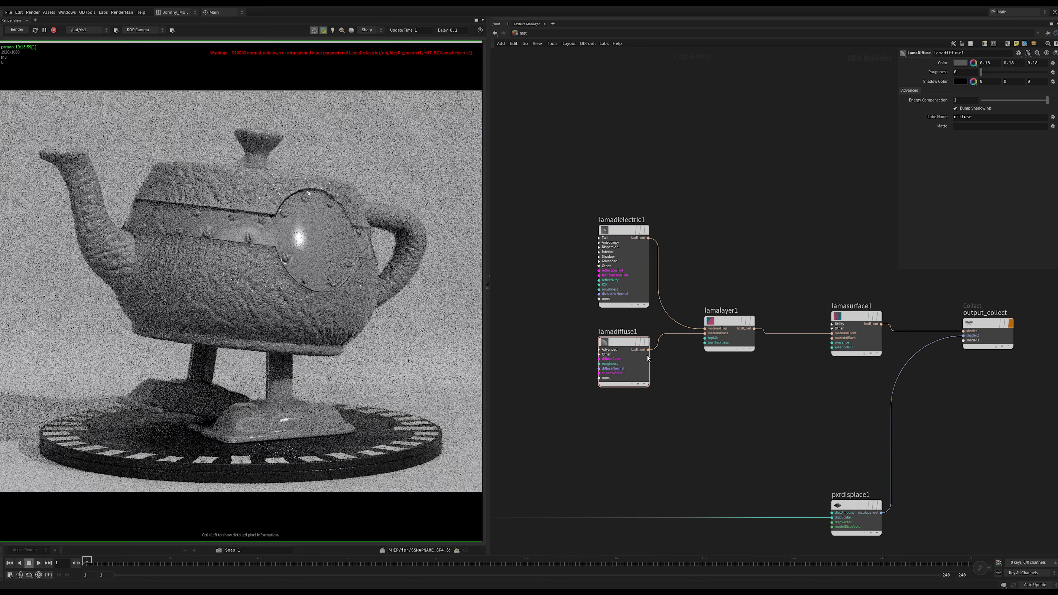
drag(649, 350, 827, 334)
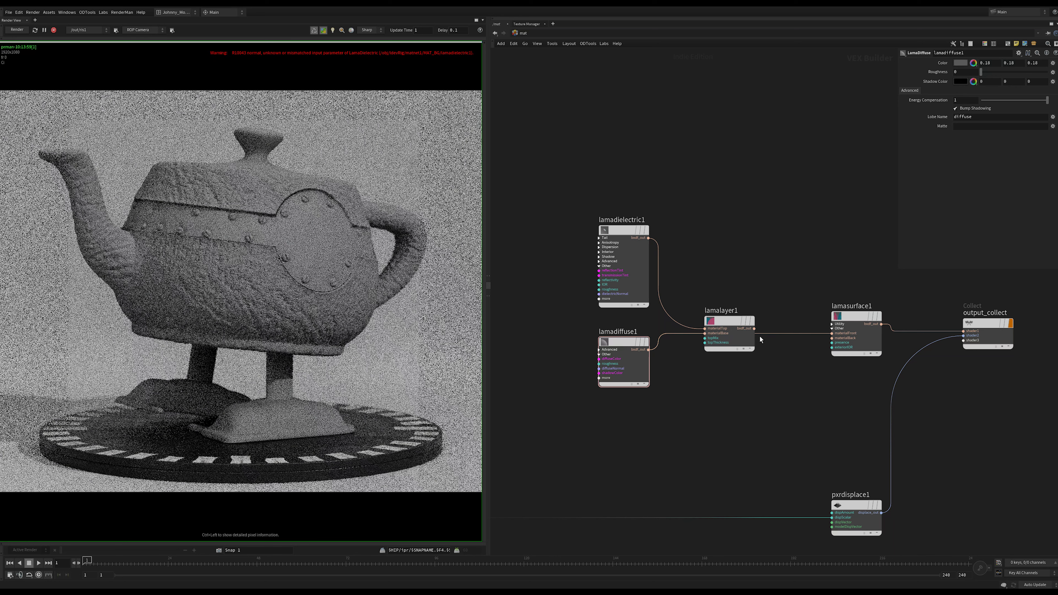
drag(757, 333, 751, 329)
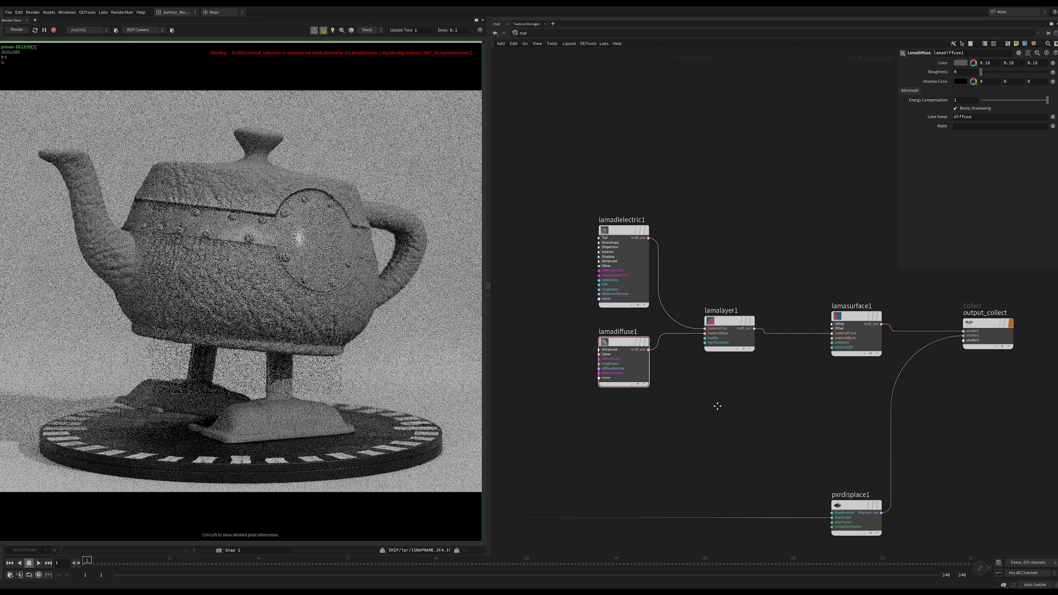
Select the lamadiffuse1 node and examine its parameters.
middle_drag(717, 406, 711, 433)
drag(735, 204, 582, 443)
click(612, 495)
click(620, 372)
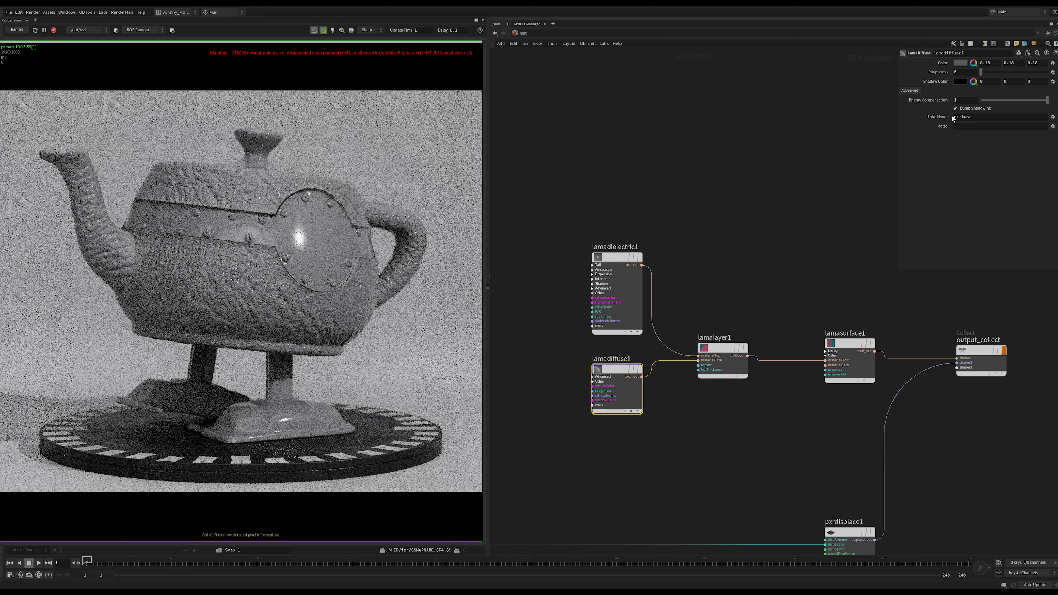
Set the Fresnel Mode of the lamadielectric1 node to Scientific.
drag(674, 191, 573, 279)
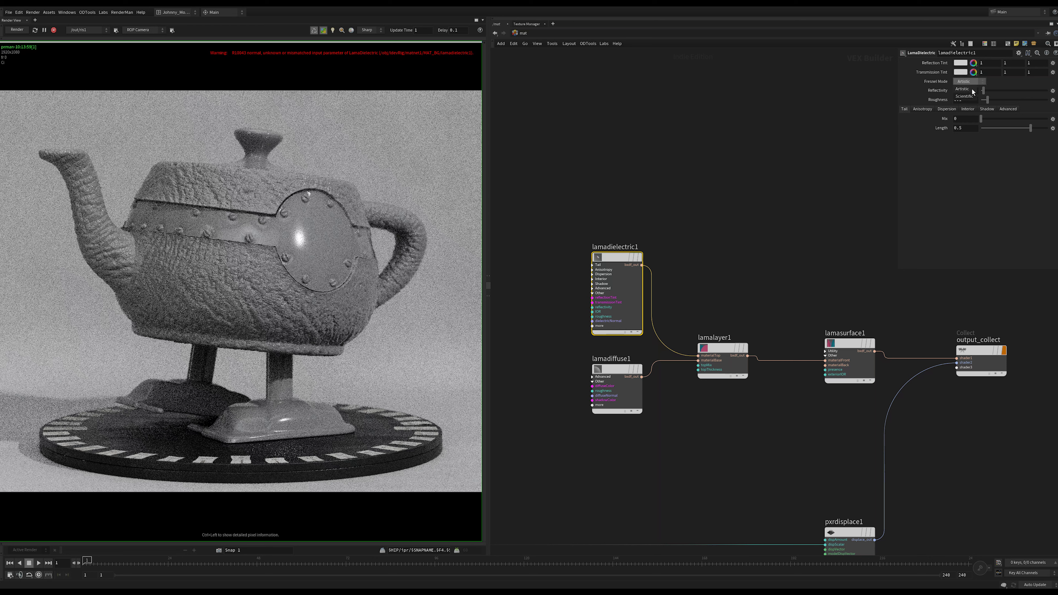
click(965, 97)
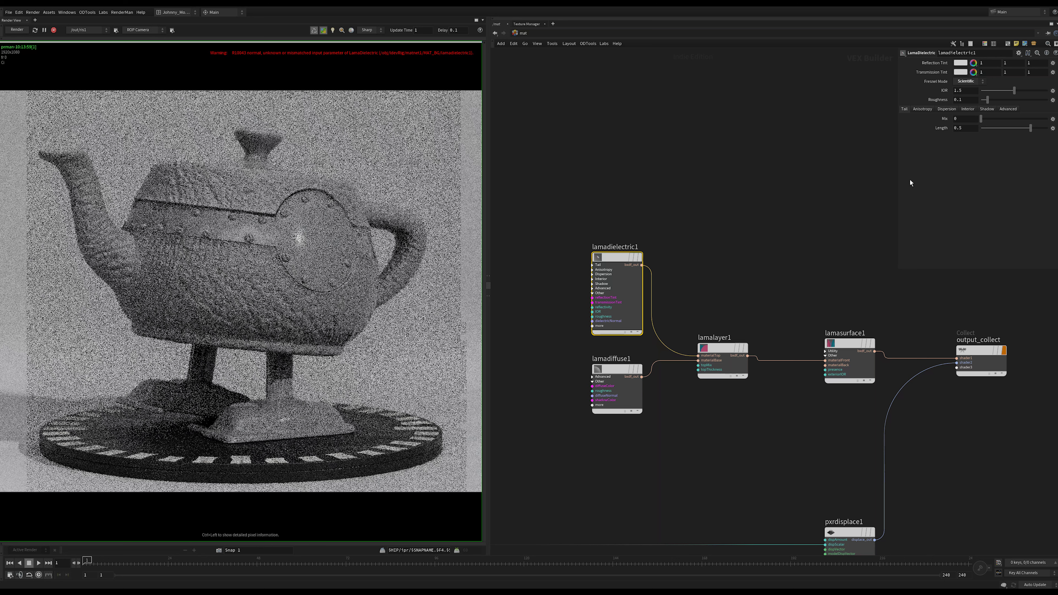
Review the anisotropy, dispersion, interior, shadow, advanced and tail settings of the lamadielectric1 node.
click(920, 108)
click(946, 109)
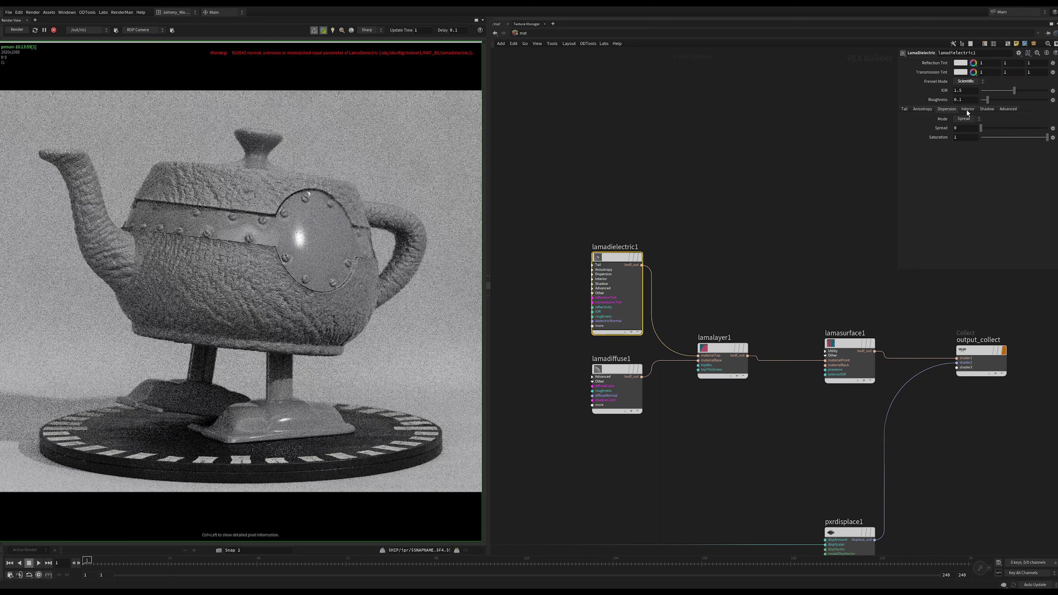
click(987, 109)
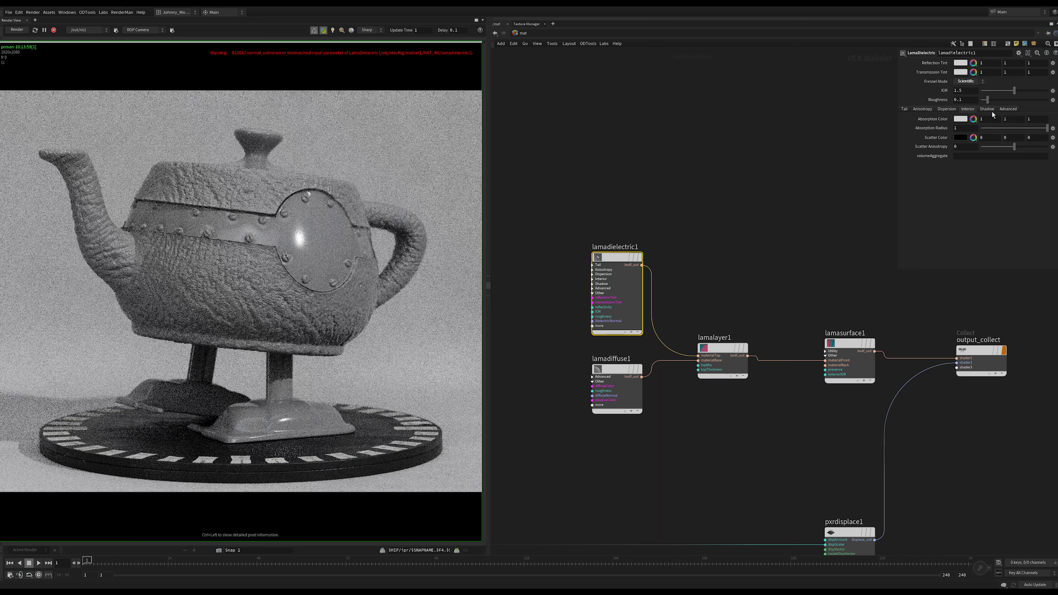
click(1007, 109)
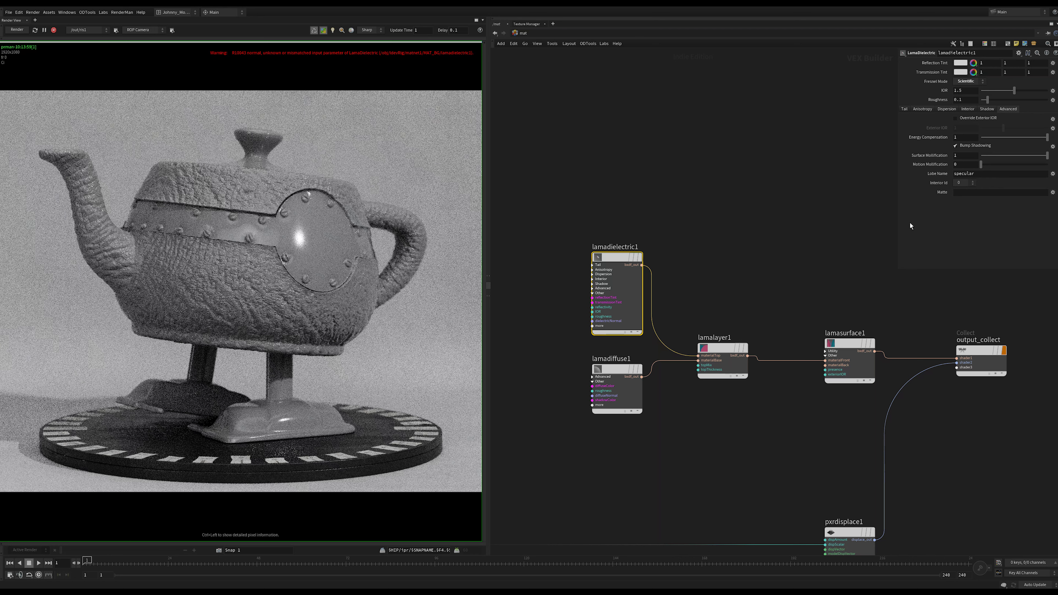
click(907, 108)
Add a LamaSSS node and place it below and beside lamadiffuse1 in the material network.
scroll(791, 192, down, 3)
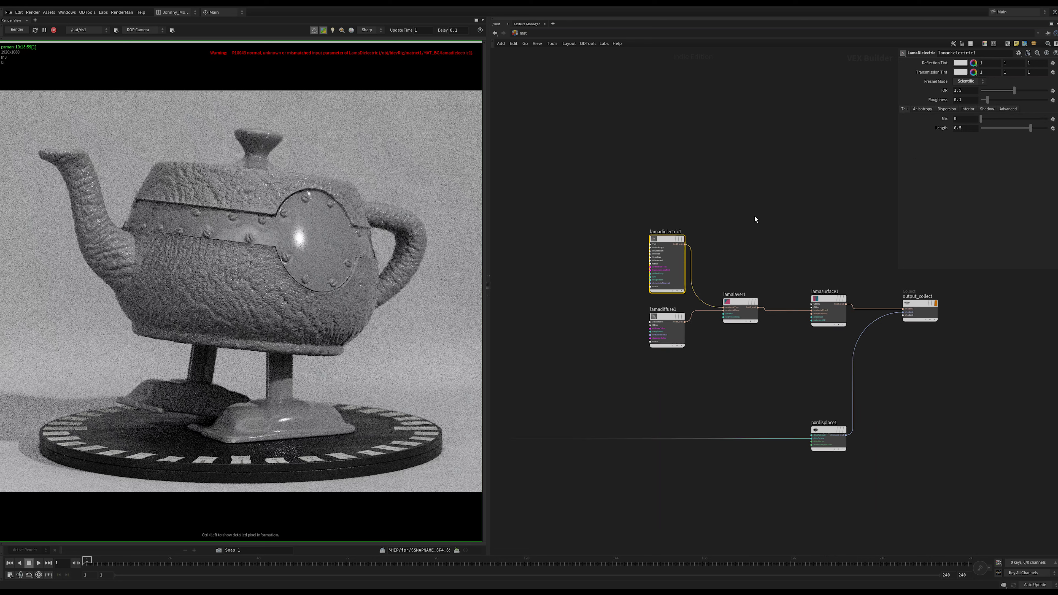
middle_drag(756, 214, 791, 243)
scroll(788, 250, down, 4)
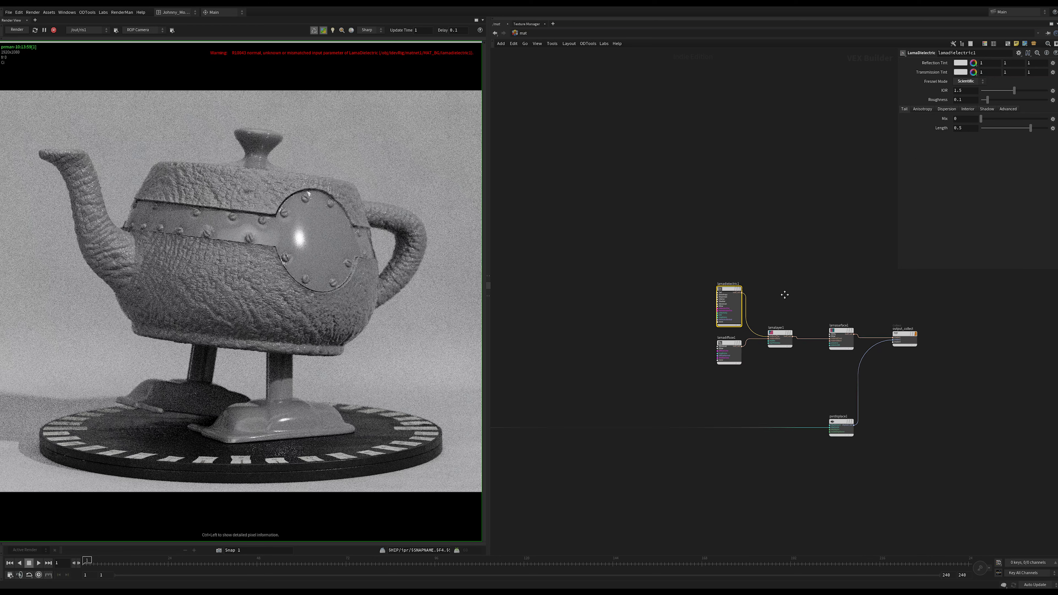
middle_drag(788, 289, 796, 292)
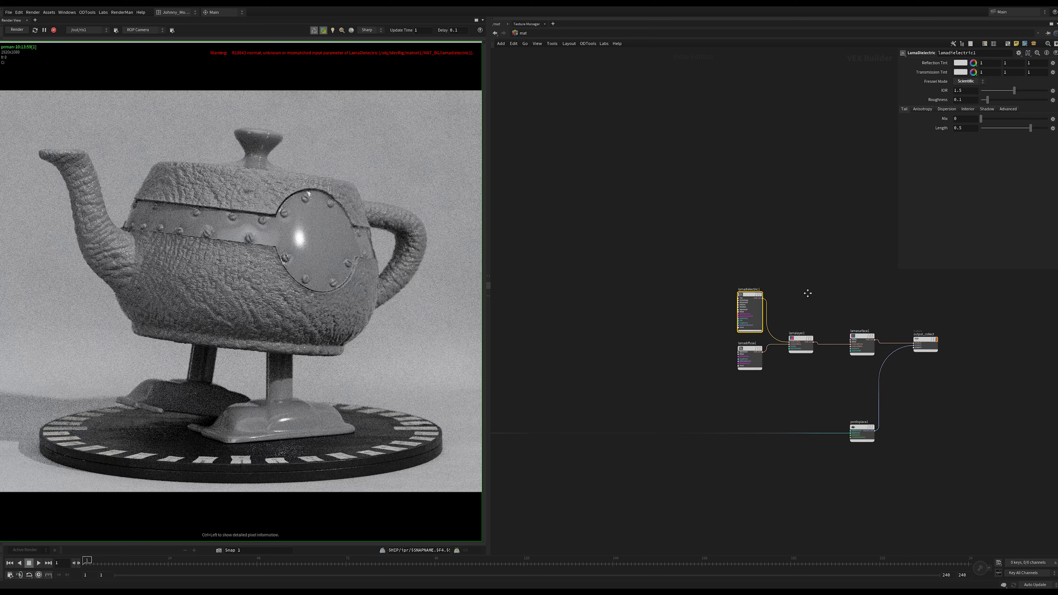
middle_drag(680, 350, 692, 358)
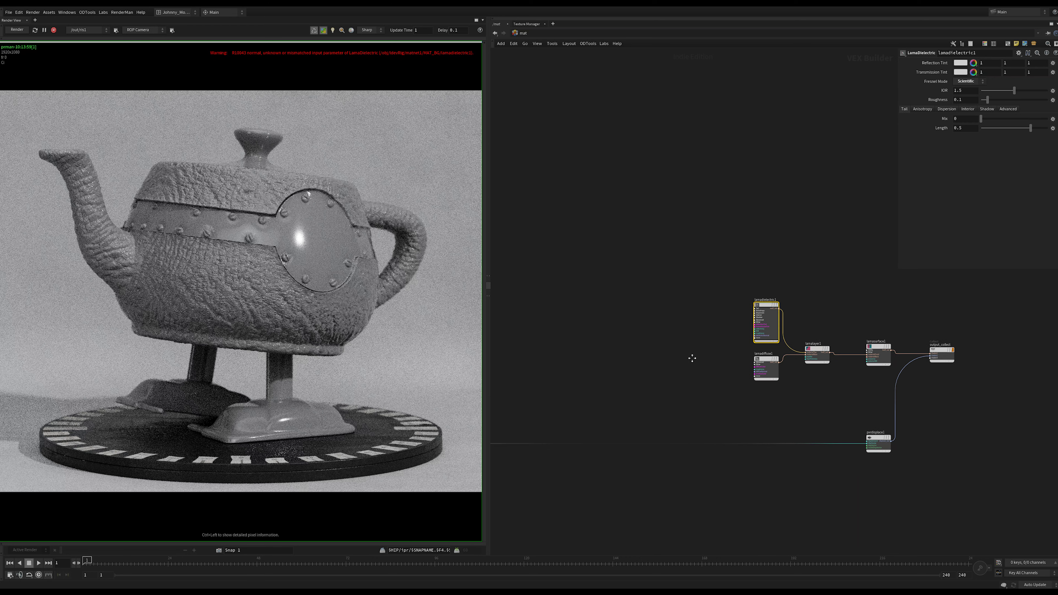
scroll(692, 358, up, 2)
scroll(719, 366, up, 3)
middle_drag(733, 373, 630, 376)
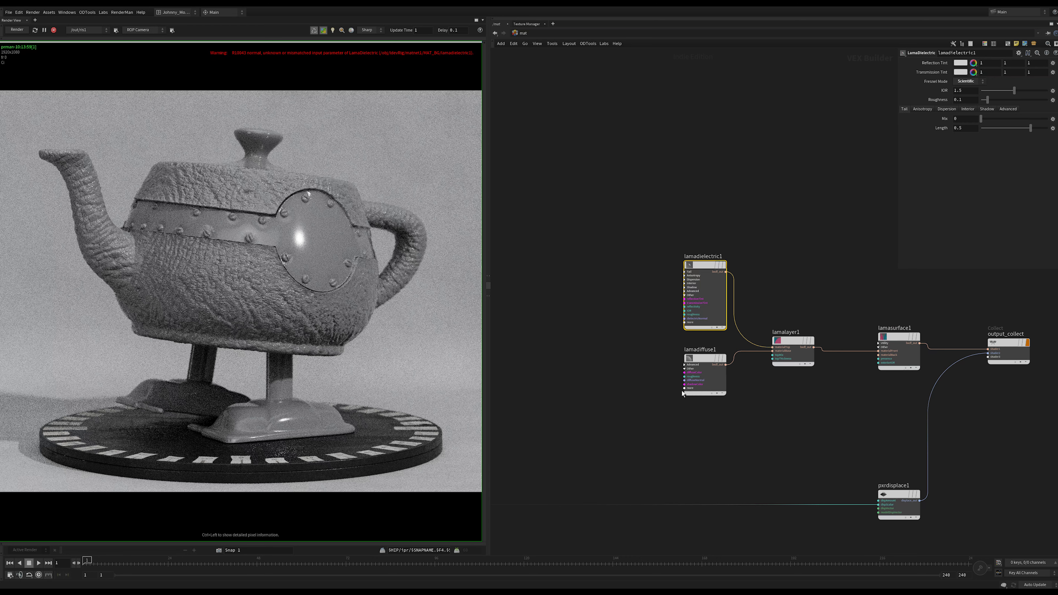
scroll(682, 390, up, 2)
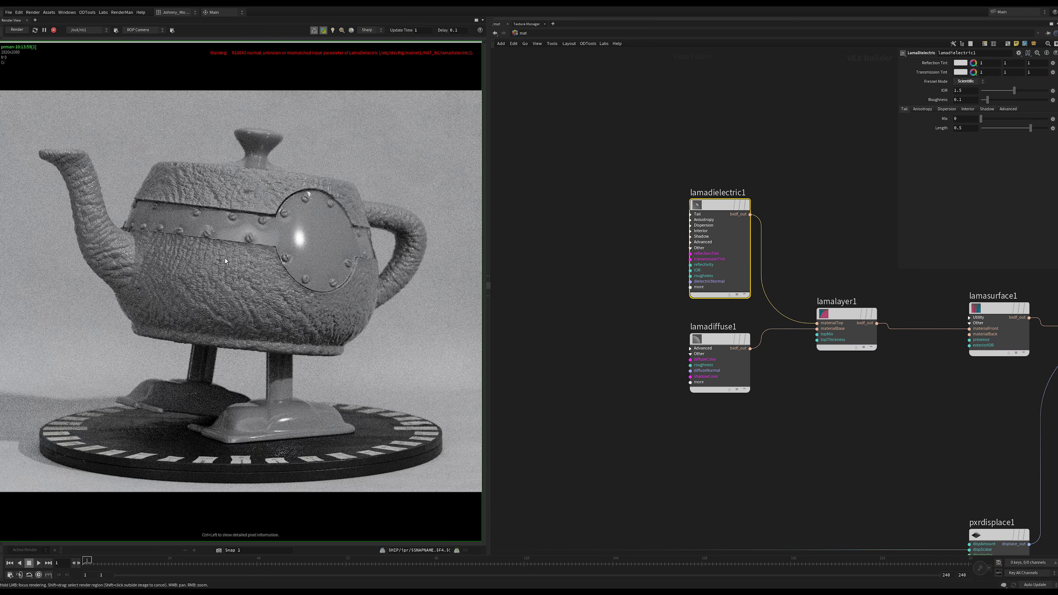
click(579, 366)
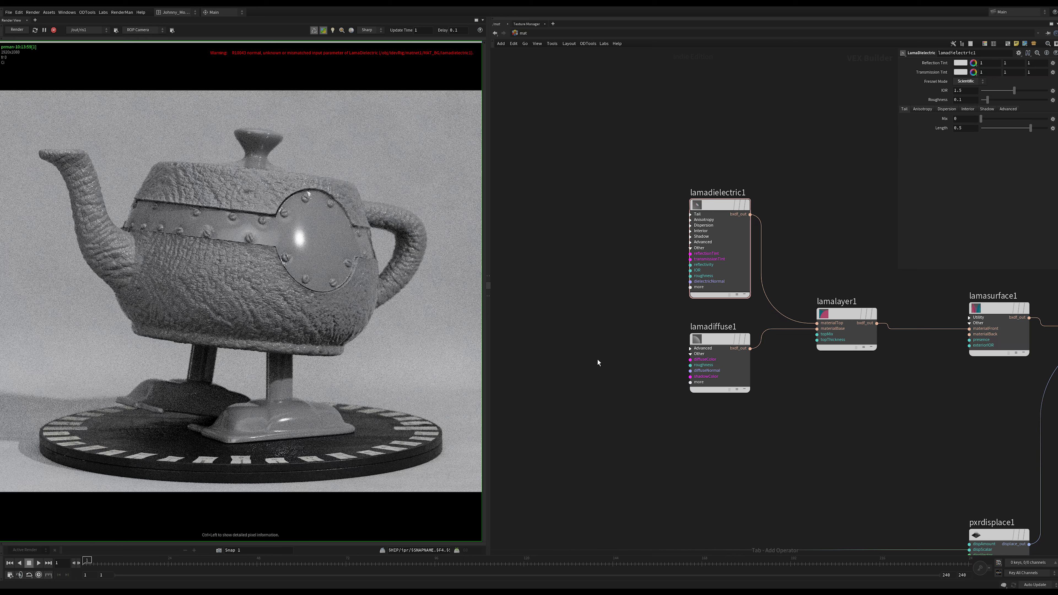
key(Tab)
text(sss)
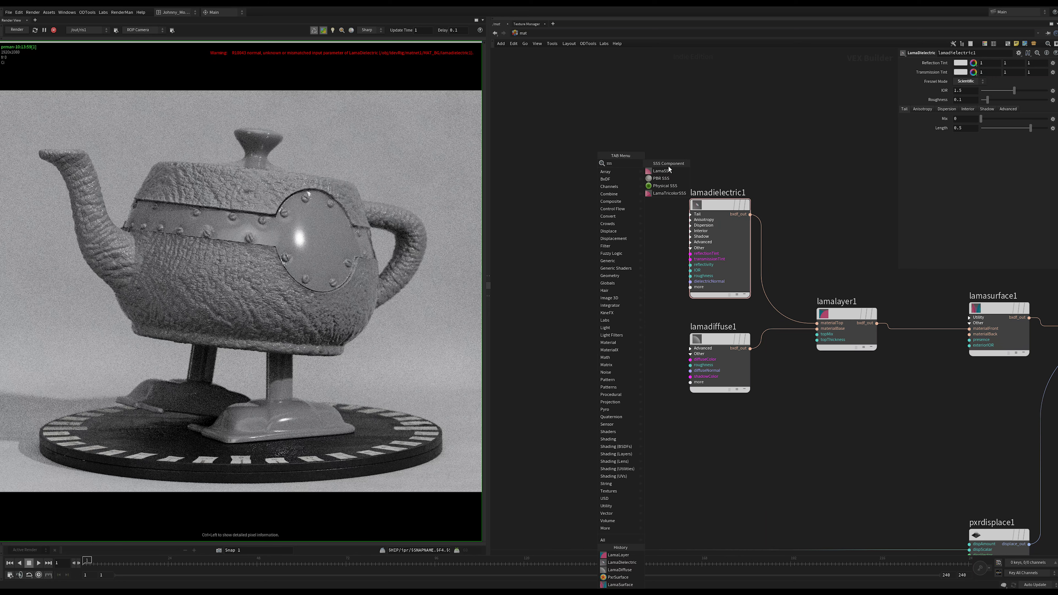
click(666, 170)
click(588, 408)
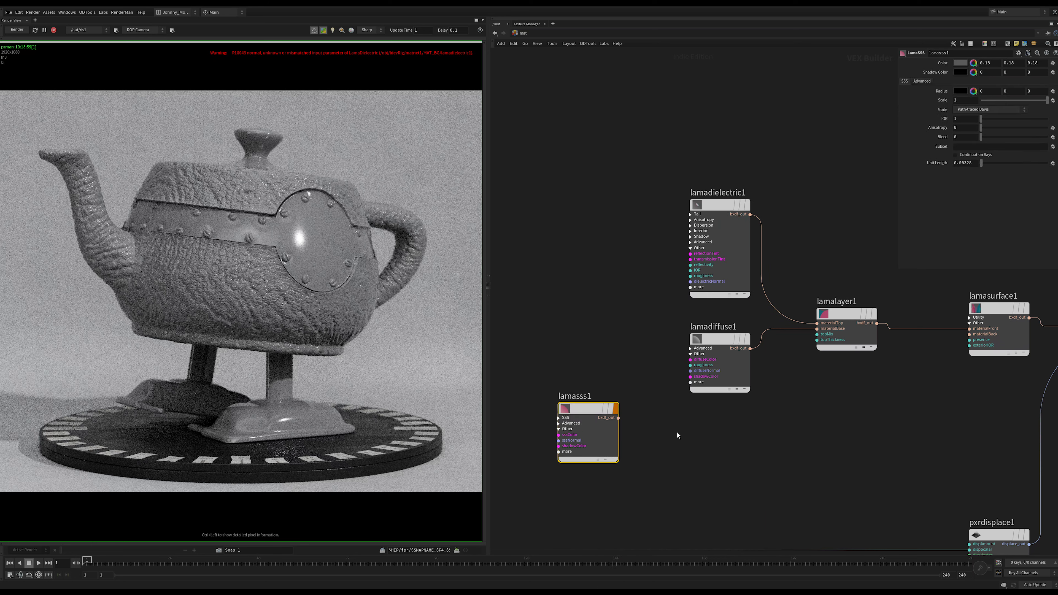
Feed lamasss1 into lamalayer1's materialBase instead of lamadiffuse1, delete the diffuse node and move lamasss1 into its place.
scroll(677, 432, up, 2)
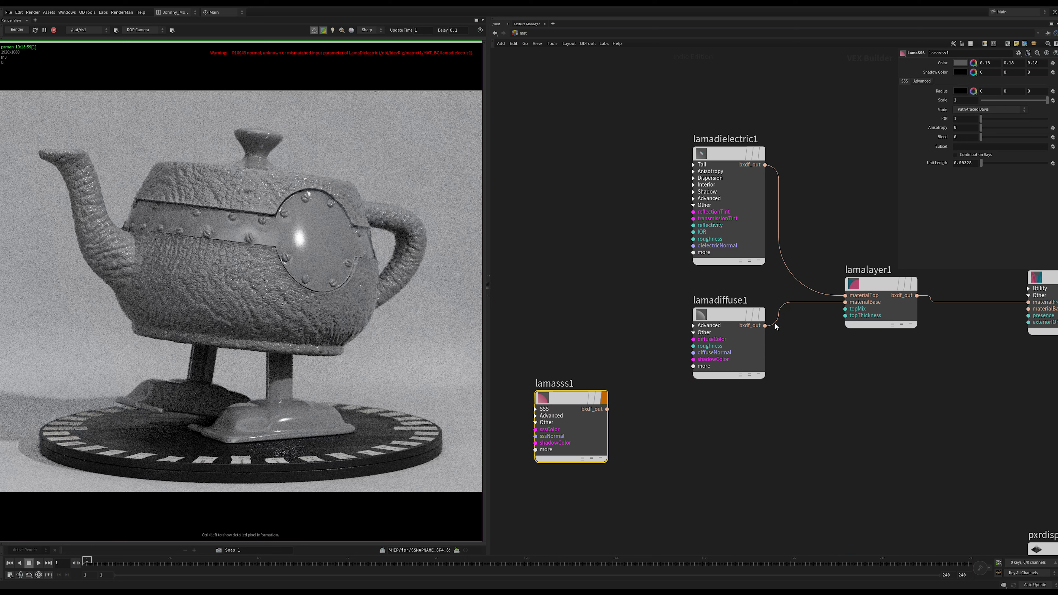
drag(776, 327, 608, 409)
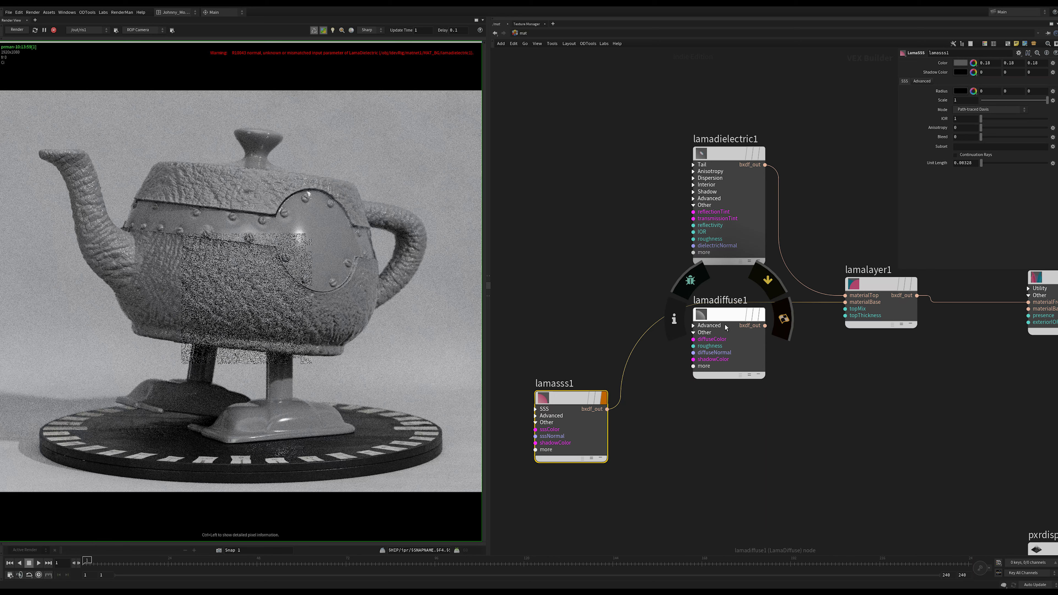
click(723, 316)
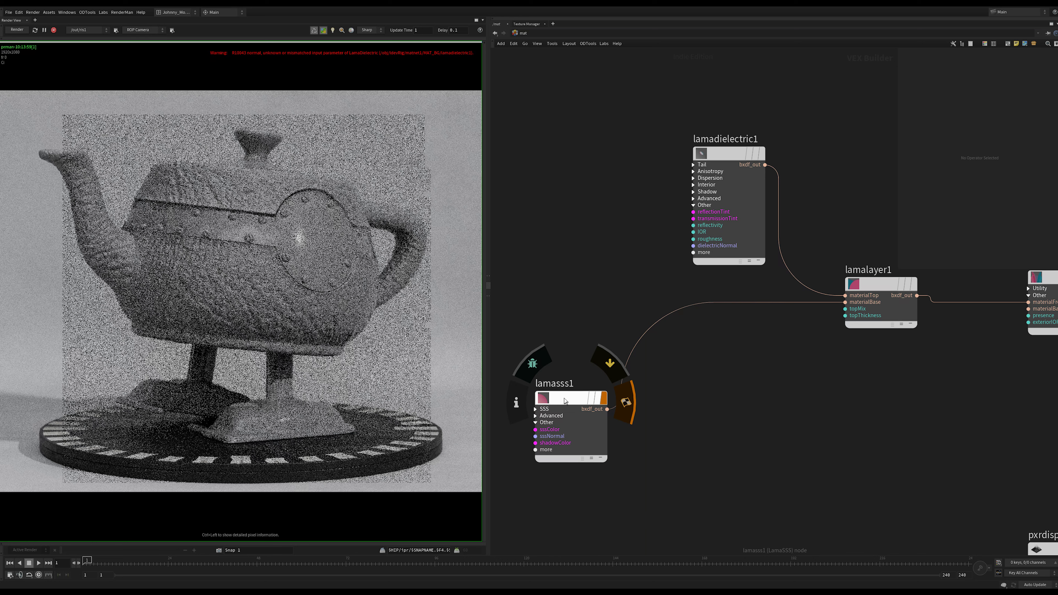
drag(554, 402, 713, 330)
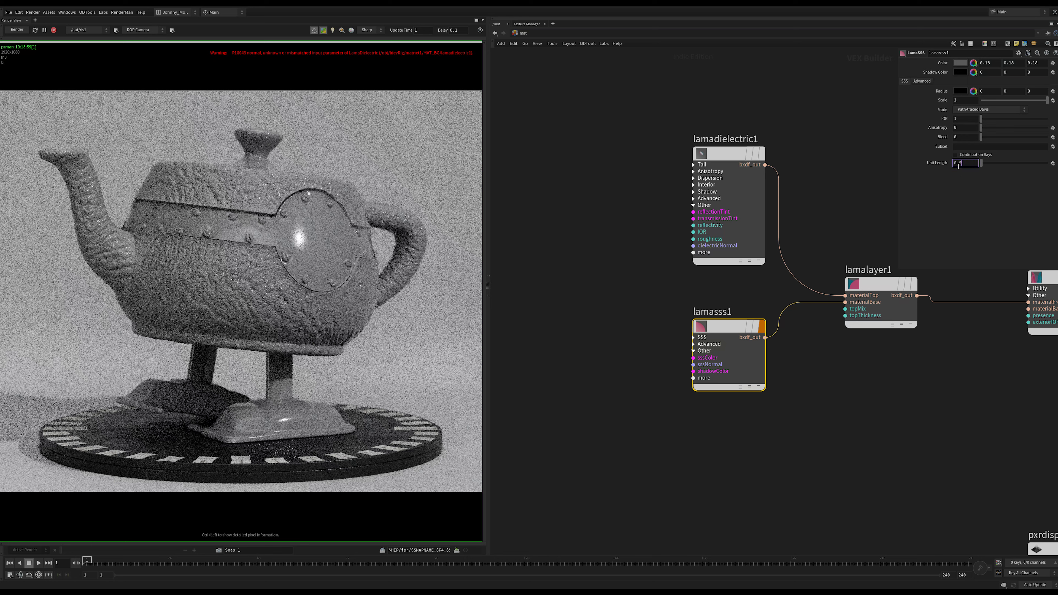
Set lamasss1's Unit Length to 0.01 and its Radius to about 0.9 red, 0.6 green and 0.3 blue.
key(Return)
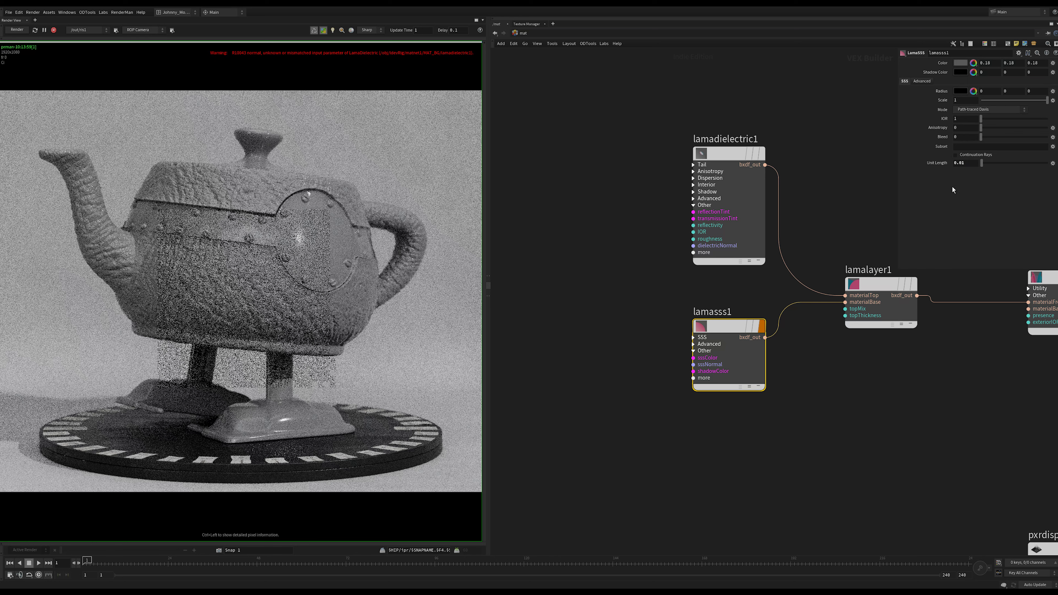
middle_drag(854, 208, 802, 292)
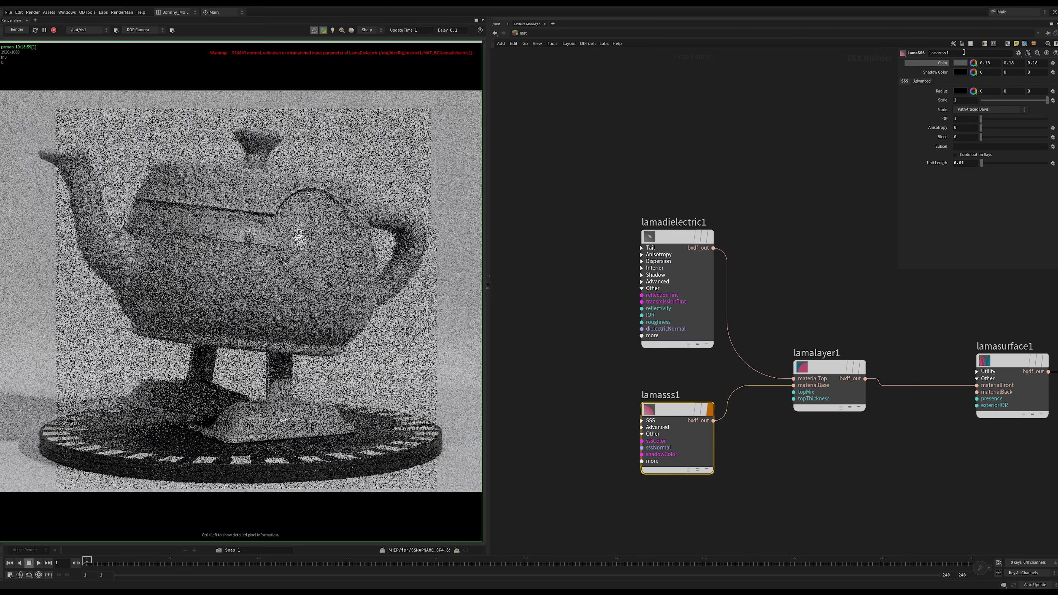
click(974, 91)
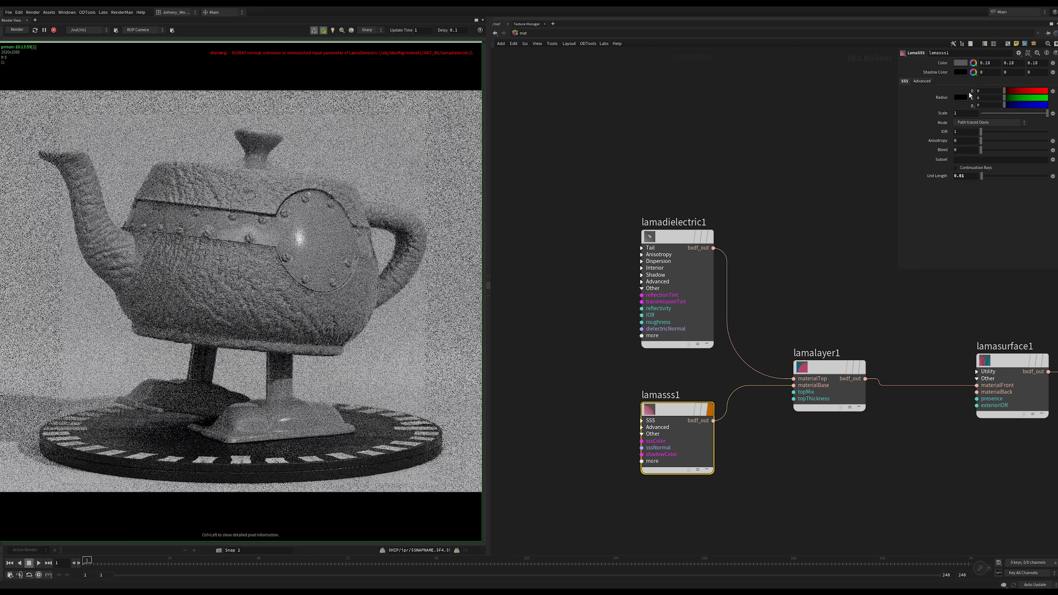
click(1040, 94)
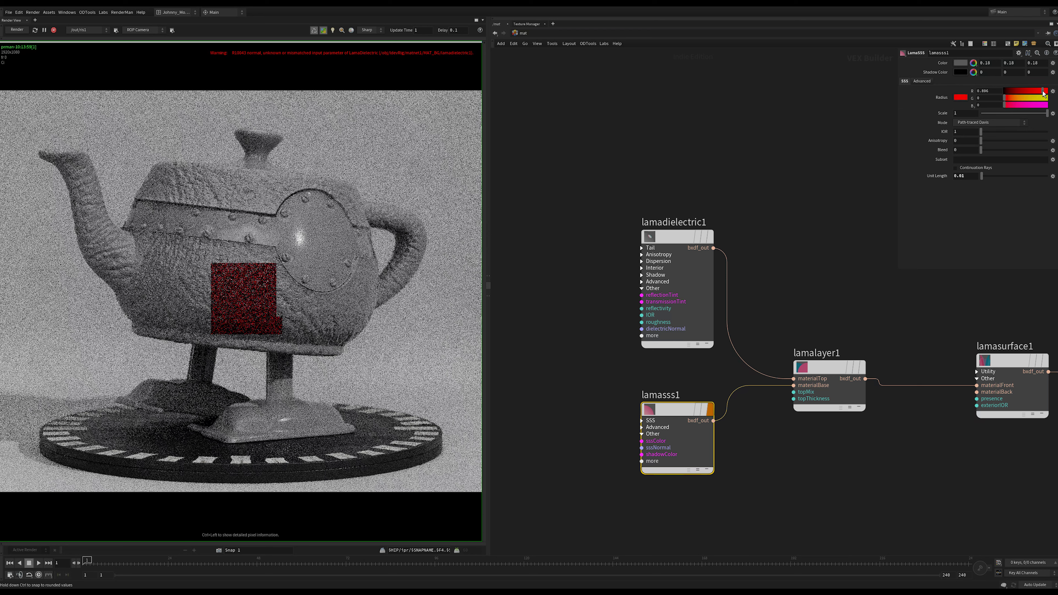
click(1018, 97)
click(1023, 98)
click(1014, 106)
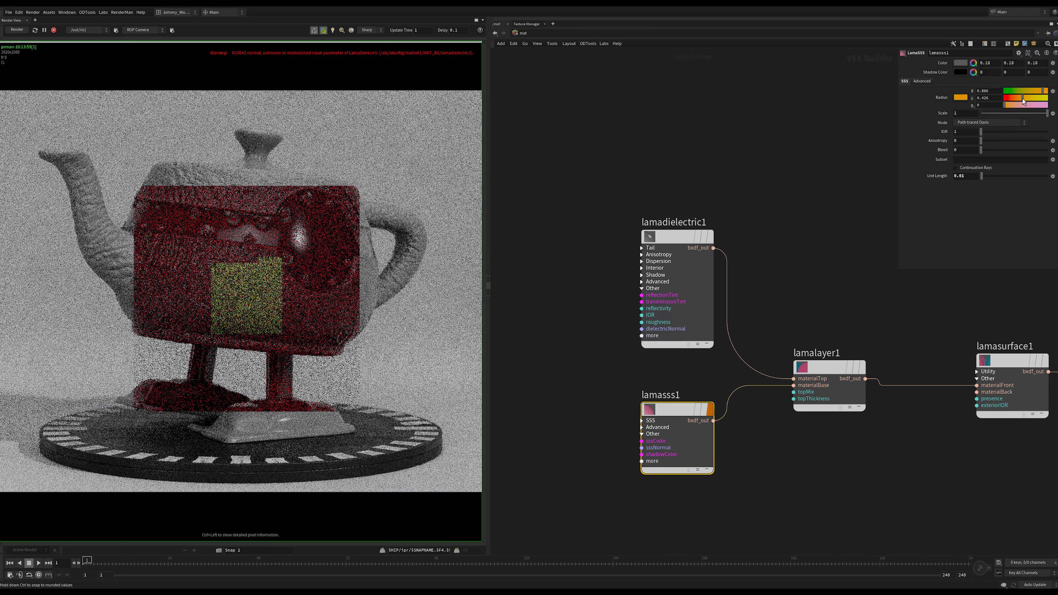
click(1015, 106)
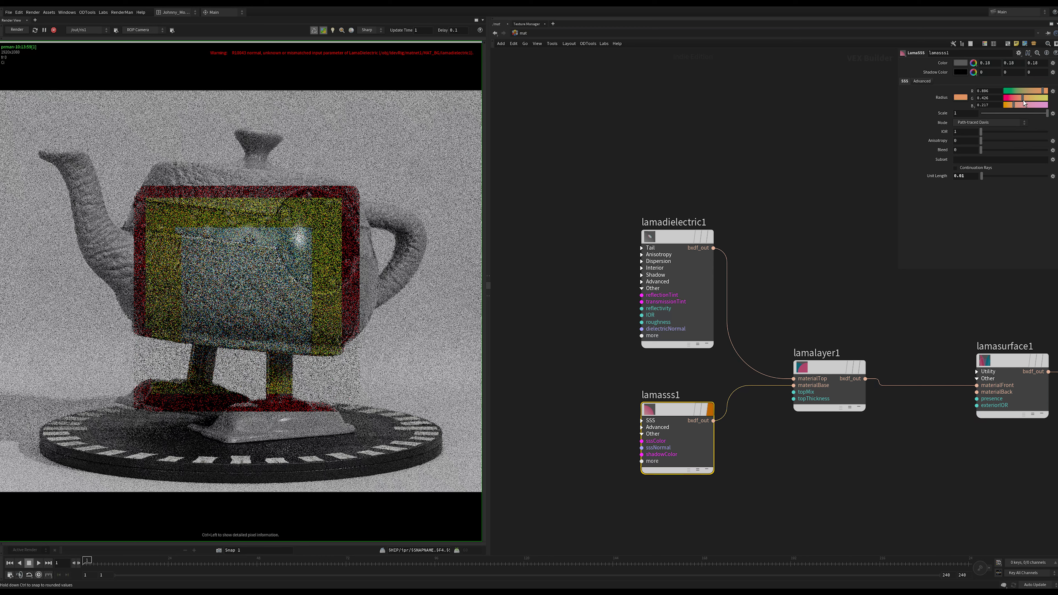
click(1026, 98)
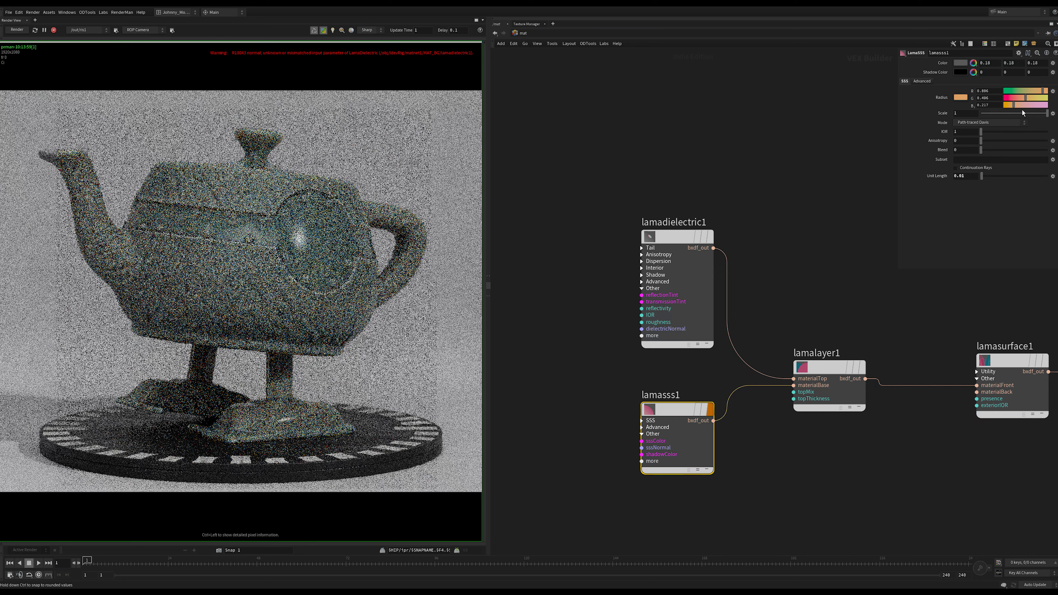
click(1028, 98)
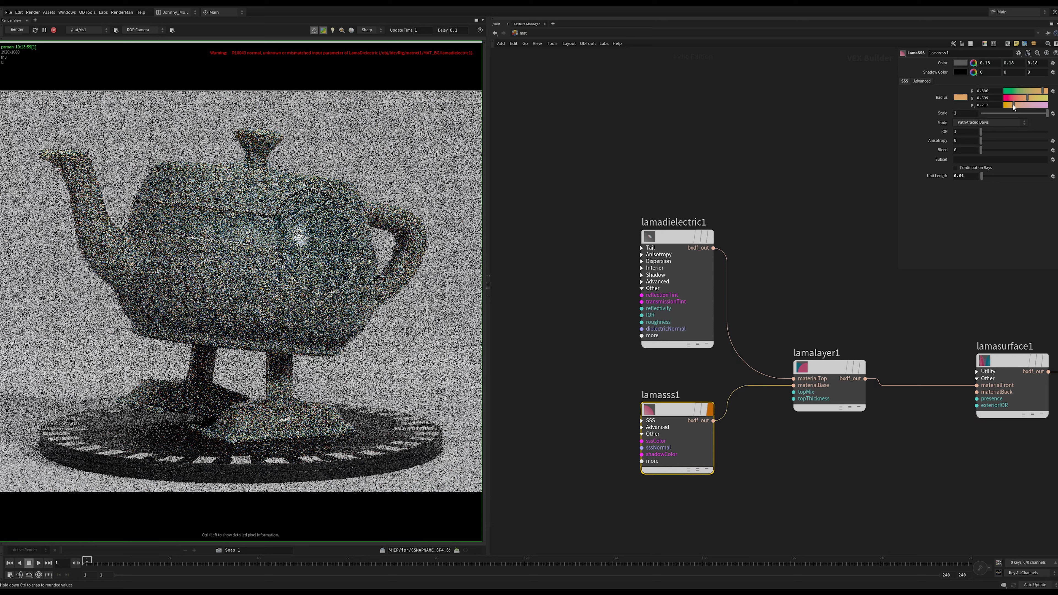
click(1015, 107)
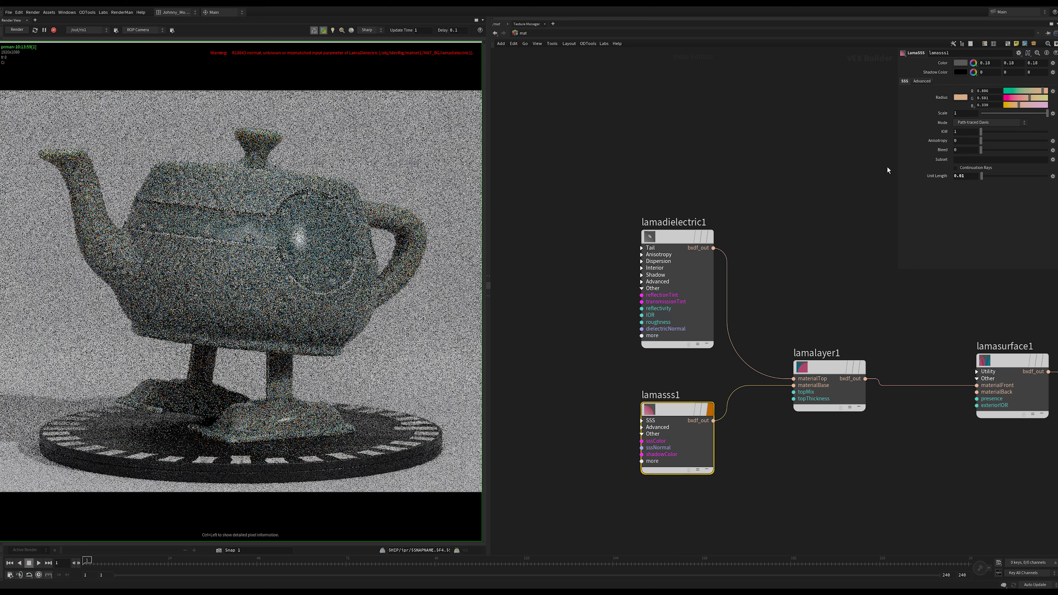
Change the albedo inversion method of lamasss1 to Chiang.
click(921, 82)
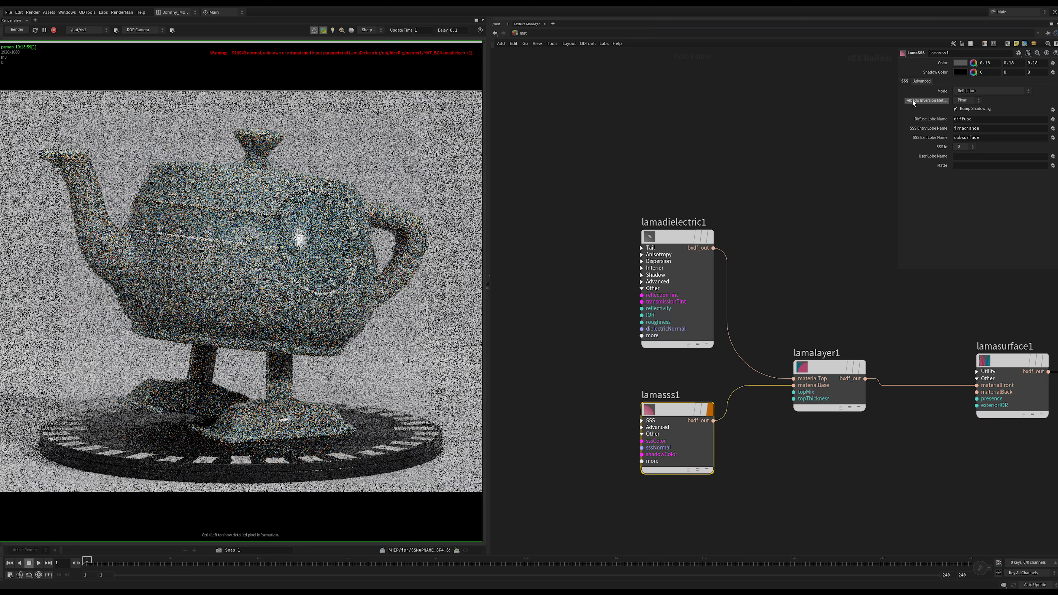
click(967, 103)
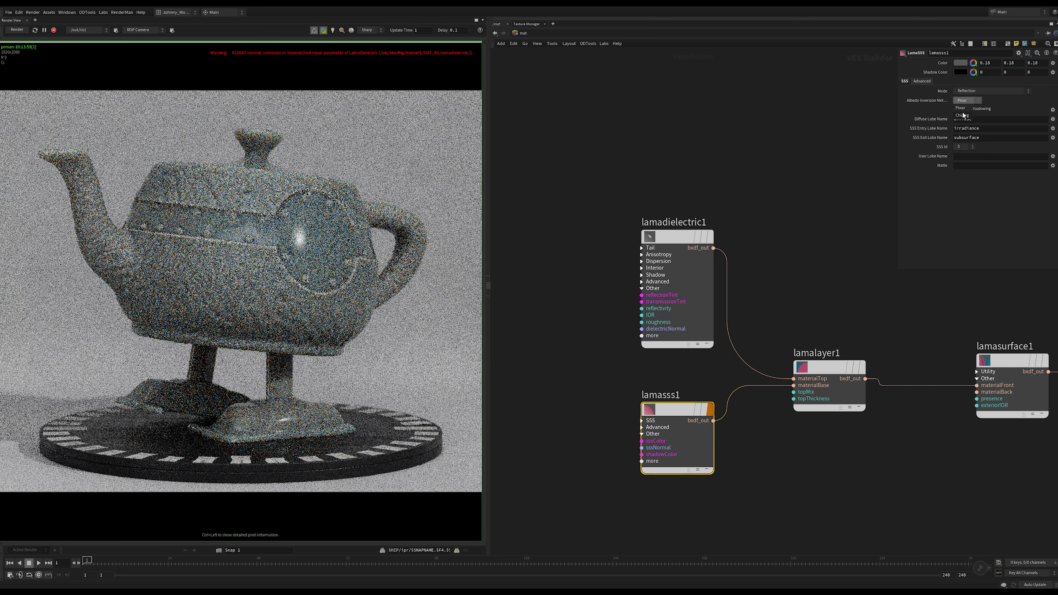
click(962, 117)
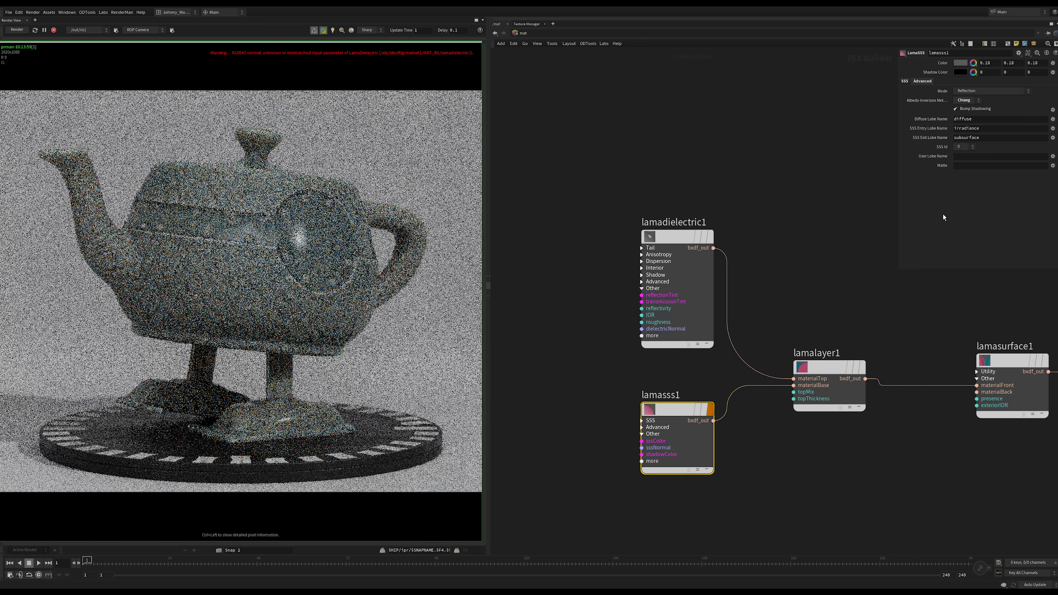
Set the subsurface Anisotropy of lamasss1 to 0.2 and its IOR to 1.3.
click(903, 82)
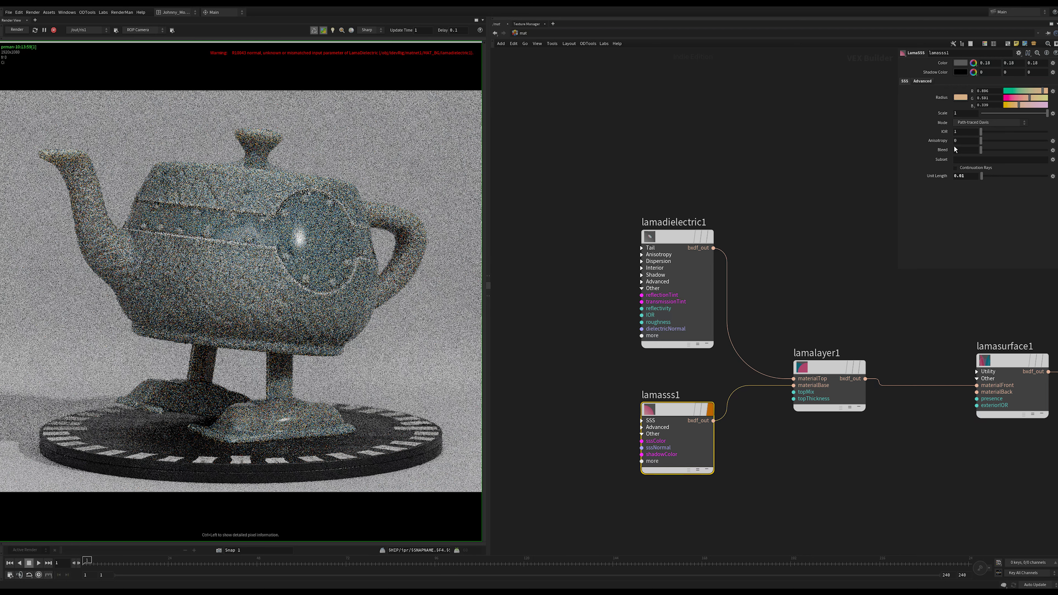
click(965, 141)
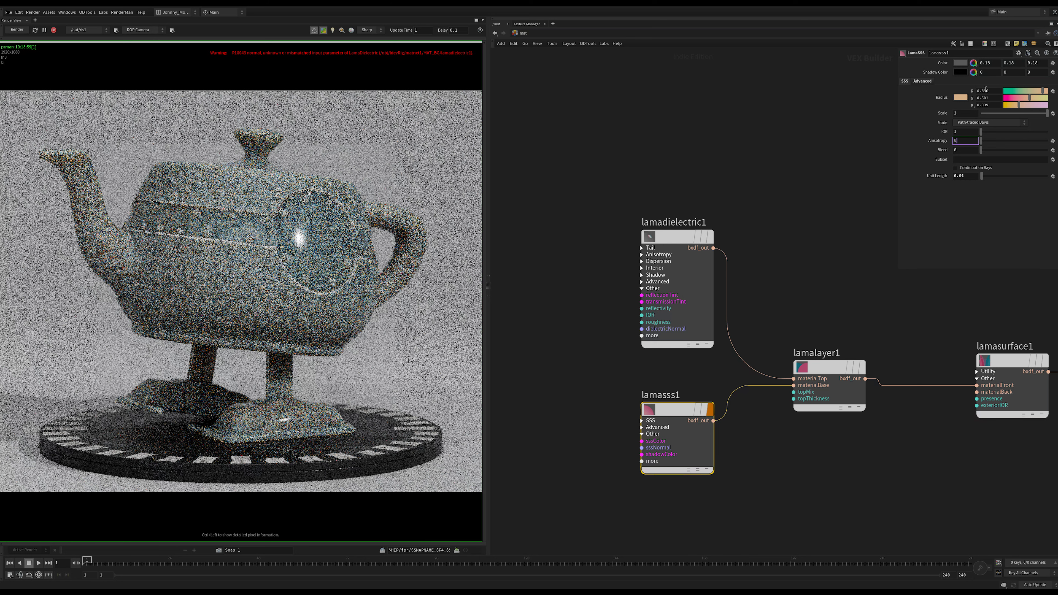
text(.2)
key(Return)
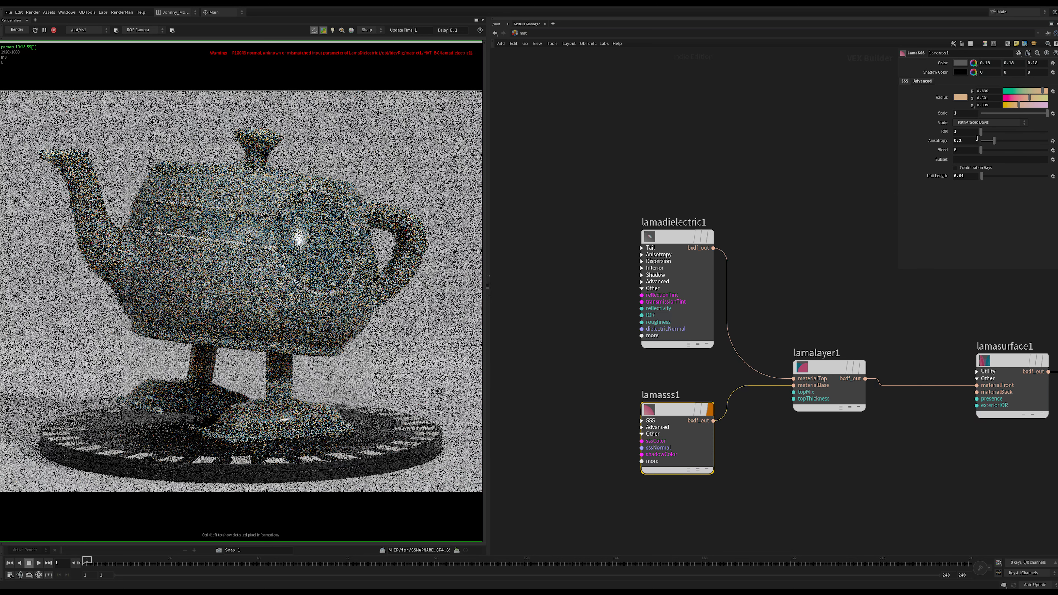
click(966, 132)
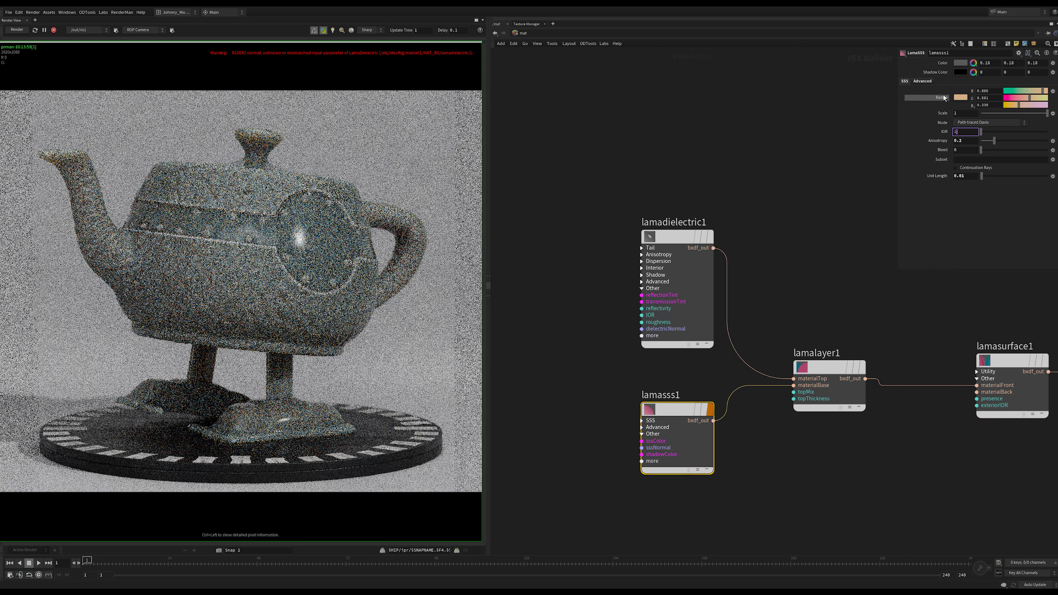
text(.3)
key(Return)
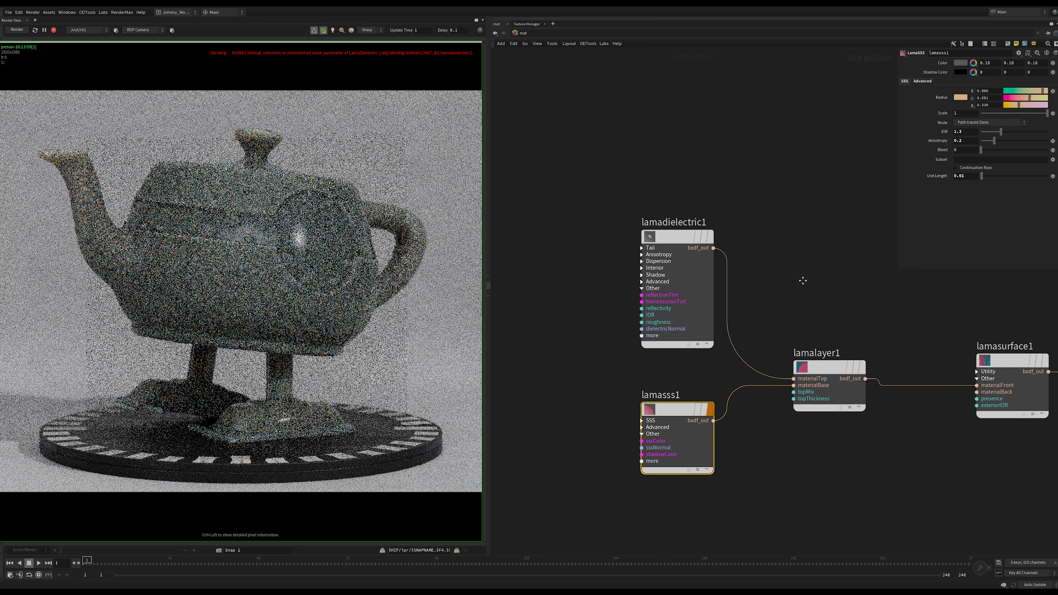
Move lamadielectric1, lamasss1 and lamalayer1 together beside the texture side of the network, above the displacement nodes.
middle_drag(805, 284, 790, 260)
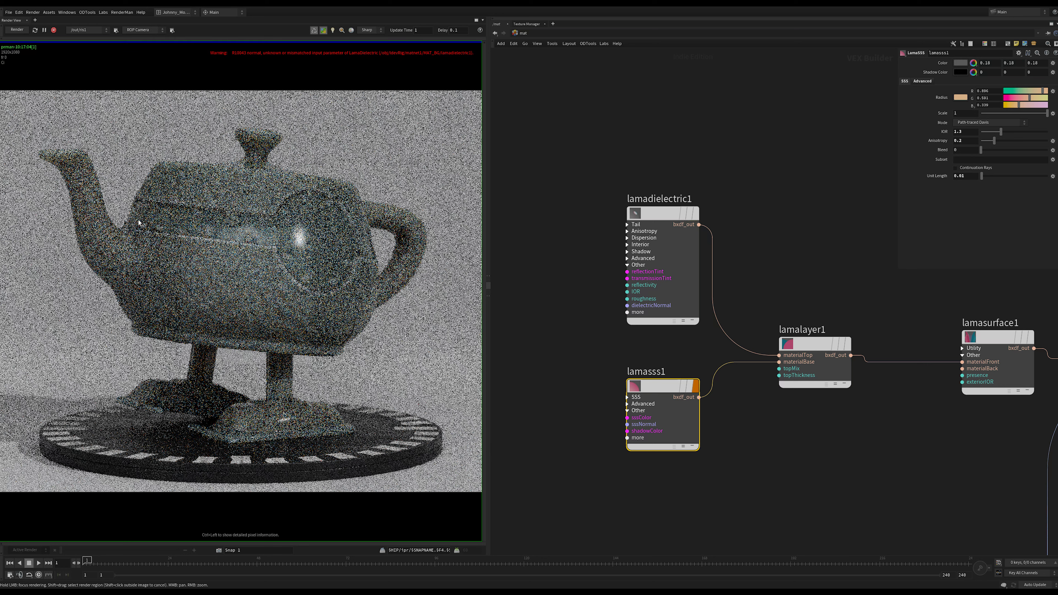
middle_drag(598, 335, 805, 344)
scroll(615, 329, down, 6)
scroll(592, 356, down, 3)
middle_drag(591, 356, 660, 331)
scroll(671, 340, up, 3)
scroll(782, 350, down, 3)
drag(764, 265, 887, 382)
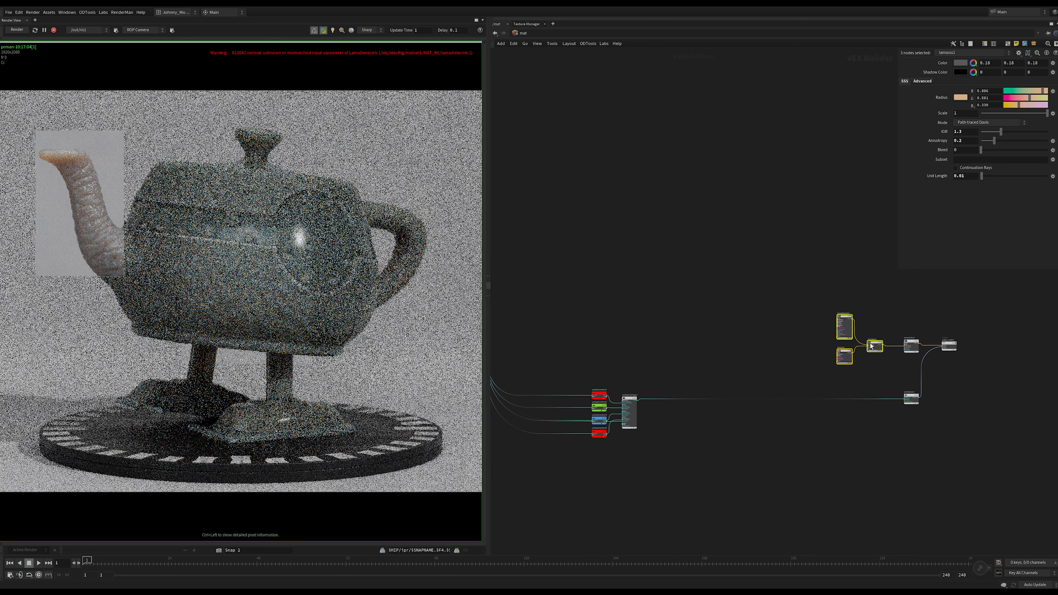
drag(877, 346, 631, 345)
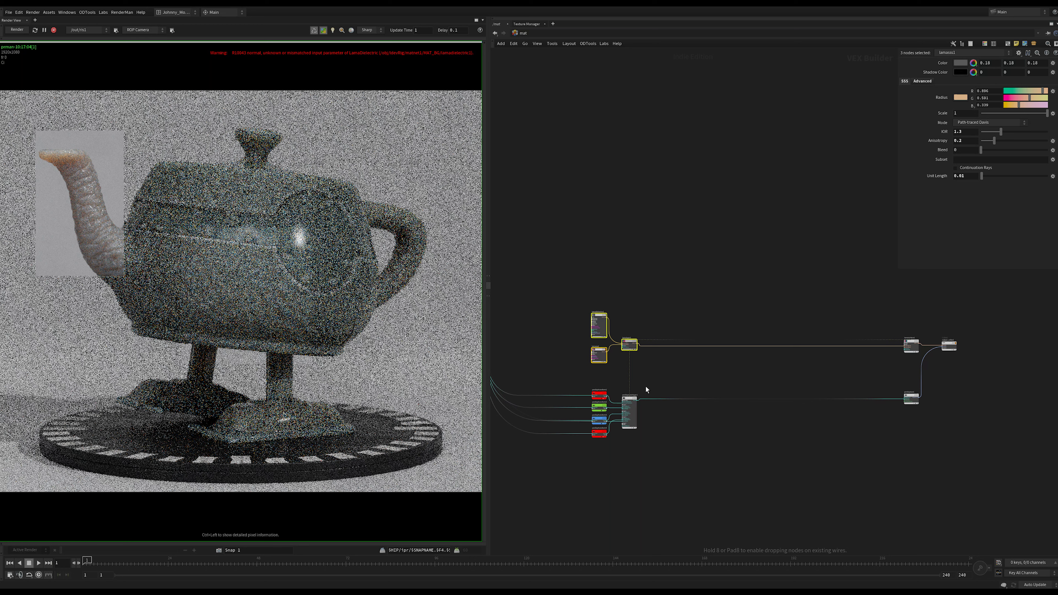
Examine the column of PxrTexture nodes from BUMP to MASK_1 that can feed the Lama material.
middle_drag(509, 371, 708, 383)
scroll(708, 383, up, 5)
middle_drag(792, 365, 724, 367)
click(724, 366)
drag(605, 86, 523, 503)
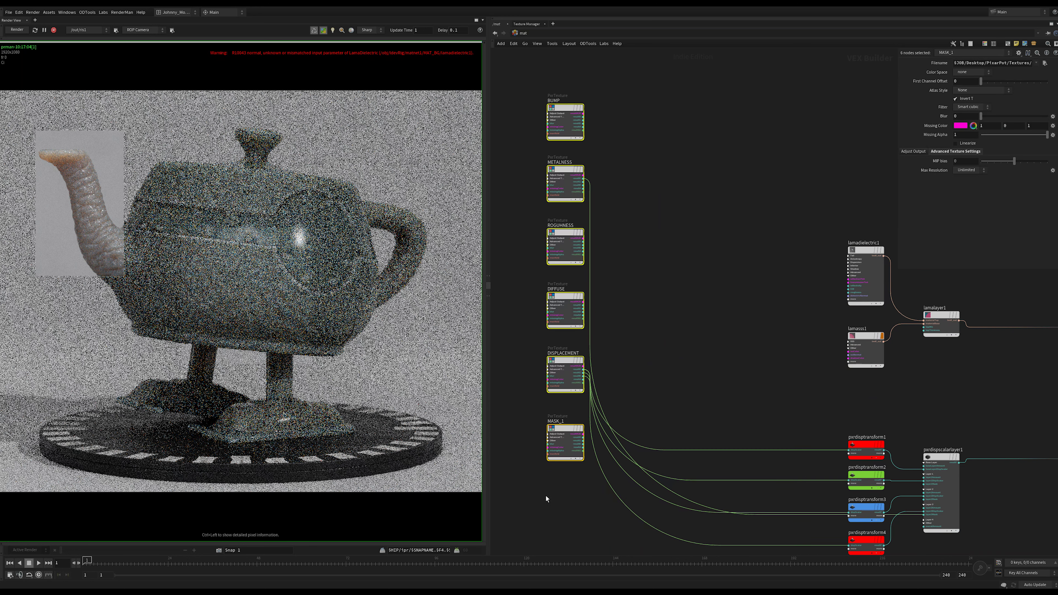
middle_drag(553, 490, 549, 488)
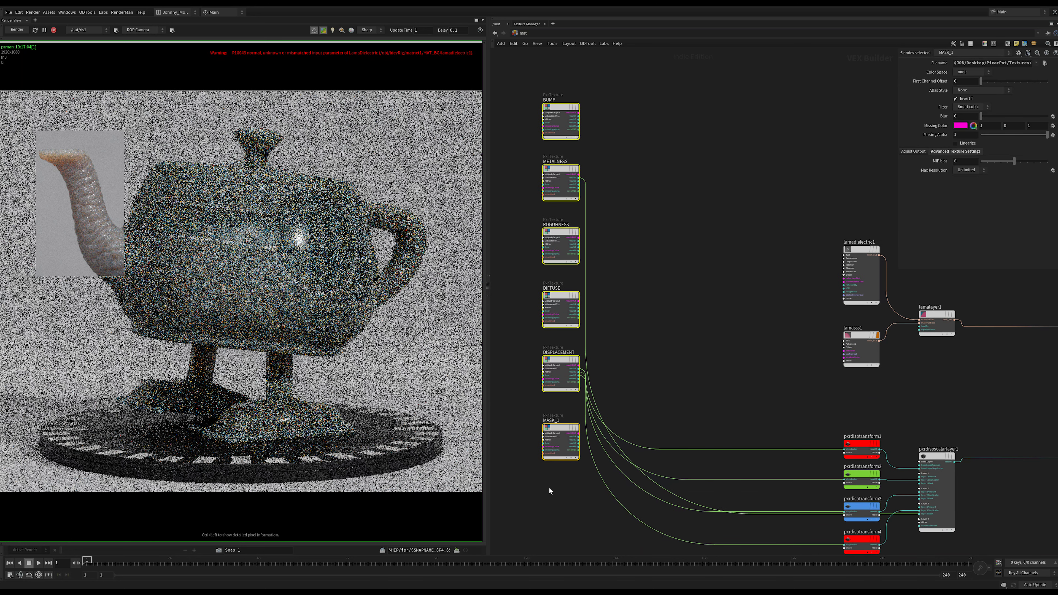
scroll(551, 487, up, 2)
click(669, 295)
Connect the DIFFUSE texture's resultRGB output to the subsurface color input of lamasss1.
mouse_move(671, 312)
middle_down()
mouse_move(668, 349)
mouse_move(675, 308)
middle_up()
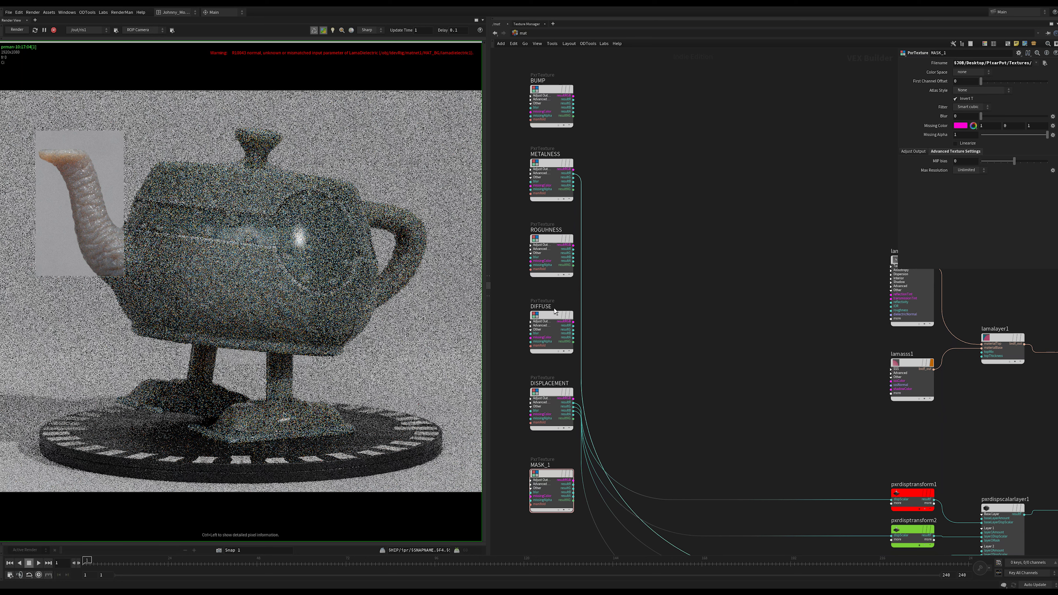
mouse_move(573, 322)
mouse_move(573, 323)
mouse_down()
mouse_move(652, 323)
mouse_move(557, 323)
mouse_move(572, 322)
mouse_up()
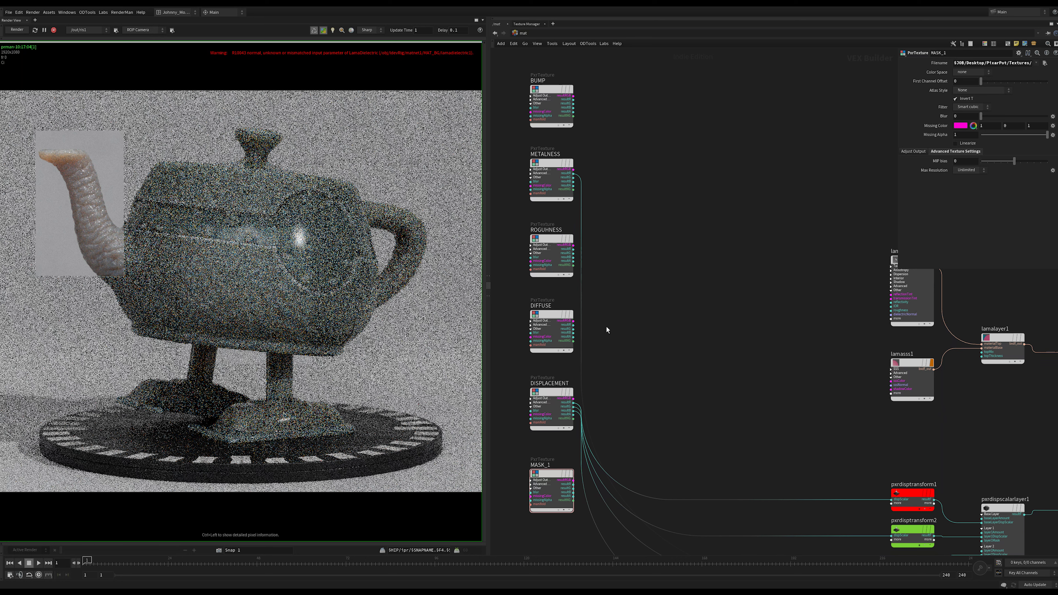
scroll(600, 329, up, 4)
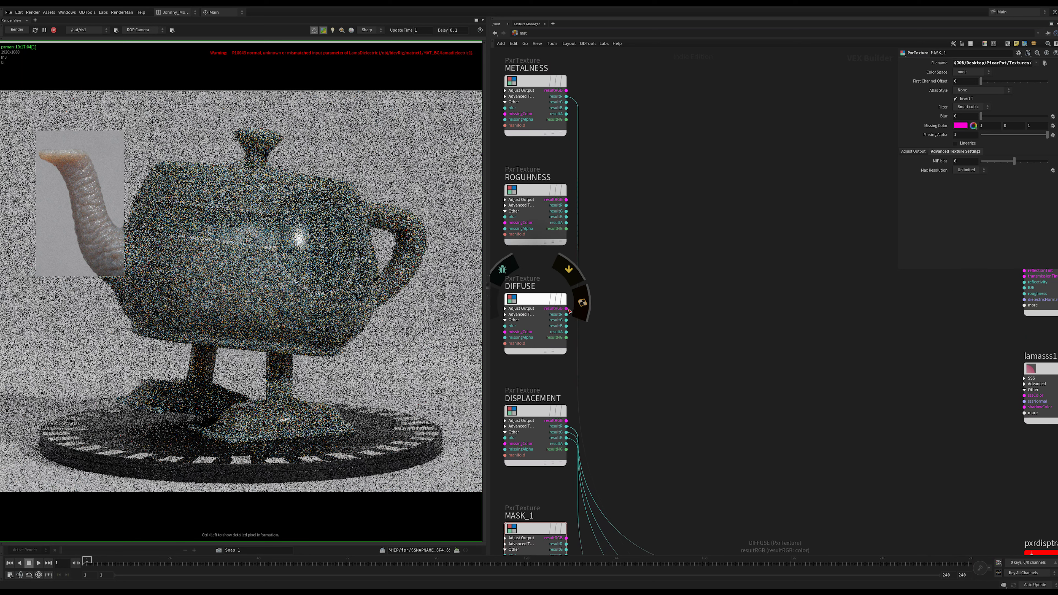
drag(568, 310, 1024, 396)
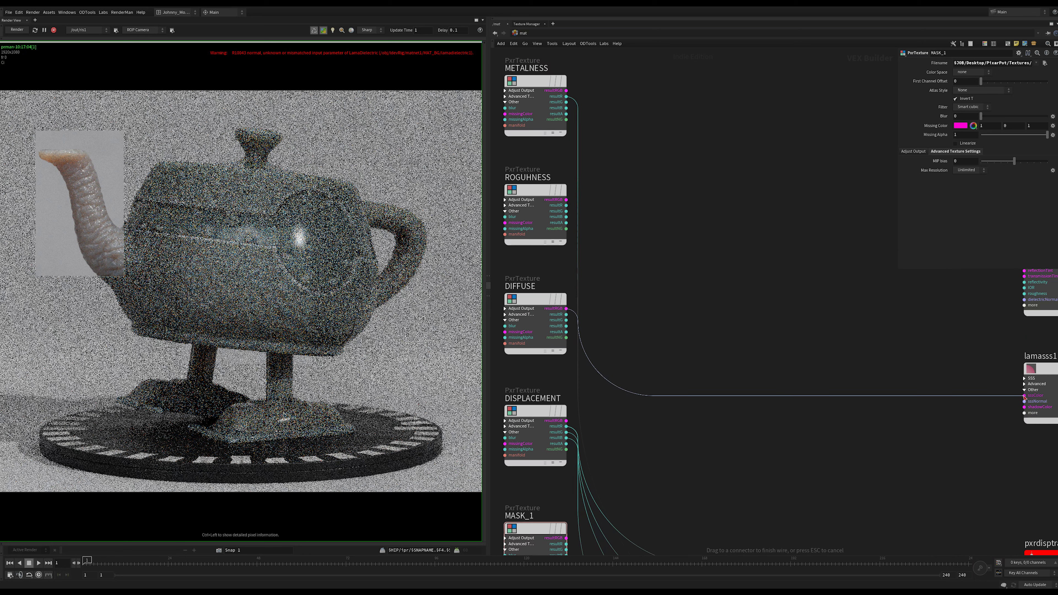
middle_drag(980, 429, 782, 421)
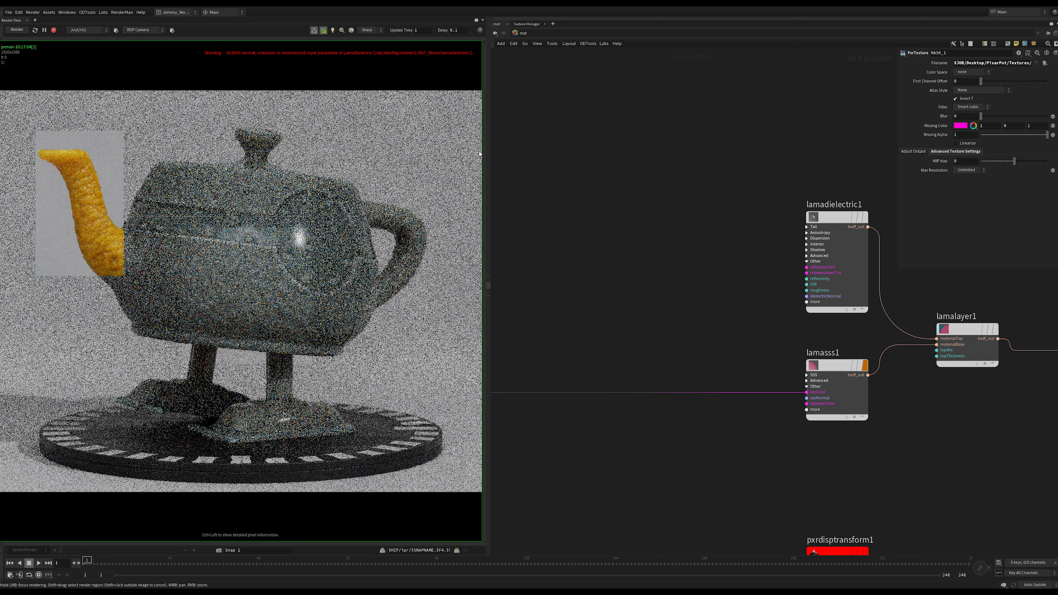
Set the subsurface Scale of lamasss1 to 0.7.
click(839, 366)
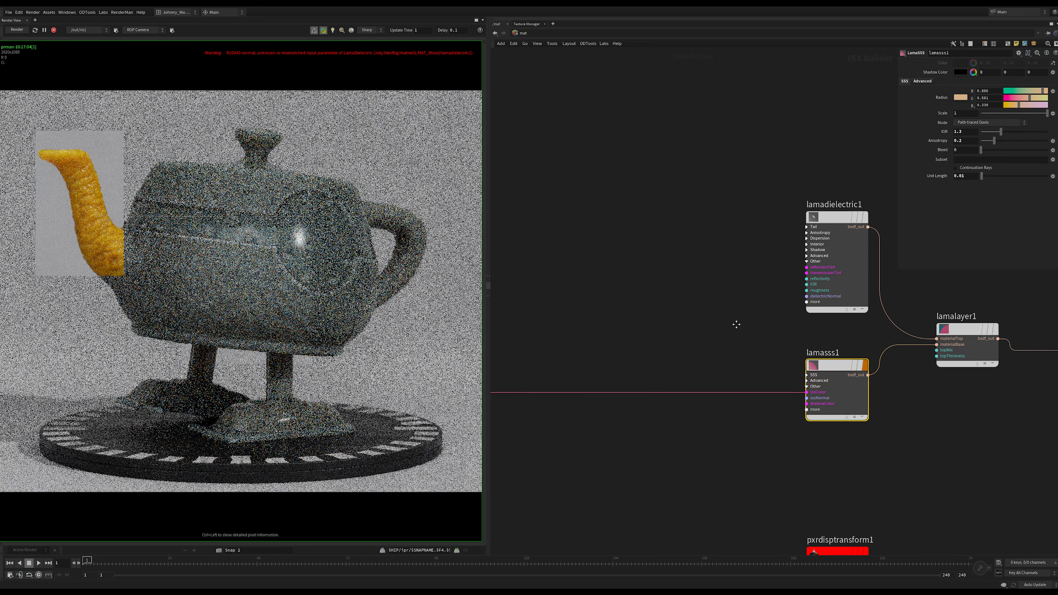
middle_drag(742, 326, 711, 320)
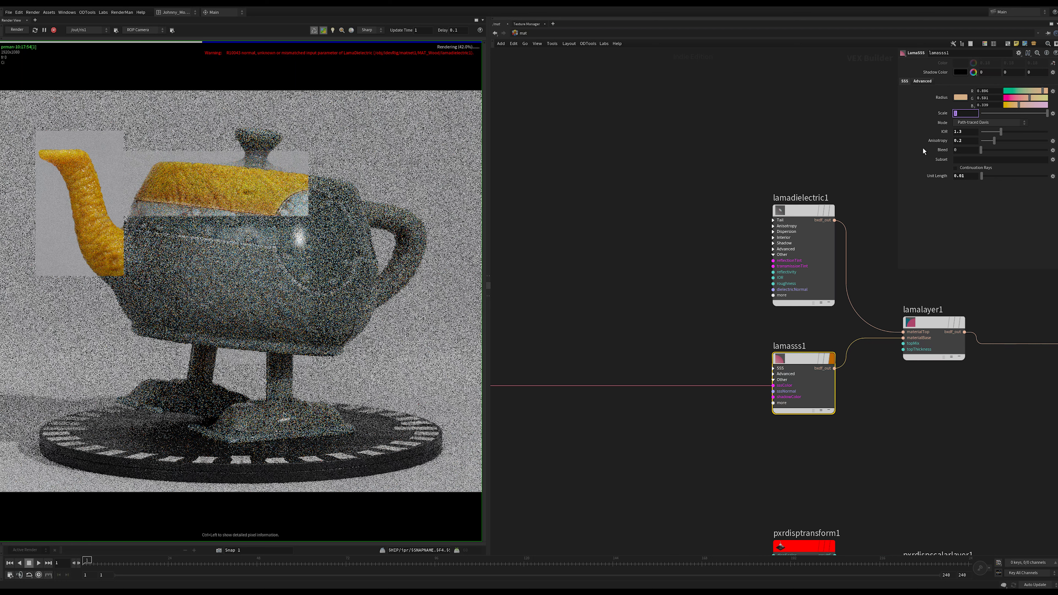
text(0.7)
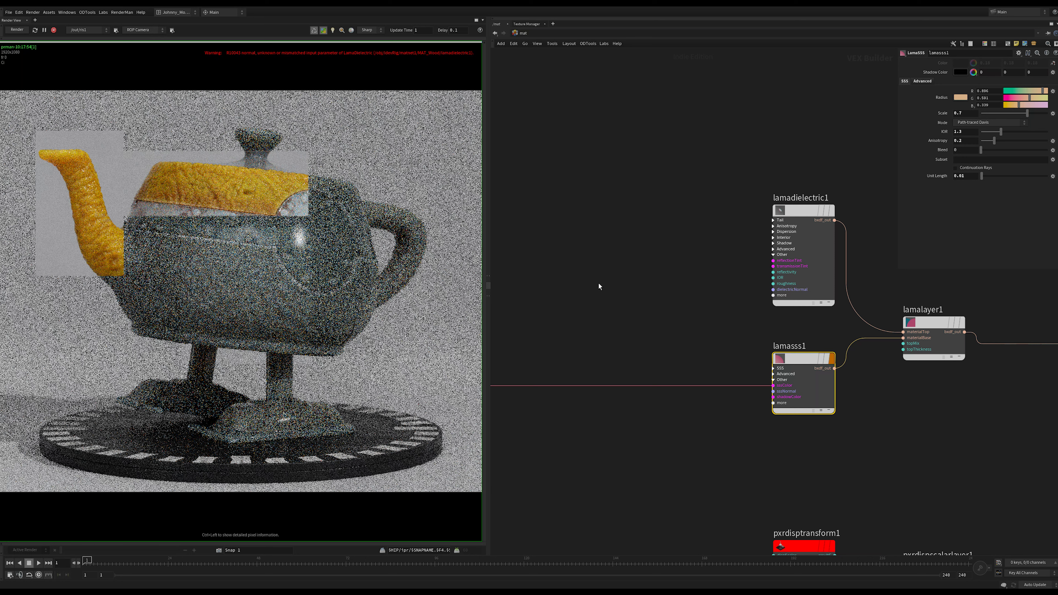
Connect the ROGUHNESS texture's resultR output to the roughness input of lamadielectric1.
scroll(701, 288, down, 2)
middle_drag(663, 283, 832, 365)
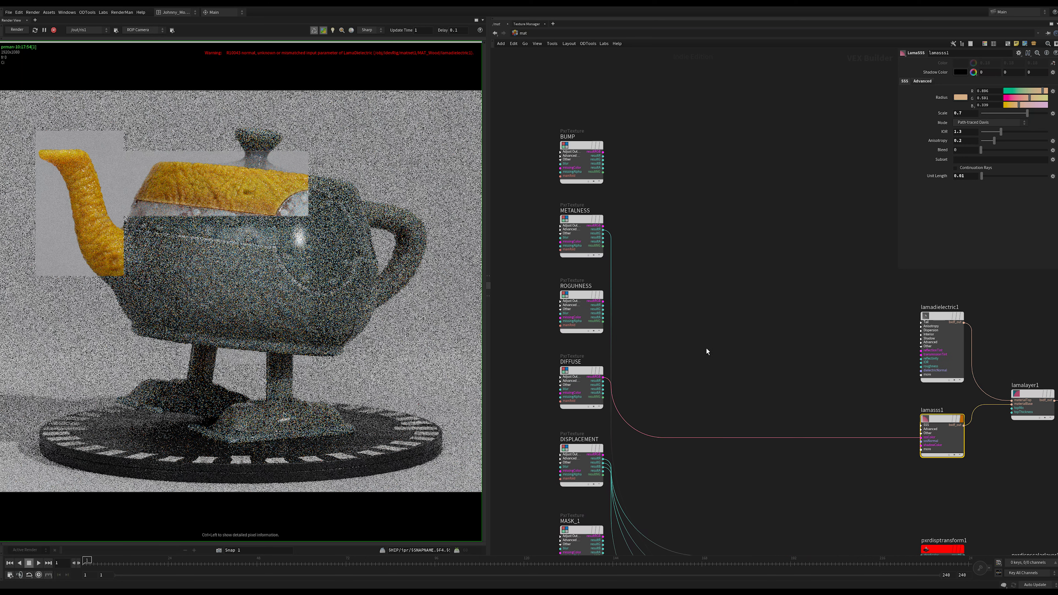
middle_drag(707, 351, 668, 350)
scroll(626, 325, up, 1)
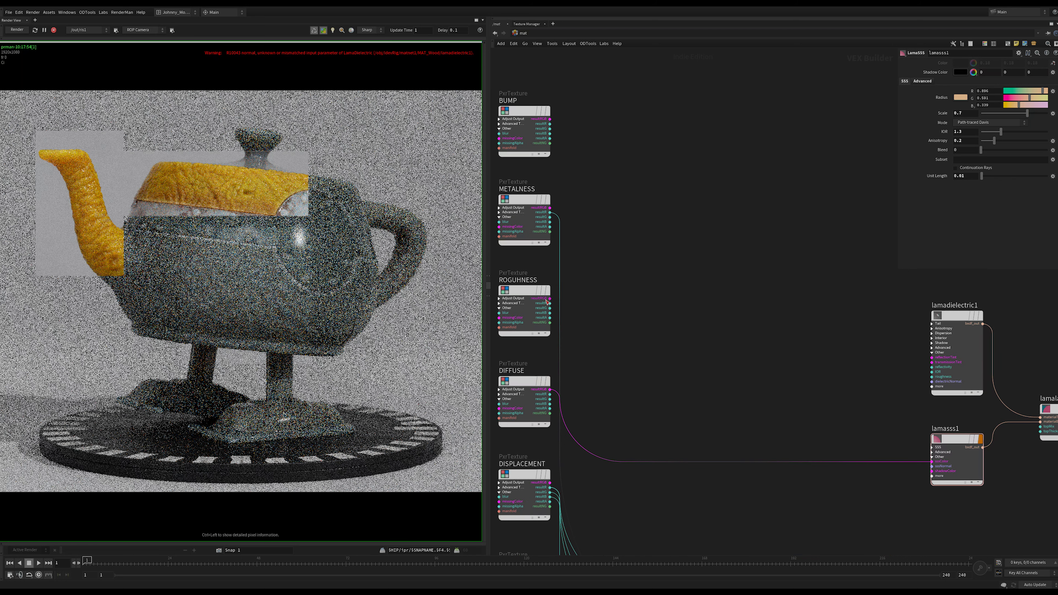
drag(550, 303, 932, 377)
middle_drag(913, 405, 739, 383)
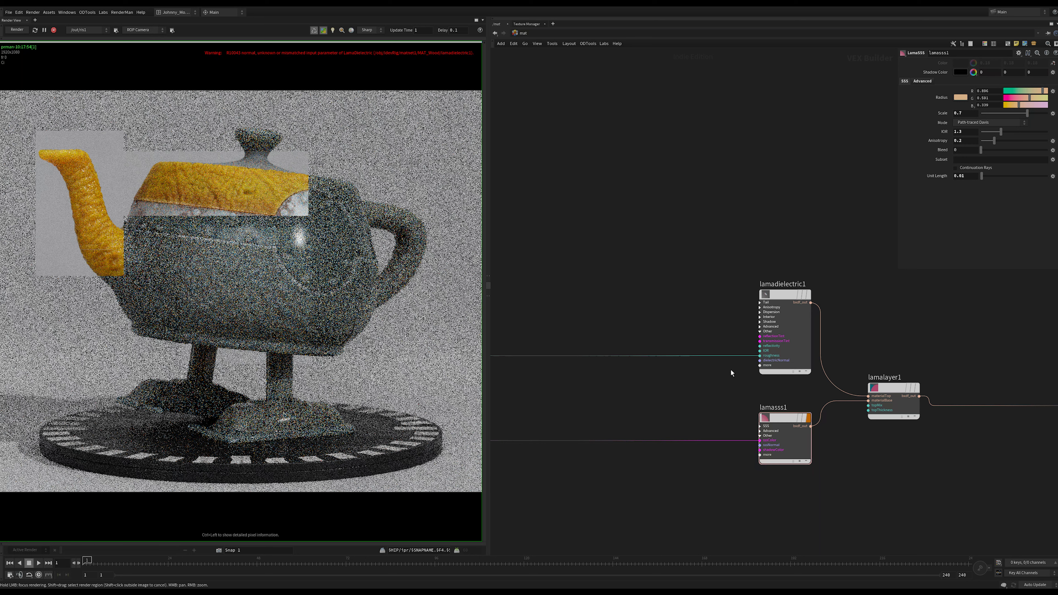
Review the inputs of lamadielectric1 and lamasss1 and how both feed into lamalayer1.
middle_drag(731, 370, 703, 344)
middle_drag(787, 379, 769, 383)
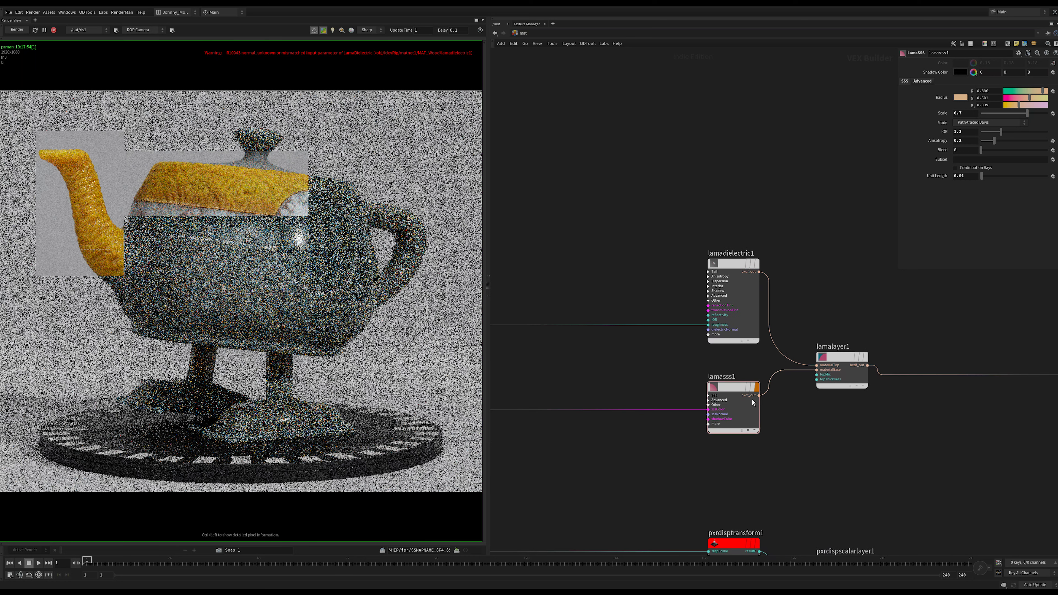
mouse_move(757, 389)
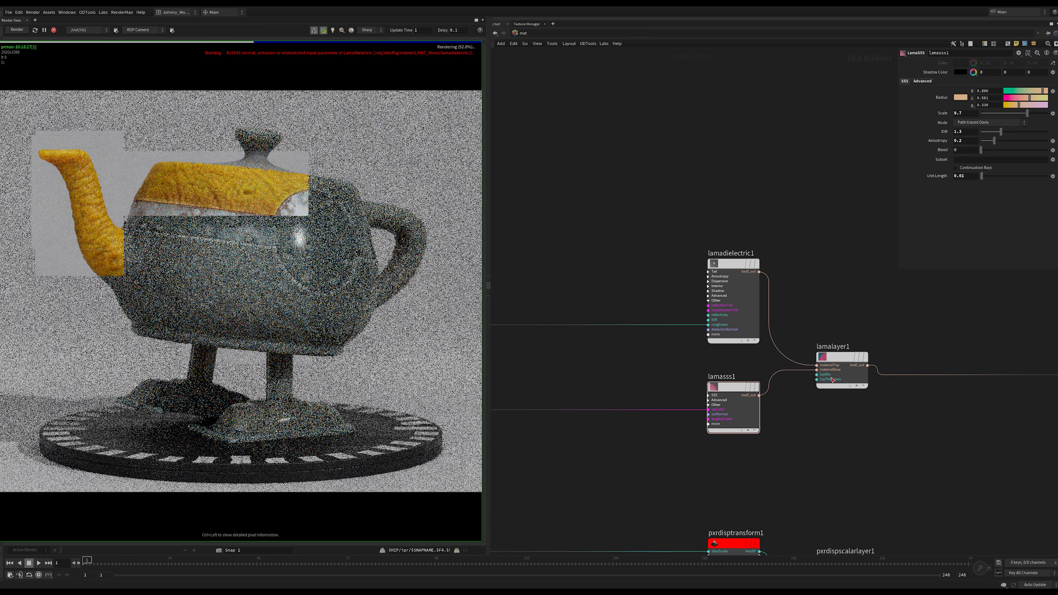
scroll(816, 435, down, 3)
middle_drag(833, 421, 774, 419)
scroll(773, 420, up, 3)
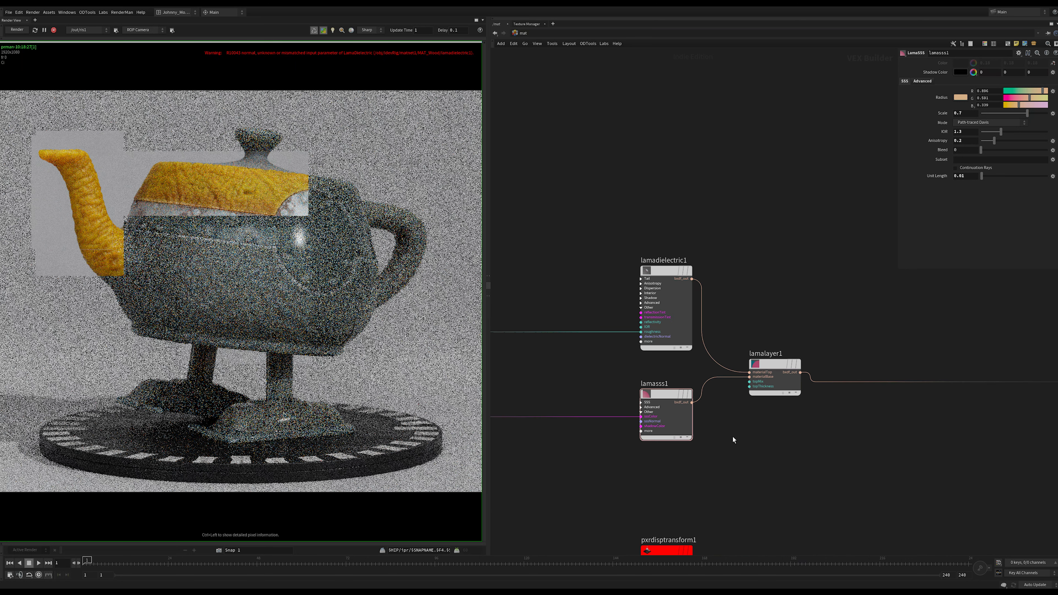
middle_drag(750, 455, 769, 459)
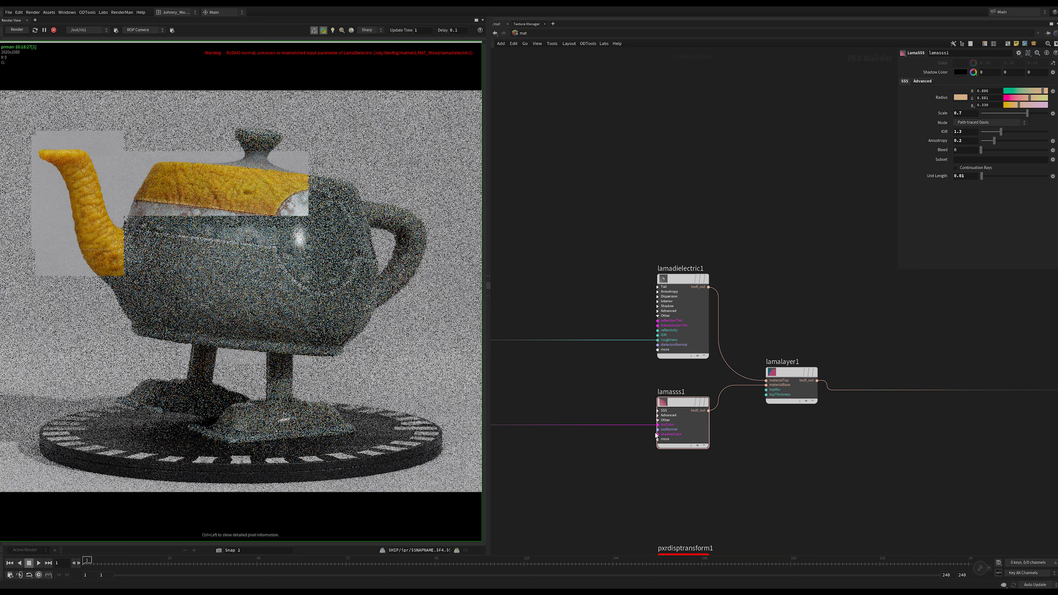
middle_drag(811, 472, 796, 502)
scroll(825, 474, down, 1)
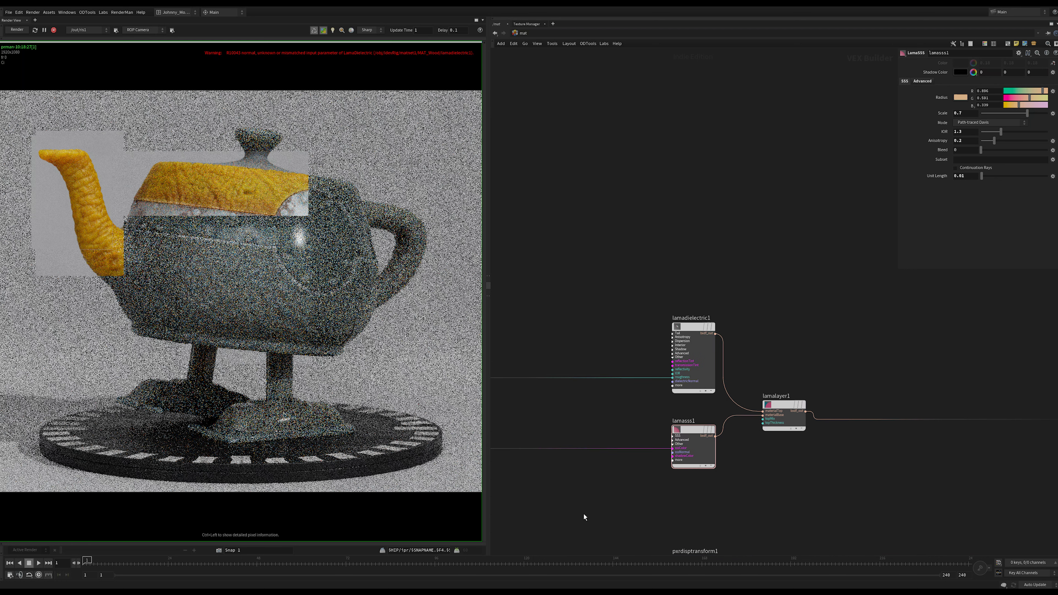
middle_drag(604, 401, 628, 406)
scroll(629, 409, up, 1)
middle_drag(652, 418, 587, 400)
drag(740, 265, 621, 509)
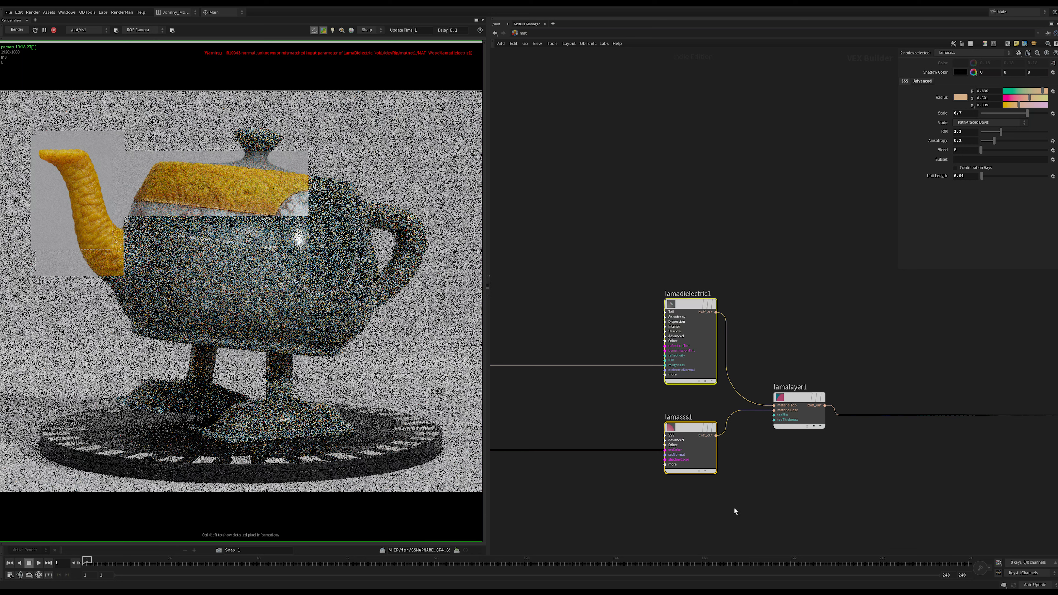
middle_drag(583, 482, 565, 485)
middle_drag(812, 465, 844, 479)
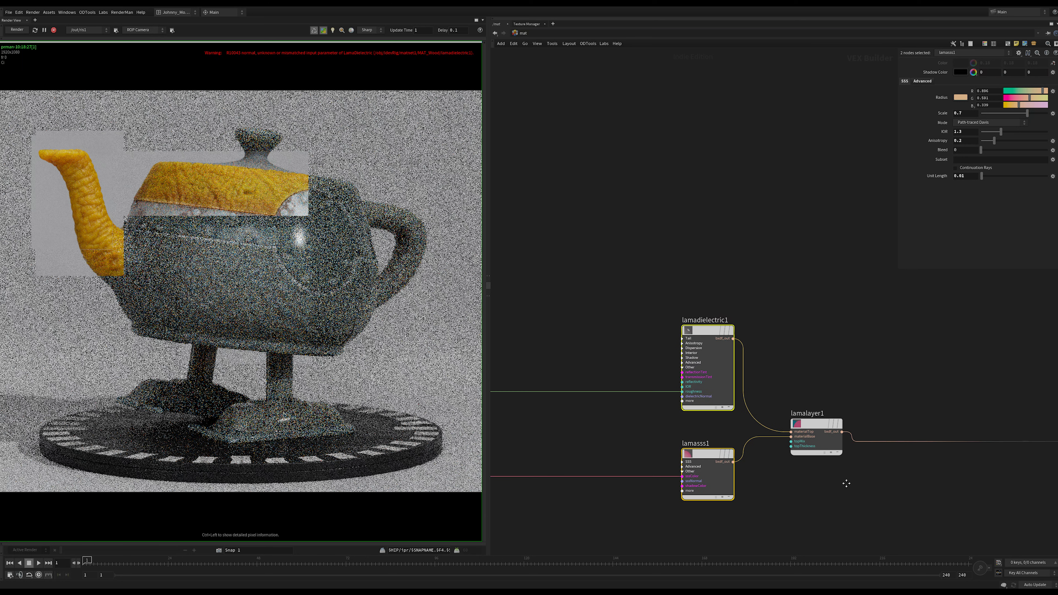
scroll(719, 507, down, 2)
Add a PxrBump node between the texture nodes and the Lama nodes.
middle_drag(654, 516, 771, 461)
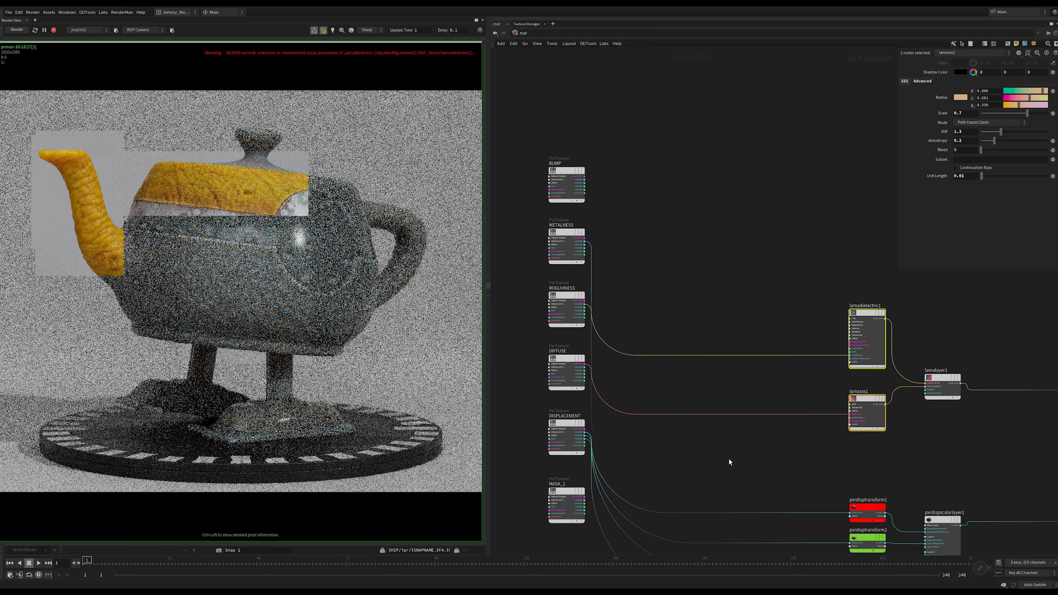
scroll(729, 446, up, 2)
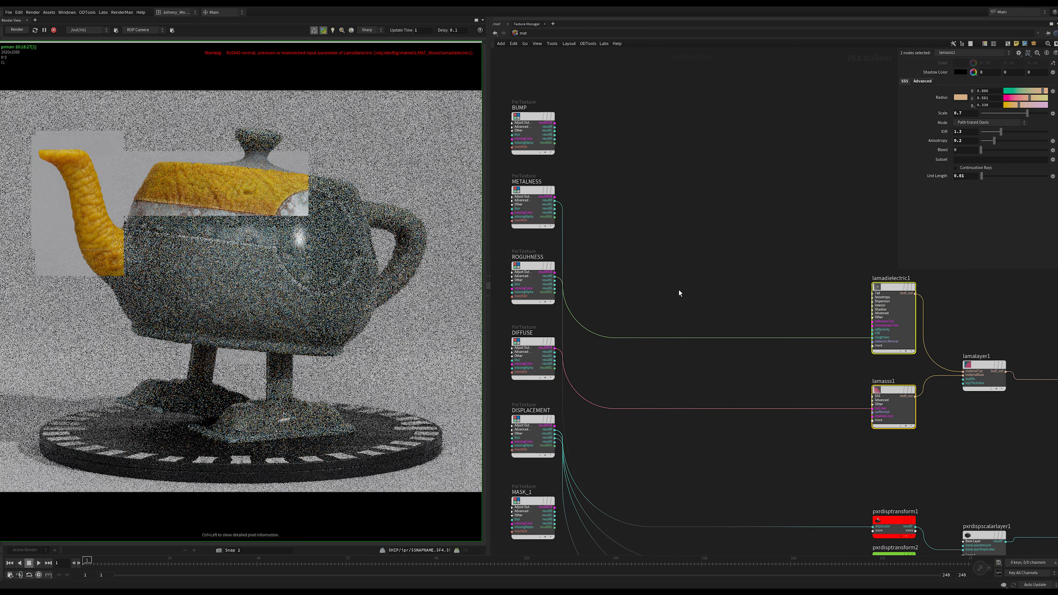
click(729, 315)
key(Tab)
text(bump)
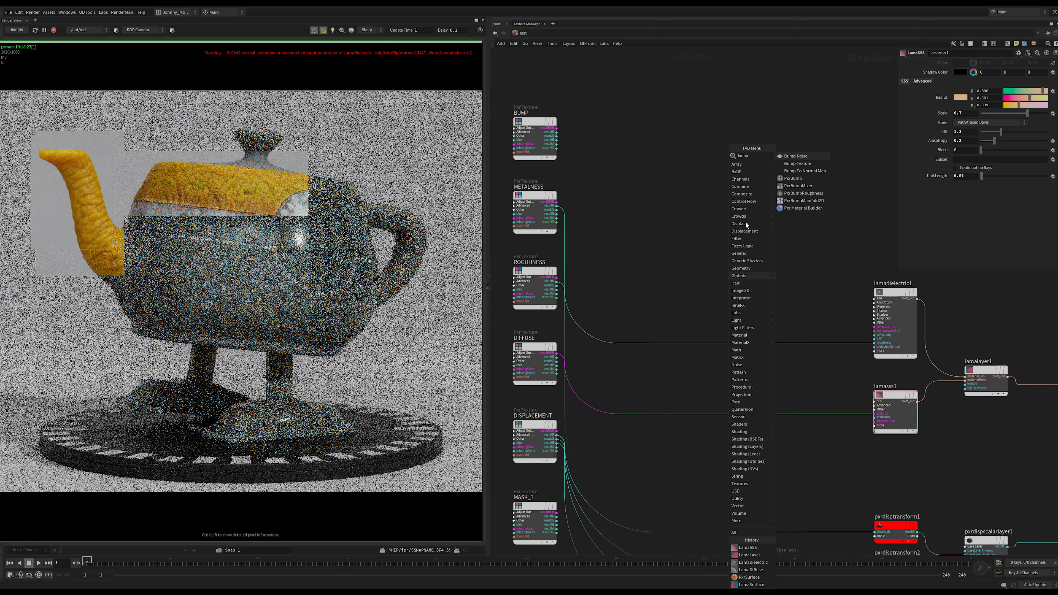
key(Return)
click(753, 271)
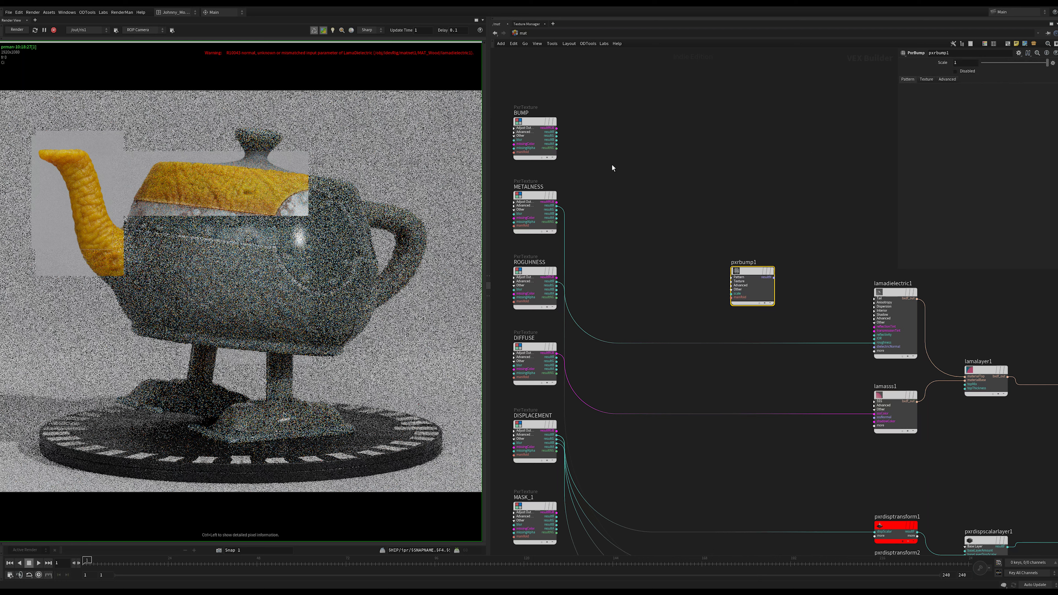
Connect the BUMP texture's resultR to the Pattern input of pxrbump1 and move pxrbump1 beside the two Lama nodes.
click(557, 132)
click(759, 288)
middle_drag(818, 293, 695, 286)
scroll(696, 285, up, 2)
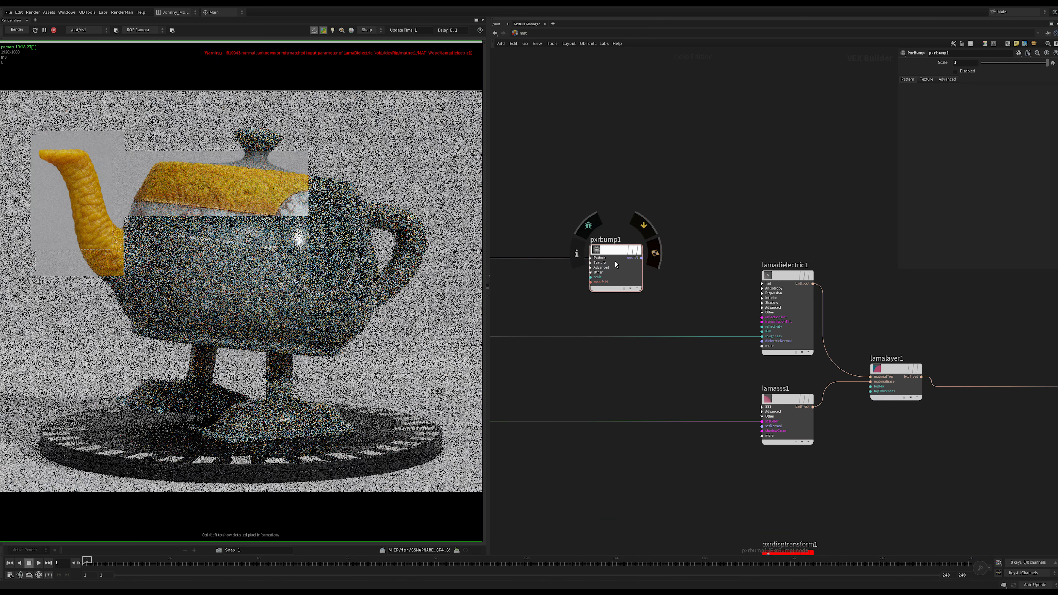
drag(615, 264, 655, 374)
Connect pxrbump1's resultN output to dielectricNormal on lamadielectric1 and to sssNormal on lamasss1.
click(680, 368)
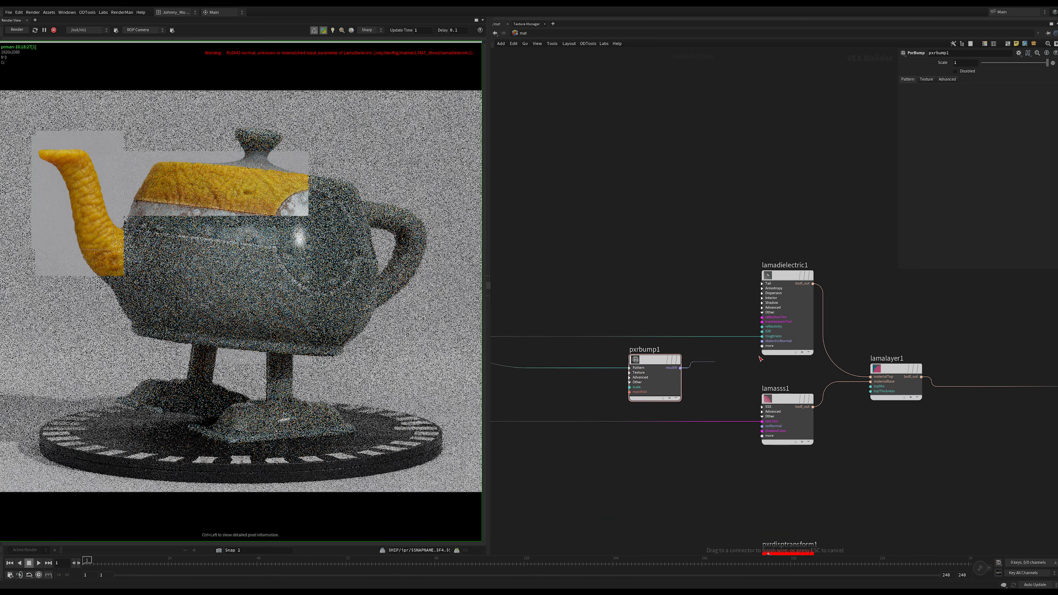
click(762, 341)
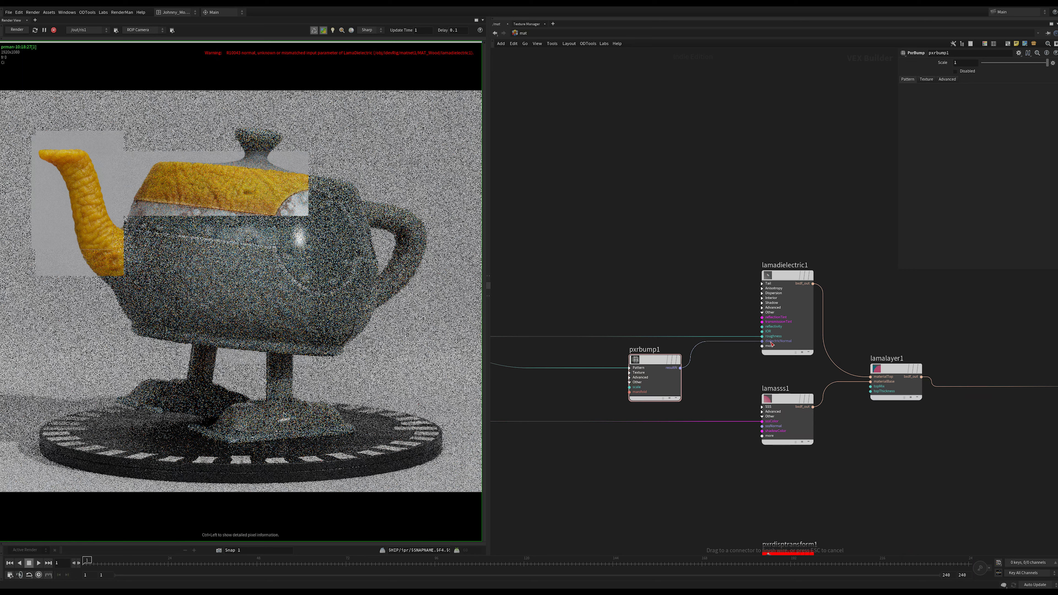
click(680, 368)
click(762, 426)
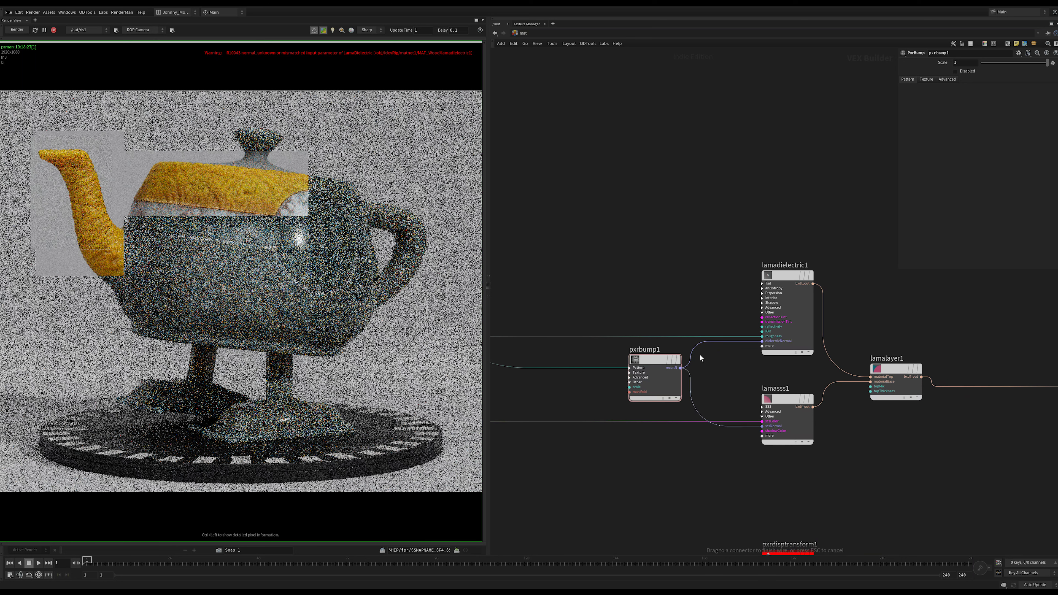
Set the Scale of pxrbump1 to 0.1.
click(656, 361)
click(959, 64)
text(0.1)
key(Return)
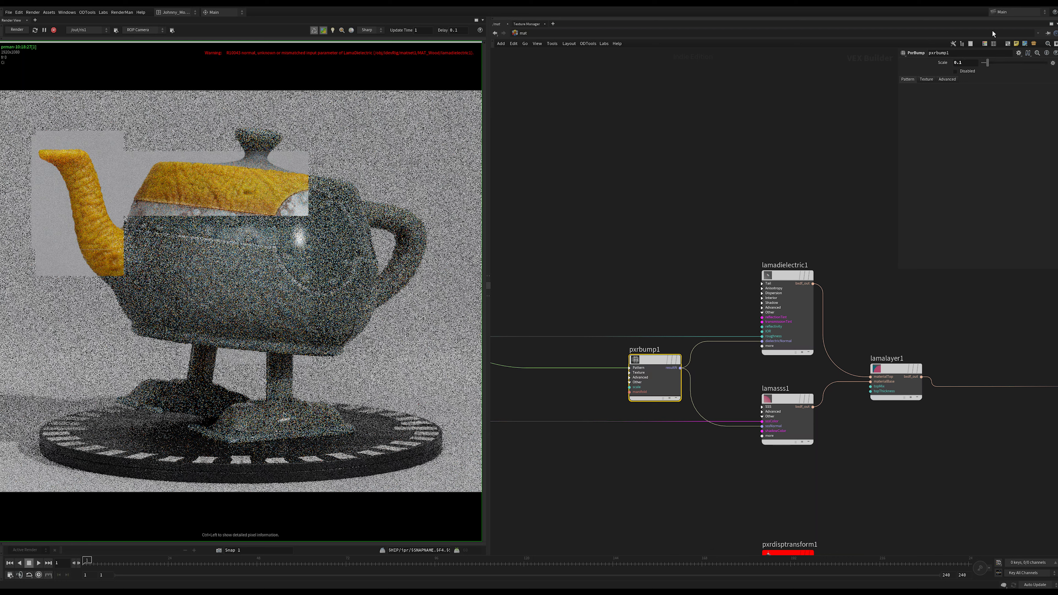
Collapse the unused inputs of pxrbump1 and move it slightly closer to lamadielectric1 and lamasss1.
click(675, 398)
mouse_move(652, 366)
drag(652, 366, 667, 378)
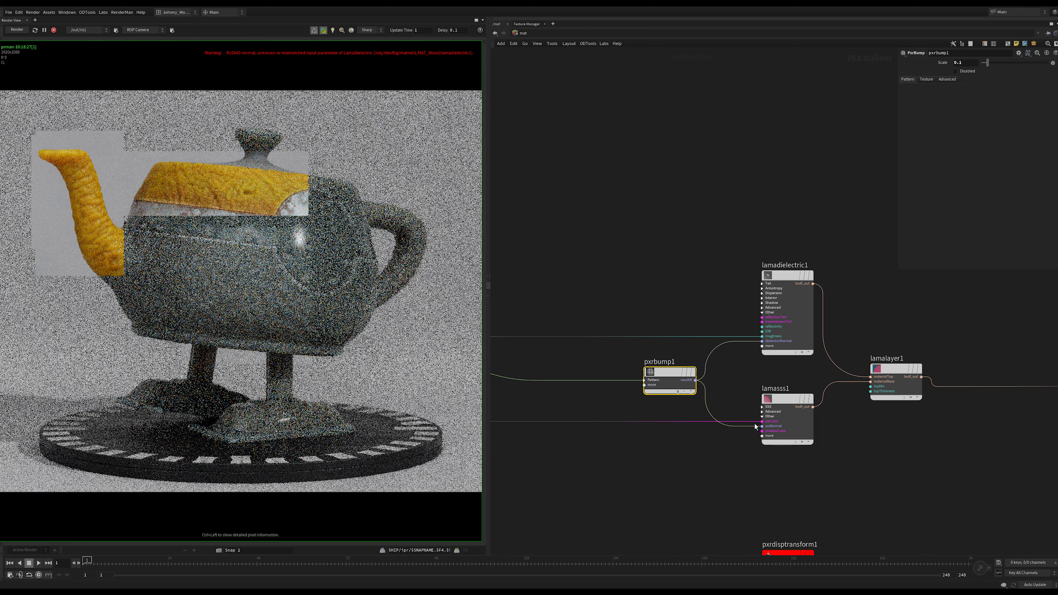
middle_drag(574, 356, 642, 357)
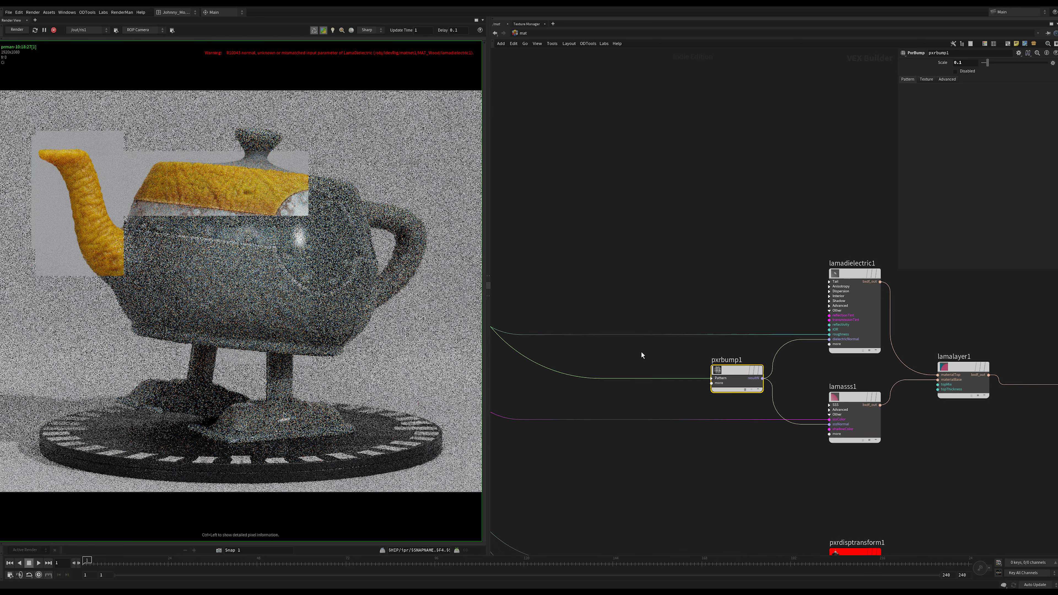
scroll(648, 352, down, 2)
middle_drag(644, 316, 685, 311)
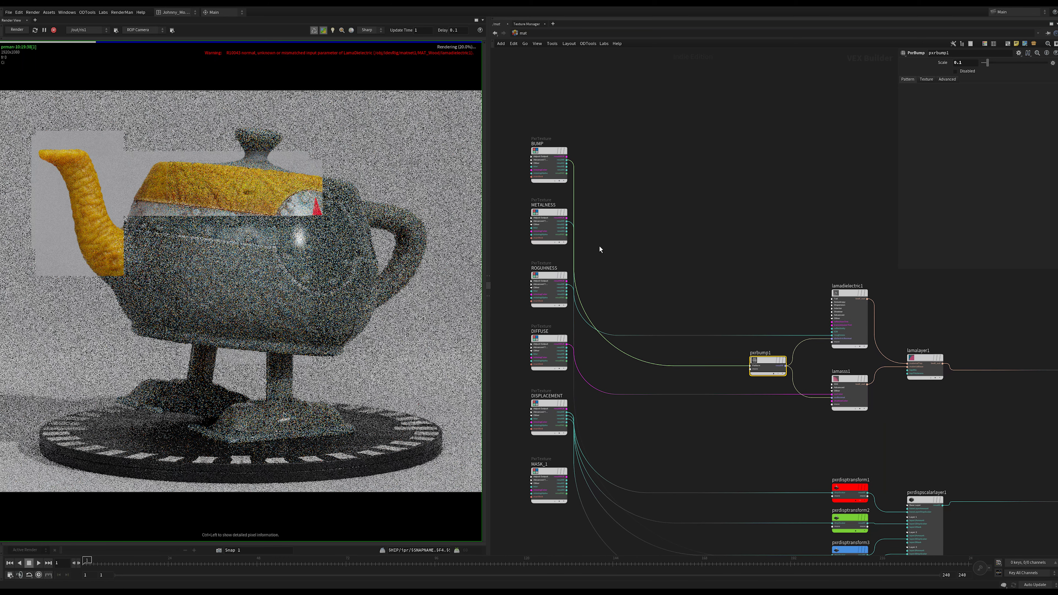
middle_drag(684, 271, 663, 293)
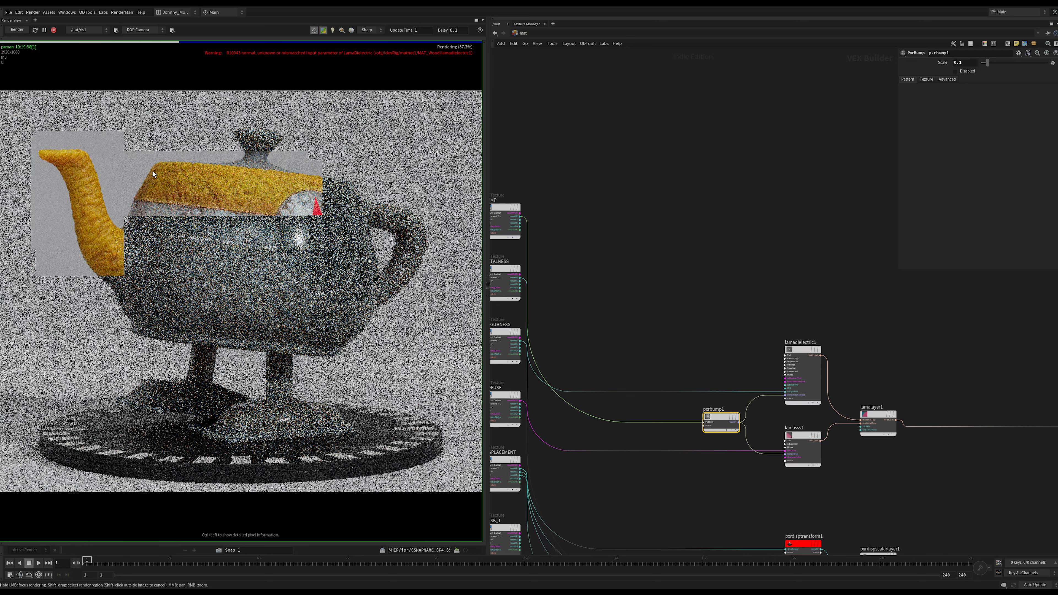
middle_drag(704, 419, 667, 417)
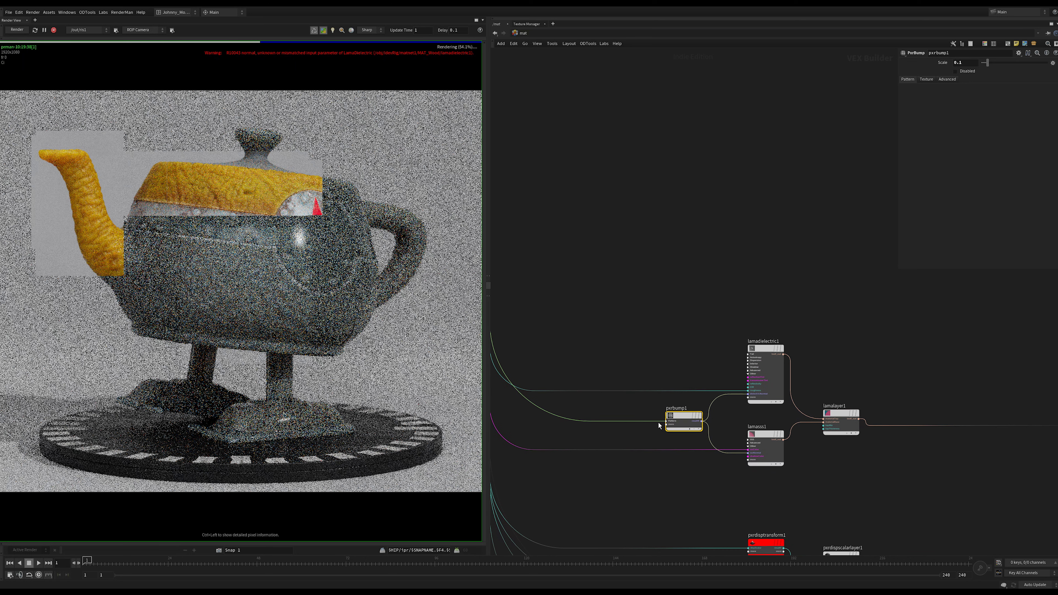
scroll(675, 340, down, 3)
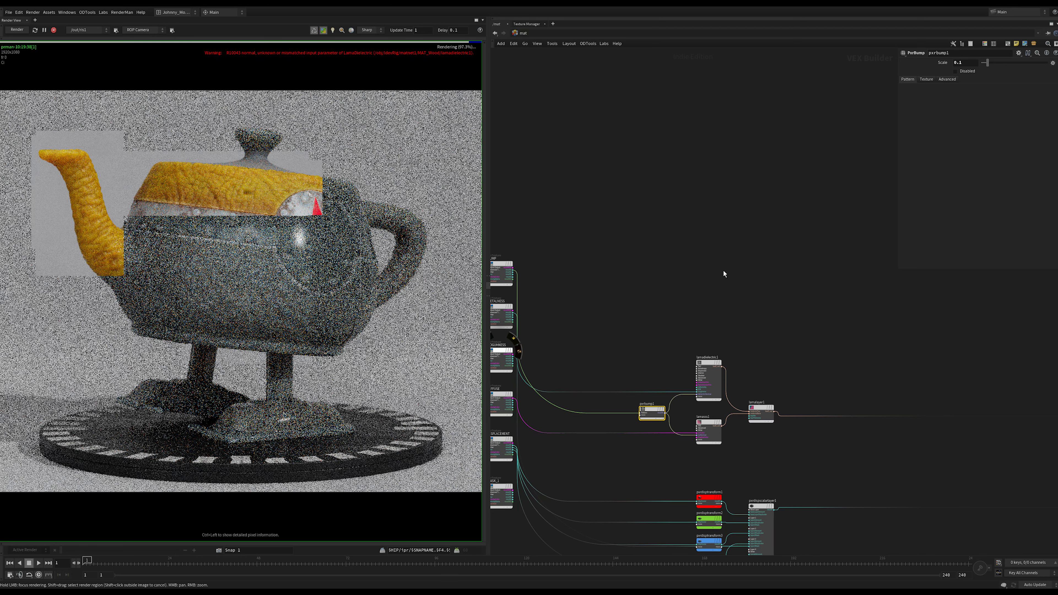
middle_drag(755, 324, 728, 268)
scroll(701, 256, up, 1)
middle_drag(784, 303, 649, 290)
key(Tab)
text(lamami)
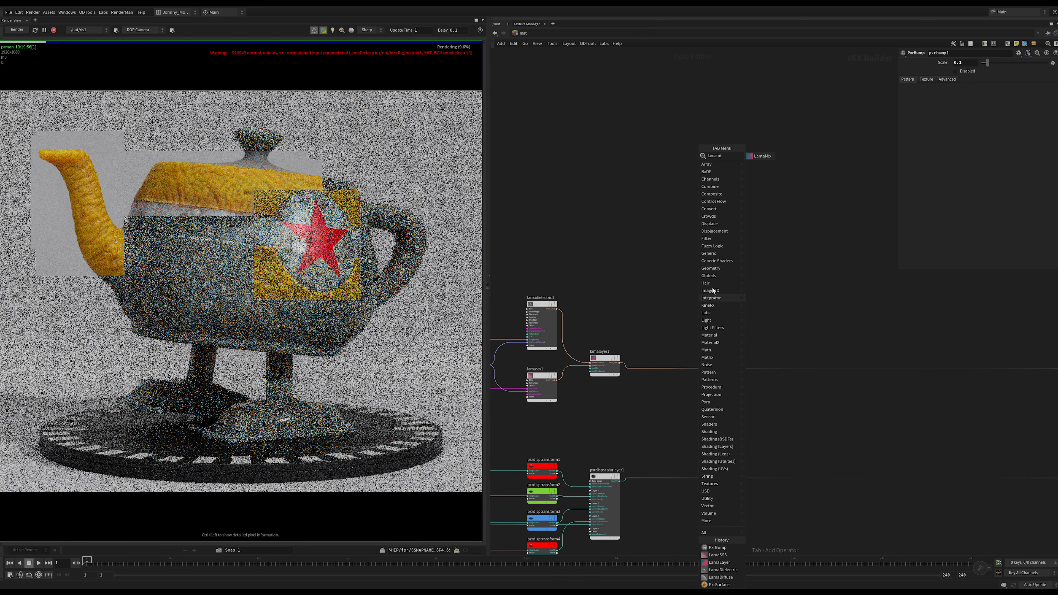
click(763, 160)
scroll(727, 331, down, 1)
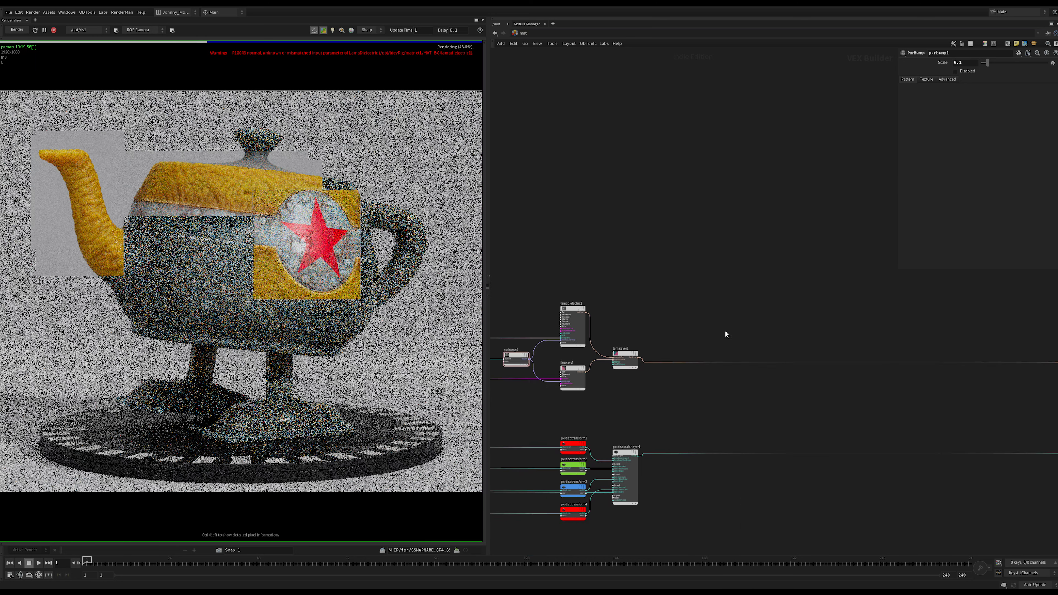
Add a LamaMix node downstream of lamalayer1 in the material network.
key(Tab)
text(mix)
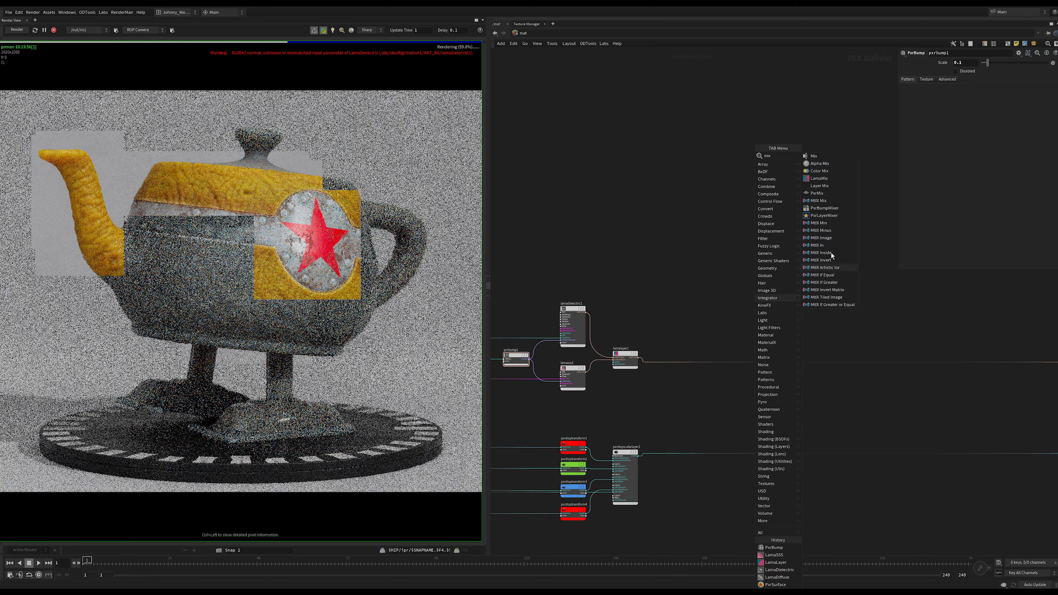
click(819, 179)
click(749, 321)
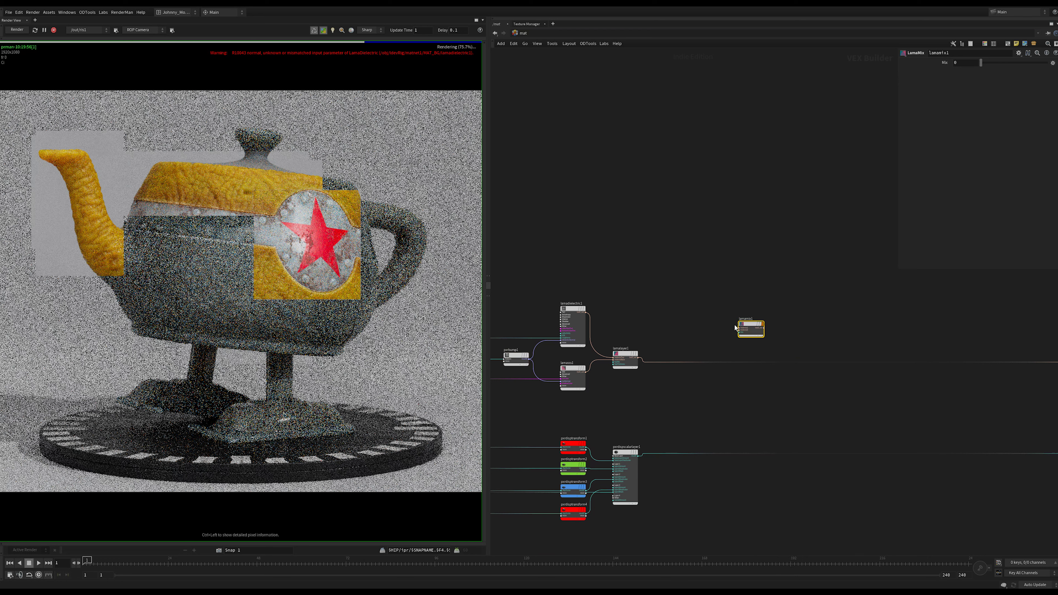
Insert lamamix1 after lamalayer1, feeding lamalayer1 into material1 and lamamix1's output into the existing downstream wire, and move it onto that line.
scroll(704, 363, up, 3)
click(560, 388)
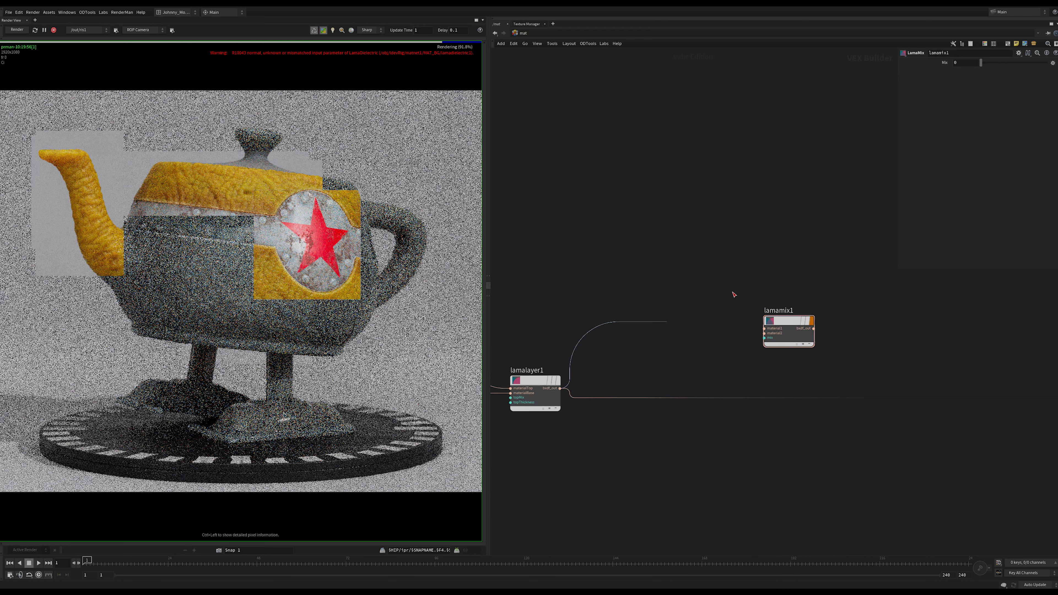
click(764, 328)
click(577, 398)
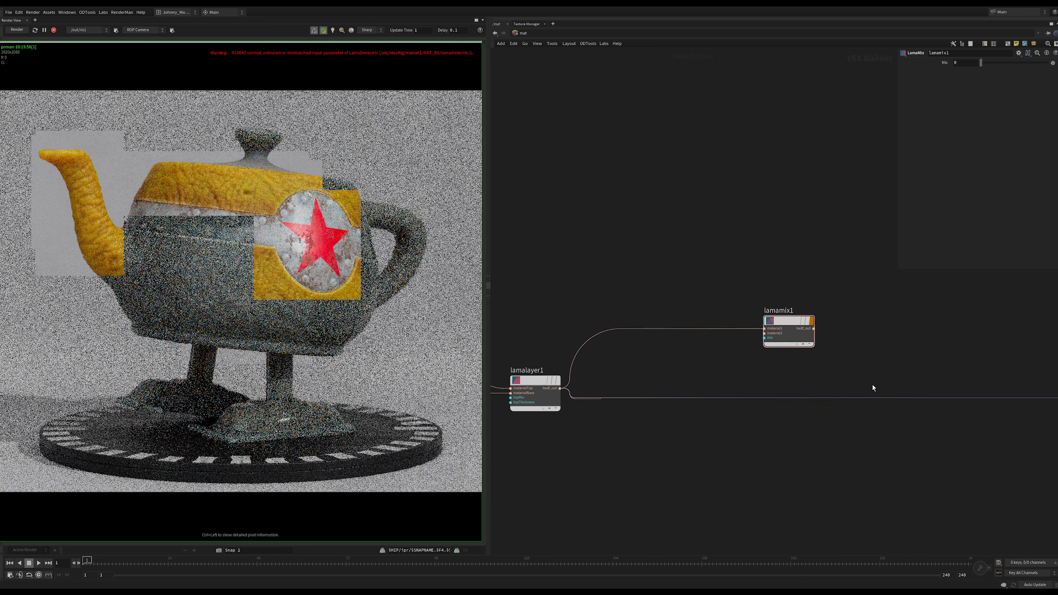
click(809, 329)
drag(776, 331, 813, 375)
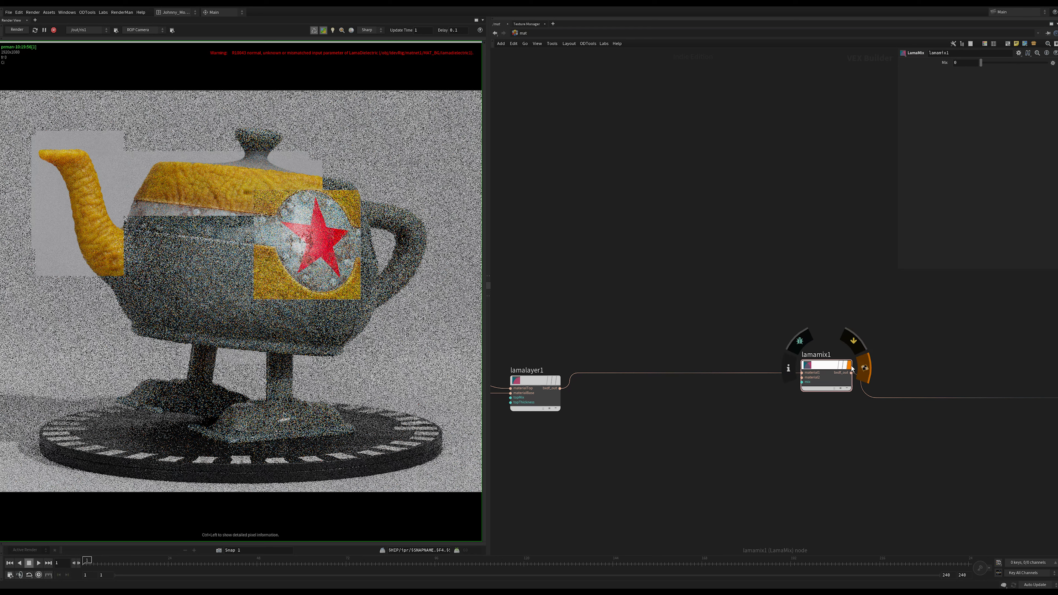
Add a LamaConductor node above lamadielectric1 and connect its output to material2 on lamamix1.
scroll(770, 378, down, 2)
middle_drag(604, 278, 636, 294)
key(Tab)
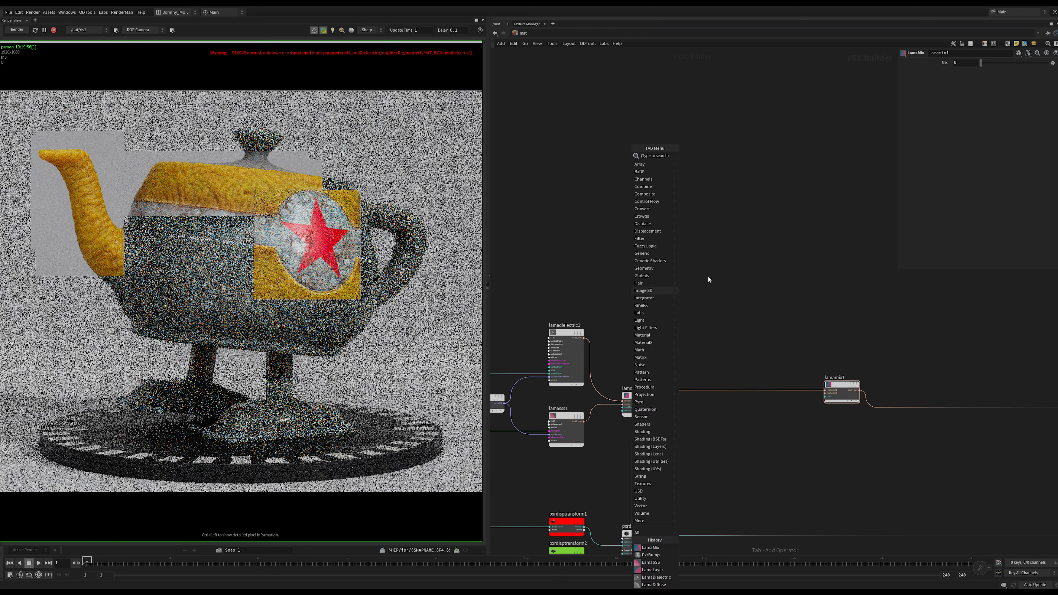
text(cond)
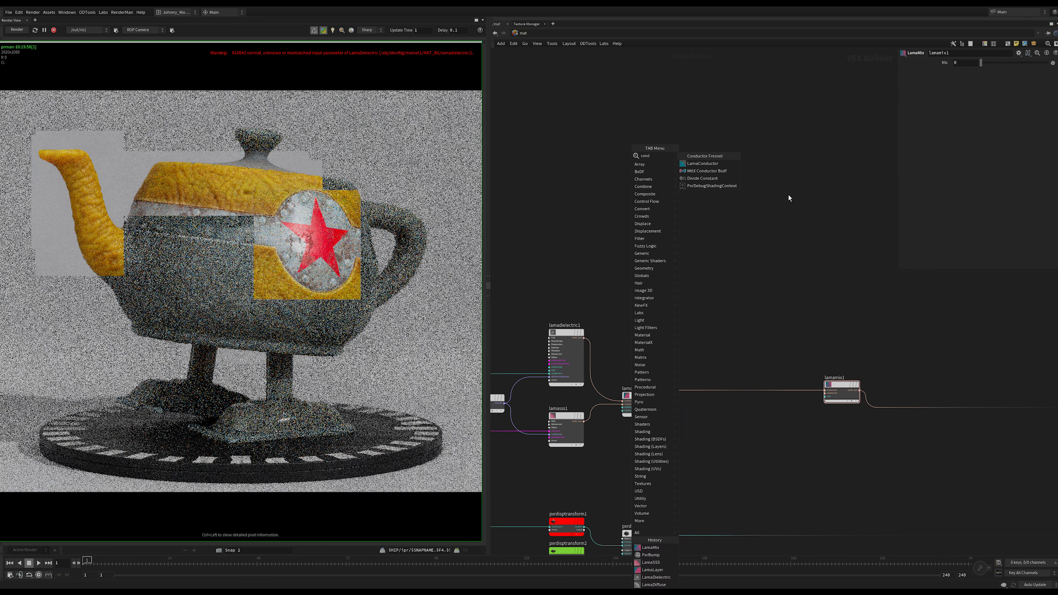
click(708, 164)
click(670, 186)
scroll(691, 190, up, 2)
click(658, 197)
click(852, 437)
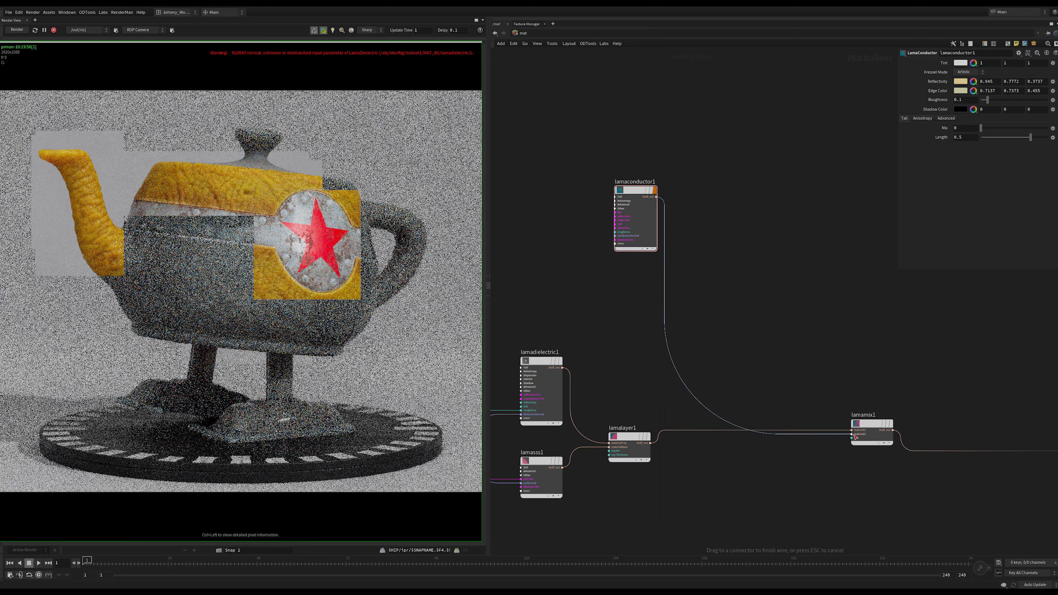
Connect the MASK_1 texture's resultR output to the mix input of lamamix1.
scroll(812, 445, down, 4)
middle_drag(807, 459, 820, 414)
scroll(822, 390, up, 1)
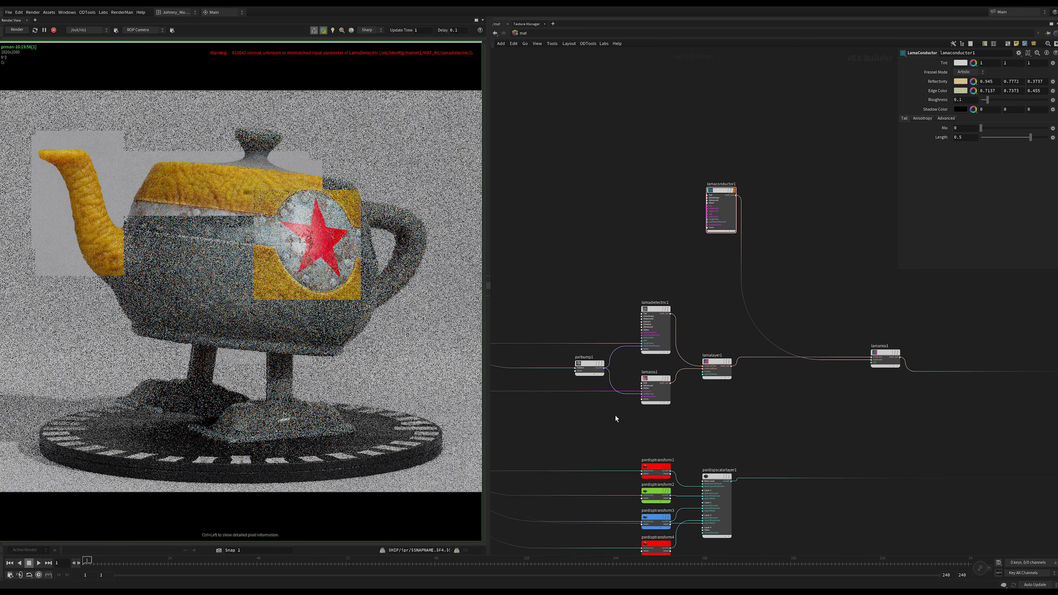
scroll(625, 409, down, 2)
scroll(604, 392, up, 6)
middle_drag(580, 391, 549, 368)
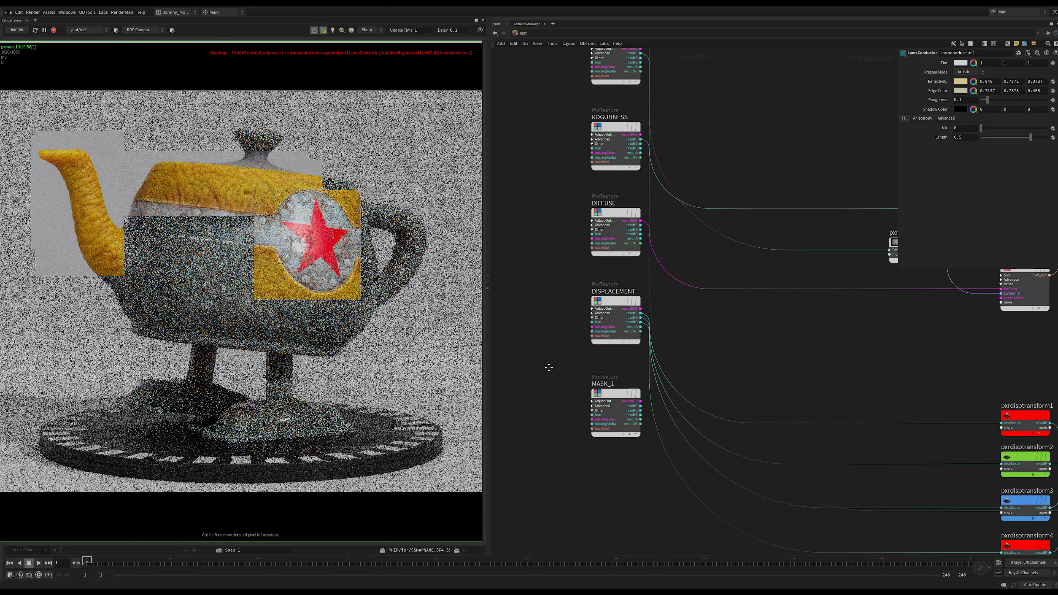
scroll(558, 383, up, 2)
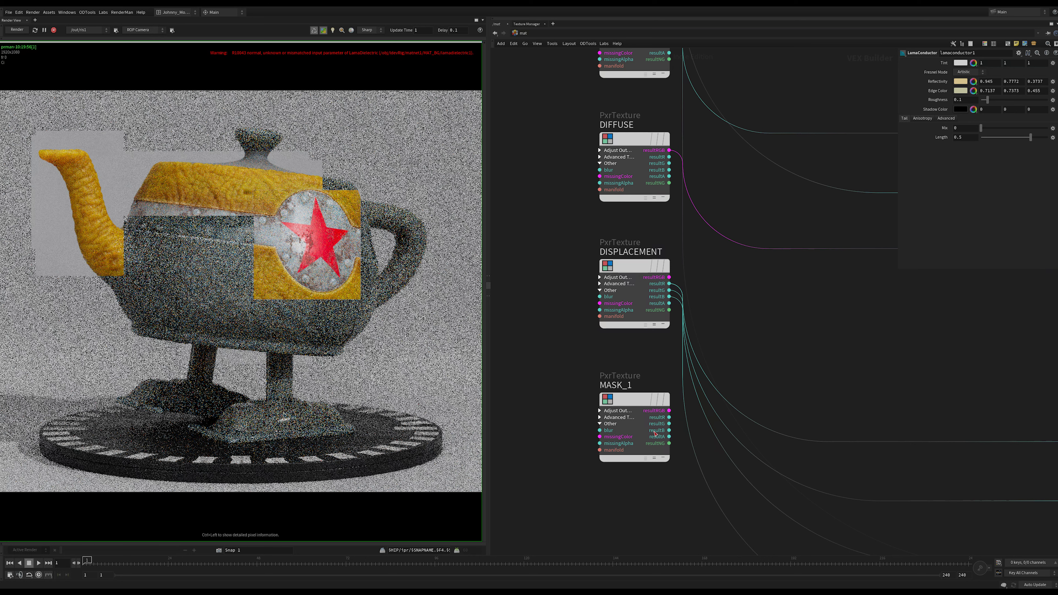
middle_drag(655, 479, 641, 471)
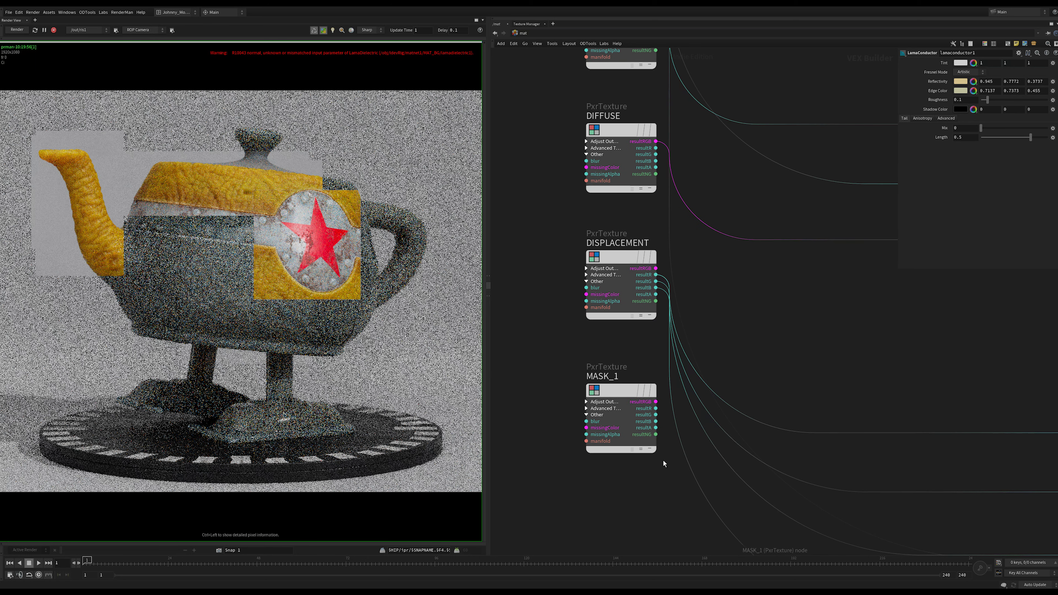
click(658, 411)
scroll(958, 354, down, 5)
scroll(667, 417, up, 4)
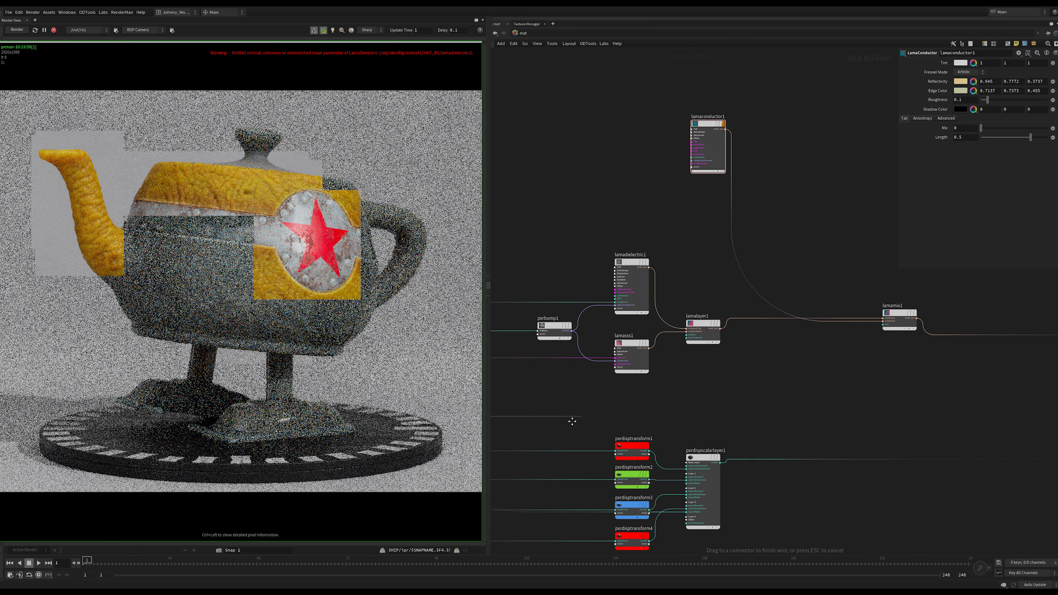
scroll(800, 380, up, 1)
middle_drag(945, 363, 598, 402)
scroll(598, 402, up, 1)
click(610, 328)
Move lamaconductor1 into vertical alignment above lamadielectric1.
scroll(608, 392, down, 5)
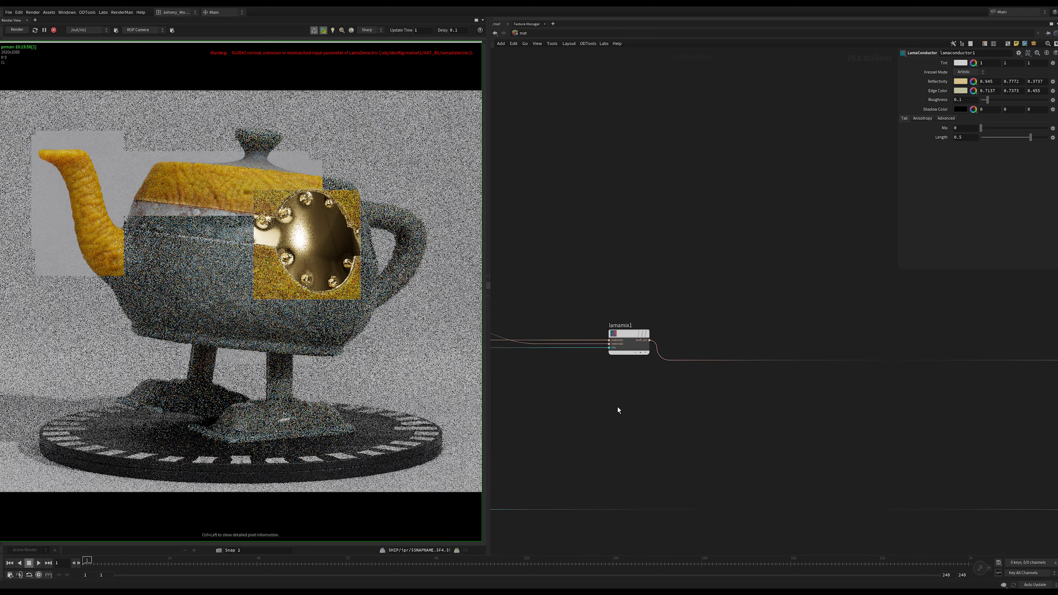
middle_drag(748, 428, 721, 391)
scroll(636, 331, up, 2)
middle_drag(636, 332, 680, 329)
drag(743, 257, 683, 244)
scroll(650, 314, up, 2)
middle_drag(646, 321, 622, 332)
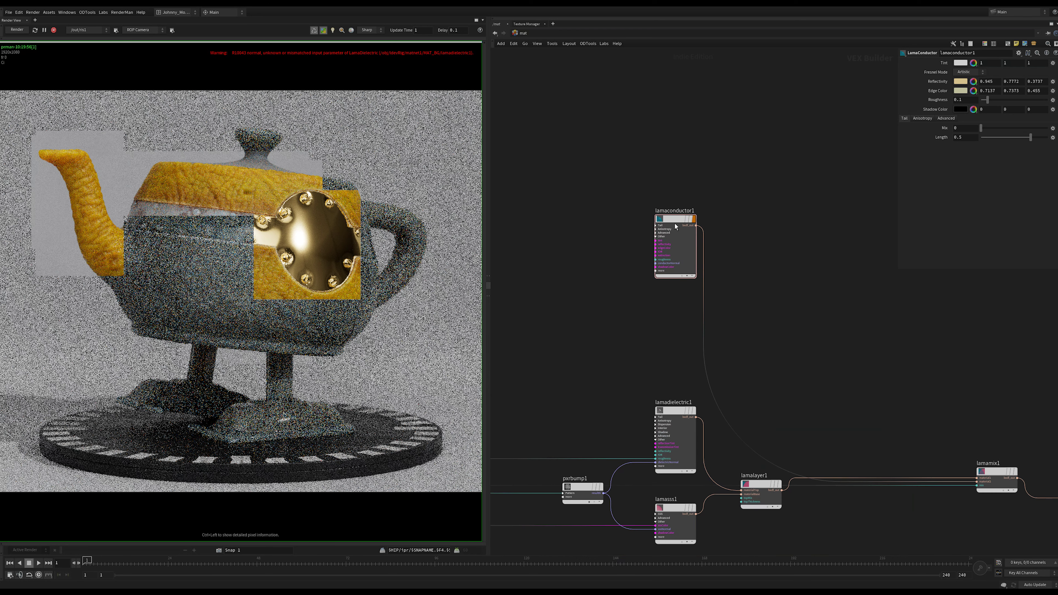
Try the Scientific Fresnel Mode on lamaconductor1 and switch it back to Artistic.
mouse_move(694, 223)
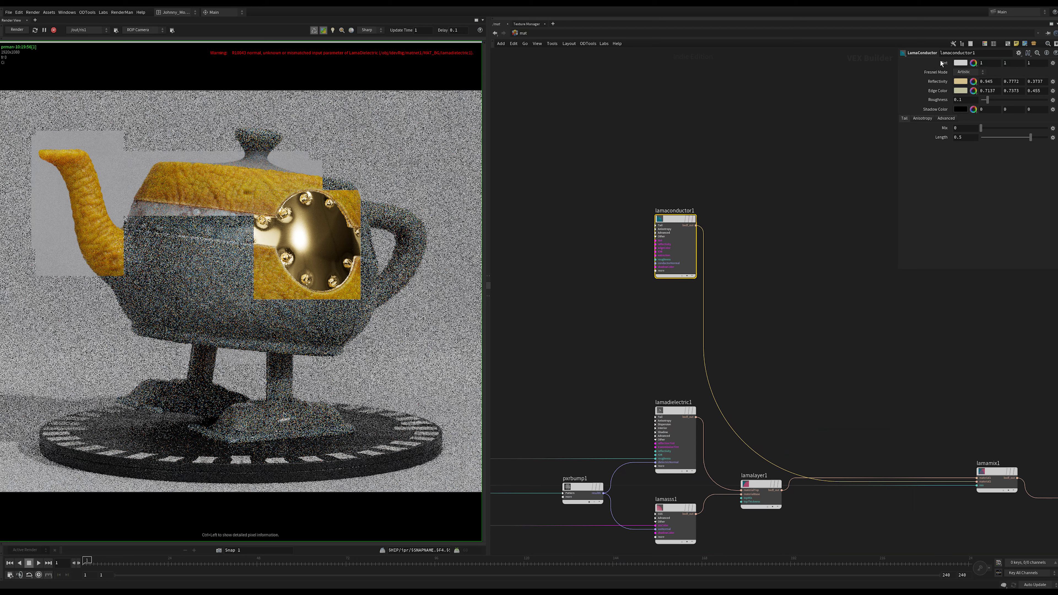
click(968, 72)
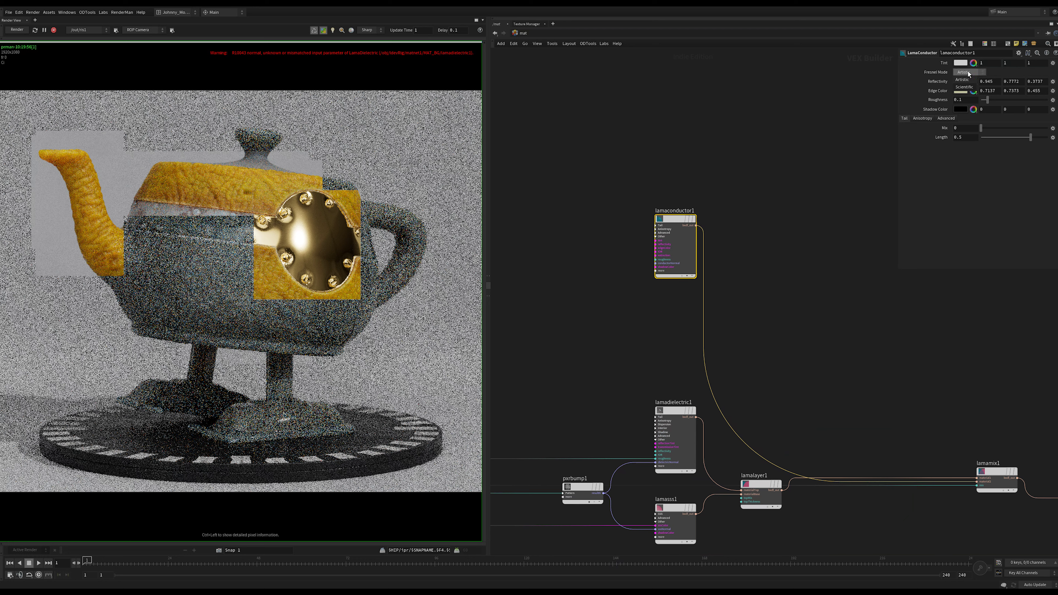
click(969, 87)
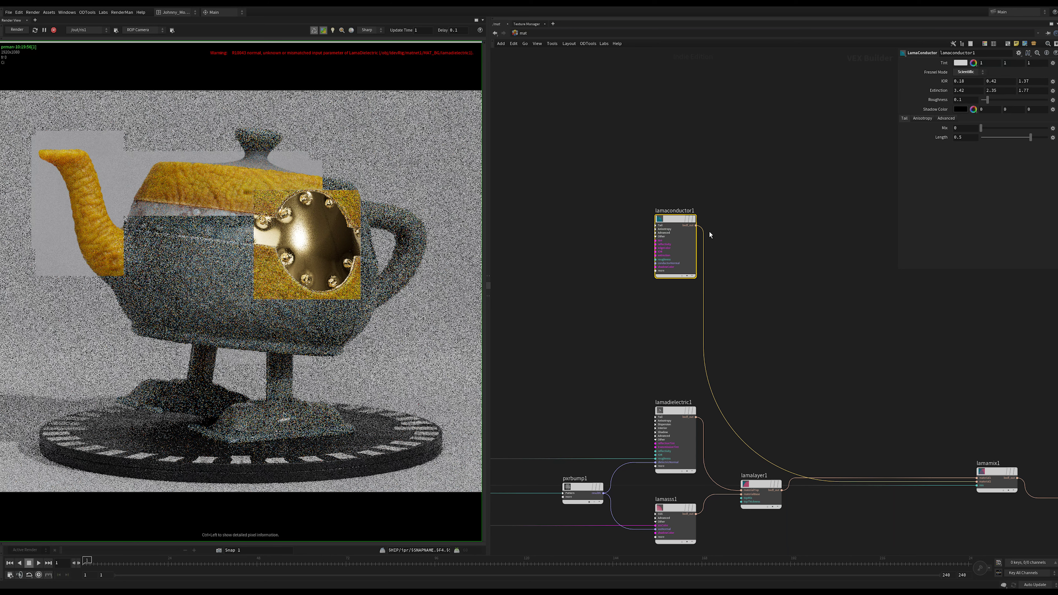
middle_drag(648, 321, 708, 338)
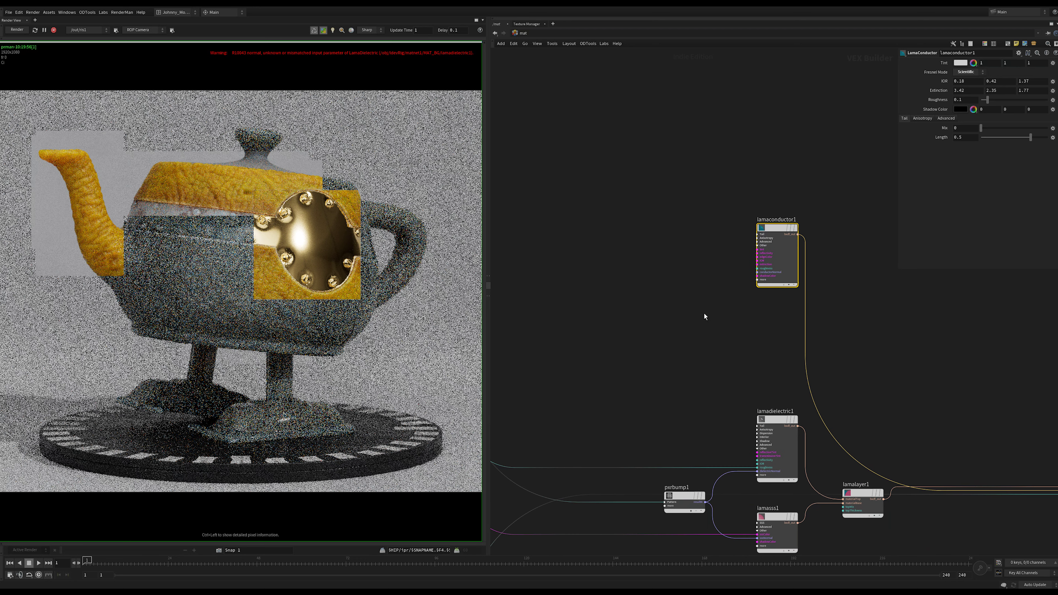
click(963, 73)
click(964, 80)
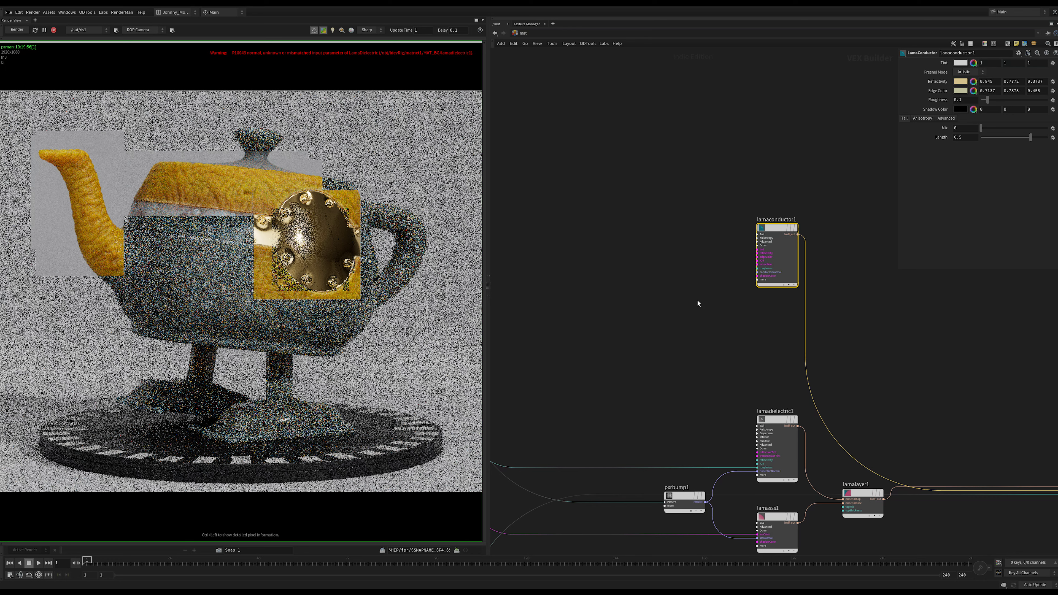
Examine the Advanced and Tail parameters of lamaconductor1 and its effect on the rendered teapot.
middle_drag(638, 354, 631, 357)
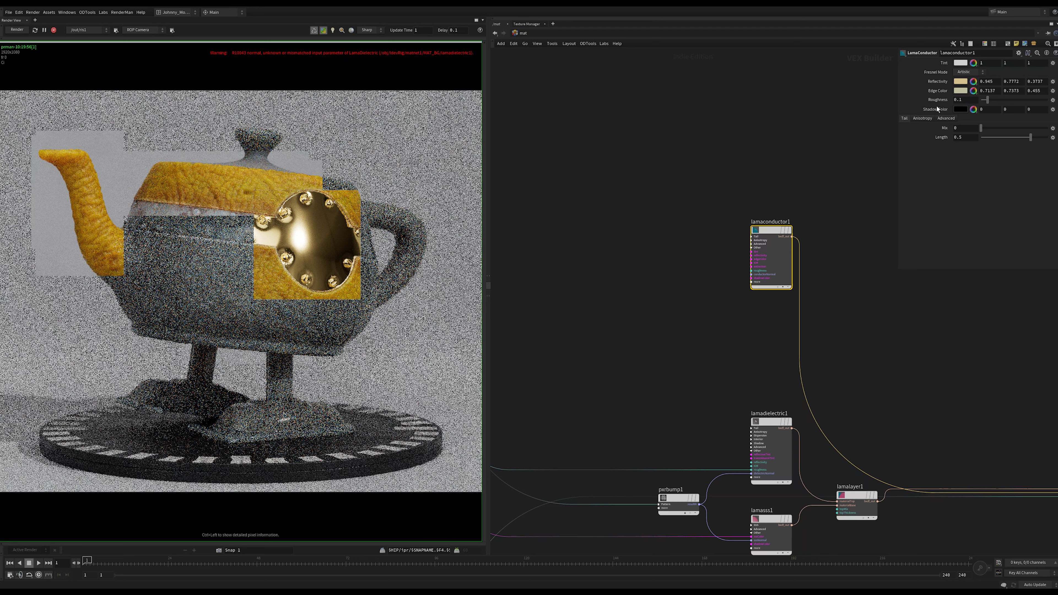
click(948, 118)
click(906, 118)
middle_drag(738, 382, 736, 377)
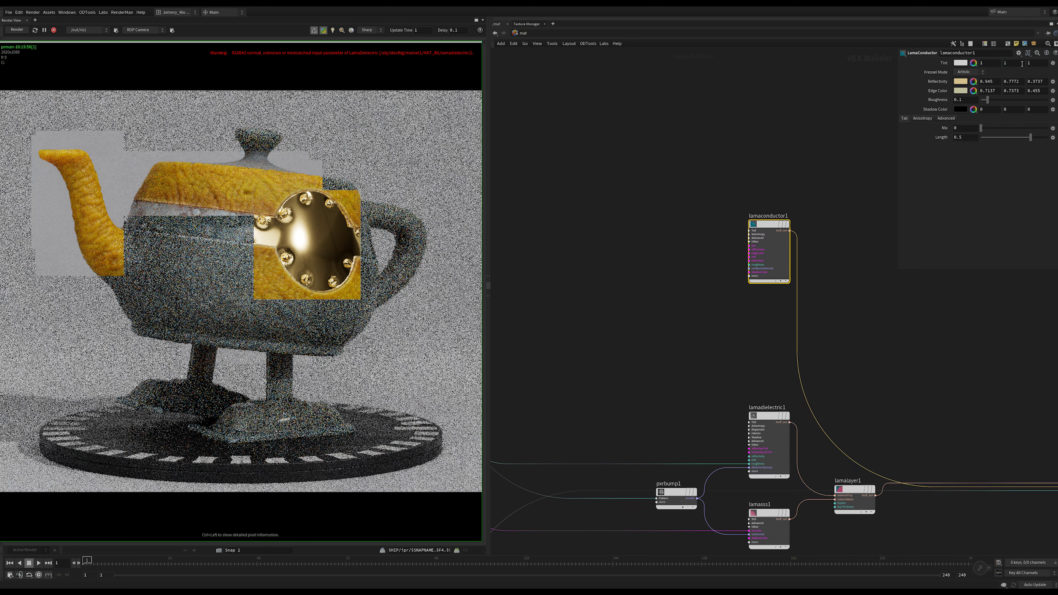
middle_drag(643, 332, 696, 328)
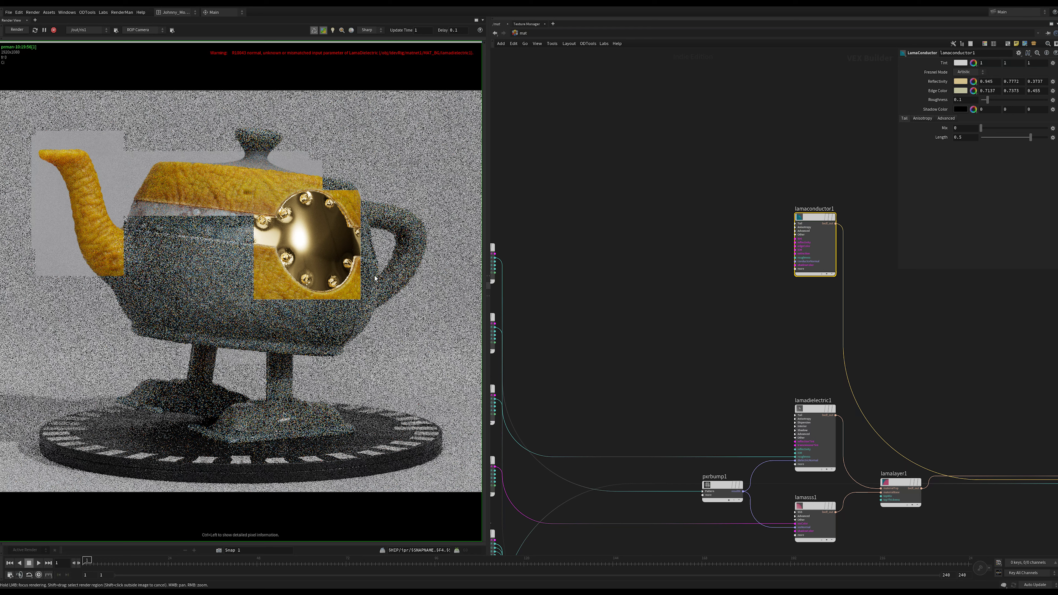
middle_drag(780, 350, 760, 341)
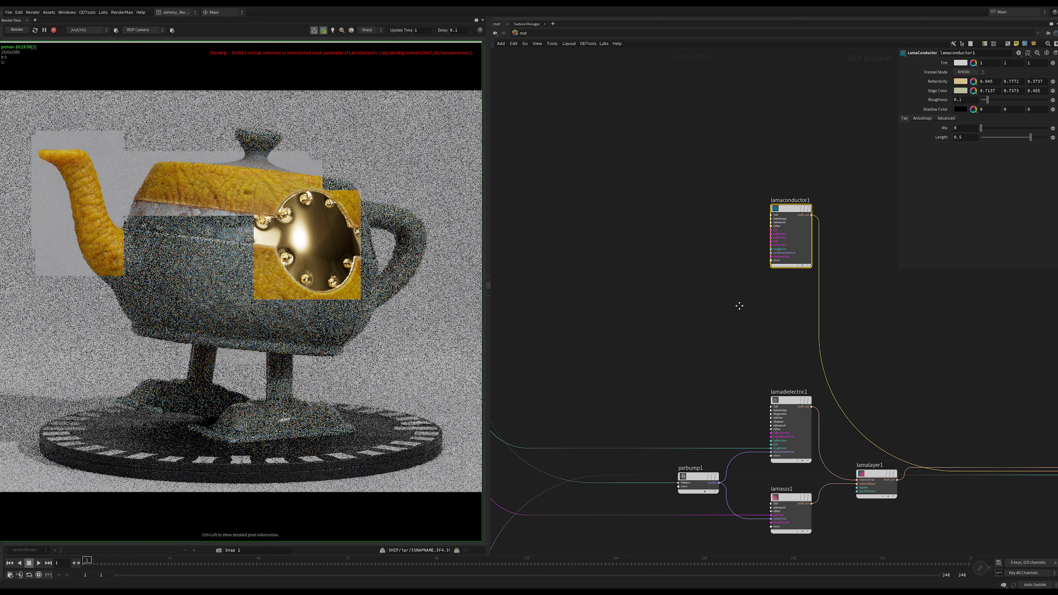
Add a second LamaLayer node in the empty area between pxrbump1 and lamaconductor1.
middle_drag(739, 303, 708, 272)
click(664, 276)
key(Tab)
text(lama)
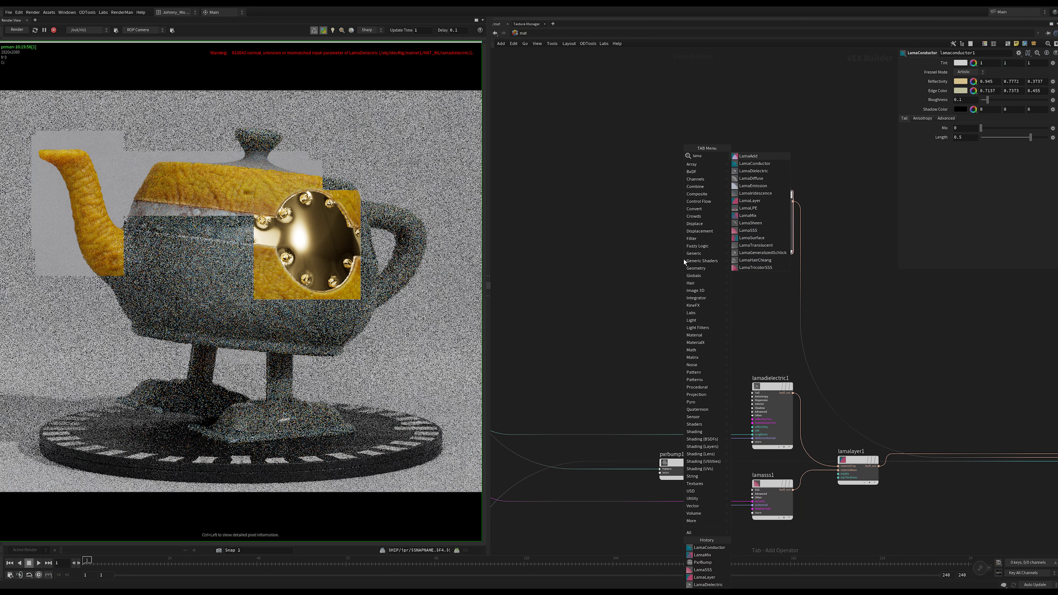
text(lay)
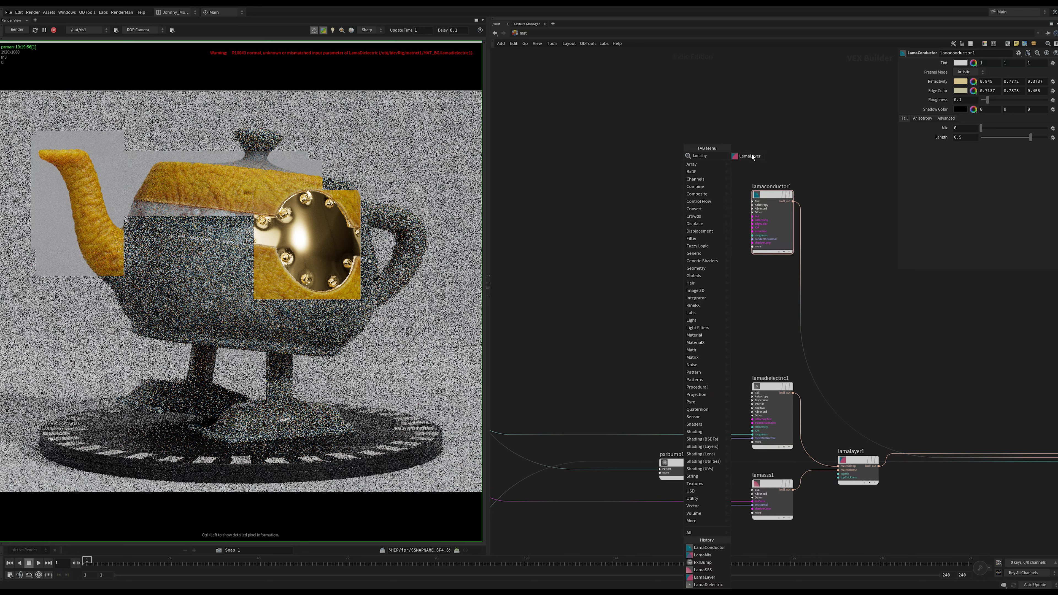
click(753, 157)
click(643, 267)
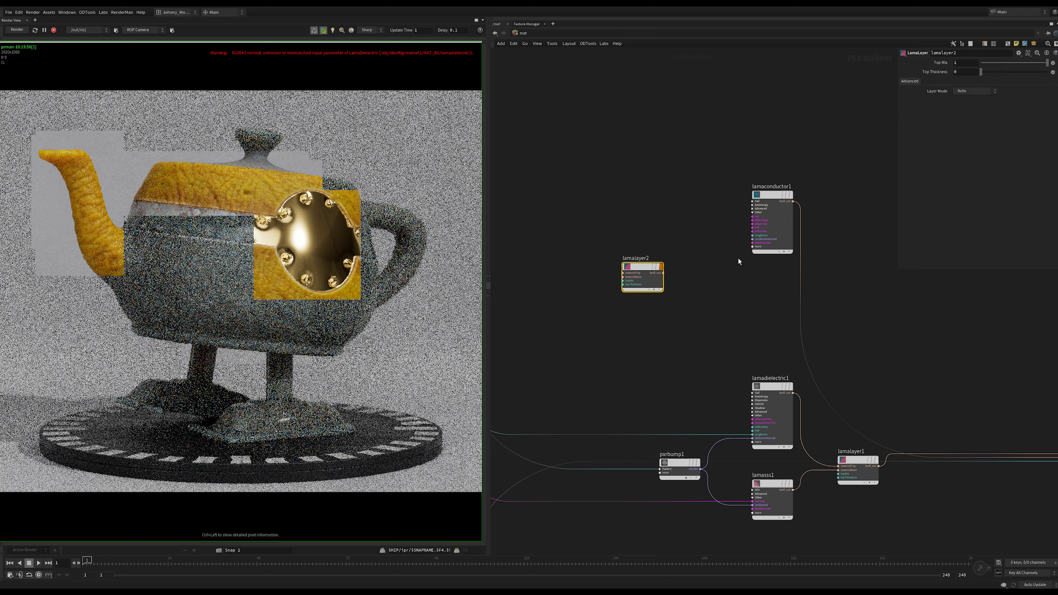
Add a LamaDiffuse node just before lamalayer2.
click(572, 277)
key(Tab)
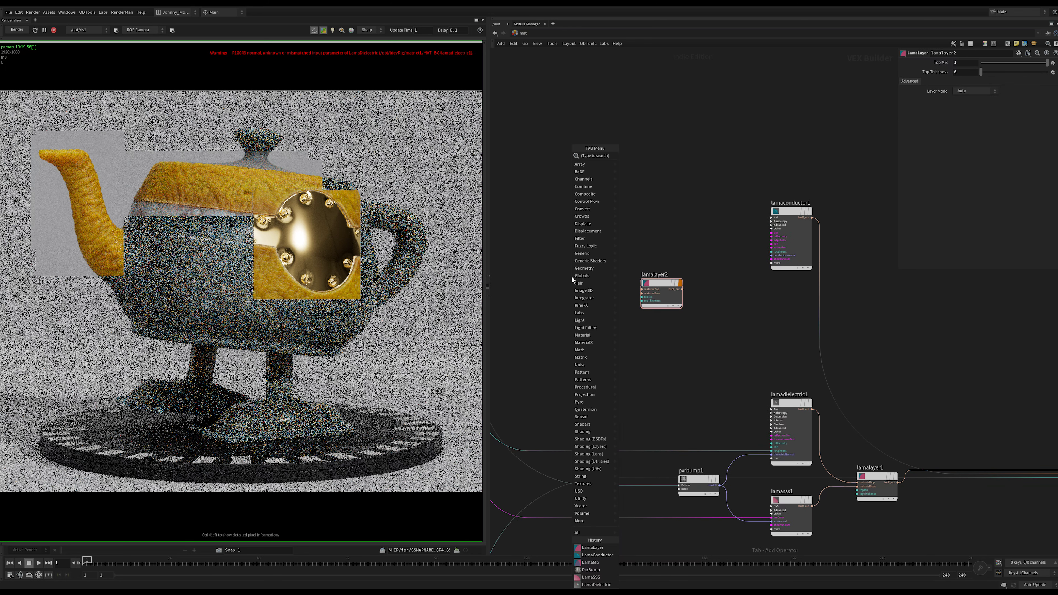
text(diff)
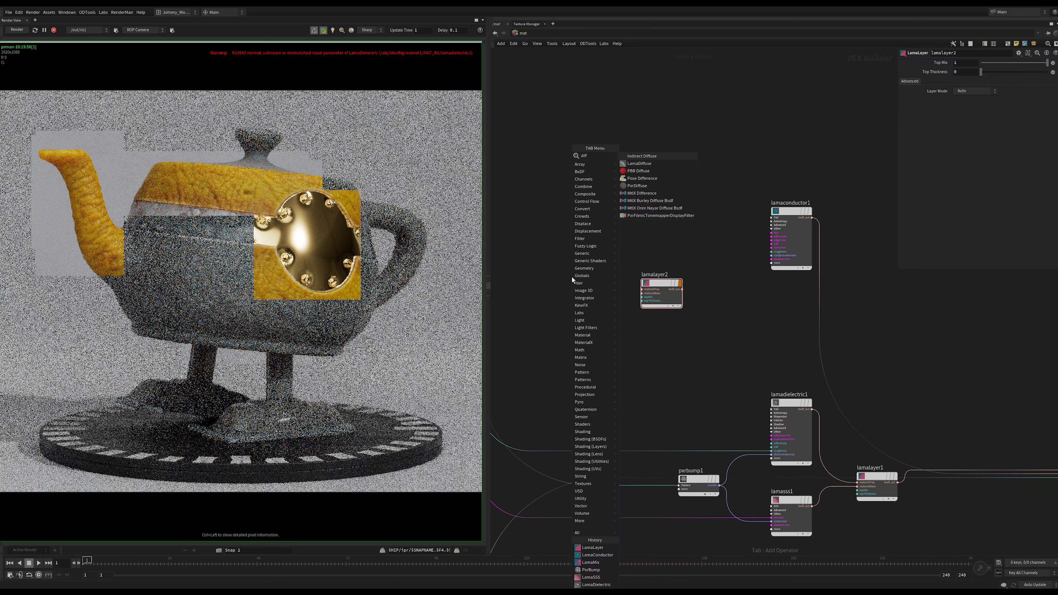
click(640, 166)
click(591, 317)
Add a LamaDielectric node just above lamadiffuse1.
key(Tab)
text(diele)
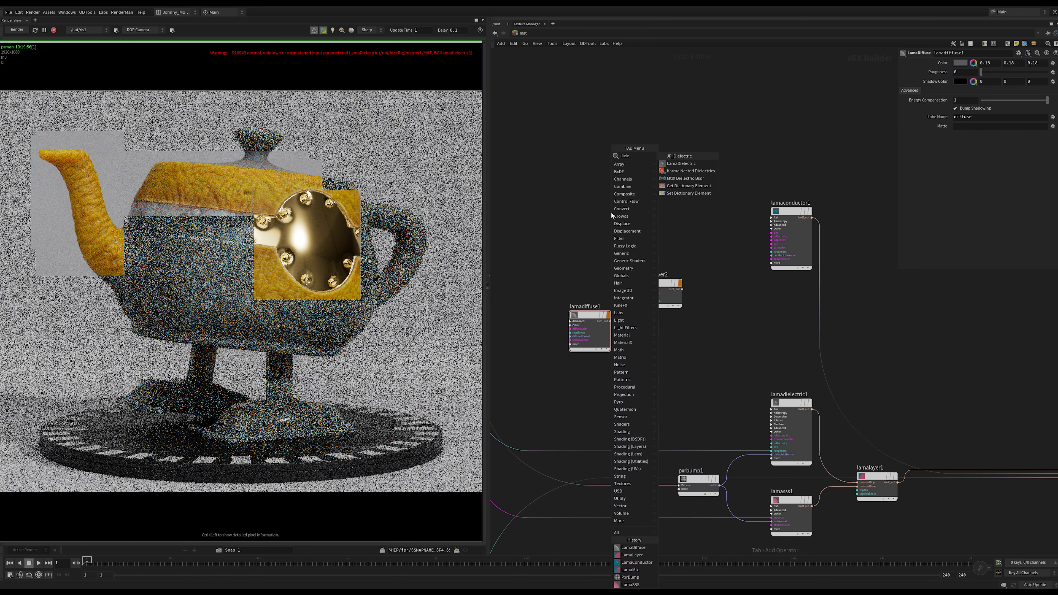
click(687, 163)
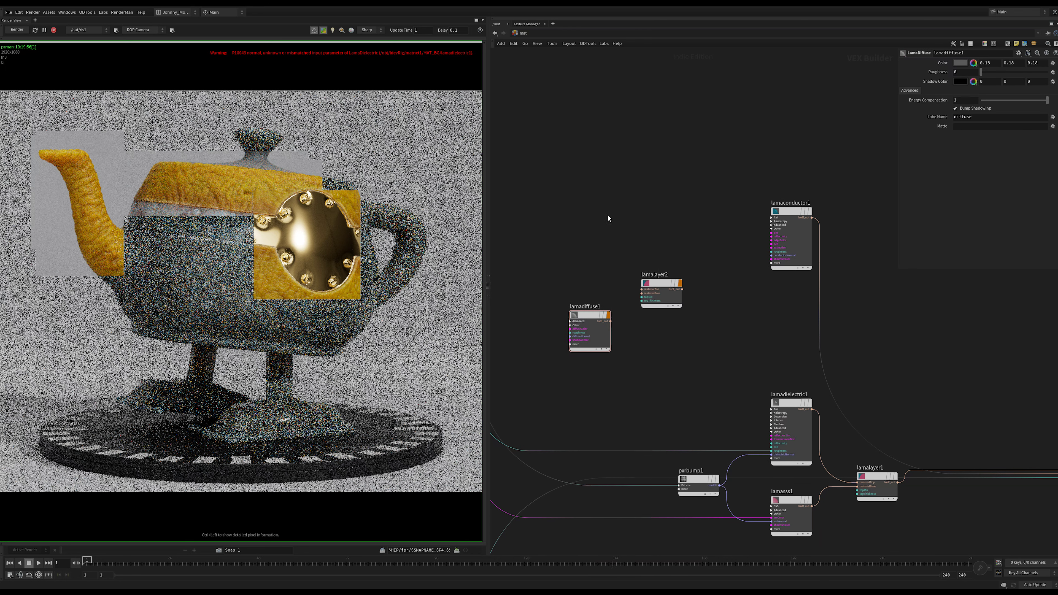
click(588, 244)
Connect lamadiffuse1 to lamalayer2's materialBase input and lamadielectric2 to its materialTop input.
scroll(647, 217, up, 3)
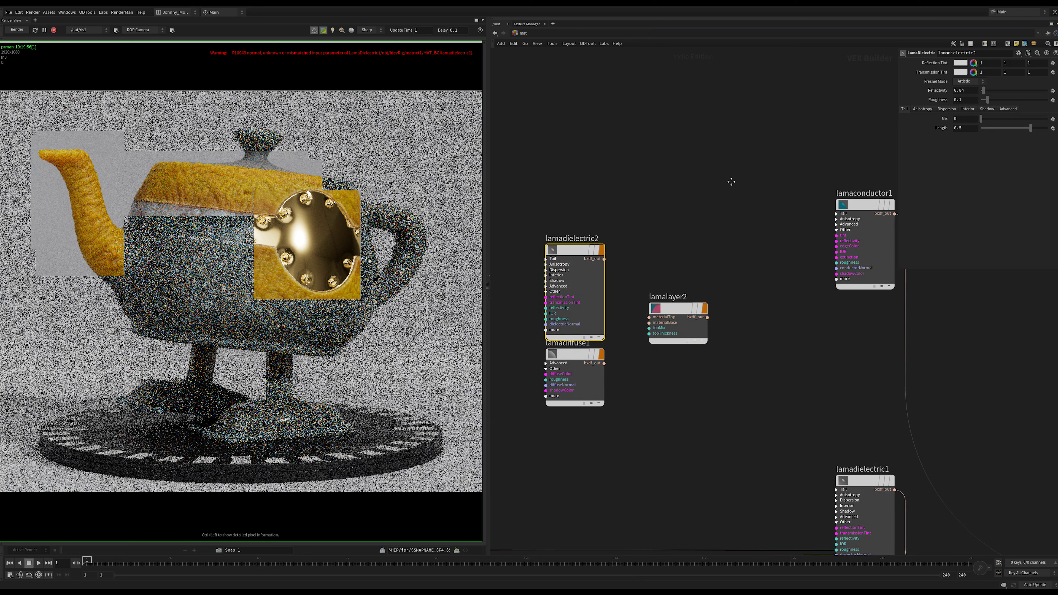
click(734, 378)
drag(802, 164, 628, 369)
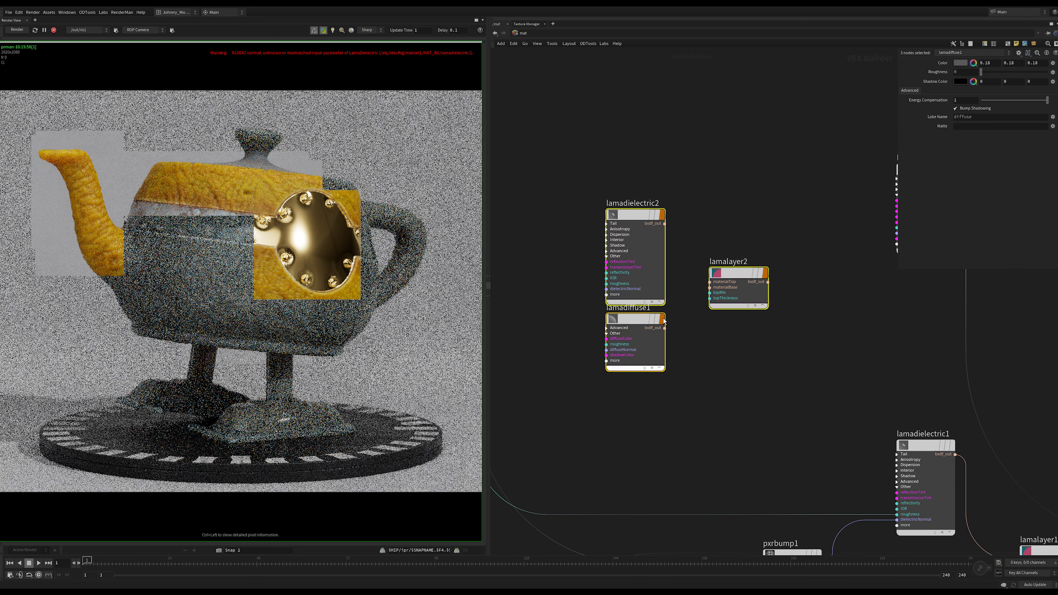
click(635, 342)
drag(664, 328, 710, 287)
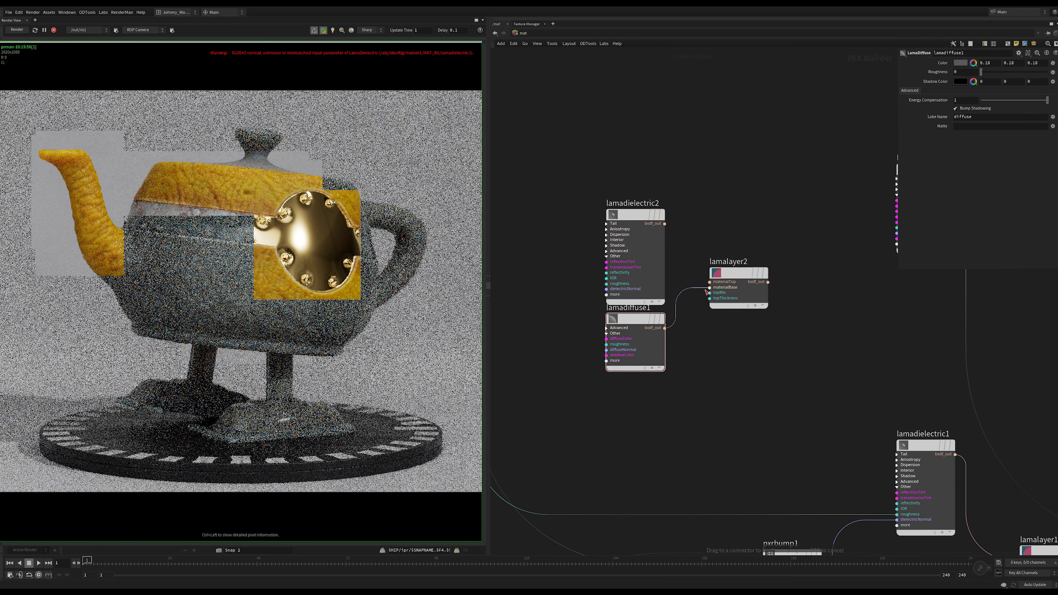
drag(665, 223, 584, 390)
Move lamadielectric2, lamadiffuse1 and lamalayer2 together so they sit closer to lamaconductor1, just below it.
scroll(701, 337, down, 2)
drag(665, 322, 750, 187)
scroll(790, 236, up, 2)
middle_drag(776, 262, 741, 261)
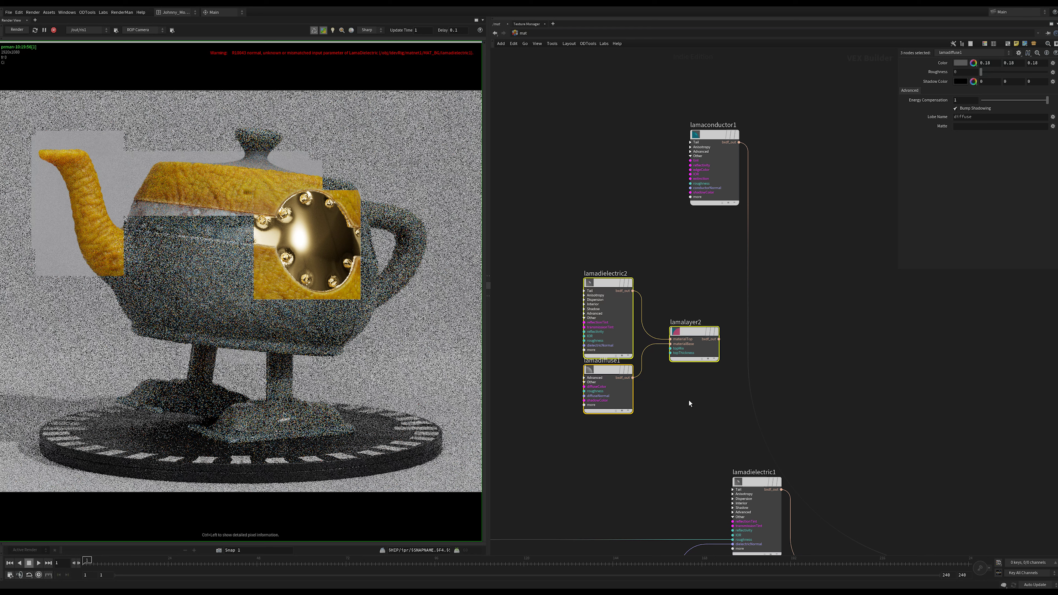
scroll(690, 401, up, 3)
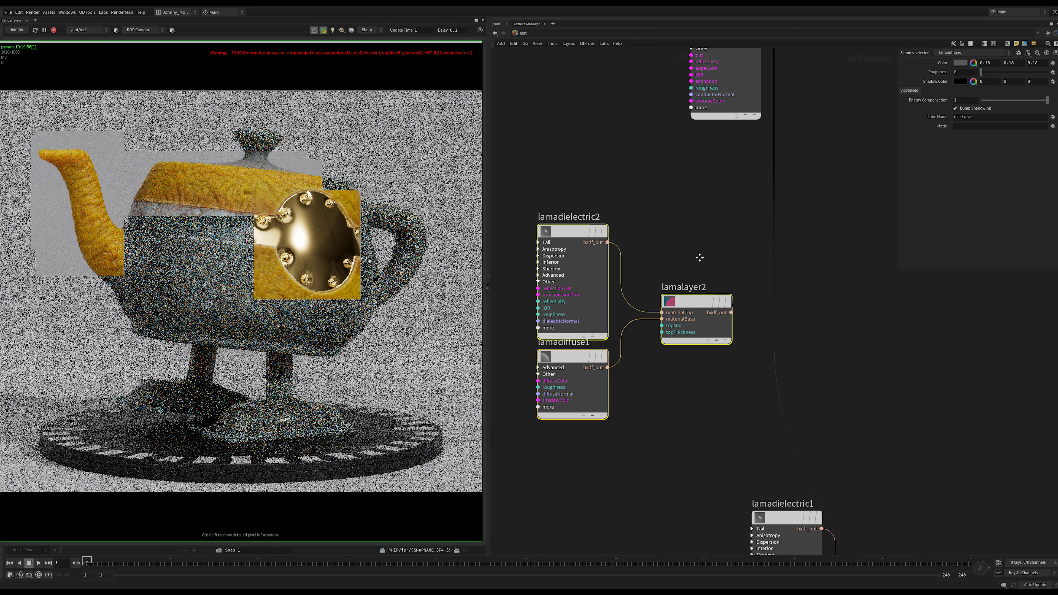
middle_drag(692, 242, 724, 332)
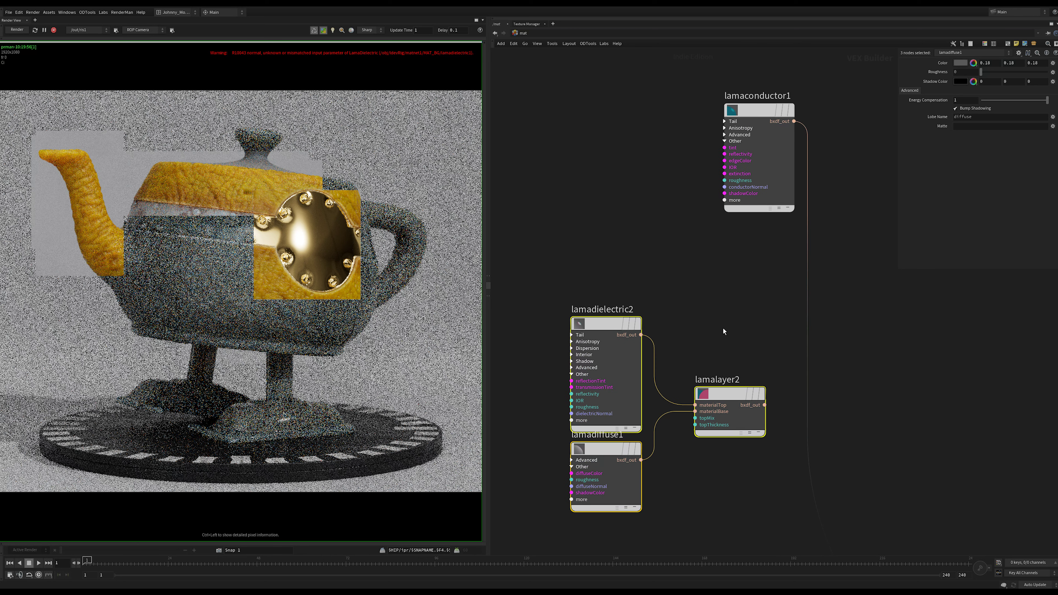
middle_drag(755, 319, 745, 322)
Add a second LamaMix node in the space between lamaconductor1 and lamalayer2.
click(745, 321)
key(Tab)
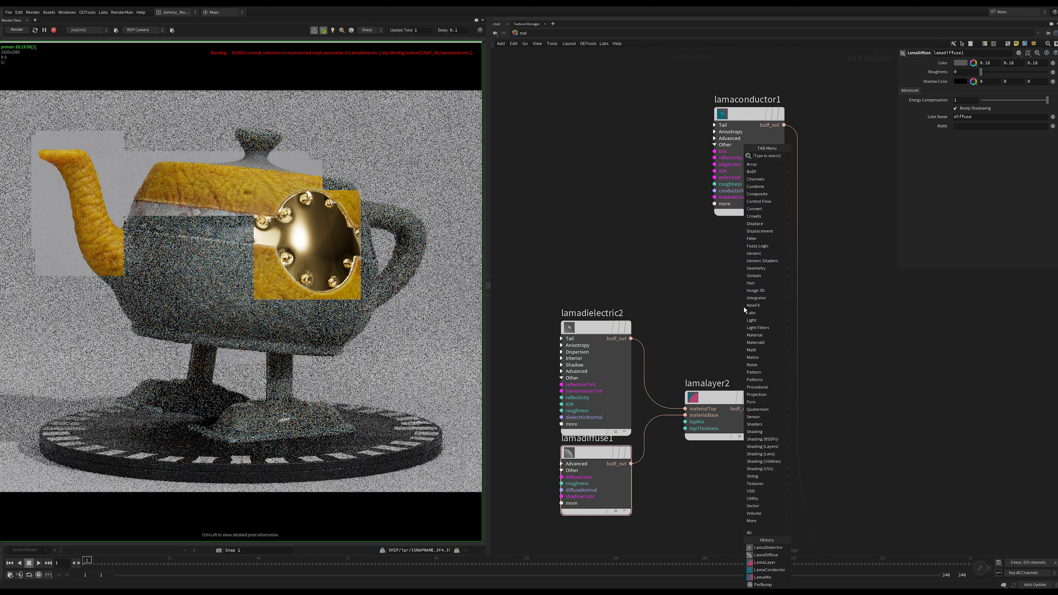
text(mix)
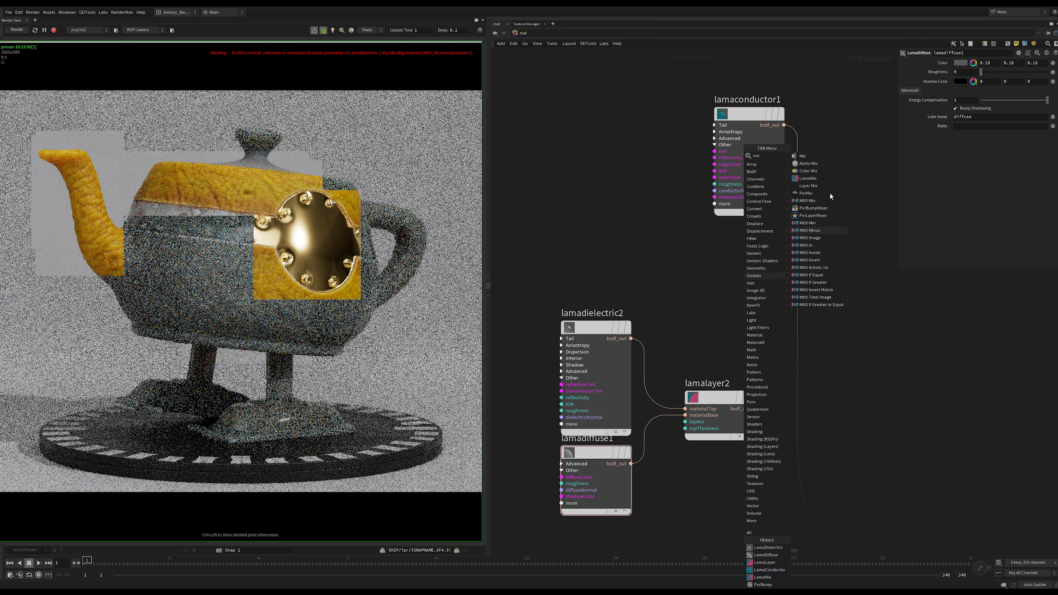
click(812, 180)
click(754, 324)
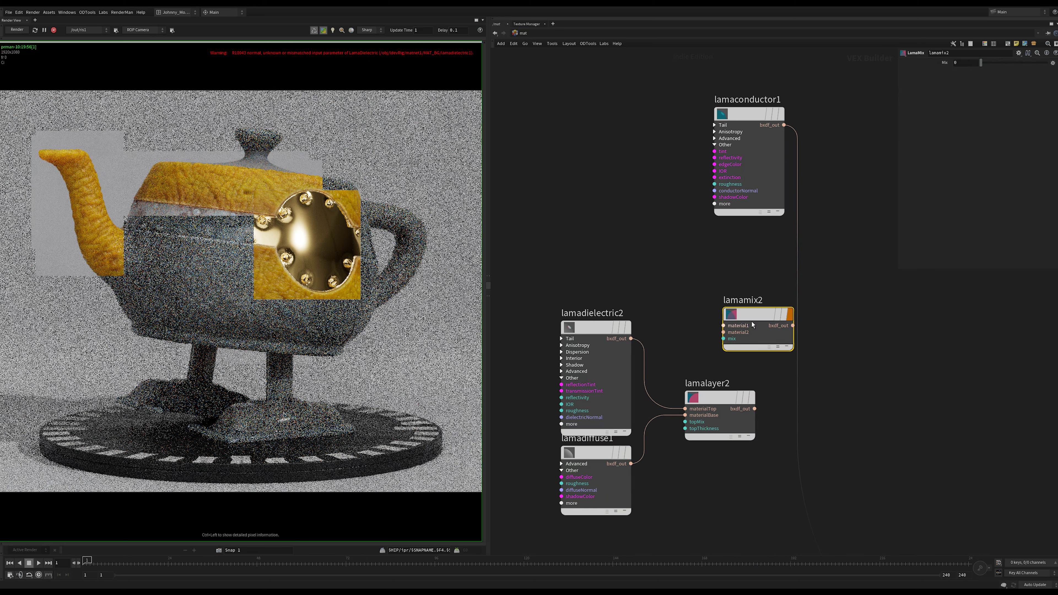
Connect lamalayer2's output to lamamix2's material1 input and lamaconductor1's output to its material2 input.
click(755, 409)
click(724, 325)
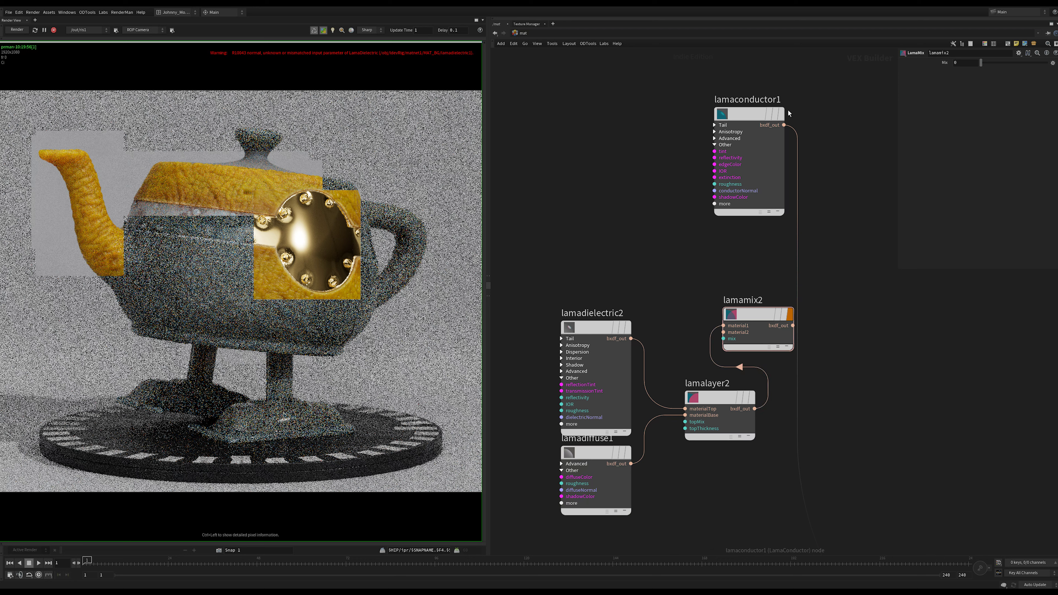
click(784, 125)
click(724, 332)
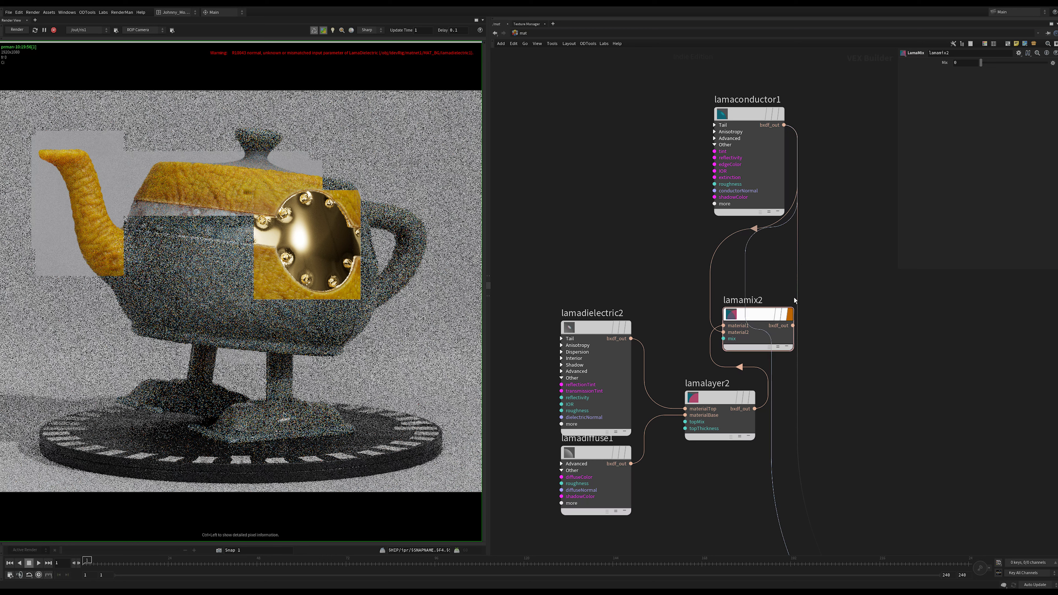
Wire lamamix2's output into the downstream mix in place of lamaconductor1, and move lamamix2 past lamalayer2.
click(793, 326)
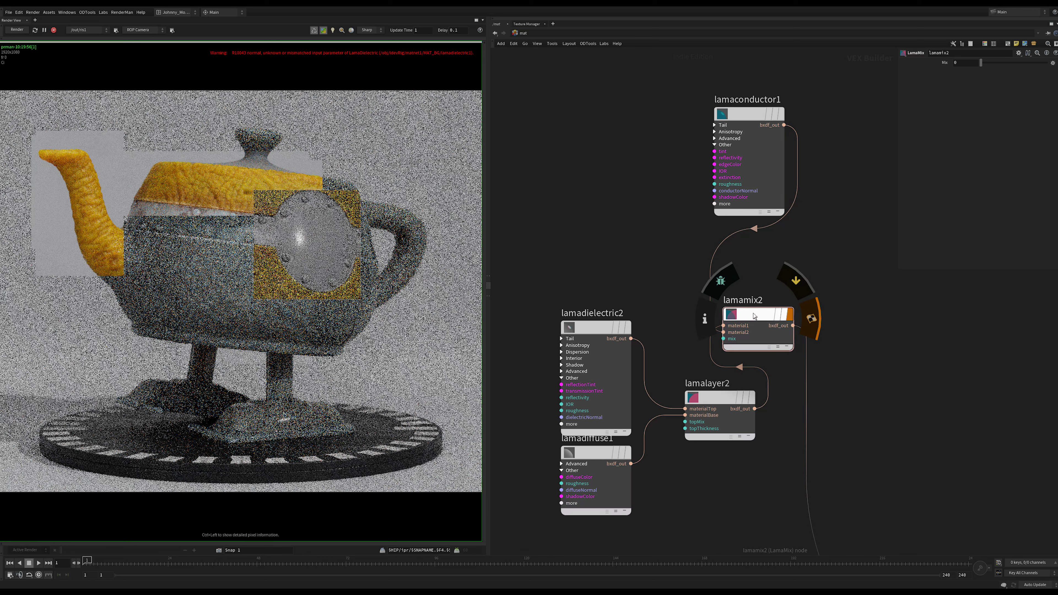
drag(750, 317, 886, 330)
scroll(885, 331, down, 4)
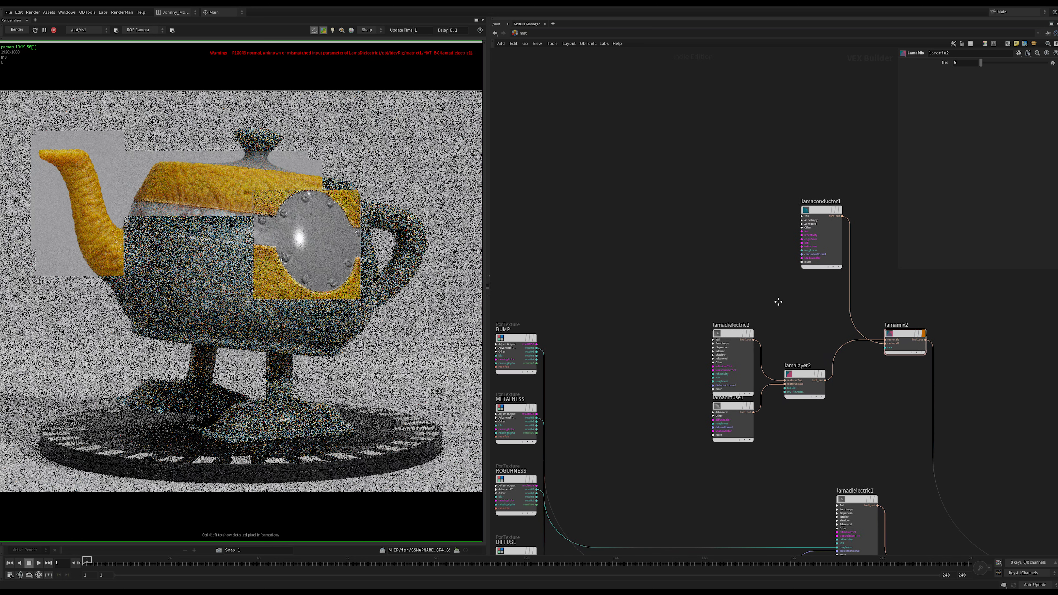
Connect the METALNESS texture's resultR output to the mix input of lamamix2.
scroll(728, 282, up, 2)
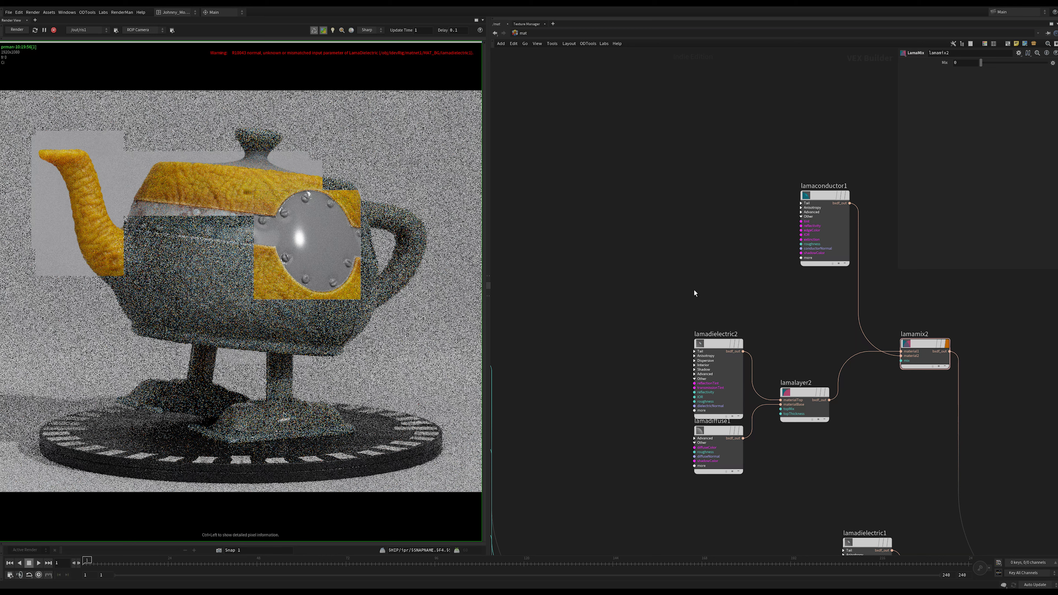
middle_drag(695, 293, 734, 279)
scroll(678, 305, down, 2)
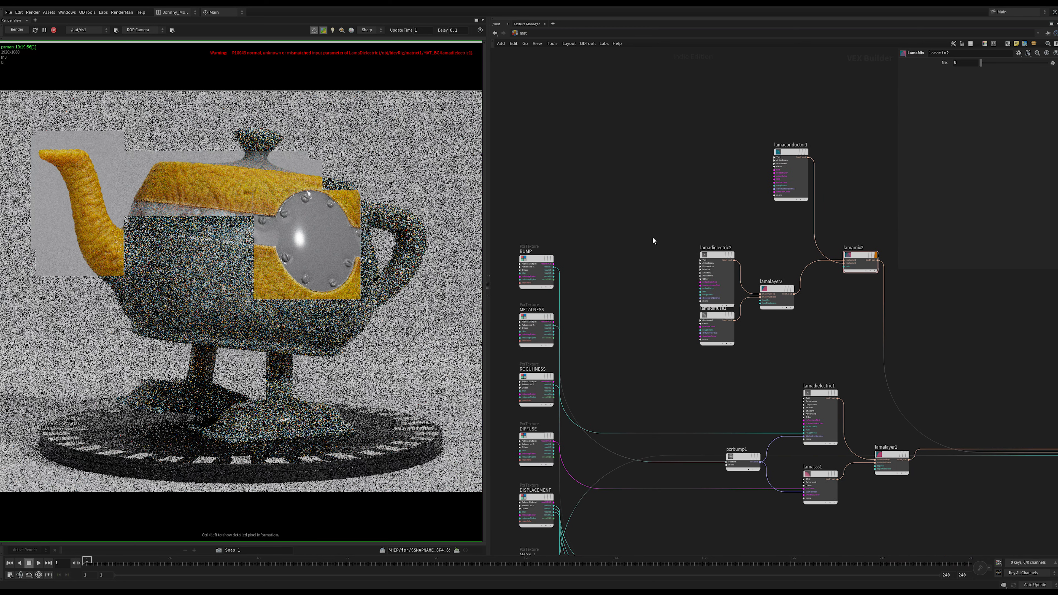
click(533, 347)
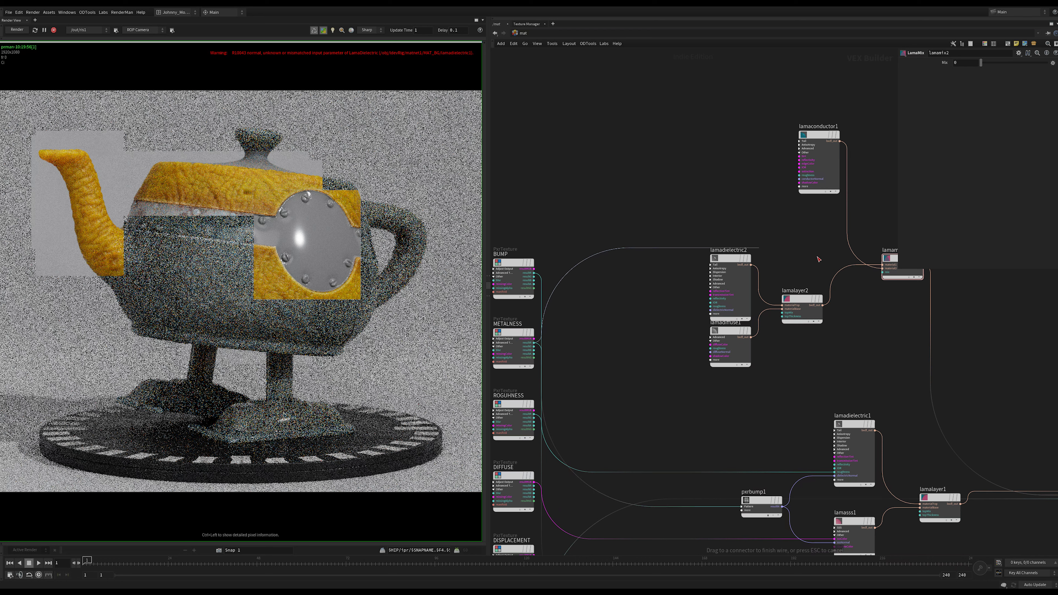
click(855, 338)
middle_drag(846, 339, 815, 340)
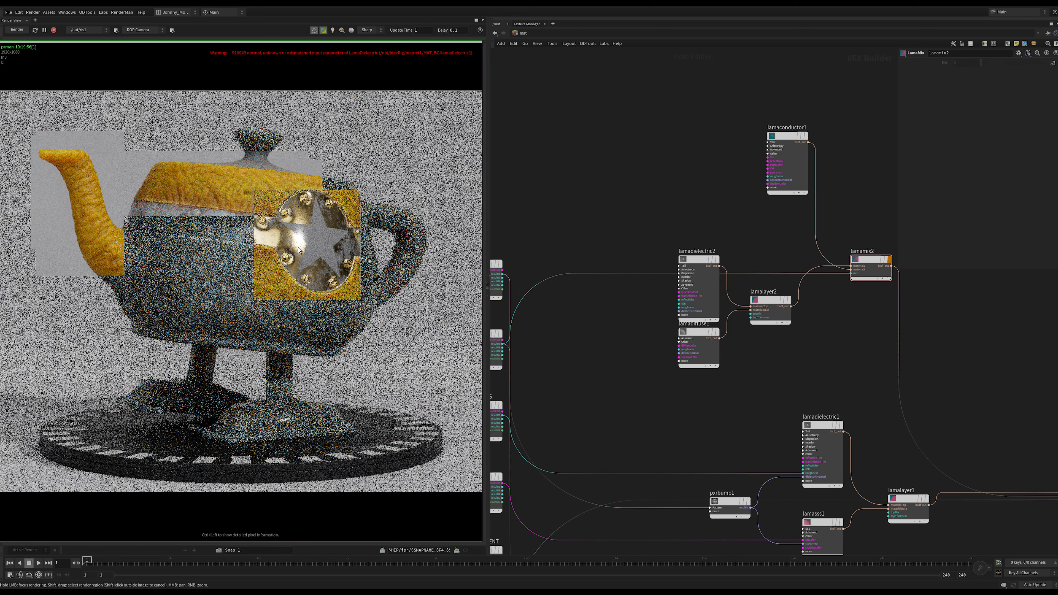
middle_drag(745, 104, 662, 138)
drag(672, 132, 761, 275)
drag(707, 419, 594, 285)
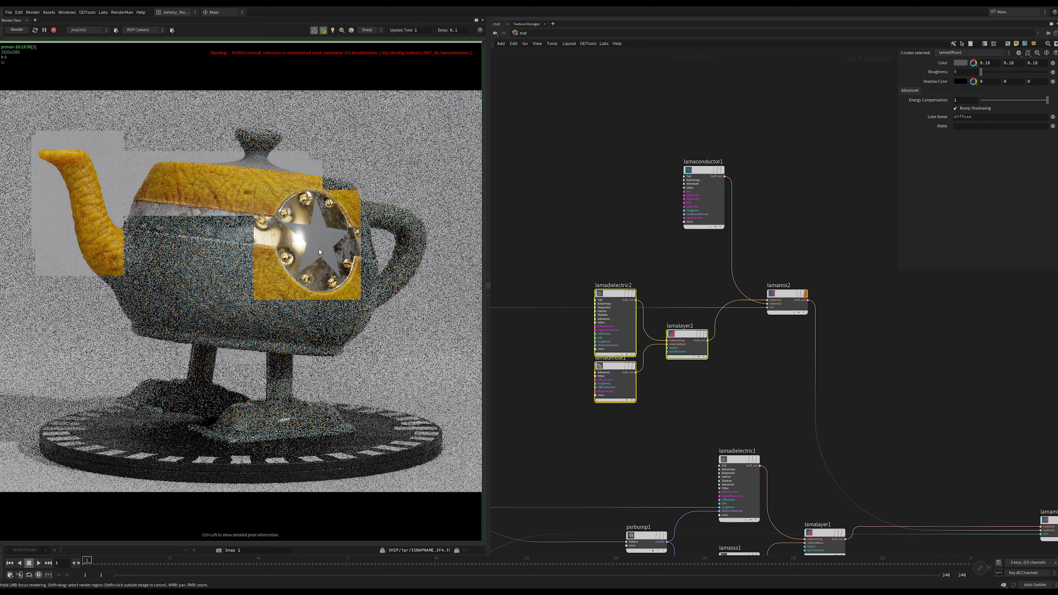
middle_drag(685, 423, 705, 366)
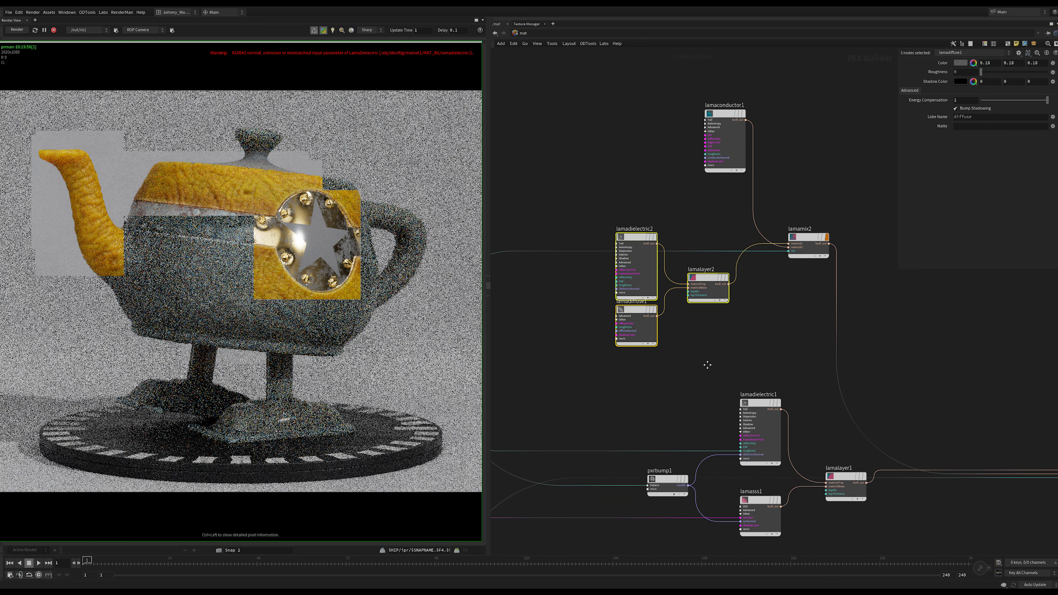
Connect the ROGUHNESS texture's resultR to lamadielectric2's roughness and the DIFFUSE texture's resultRGB to lamadiffuse1's diffuseColor.
middle_drag(685, 236, 707, 237)
scroll(648, 392, up, 2)
click(606, 464)
middle_drag(607, 464, 621, 386)
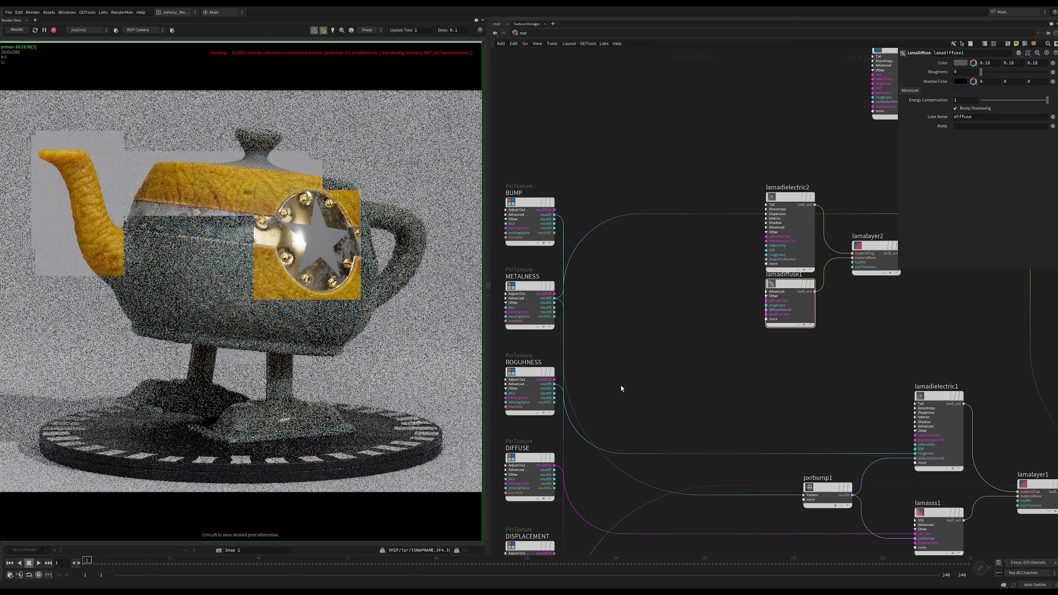
drag(550, 390, 766, 254)
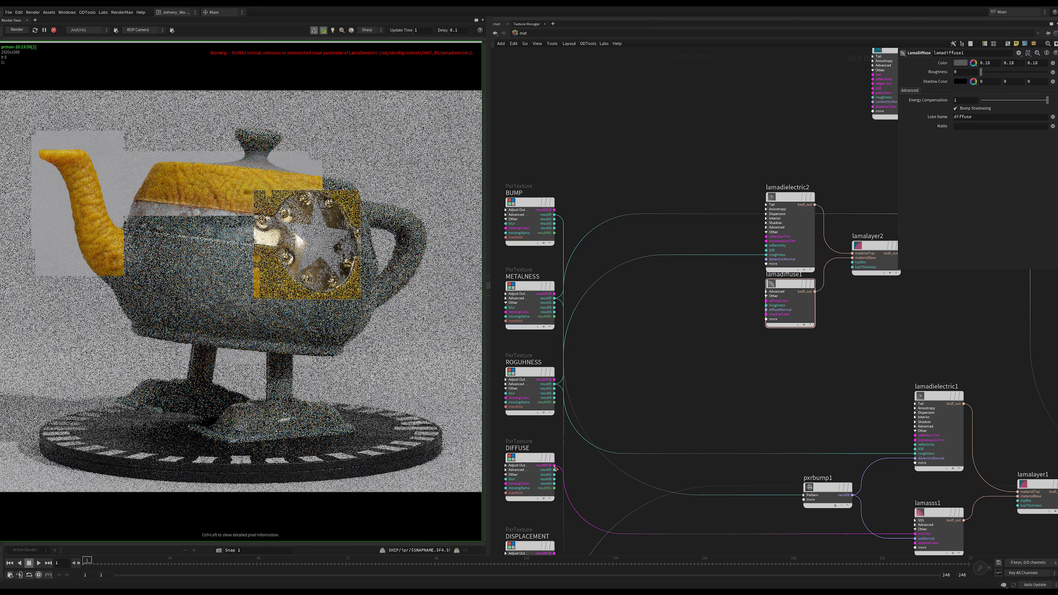
drag(555, 469, 766, 301)
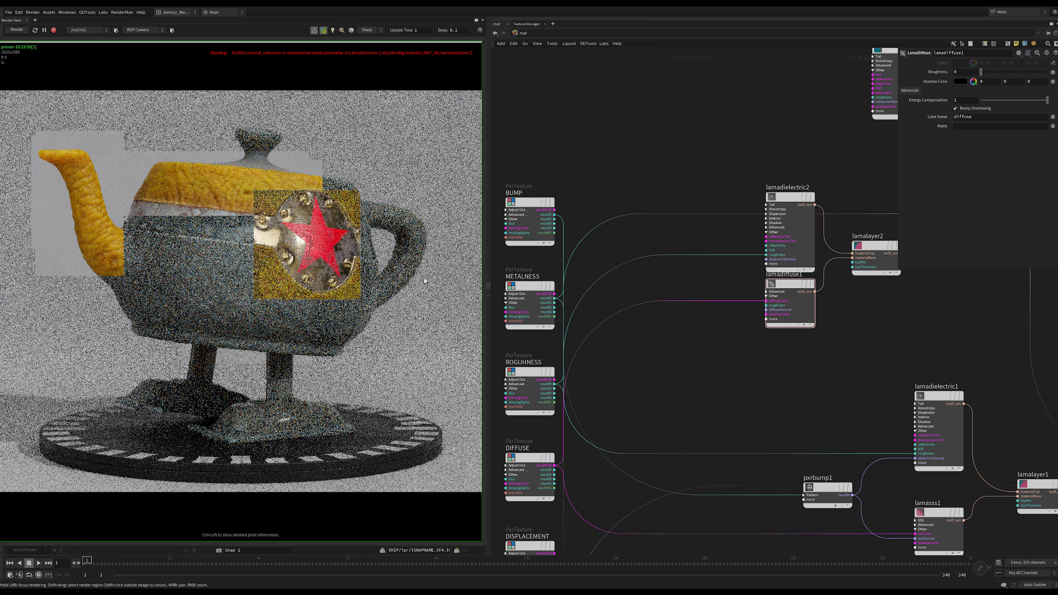
Add a second PxrBump node just before and below lamadiffuse1.
middle_drag(672, 352, 654, 364)
scroll(662, 364, up, 2)
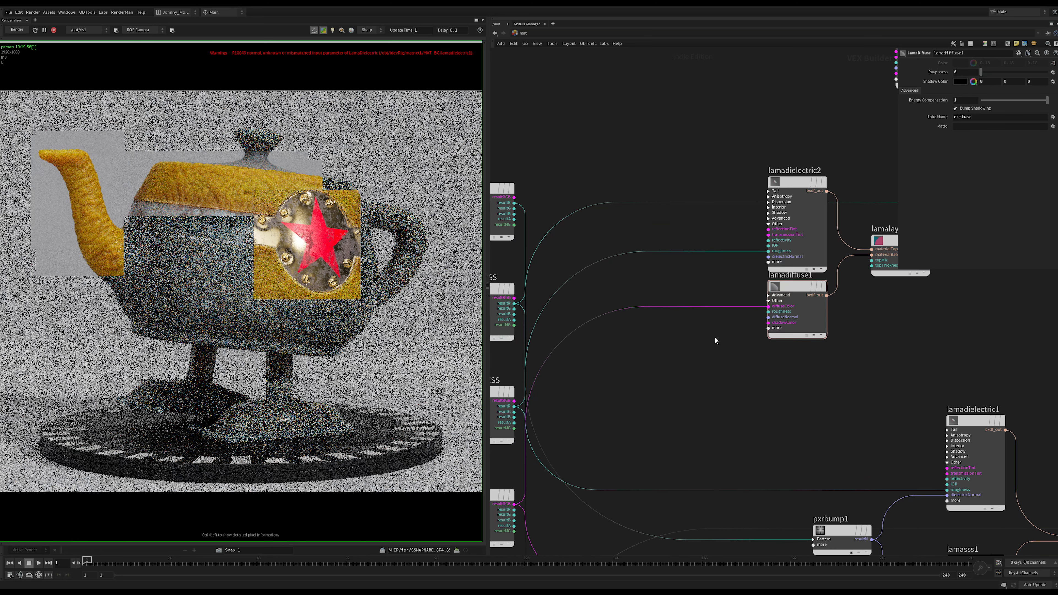
key(Tab)
text(bum)
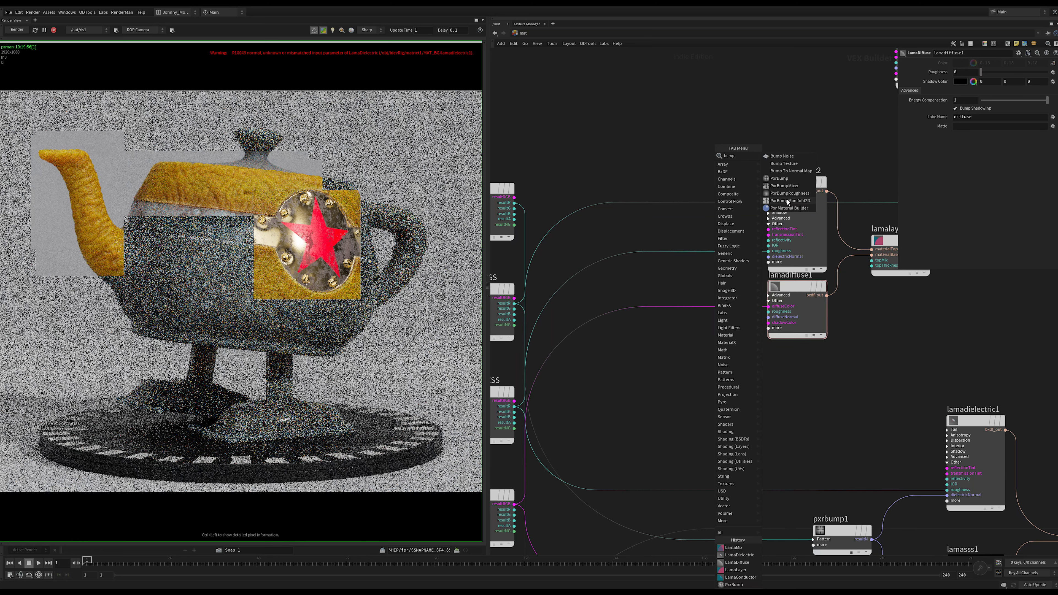
click(778, 178)
click(686, 374)
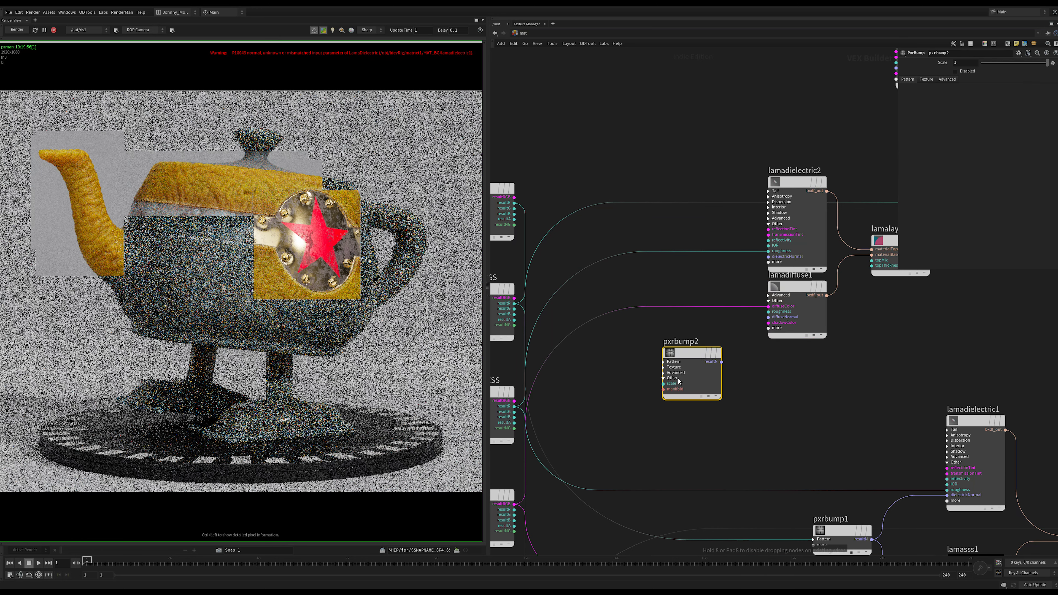
Connect the BUMP texture's resultR output to the Input Bump of pxrbump2.
middle_drag(651, 362, 718, 354)
click(654, 315)
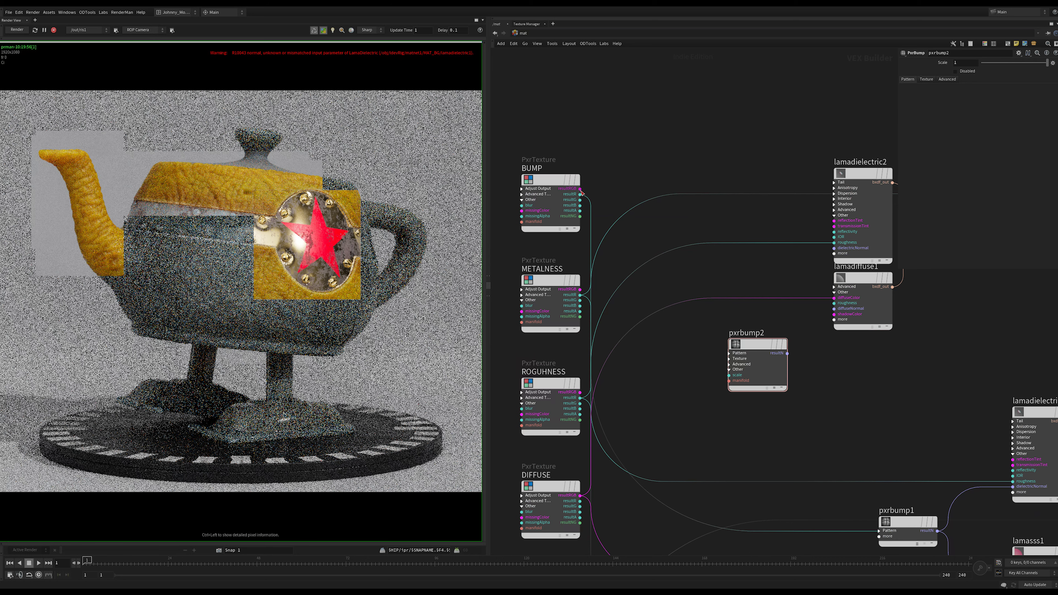
drag(581, 195, 729, 354)
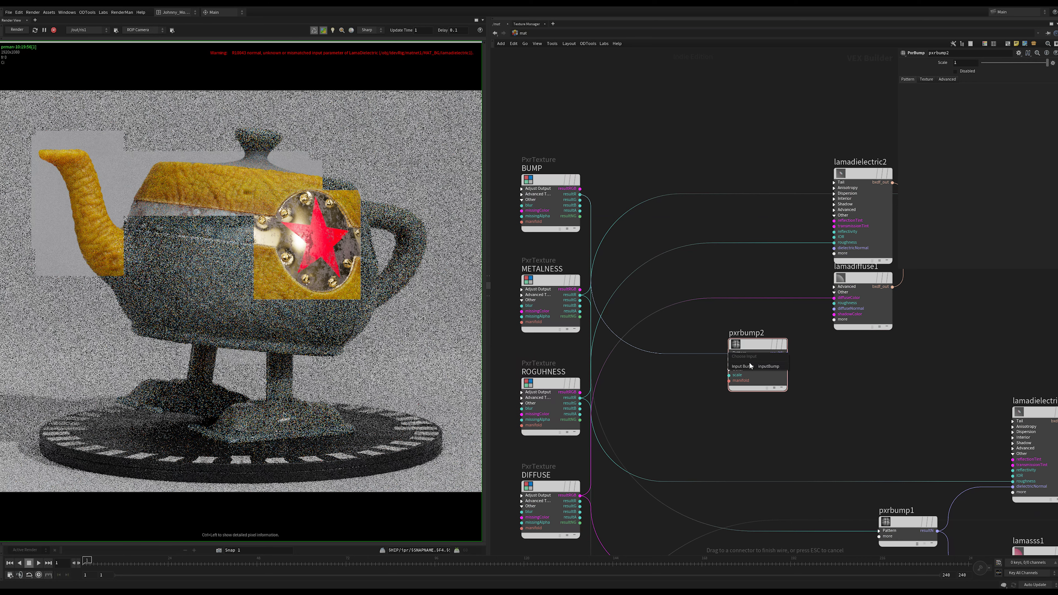
click(749, 366)
Connect pxrbump2's resultN output to lamadiffuse1's diffuseNormal and lamadielectric2's dielectricNormal inputs.
middle_drag(933, 416, 810, 381)
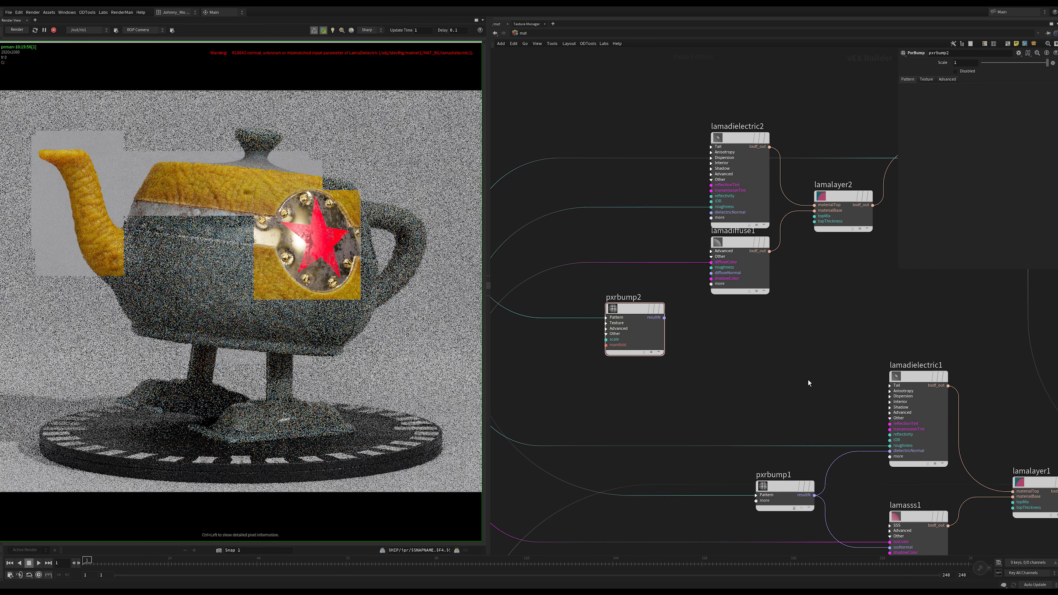
mouse_move(787, 495)
mouse_move(622, 299)
middle_drag(668, 319, 605, 370)
drag(602, 370, 649, 325)
mouse_move(602, 373)
drag(602, 369, 647, 268)
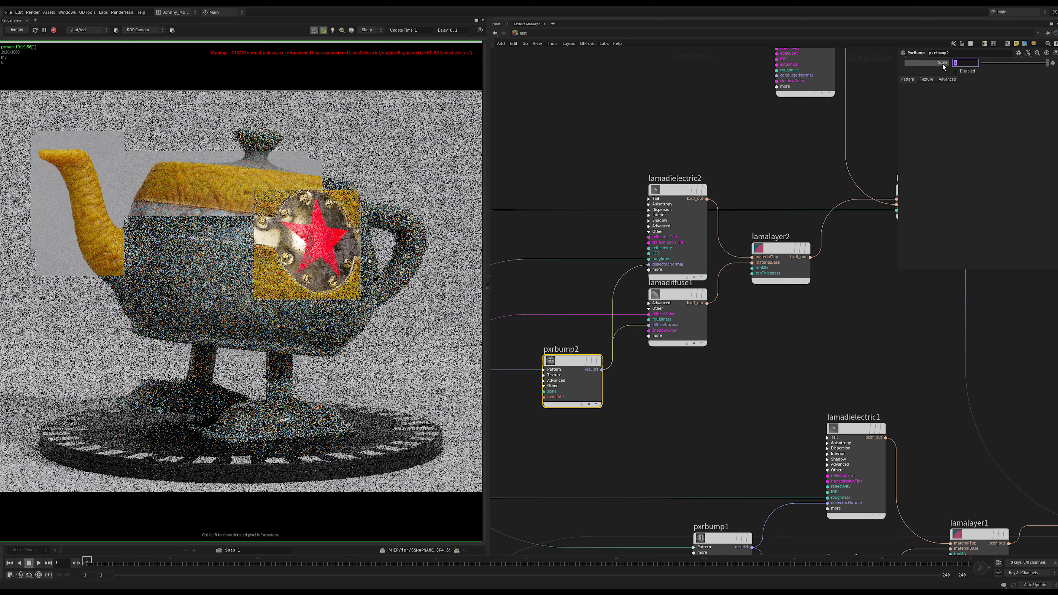
Set pxrbump2's Scale to 0.1 and tuck the node, with its unused inputs collapsed, beside lamadielectric2 and lamadiffuse1.
text(1)
key(Return)
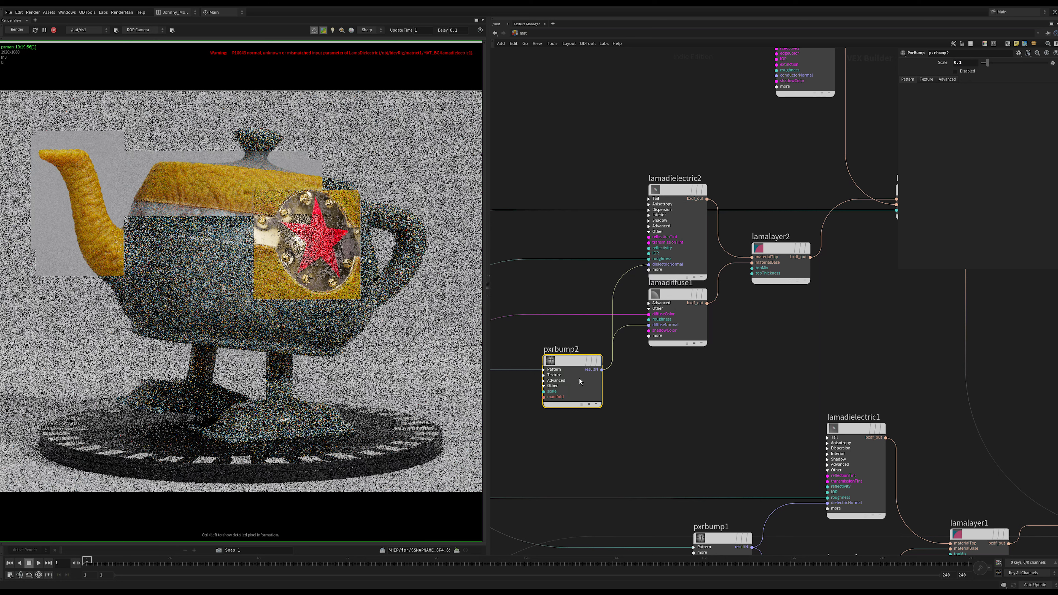
click(588, 405)
drag(574, 368, 582, 286)
scroll(587, 354, down, 2)
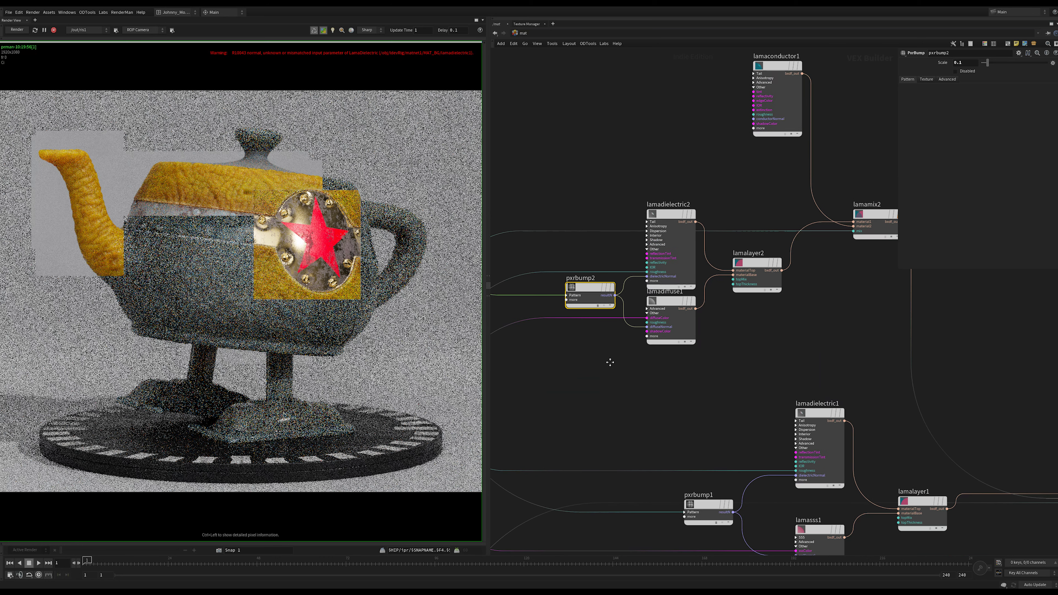
middle_drag(655, 422, 608, 482)
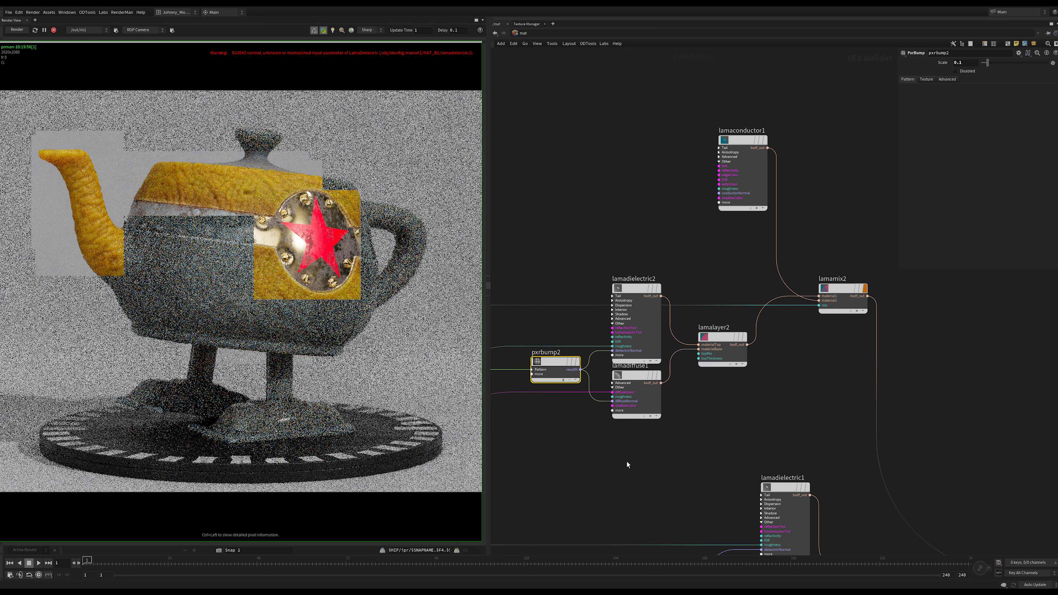
middle_drag(627, 479, 669, 489)
middle_drag(679, 204, 703, 256)
scroll(678, 249, up, 1)
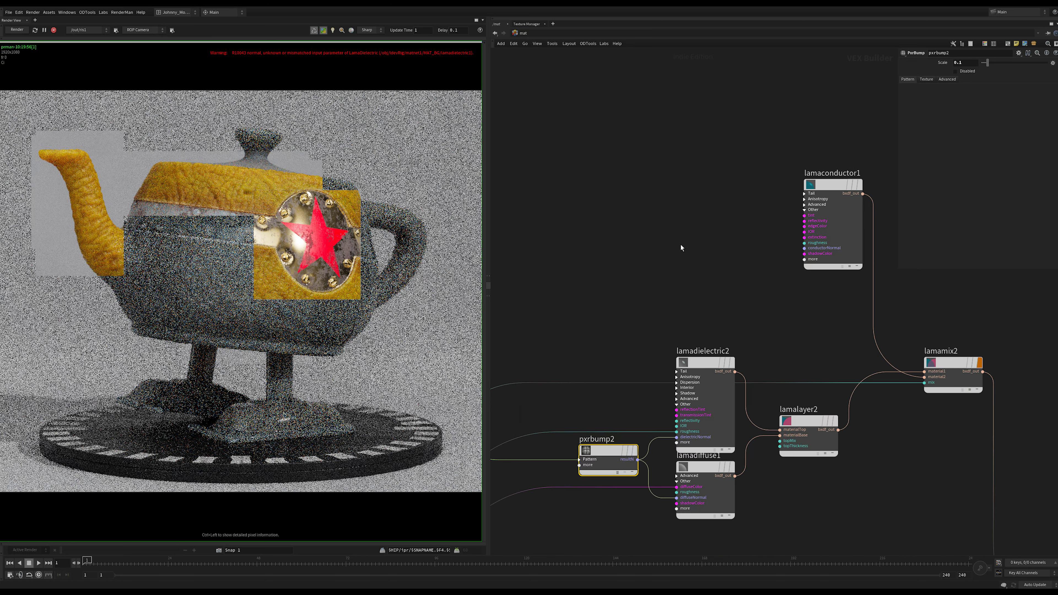
Add a PxrMetallicWorkflow node in the empty space above lamadielectric2, to the left of lamaconductor1.
click(642, 249)
key(Tab)
text(px)
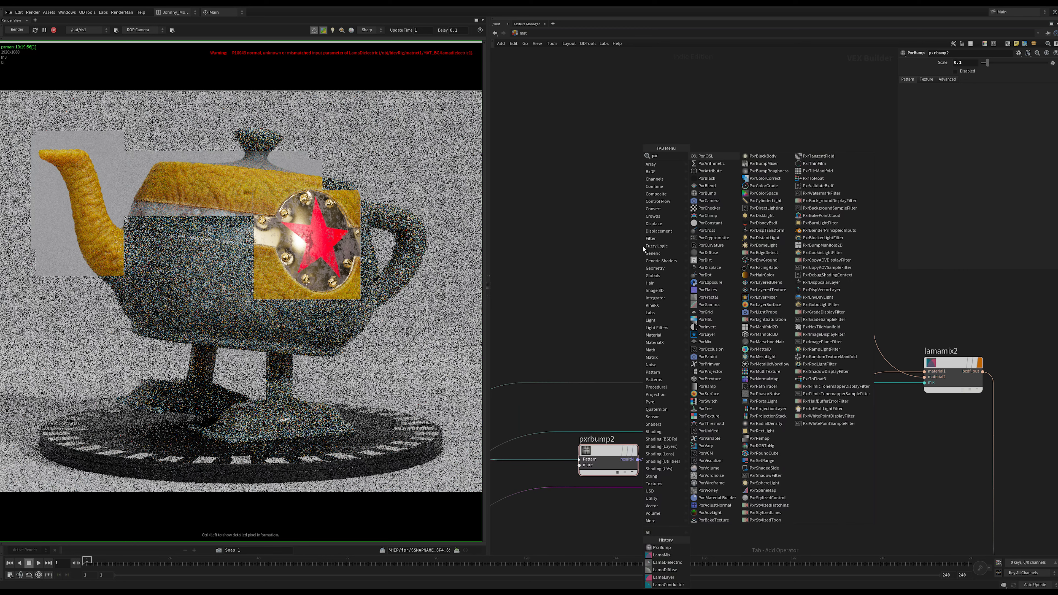
text(rme)
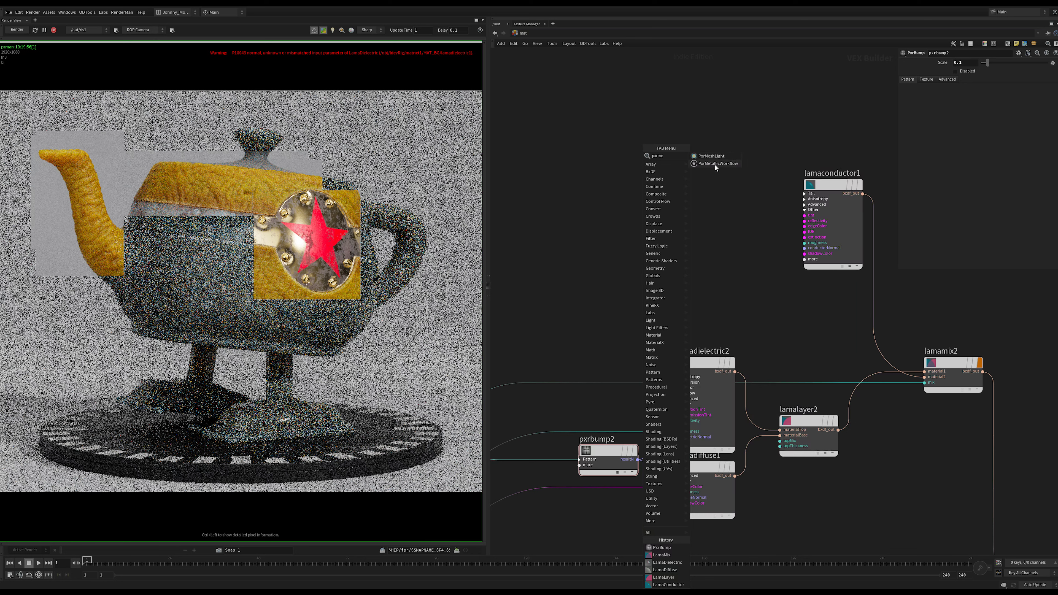
click(715, 164)
click(700, 250)
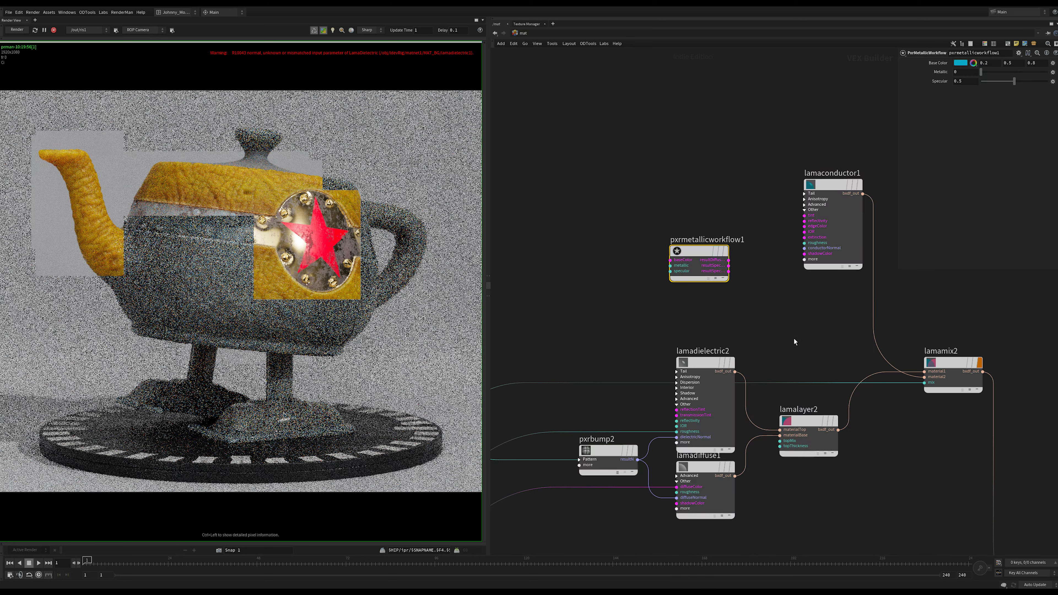
scroll(794, 339, up, 2)
middle_drag(794, 338, 773, 253)
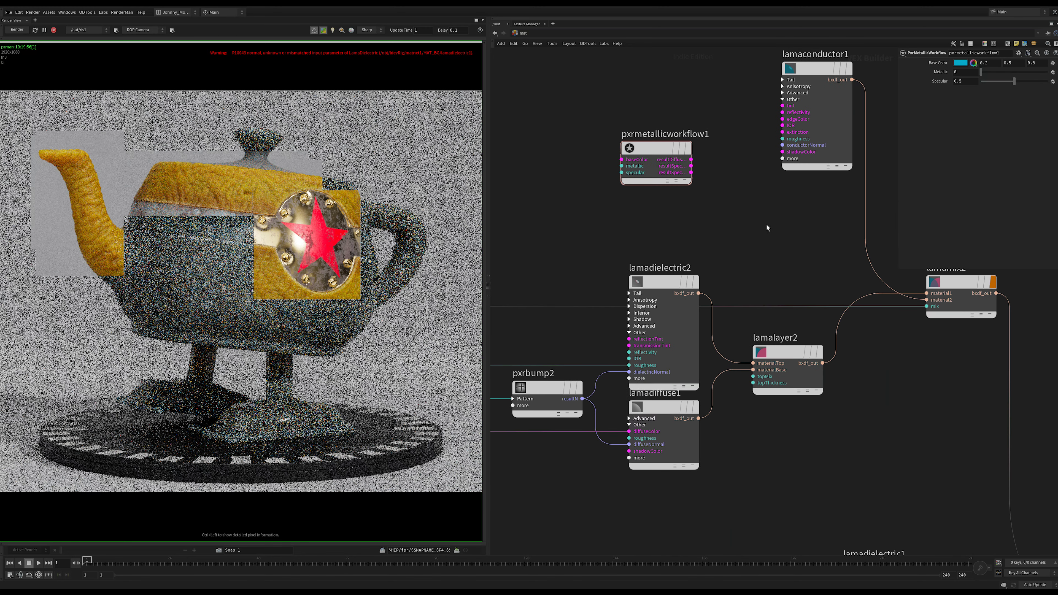
drag(666, 149, 657, 150)
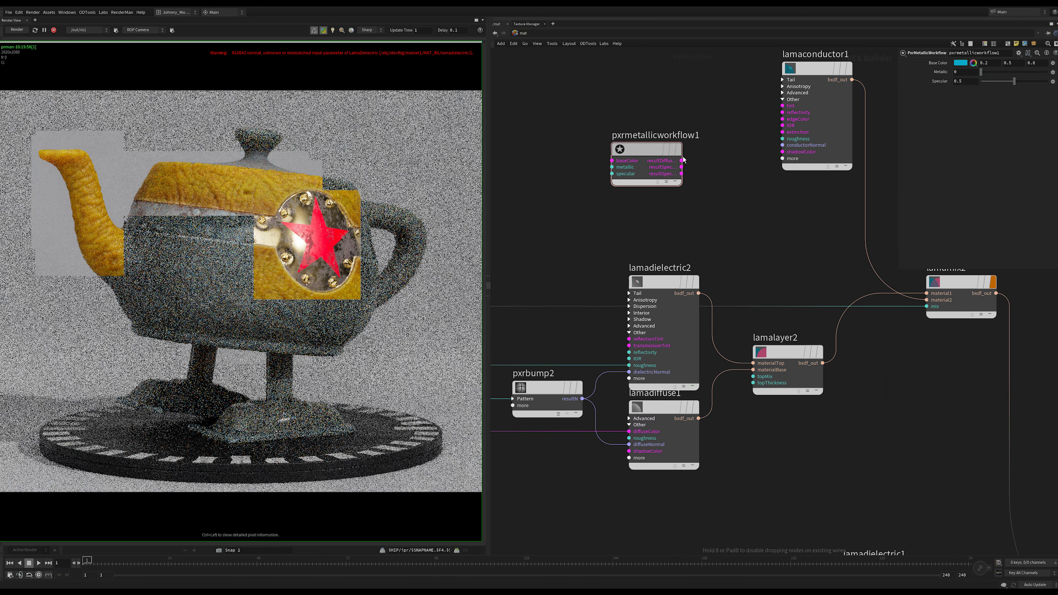
Connect the DIFFUSE texture's resultRGB output to the baseColor input of pxrmetallicworkflow1.
click(614, 161)
scroll(557, 221, down, 6)
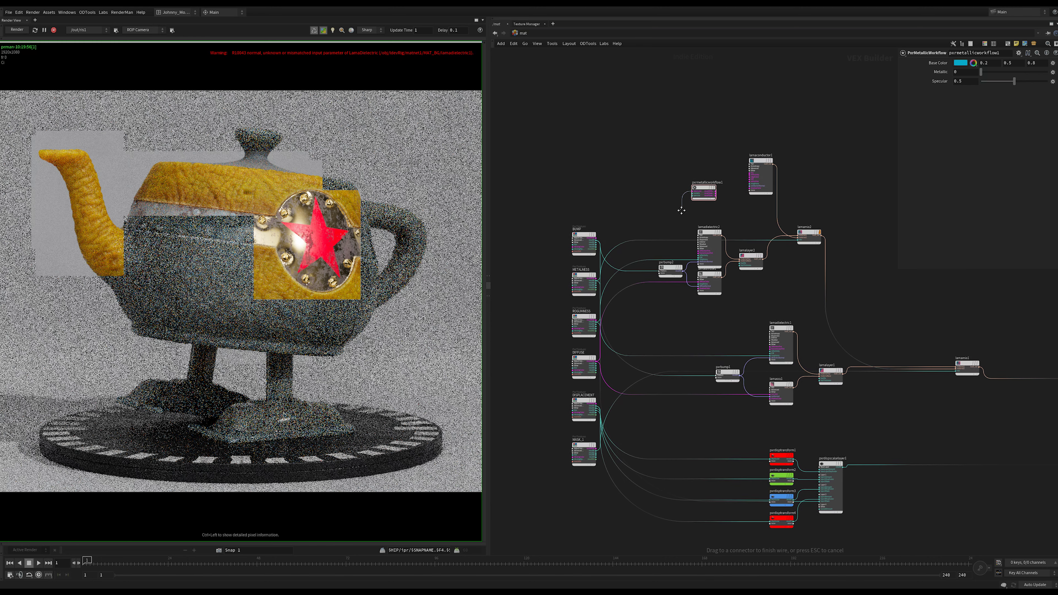
scroll(647, 312, up, 3)
click(565, 396)
middle_drag(714, 126, 708, 213)
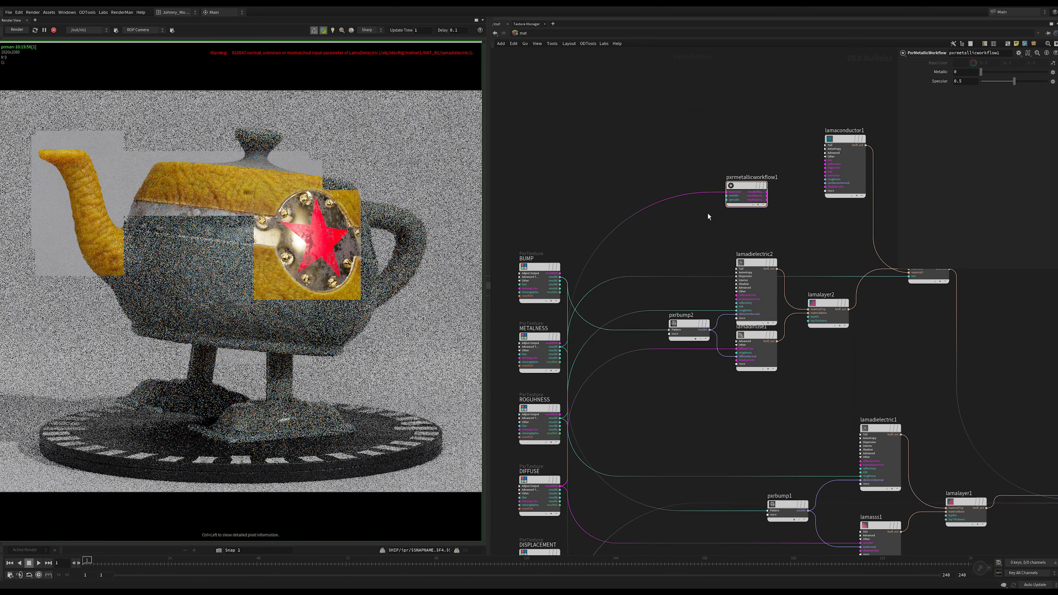
Connect the METALNESS texture's resultR output to the metallic input of pxrmetallicworkflow1.
scroll(708, 214, up, 2)
click(732, 192)
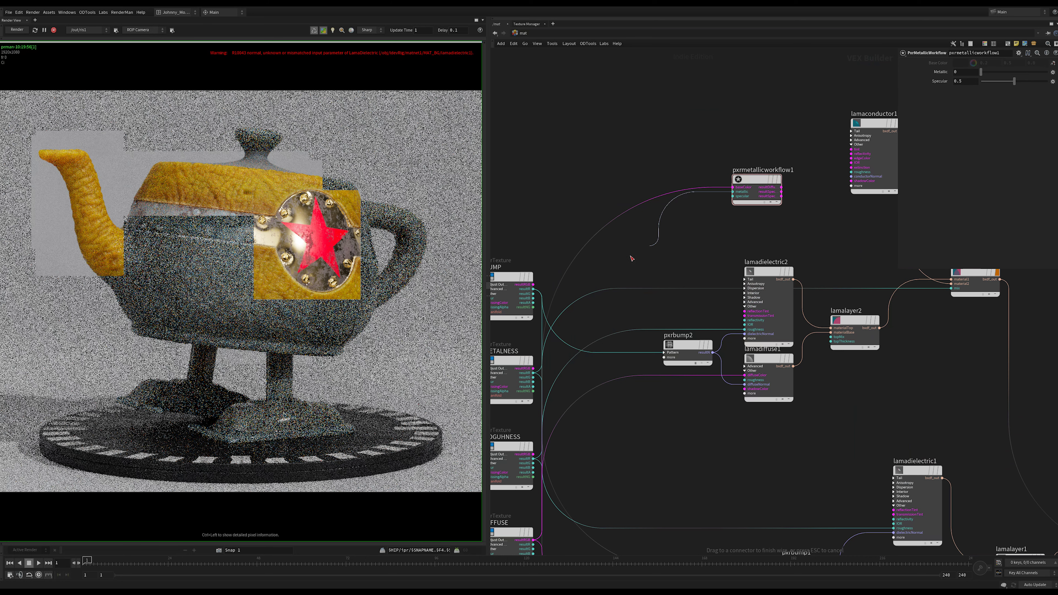
middle_drag(555, 409, 623, 393)
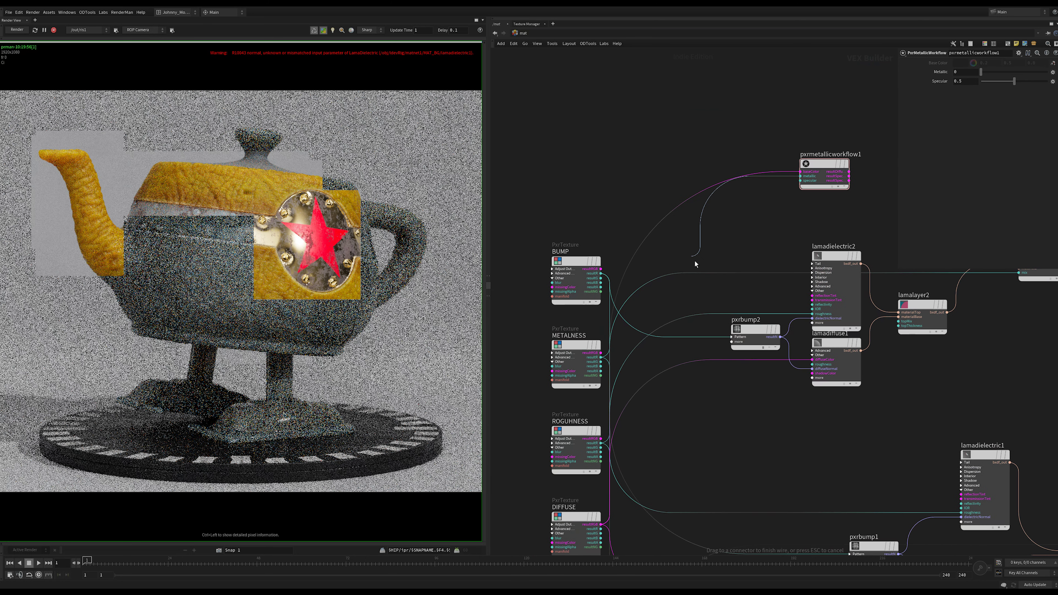
click(602, 358)
Connect pxrmetallicworkflow1's diffuse result to the diffuseColor input of lamadiffuse1.
middle_drag(749, 223, 517, 273)
scroll(620, 263, up, 2)
middle_drag(629, 261, 733, 222)
click(673, 190)
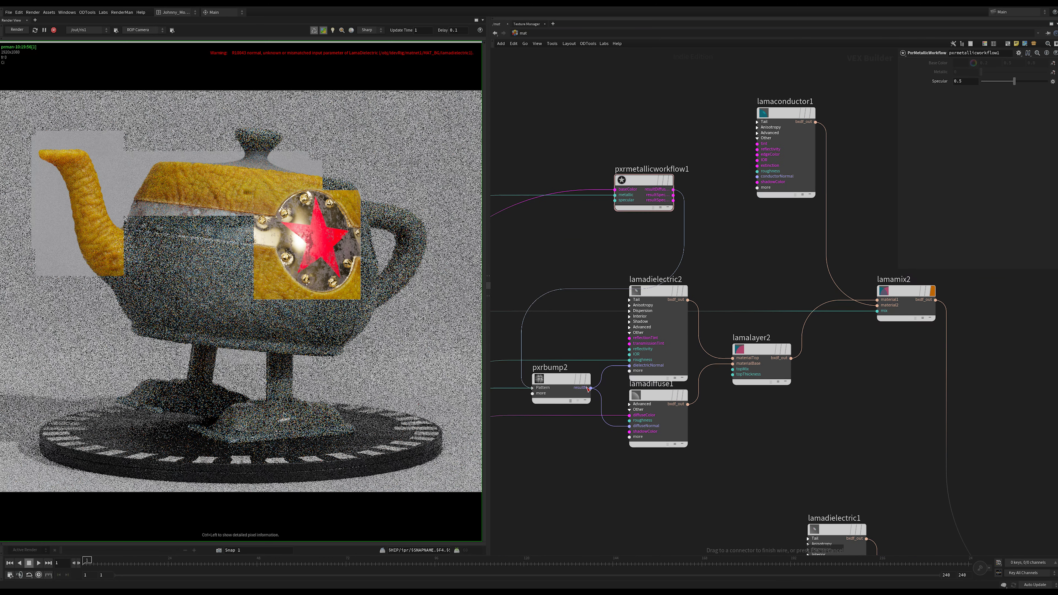
click(629, 416)
Connect pxrmetallicworkflow1's resultSpecularEdgeRGB to lamaconductor1's edgeColor and its other specular output to reflectivity.
scroll(688, 208, up, 2)
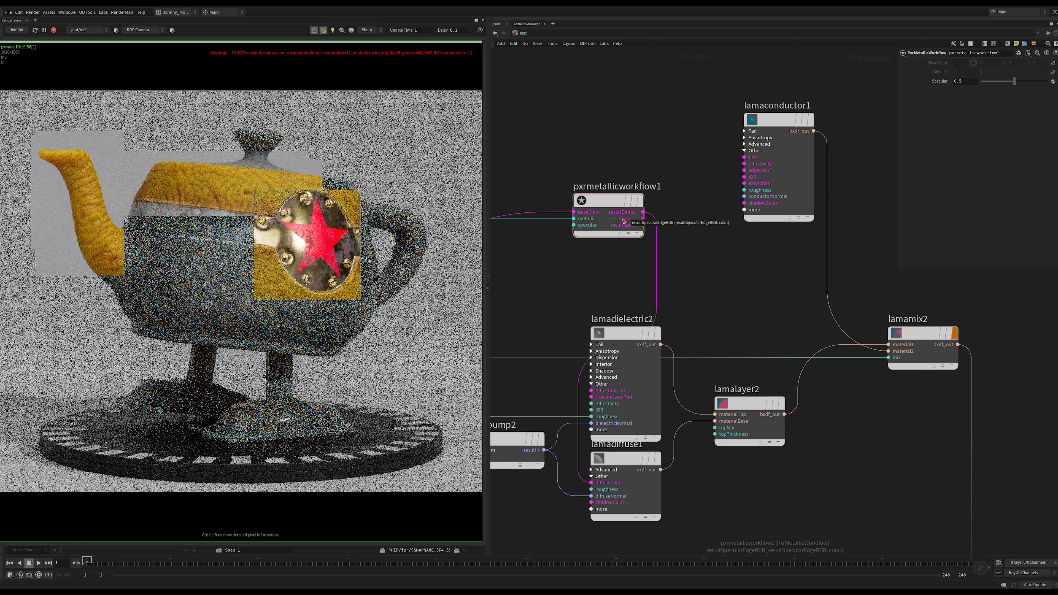
drag(643, 222, 744, 170)
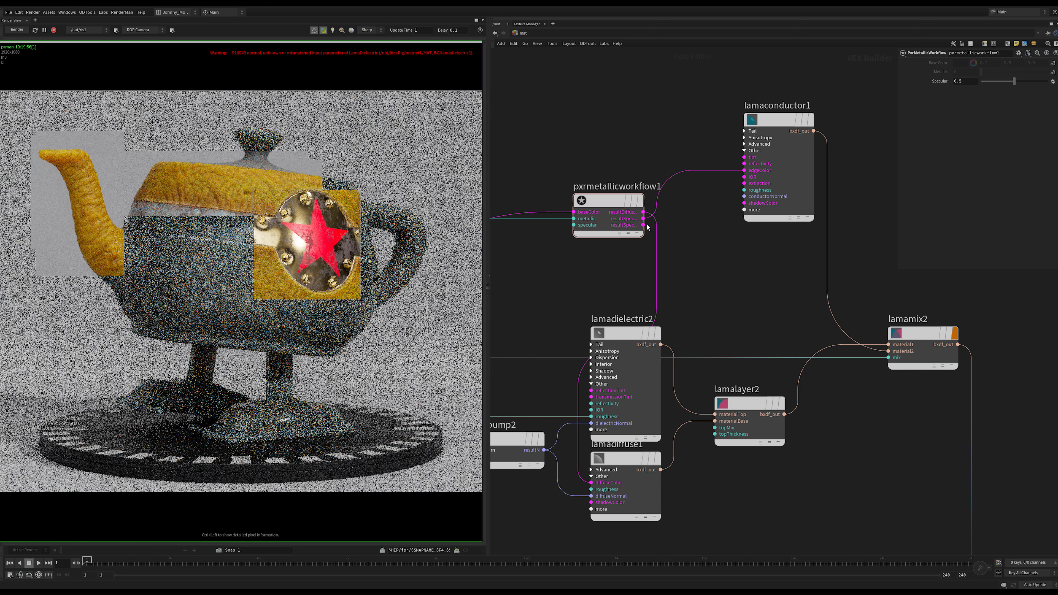
drag(643, 226, 744, 164)
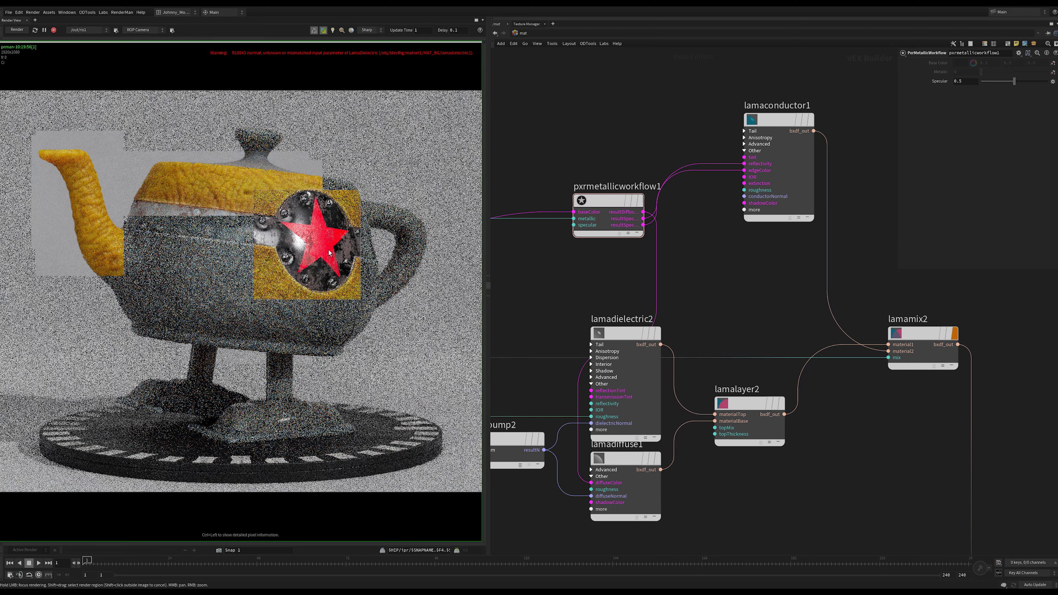
Move pxrmetallicworkflow1 further left of lamaconductor1 and place pxrbump2 directly beneath it.
middle_drag(686, 255, 702, 240)
drag(610, 122, 617, 235)
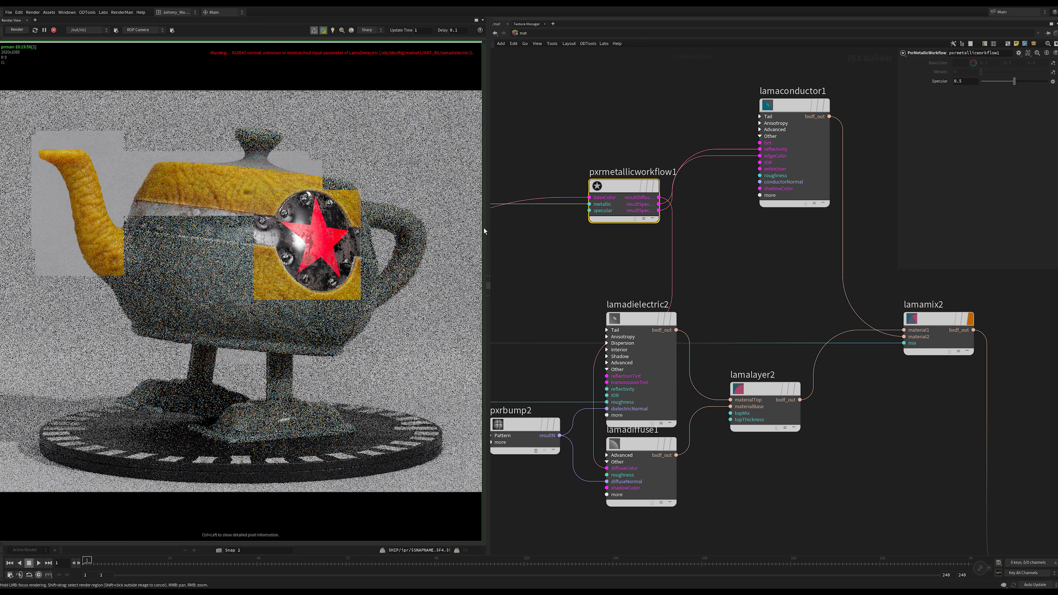
middle_drag(631, 245, 614, 288)
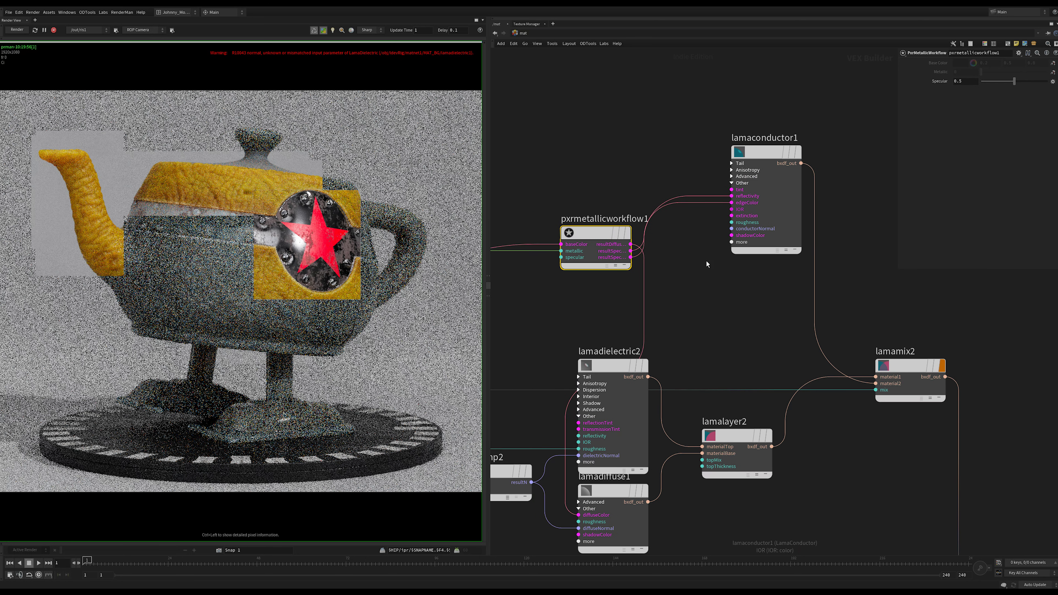
scroll(716, 316, down, 3)
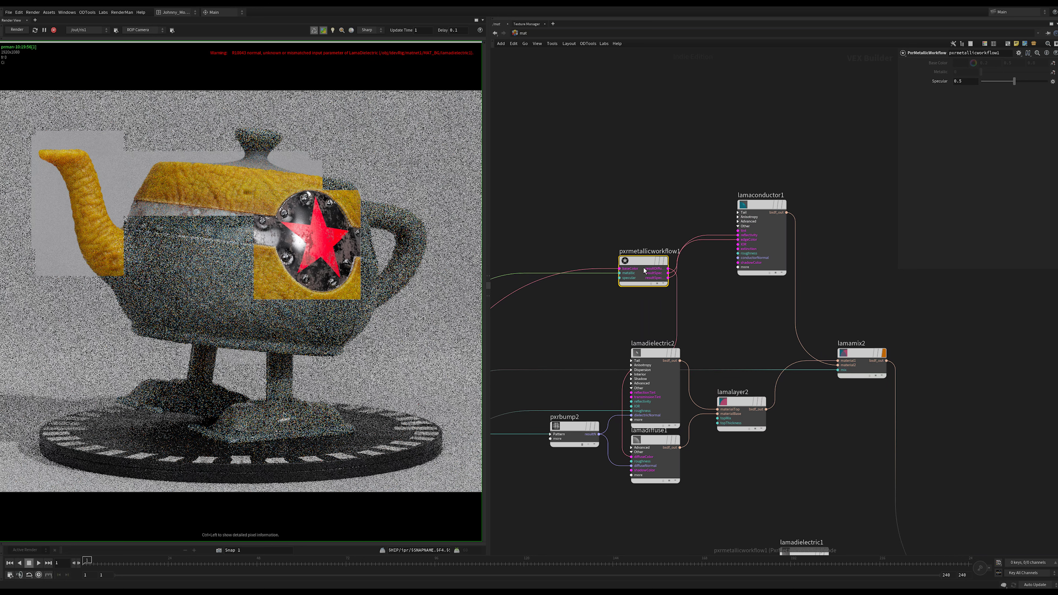
drag(644, 270, 571, 269)
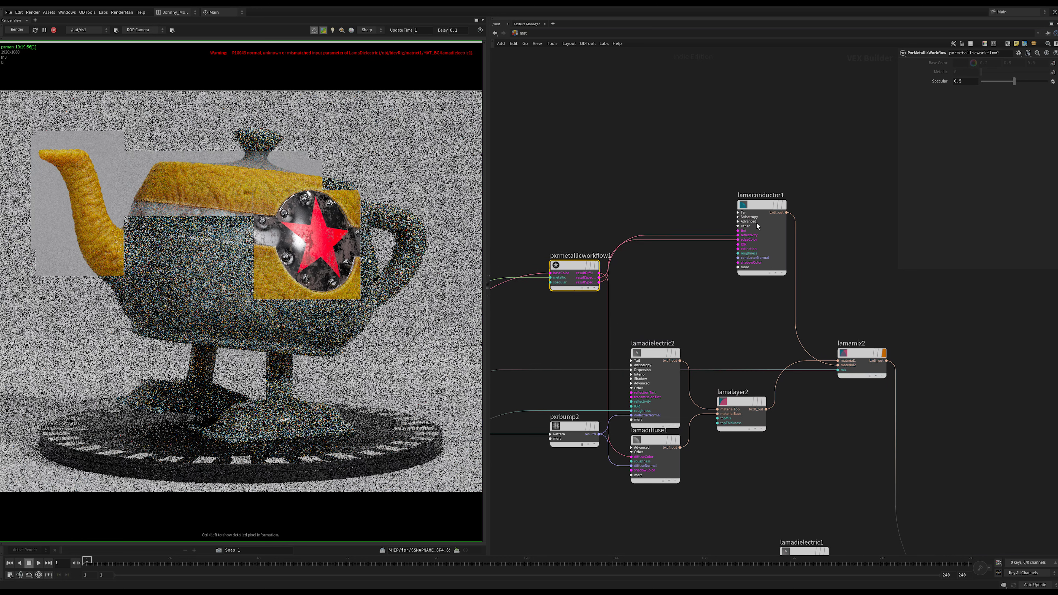
drag(573, 428, 569, 323)
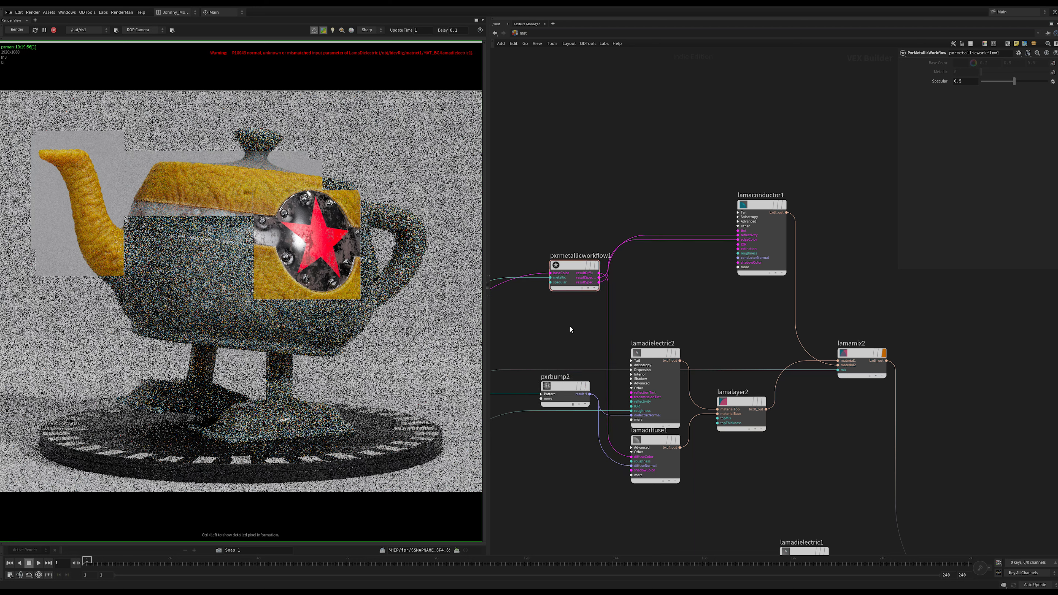
Connect pxrbump2's resultN output to lamaconductor1's conductorNormal input and set the bump Scale to 0.2.
drag(737, 258, 574, 328)
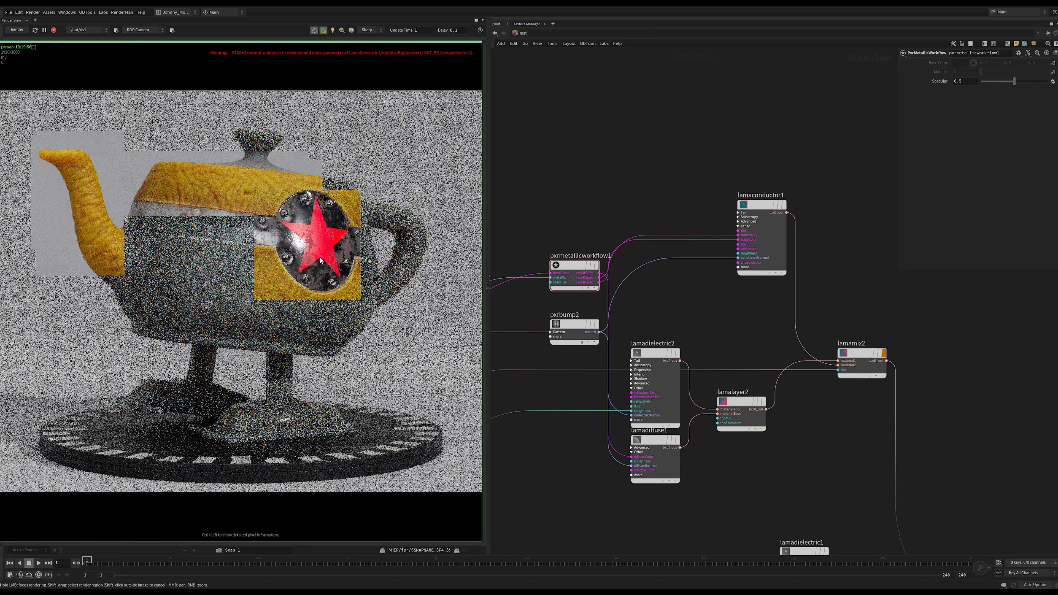
click(569, 323)
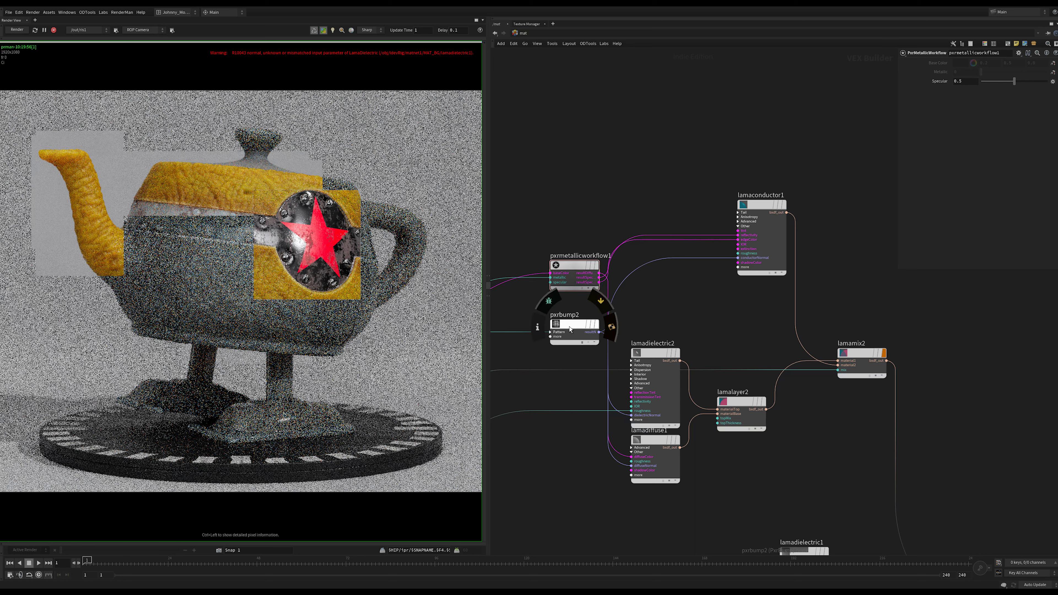
key(BackSpace)
text(2)
key(Return)
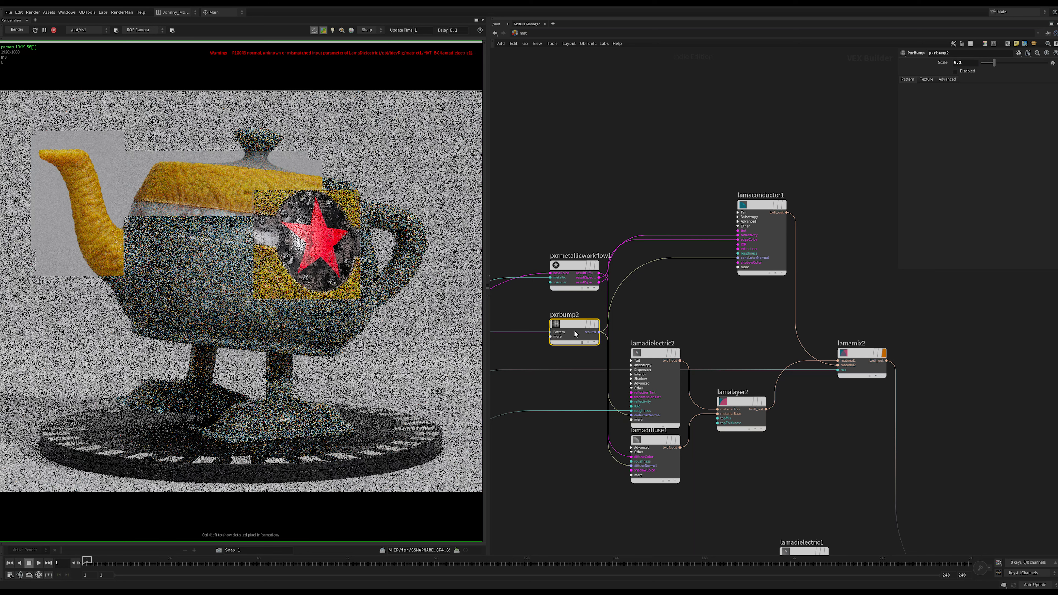
Shift lamadielectric2, lamadiffuse1 and lamalayer2 right so lamalayer2 lines up under lamaconductor1, and place lamamix2 in line above lamalayer1.
scroll(691, 299, down, 5)
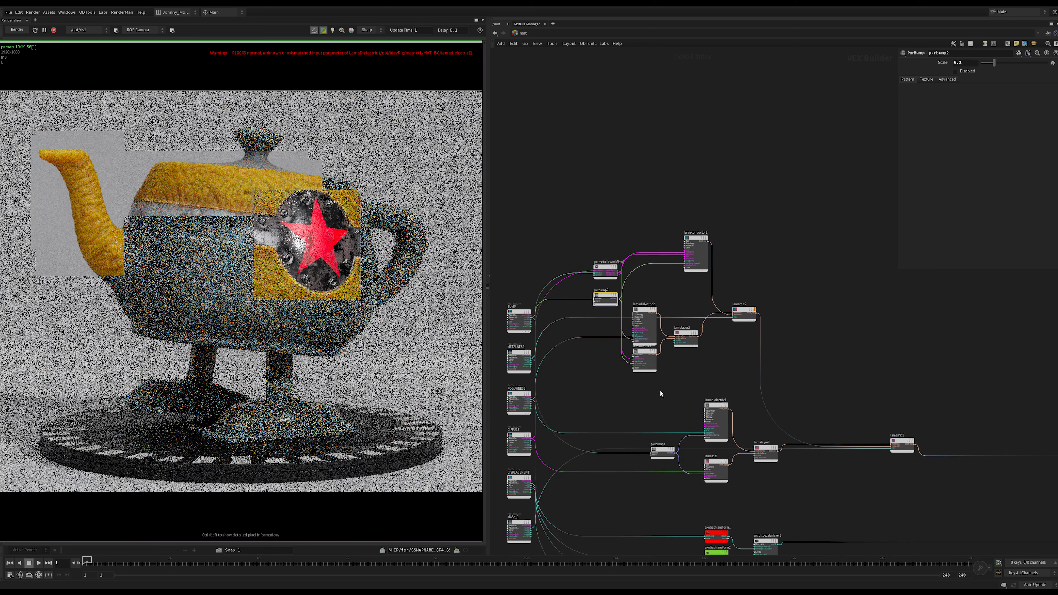
scroll(661, 393, up, 5)
drag(714, 380, 600, 245)
mouse_move(688, 291)
mouse_down()
mouse_move(713, 289)
mouse_move(704, 290)
mouse_up()
click(824, 262)
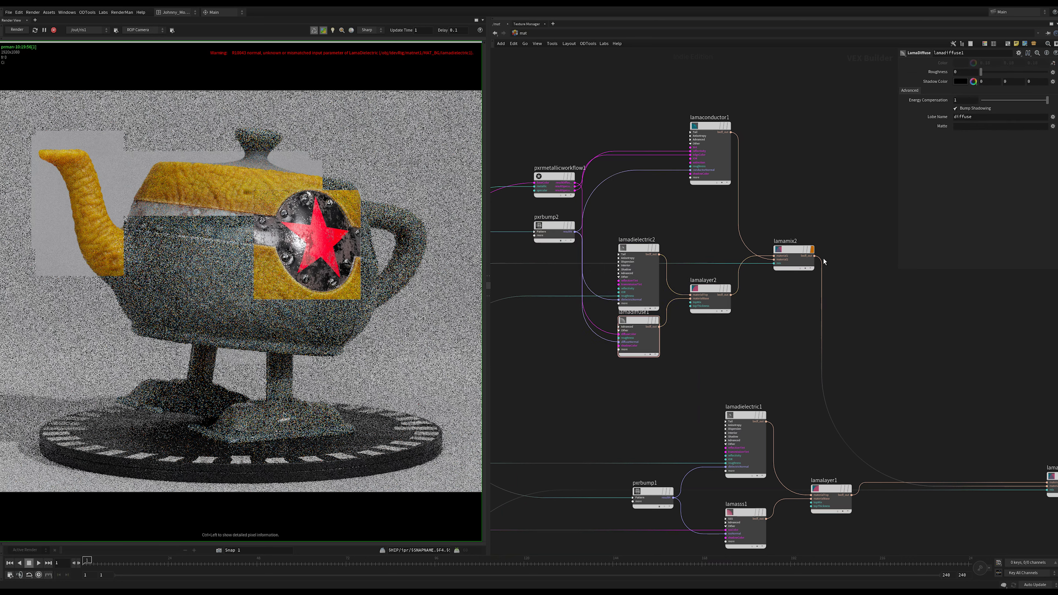
mouse_move(816, 250)
drag(791, 253, 823, 213)
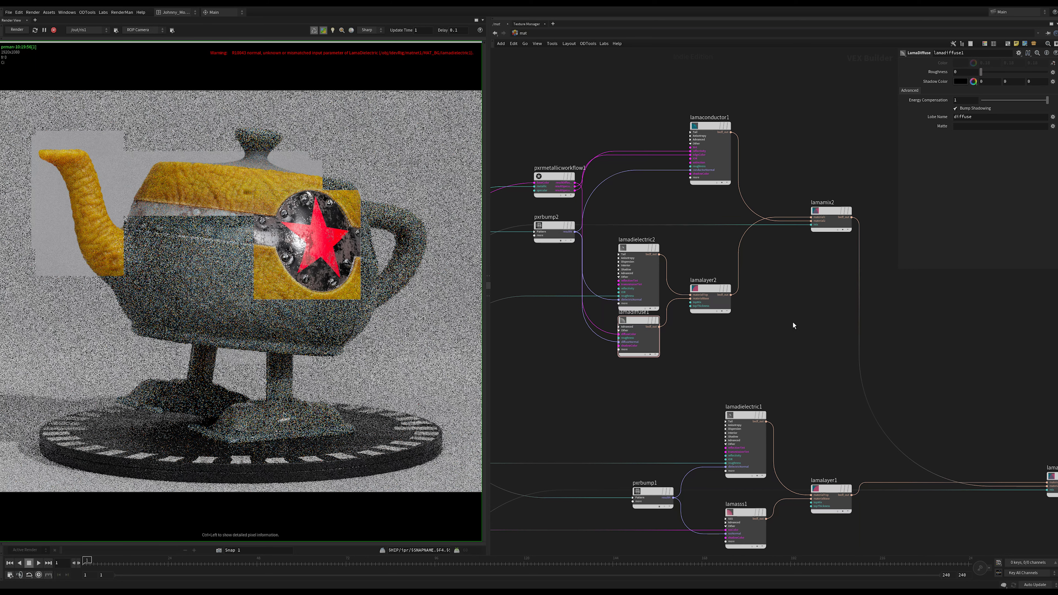
Move the whole upper group of metal and diffuse-dielectric nodes, including lamamix2, up to separate it from the subsurface group.
key(h)
middle_drag(755, 306, 738, 302)
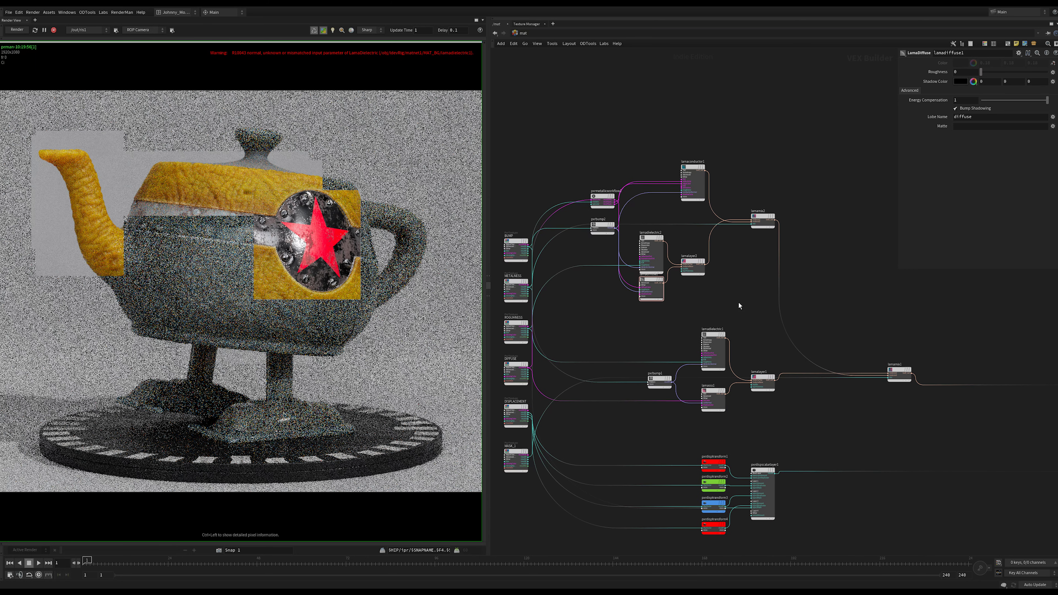
scroll(748, 306, up, 2)
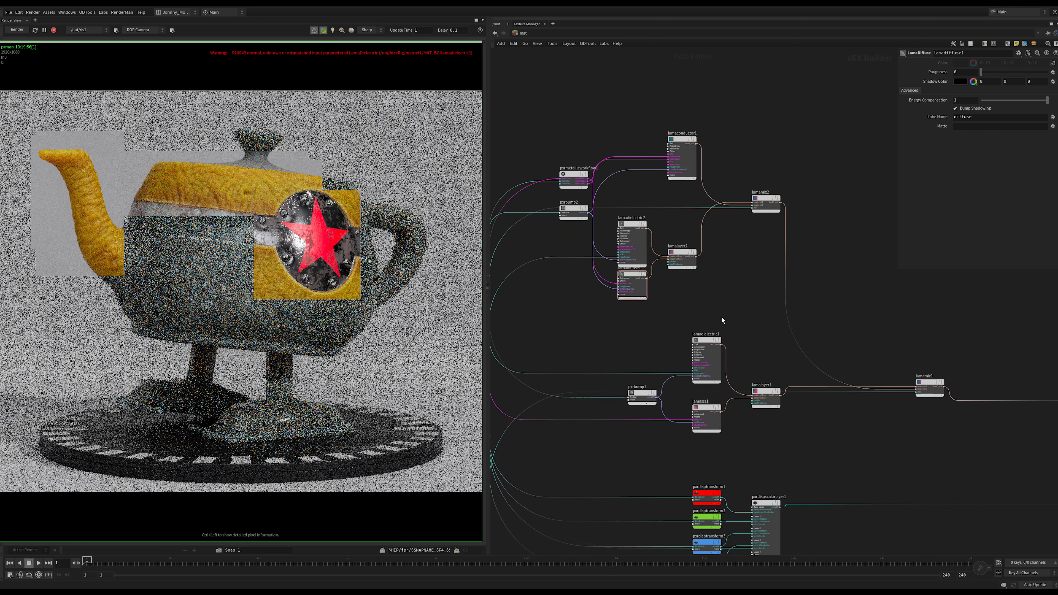
middle_drag(734, 321, 728, 345)
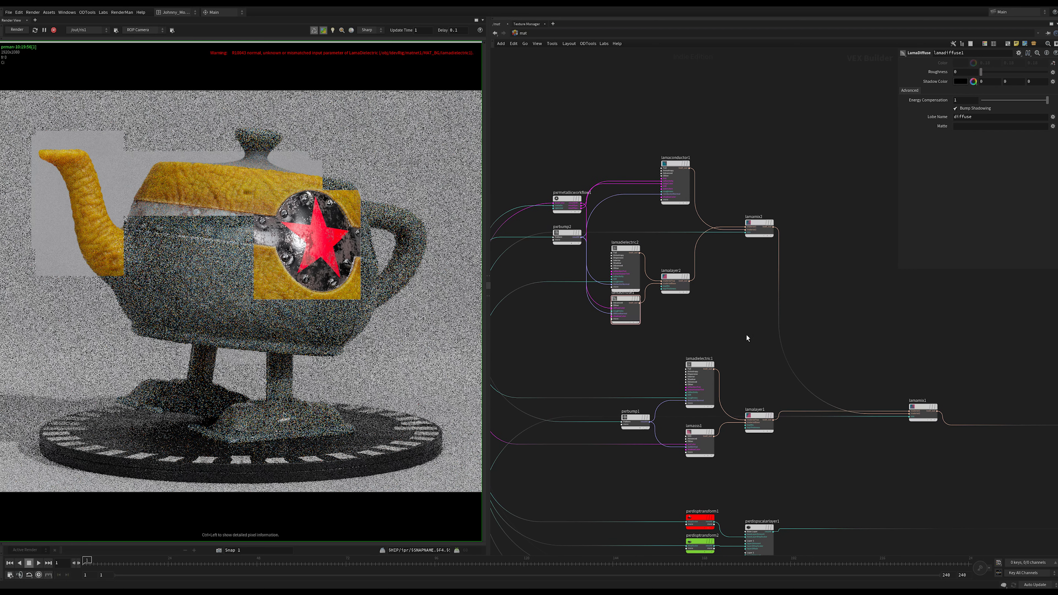
scroll(746, 323, down, 3)
scroll(746, 331, up, 3)
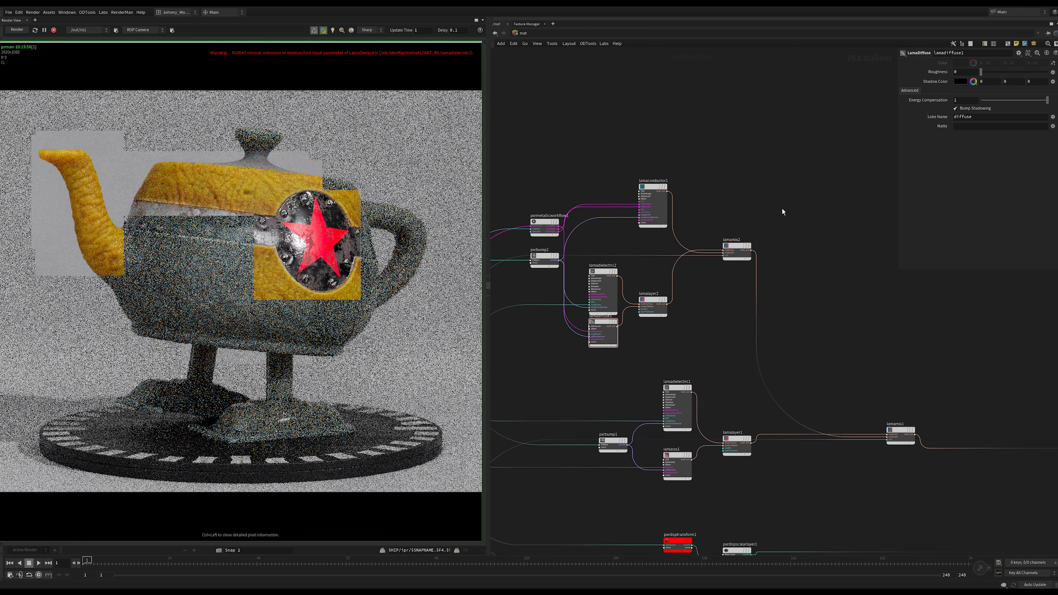
drag(785, 133, 542, 355)
drag(735, 247, 740, 197)
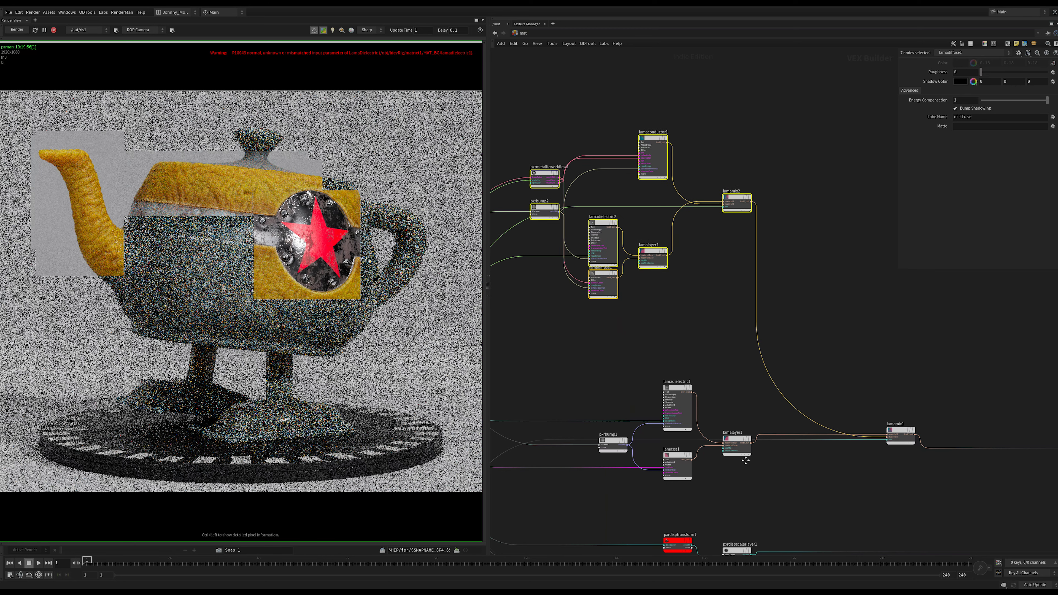
Select pxrbump1, lamadielectric1, lamasss1 and lamalayer1, and examine the complete network from the textures through to the output node.
middle_drag(746, 464, 766, 414)
scroll(766, 415, up, 2)
drag(773, 437, 580, 274)
scroll(609, 298, down, 4)
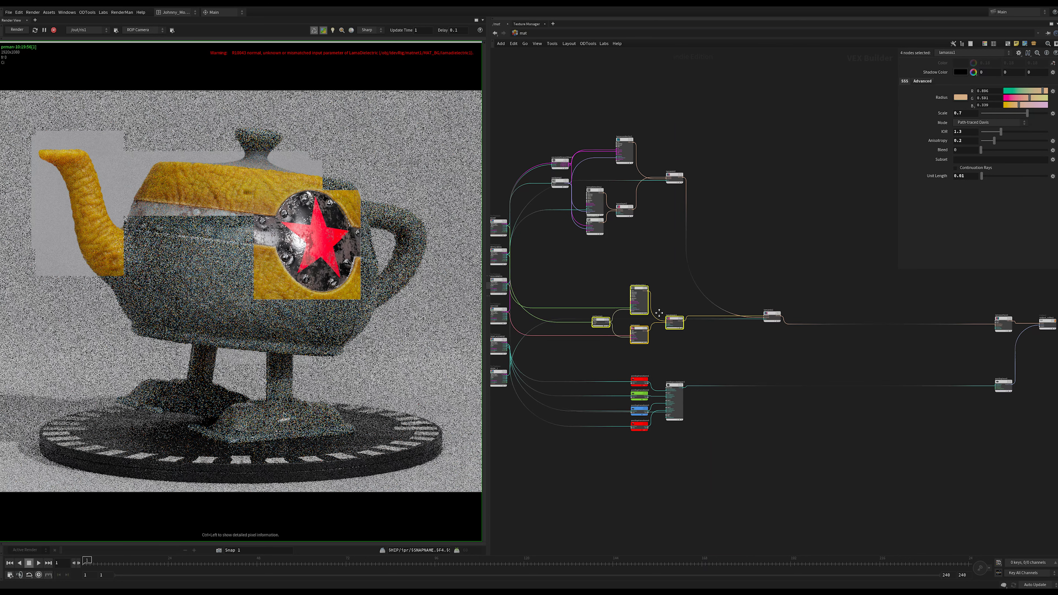
middle_drag(652, 307, 708, 363)
scroll(707, 362, up, 1)
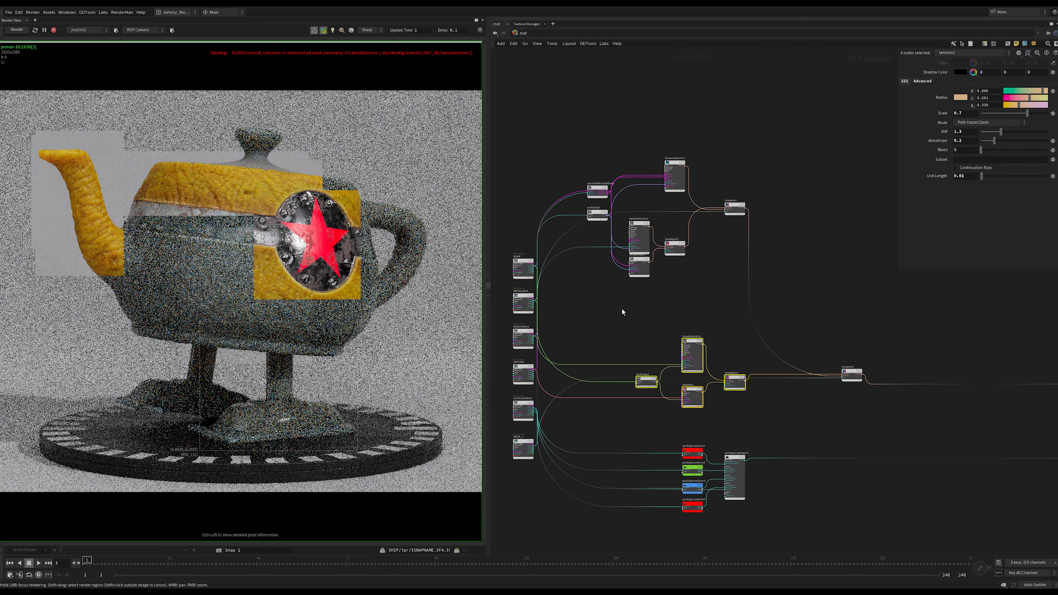
middle_drag(735, 359, 753, 436)
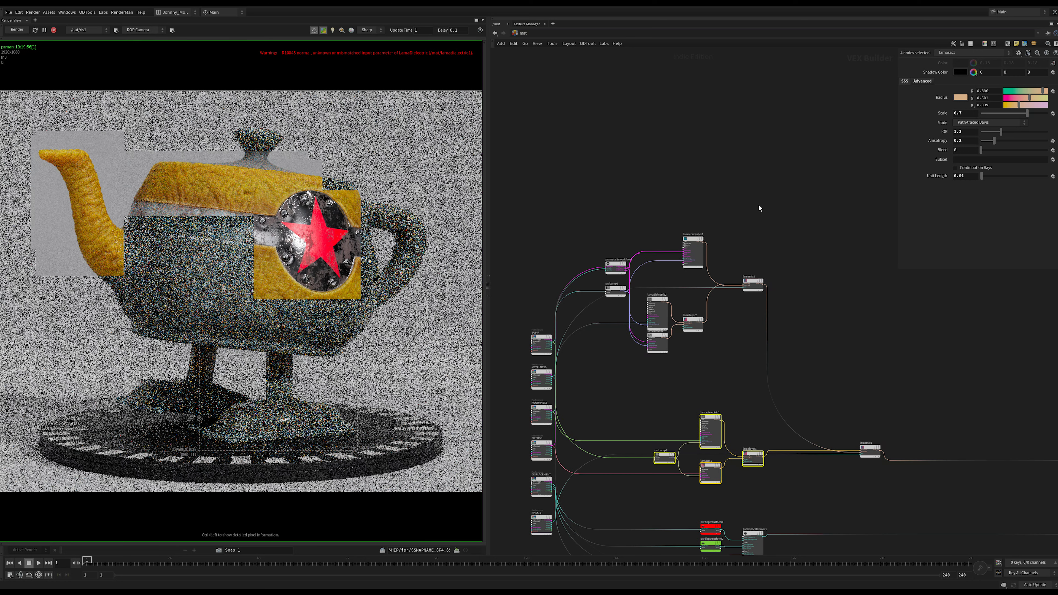
middle_drag(744, 223, 732, 237)
middle_drag(945, 465, 659, 418)
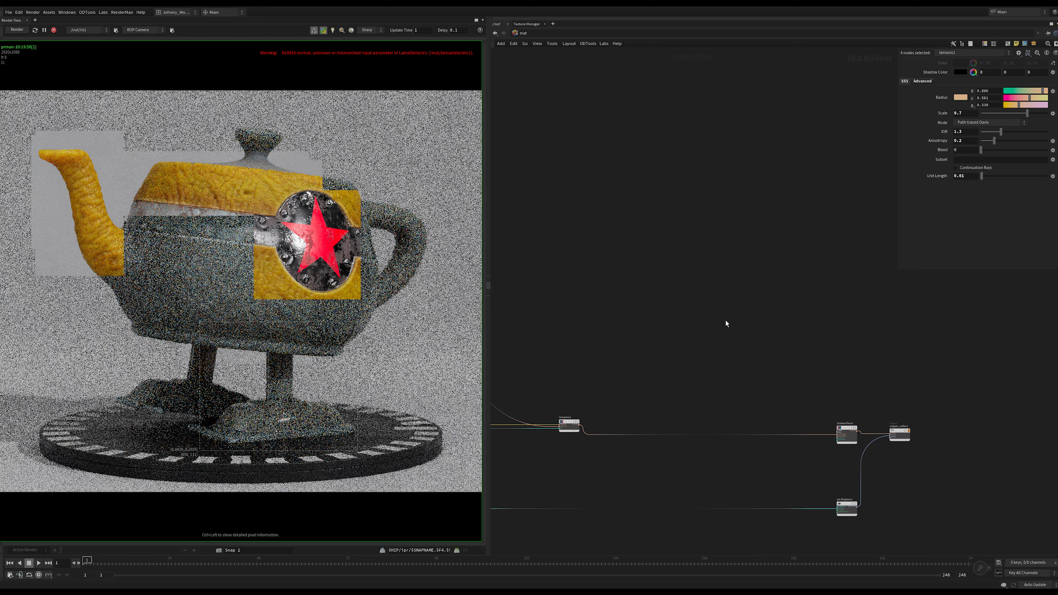
scroll(726, 324, down, 5)
middle_drag(736, 305, 781, 324)
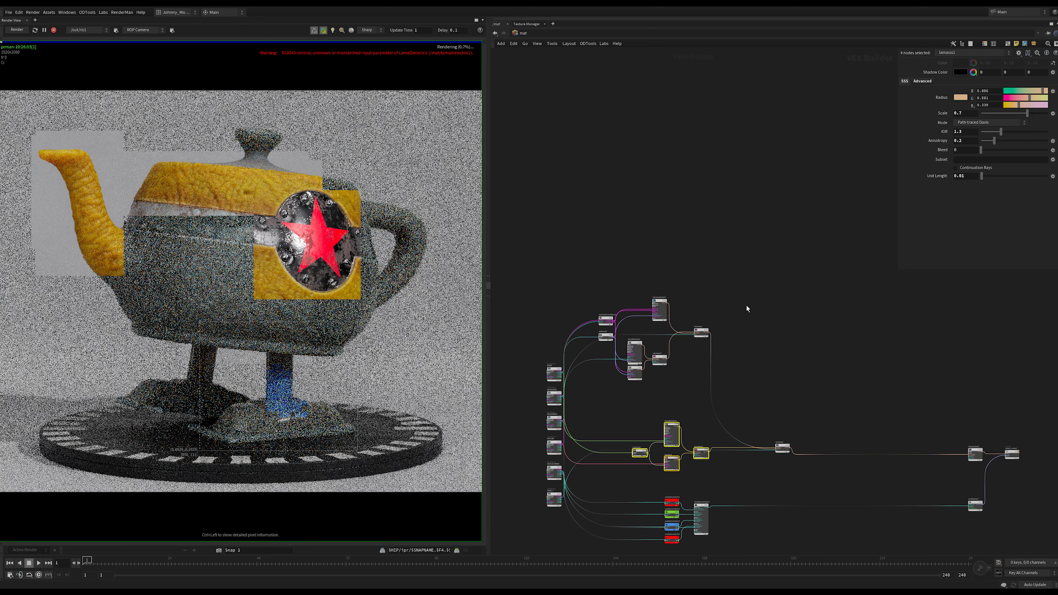
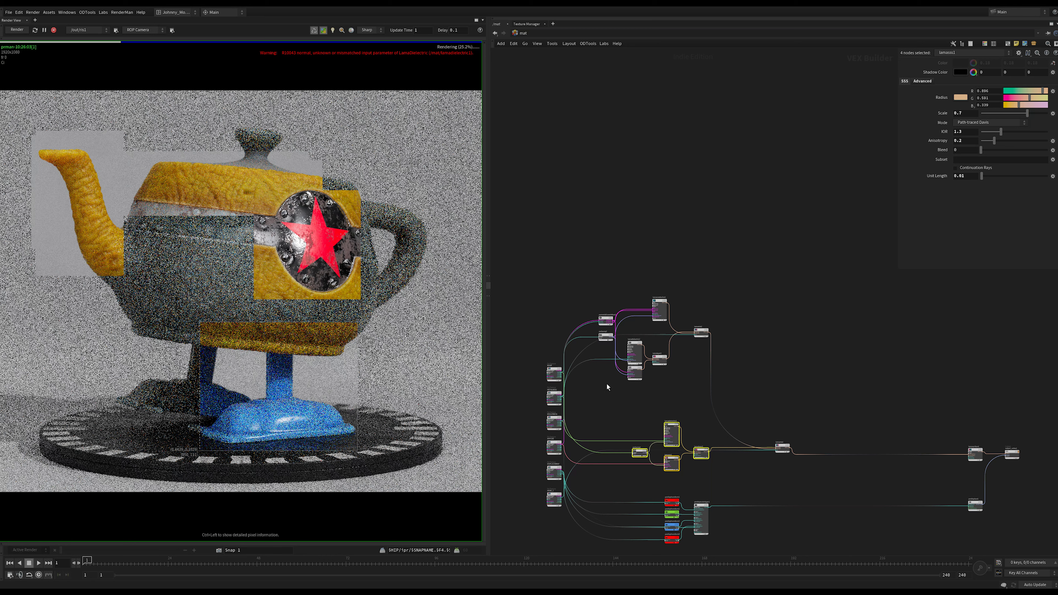
Select the MASK_1 texture node and examine the wiring through the network up to lamamix1.
scroll(607, 384, up, 6)
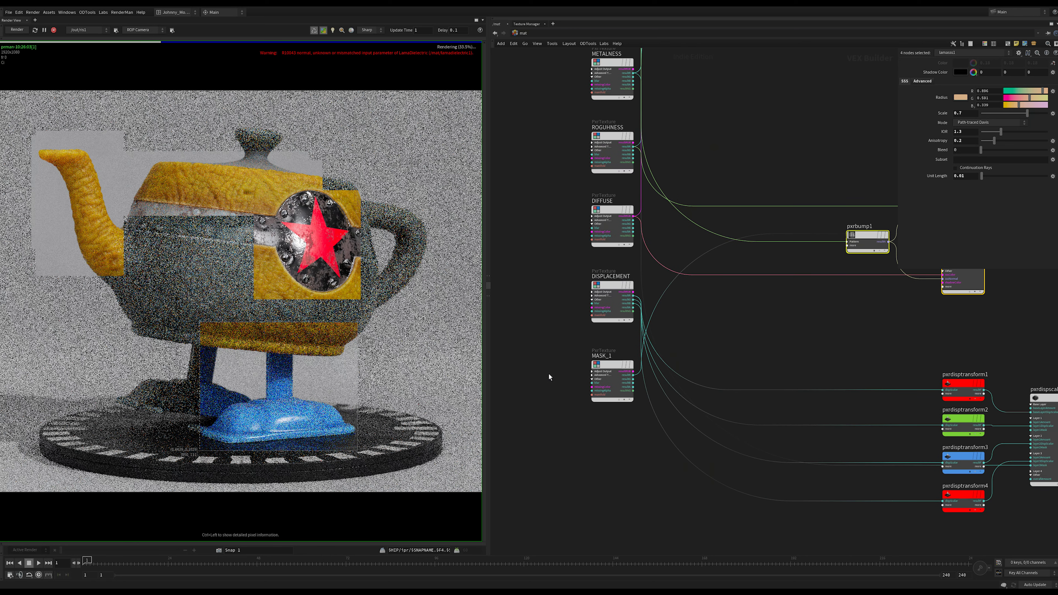
drag(560, 340, 645, 431)
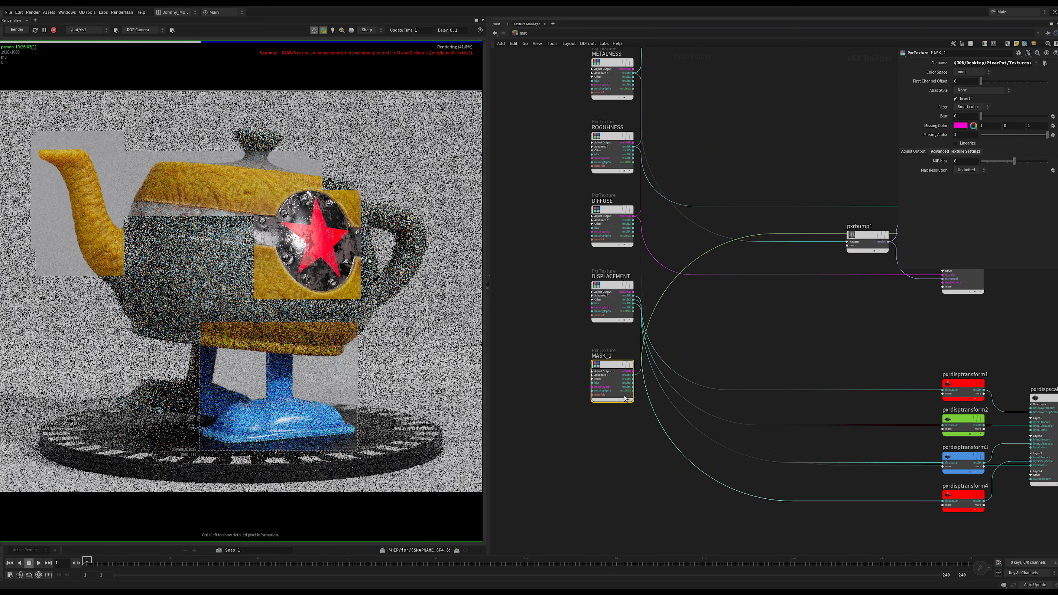
scroll(653, 454, down, 5)
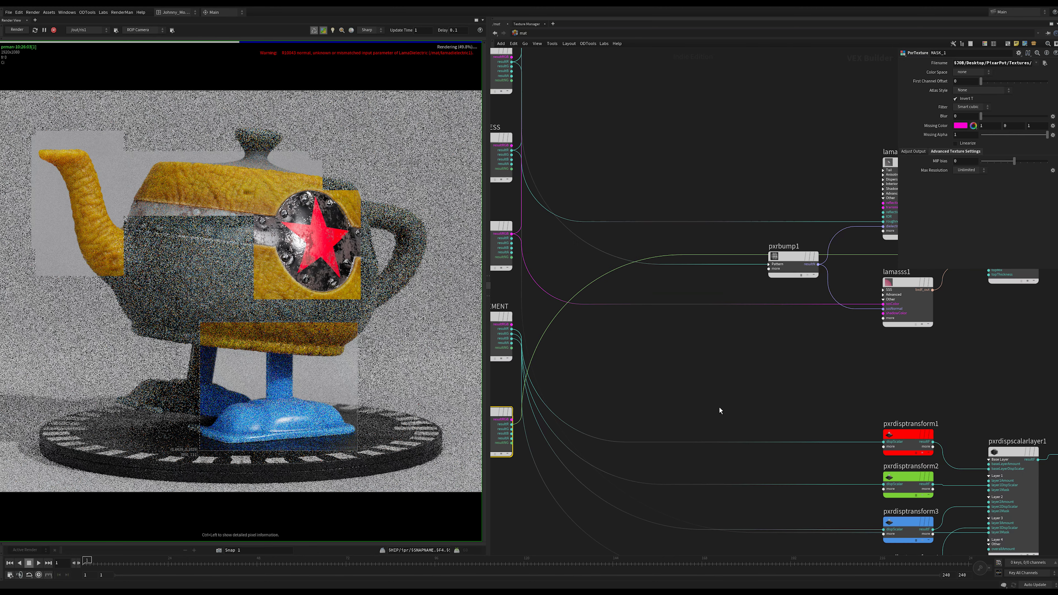
scroll(855, 296, down, 2)
middle_drag(855, 296, 757, 344)
scroll(730, 297, up, 2)
middle_drag(730, 297, 780, 340)
scroll(698, 309, up, 5)
middle_drag(644, 347, 788, 336)
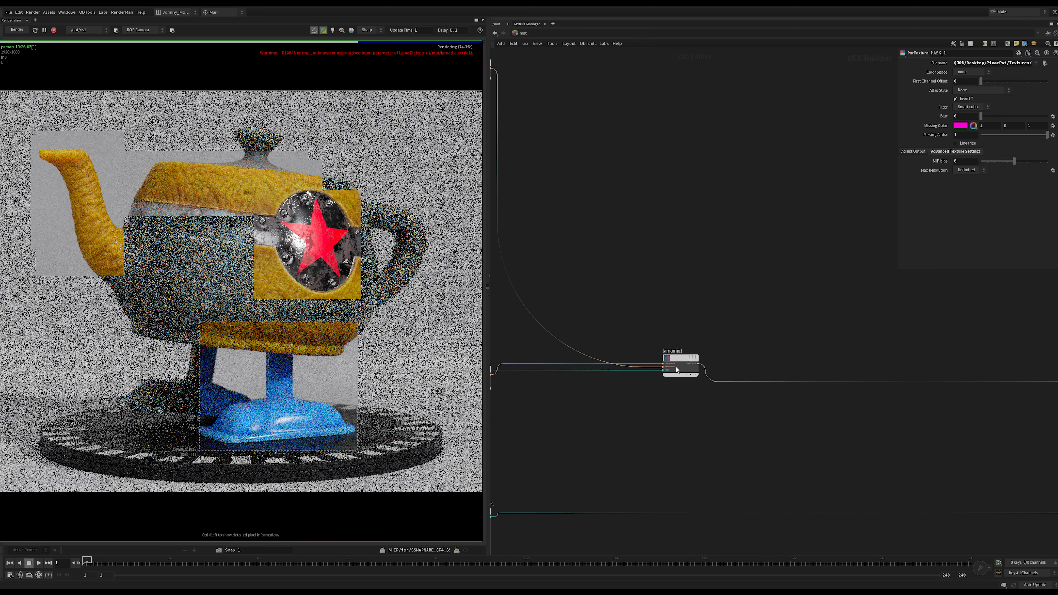
Shift lamamix1 left and insert a new LamaMix node on the wire between lamamix1 and the output.
drag(678, 352, 623, 368)
key(Tab)
text(lam)
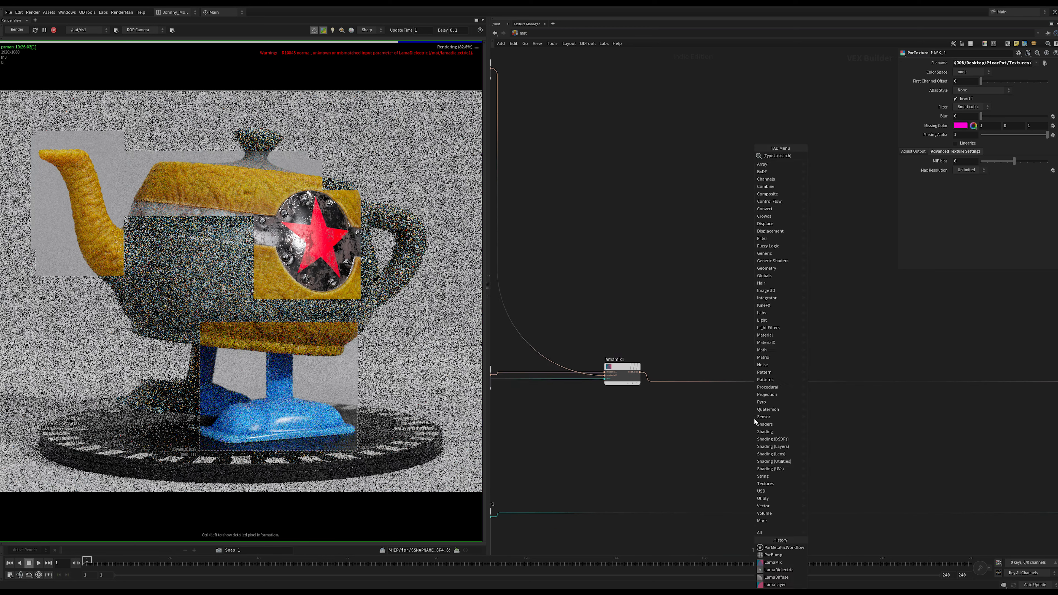
text(am)
click(827, 156)
click(819, 343)
scroll(704, 380, up, 2)
drag(629, 371, 808, 339)
drag(661, 382, 853, 365)
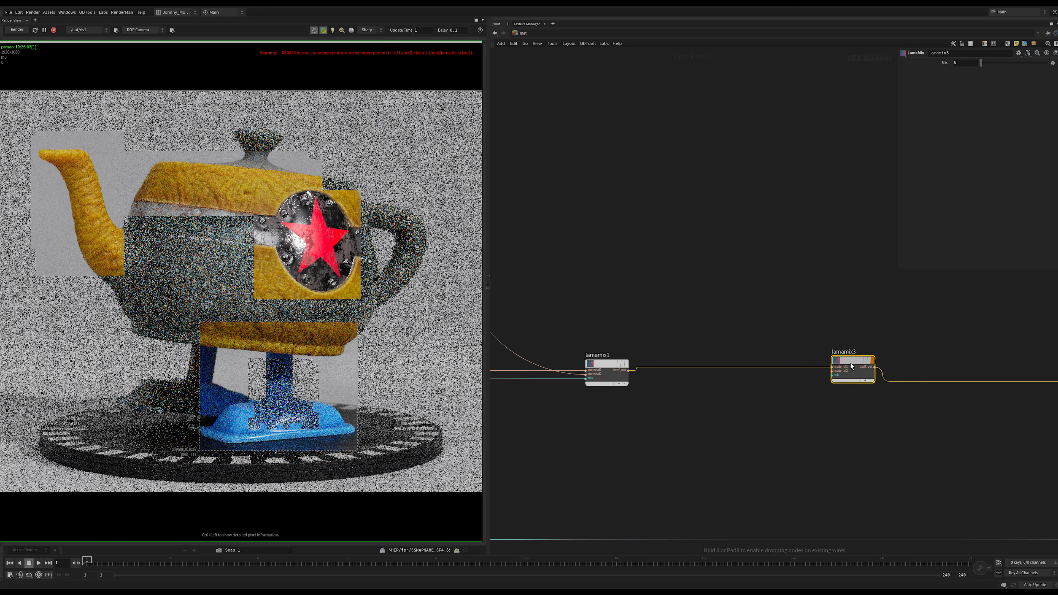
Connect the resultG output of the MASK_1 texture to lamamix3's mix input.
click(586, 378)
key(h)
scroll(530, 419, up, 4)
scroll(595, 471, up, 5)
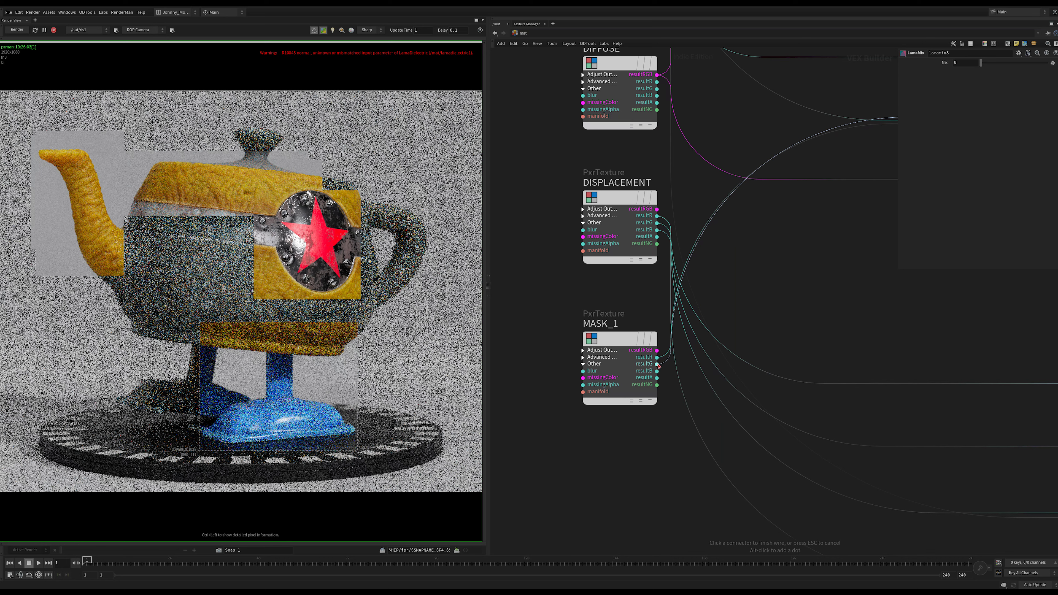
click(657, 364)
scroll(831, 313, down, 10)
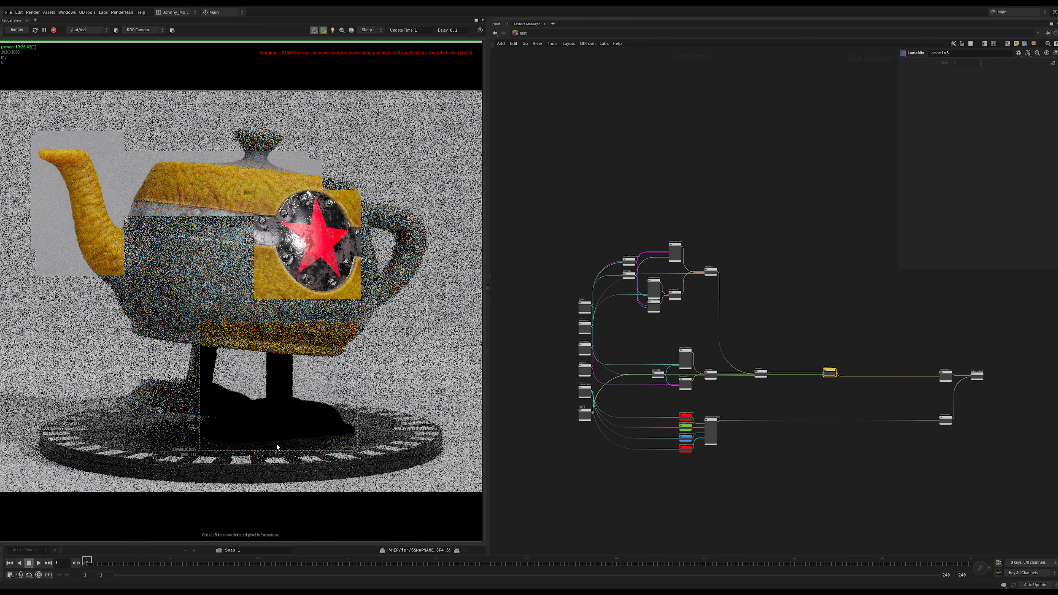
Add a LamaLayer node in the empty space above the metal and diffuse-dielectric group.
scroll(837, 288, up, 4)
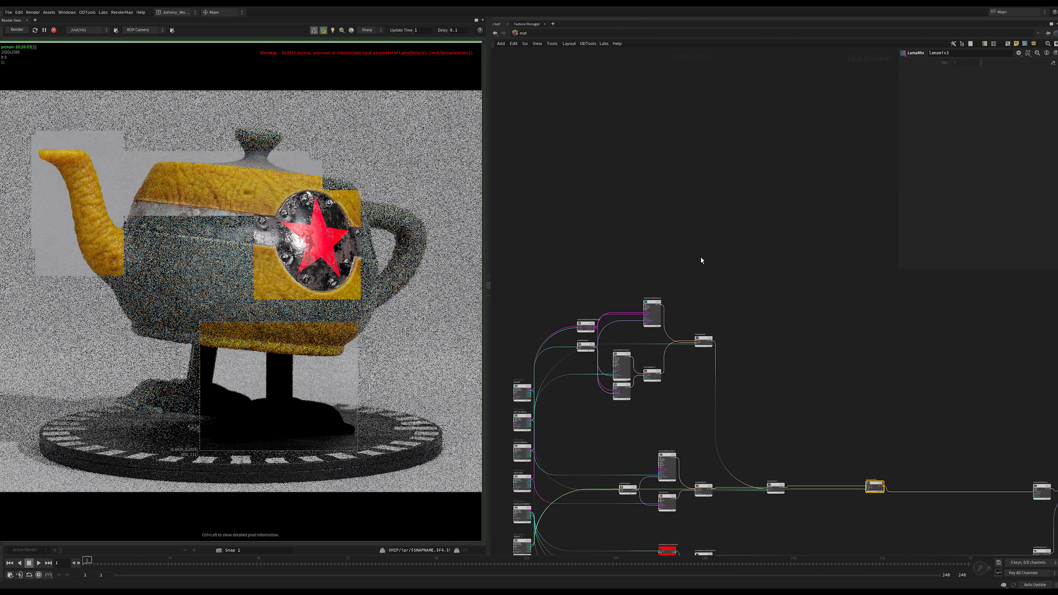
key(Tab)
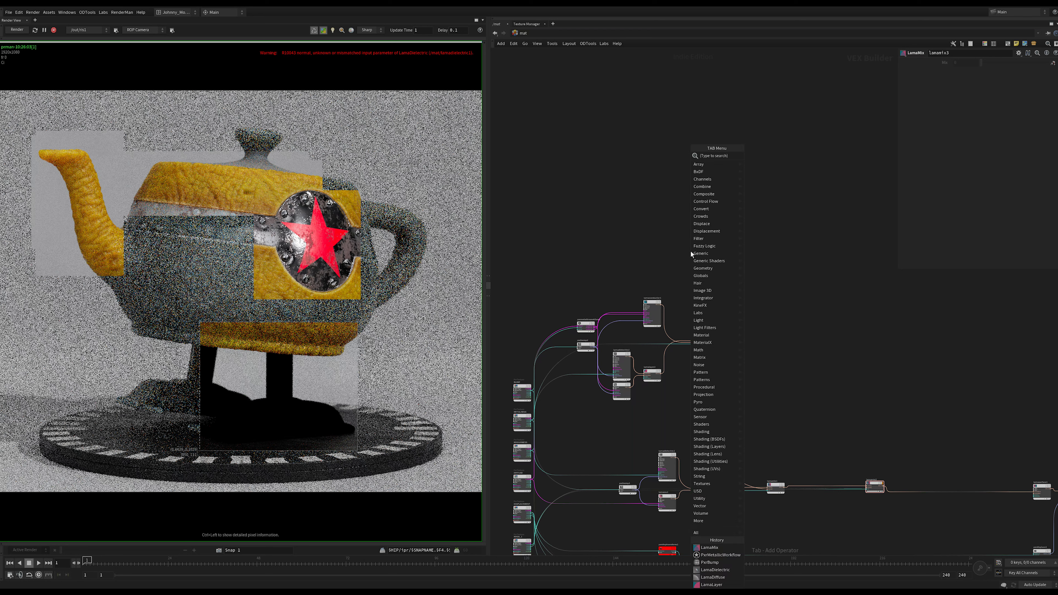
text(laye)
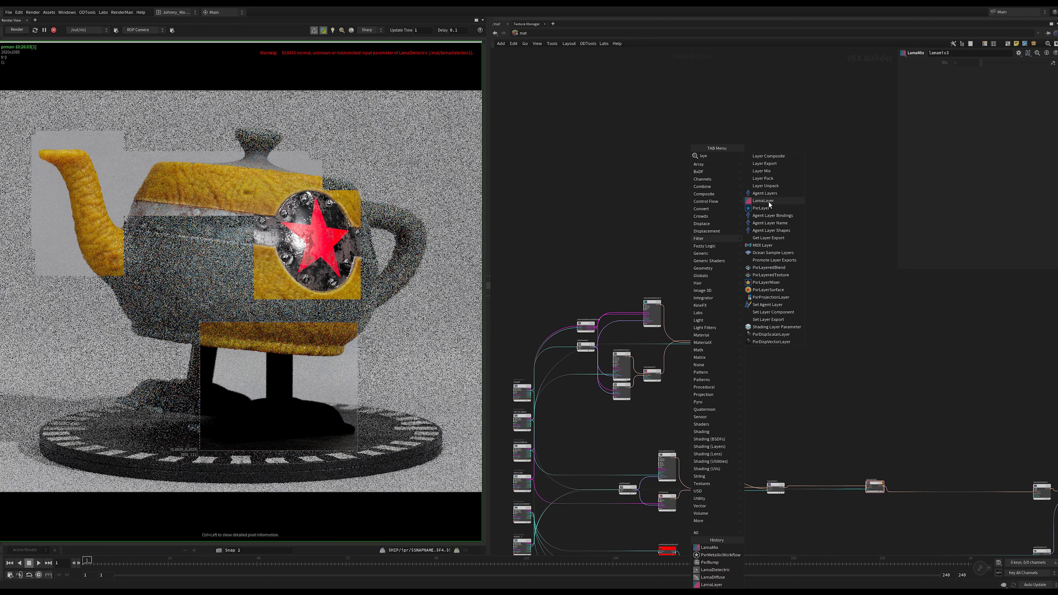
key(Escape)
click(702, 207)
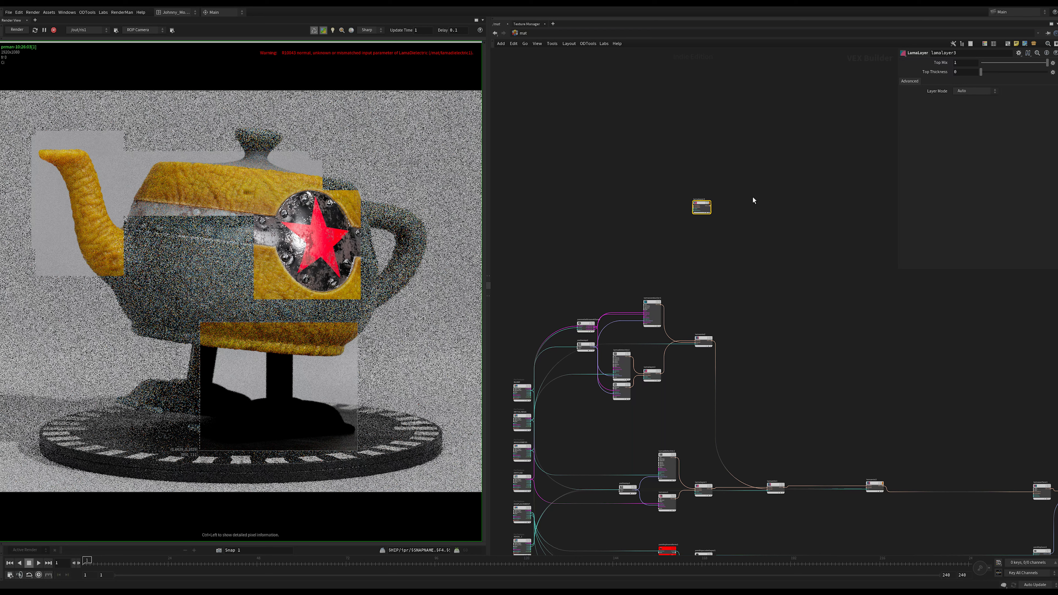
scroll(671, 251, up, 3)
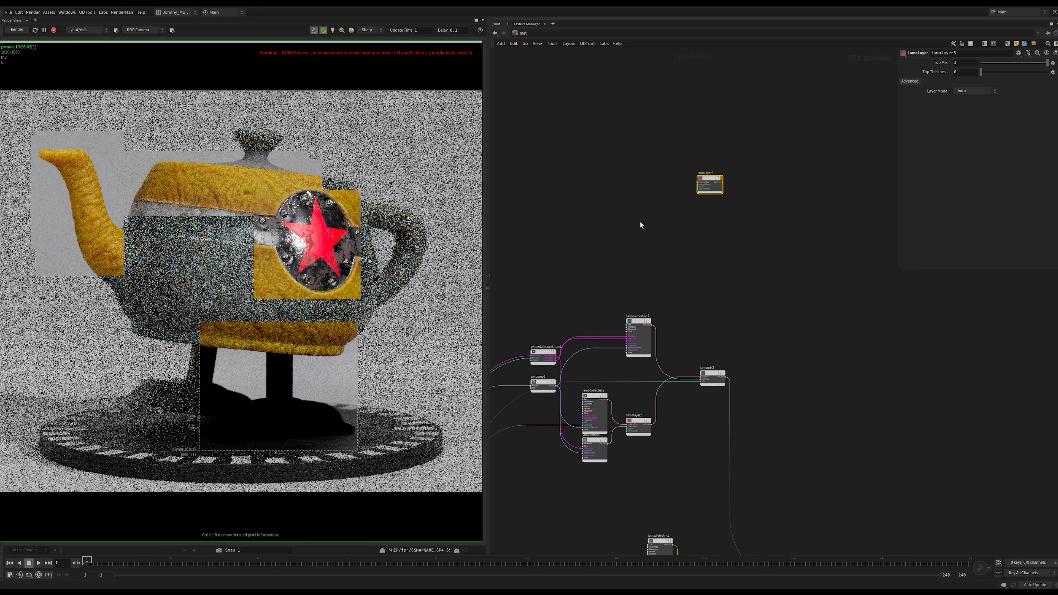
Add a LamaDiffuse node to the left of lamalayer3.
key(Tab)
text(diff)
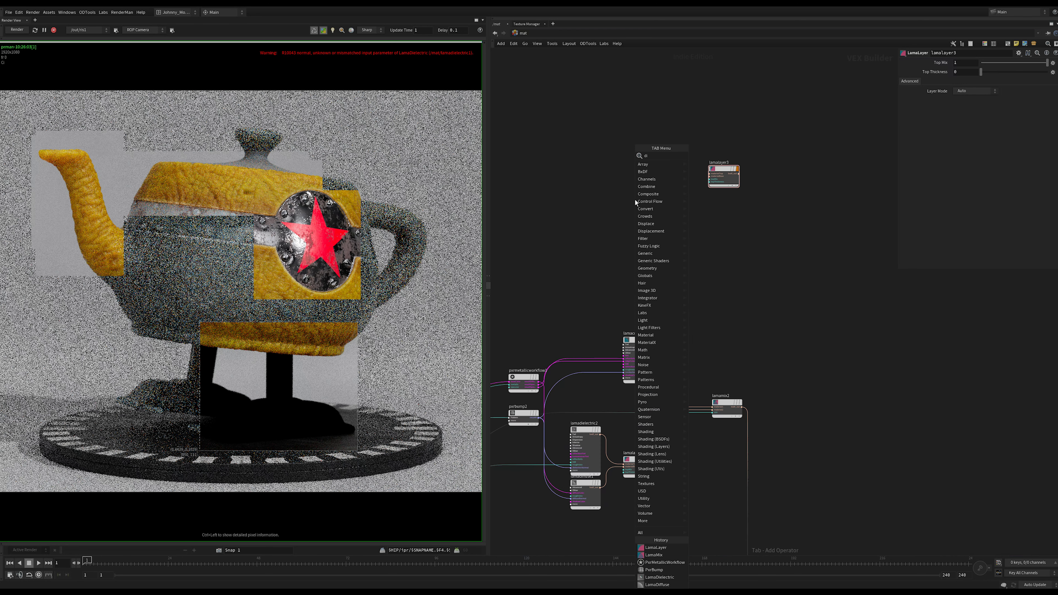
key(Down)
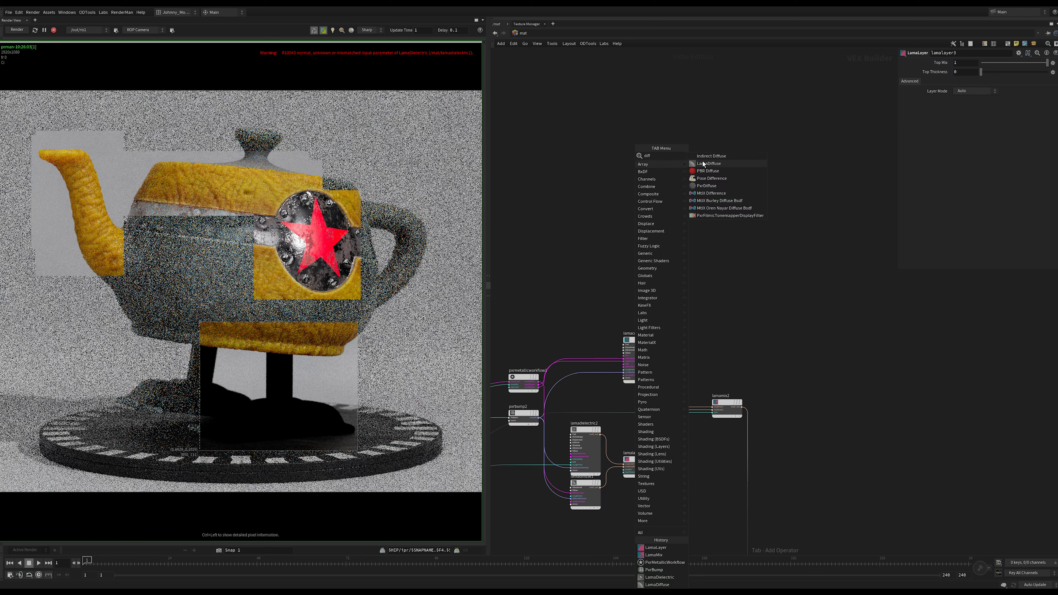
key(Return)
click(663, 211)
scroll(671, 154, up, 2)
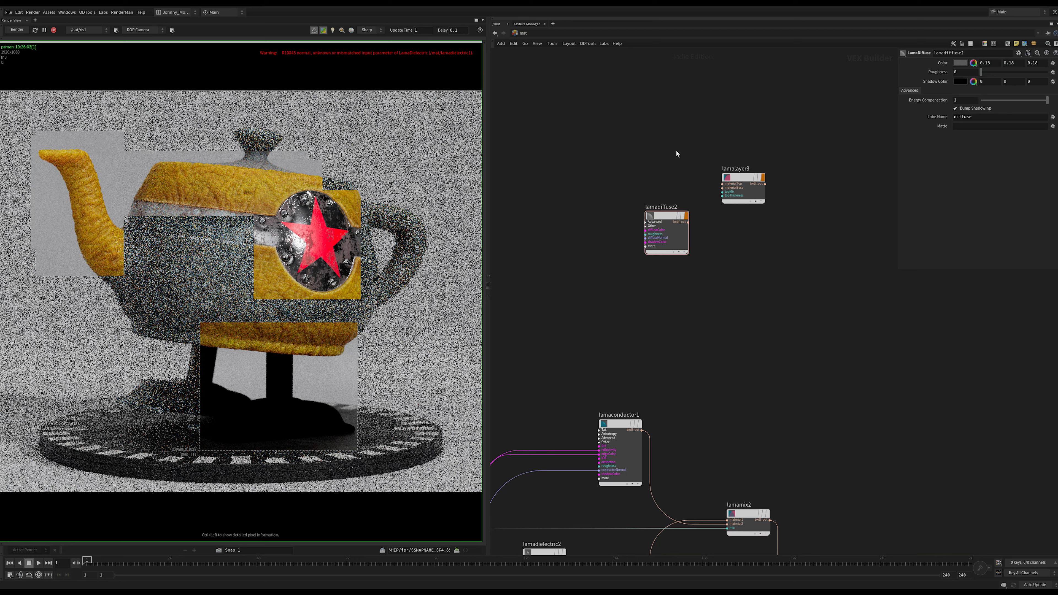
Add a LamaDielectric node directly above lamadiffuse2.
key(Tab)
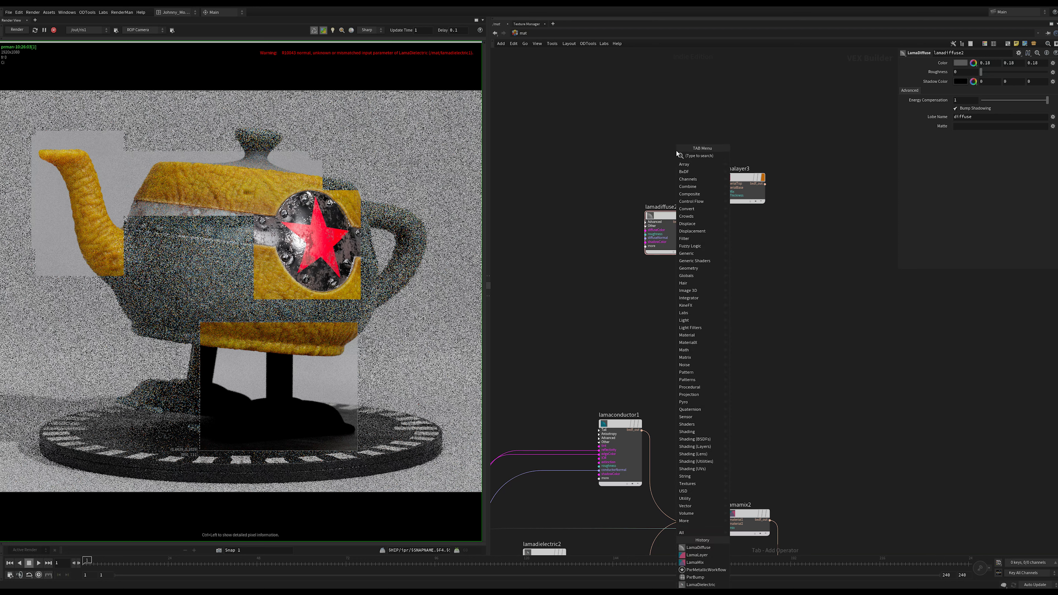
text(diel)
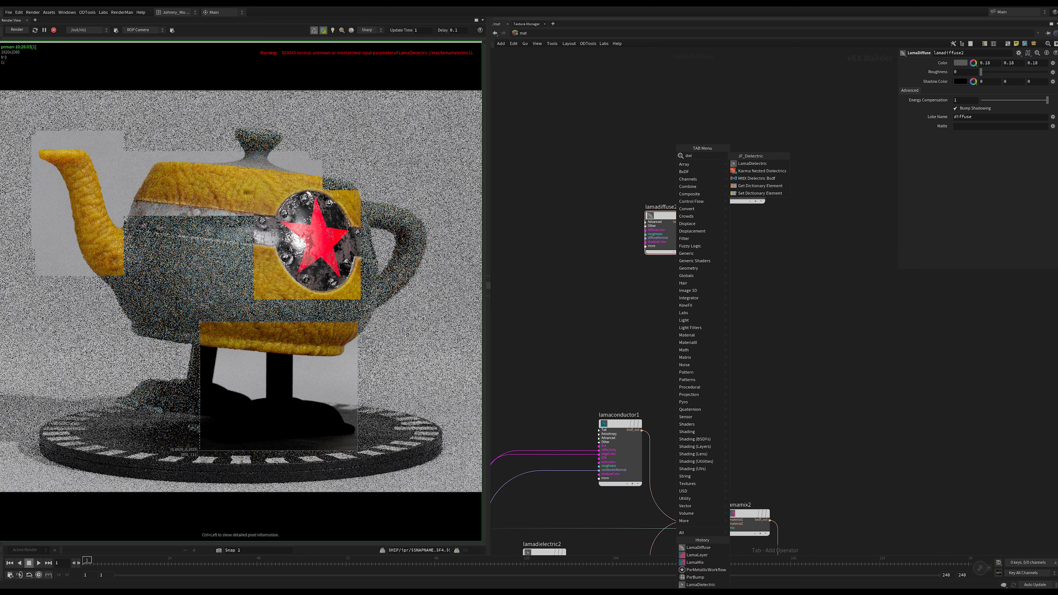
click(760, 165)
click(655, 137)
scroll(705, 137, up, 2)
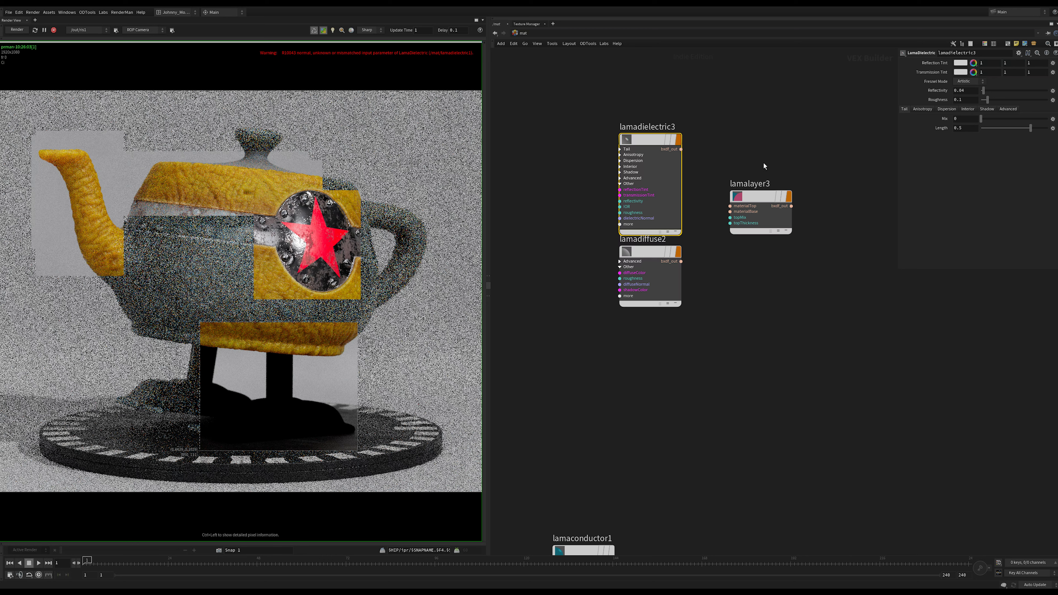
Connect lamadiffuse2 to lamalayer3's materialBase input and lamadielectric3 to its materialTop input.
drag(764, 166, 621, 317)
click(747, 318)
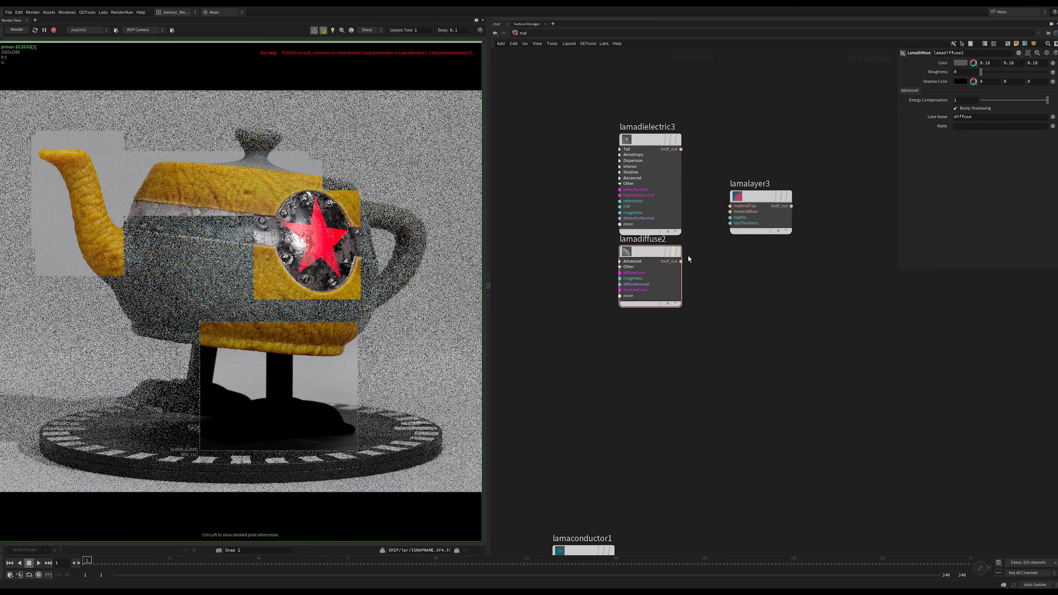
drag(682, 261, 736, 218)
drag(680, 149, 732, 207)
Connect lamalayer3's bxdf_out output to the material2 input of lamamix3.
scroll(933, 354, down, 3)
middle_drag(794, 347, 650, 291)
scroll(725, 315, up, 1)
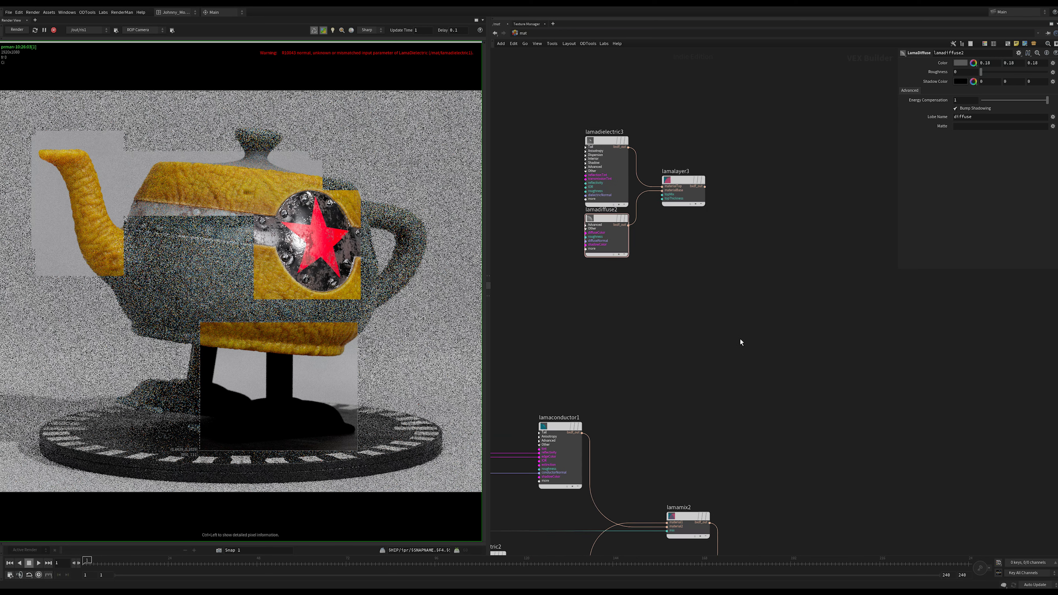
middle_drag(740, 339, 699, 235)
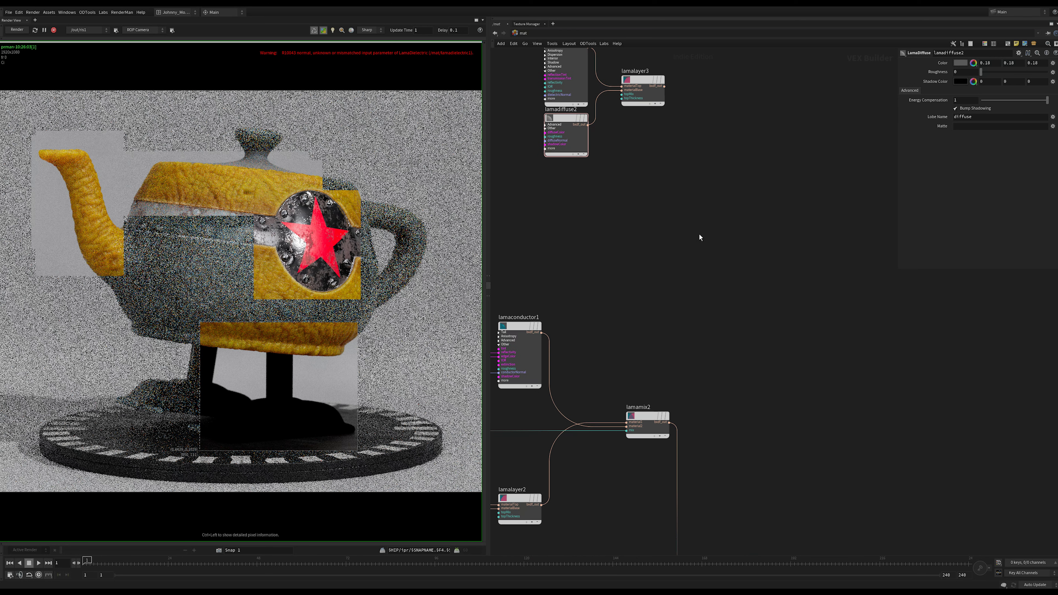
click(665, 87)
scroll(844, 355, down, 4)
middle_drag(904, 394, 721, 205)
scroll(817, 382, up, 3)
scroll(747, 407, up, 2)
click(722, 368)
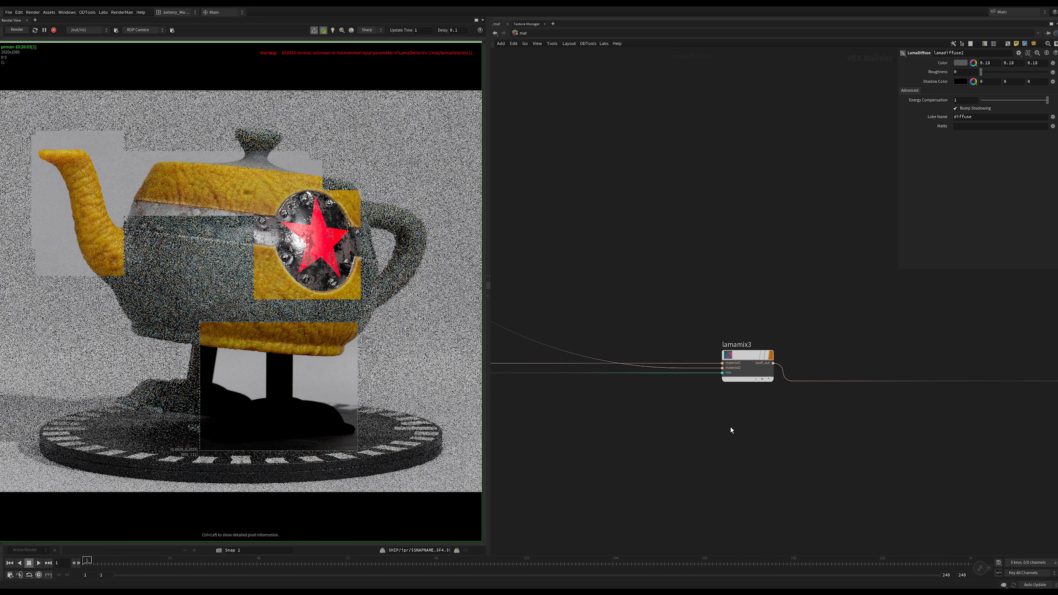
Connect the DIFFUSE texture's resultRGB output to lamadiffuse2's diffuseColor input.
scroll(683, 436, down, 4)
middle_drag(601, 333, 791, 405)
scroll(675, 284, up, 3)
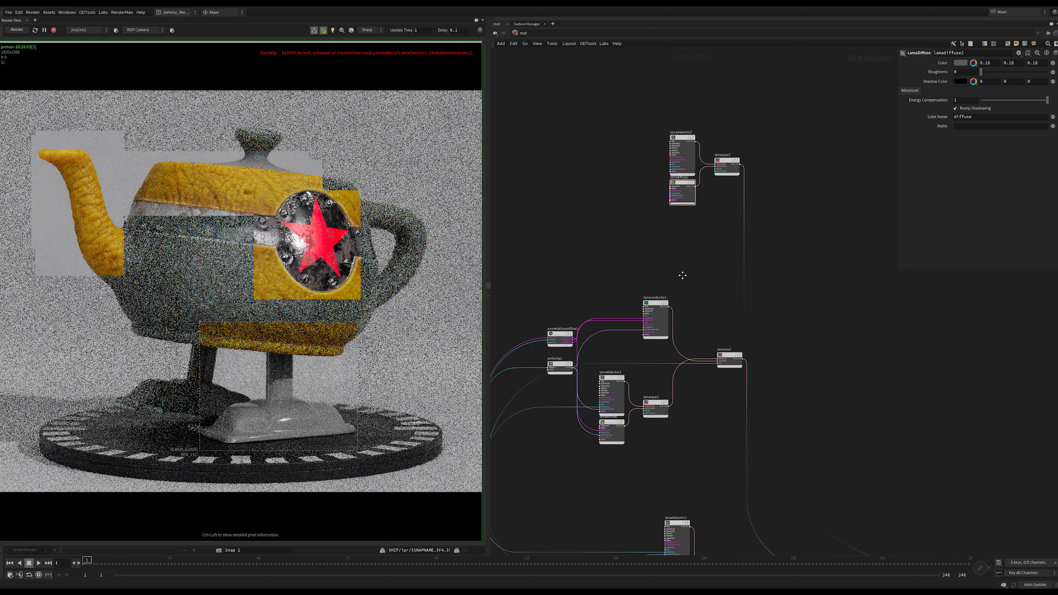
middle_drag(662, 277, 737, 286)
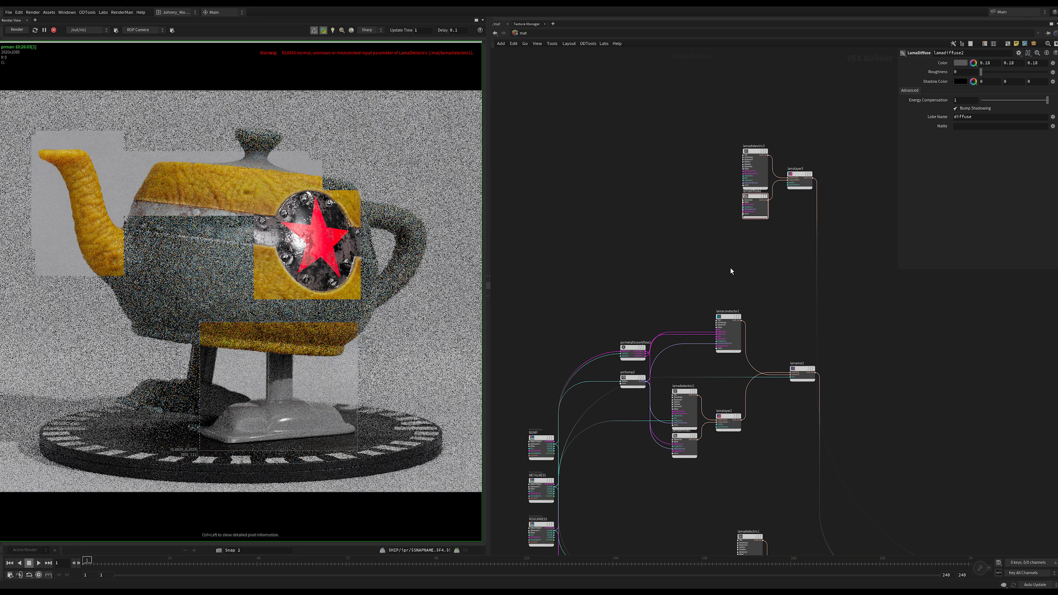
middle_drag(729, 270, 728, 266)
scroll(709, 221, up, 3)
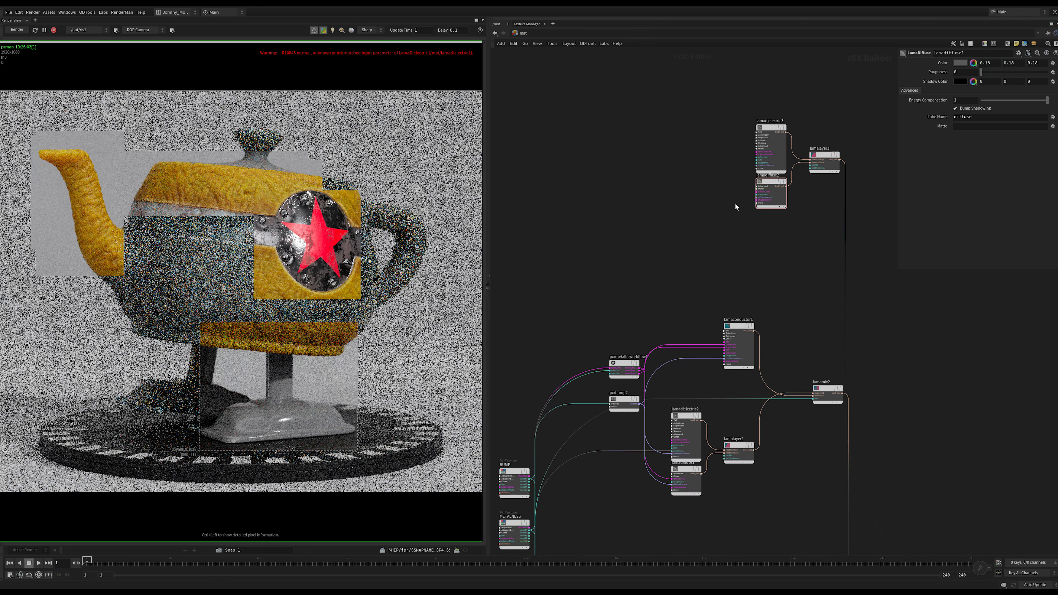
click(769, 183)
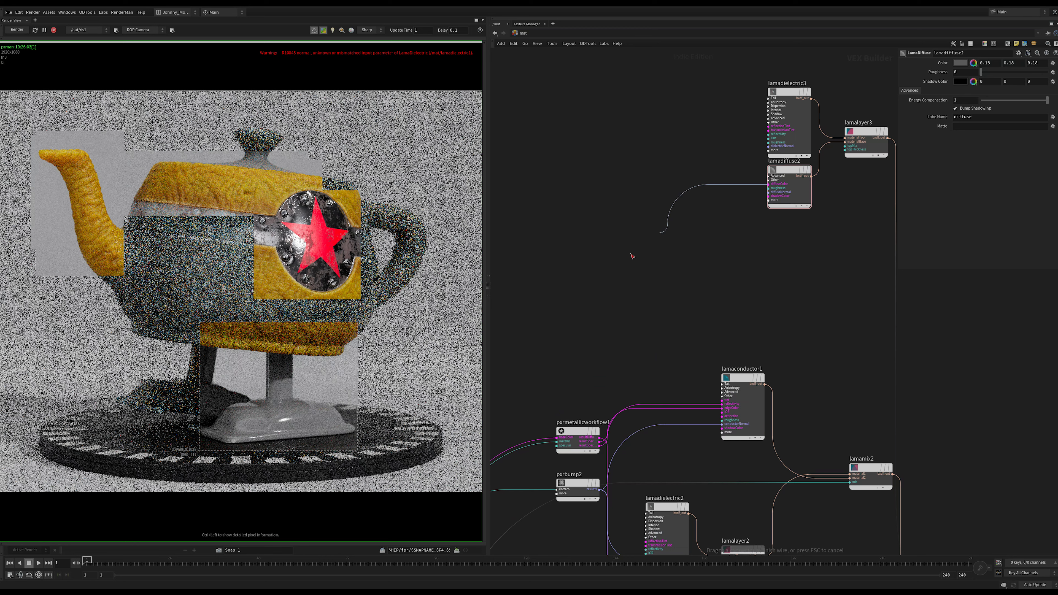
scroll(631, 255, down, 3)
scroll(622, 368, up, 5)
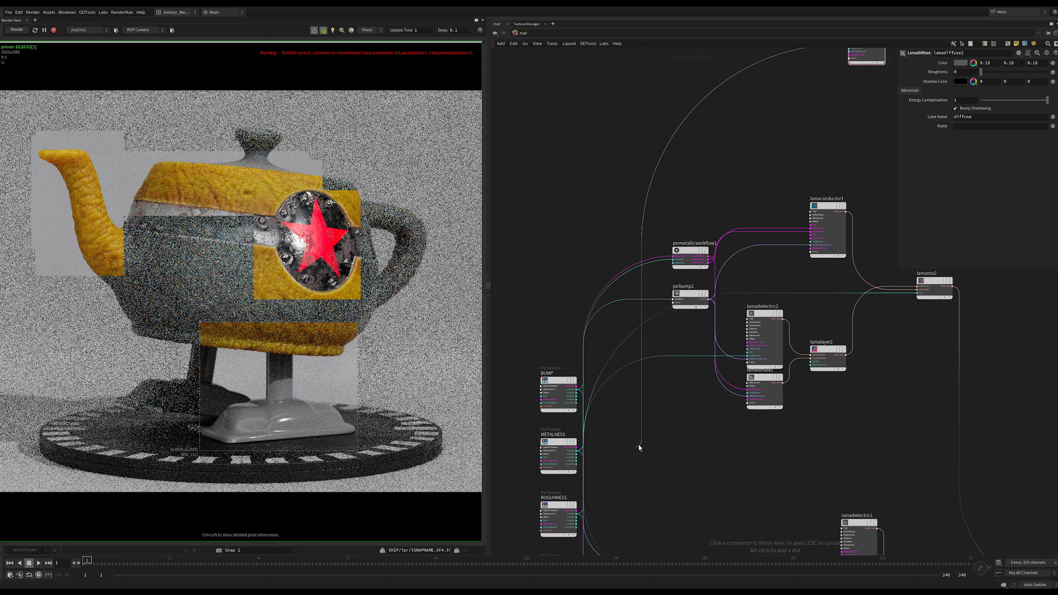
middle_drag(627, 437, 672, 302)
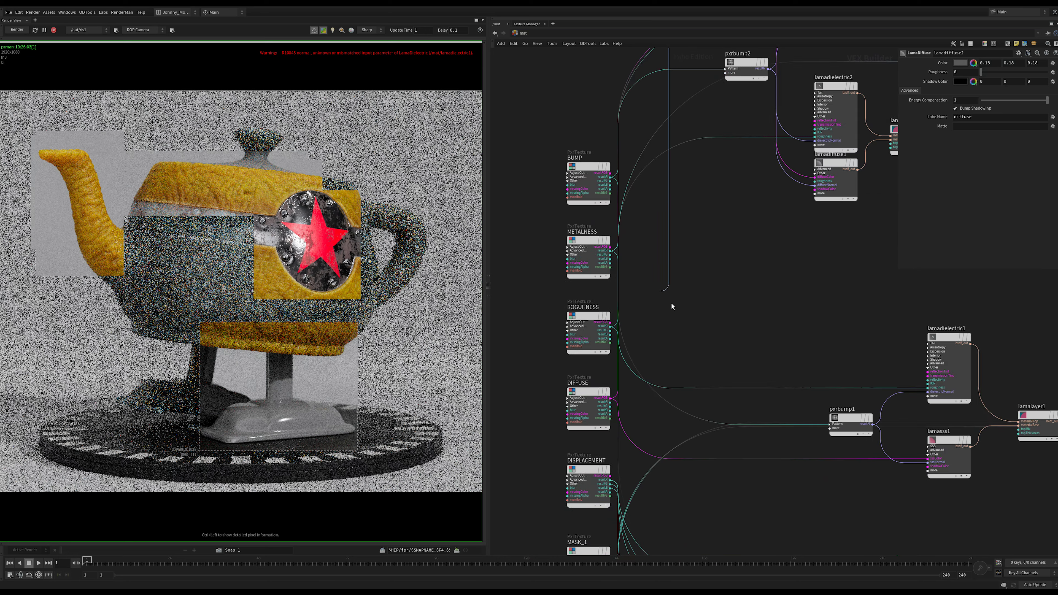
scroll(635, 418, up, 3)
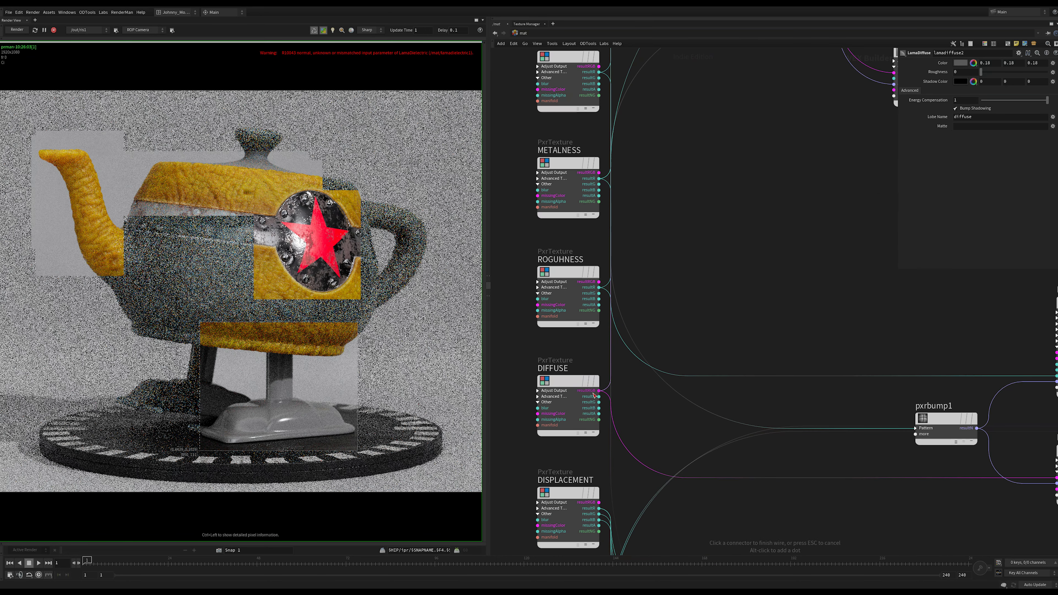
Connect the ROGUHNESS texture's resultR output to lamadielectric3's roughness input.
scroll(686, 327, down, 3)
middle_drag(694, 333, 648, 418)
middle_drag(801, 395, 673, 431)
middle_drag(755, 401, 720, 389)
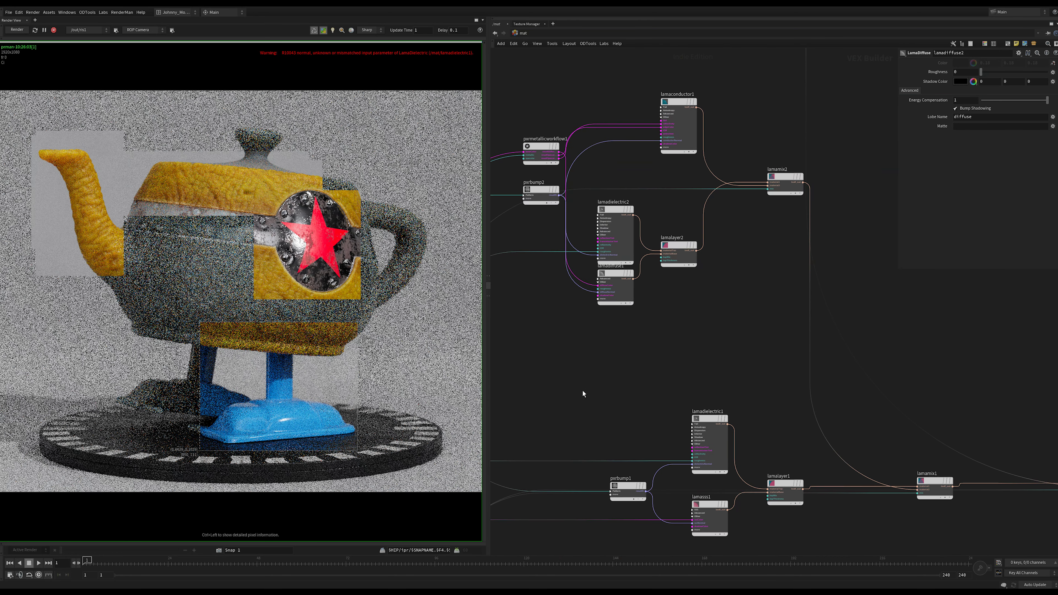
scroll(585, 392, down, 5)
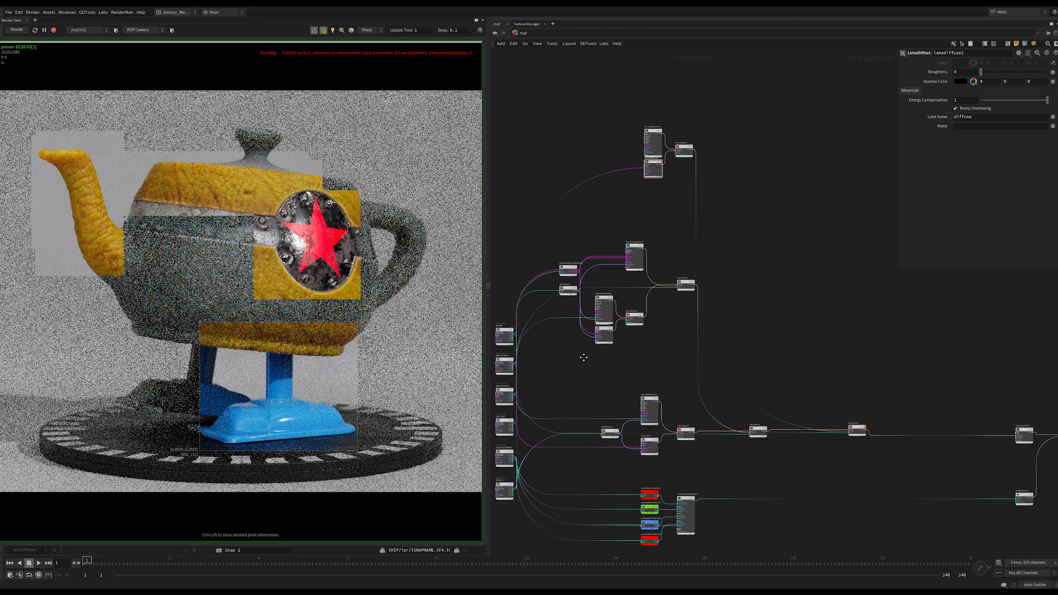
middle_drag(582, 354, 602, 442)
scroll(667, 200, up, 5)
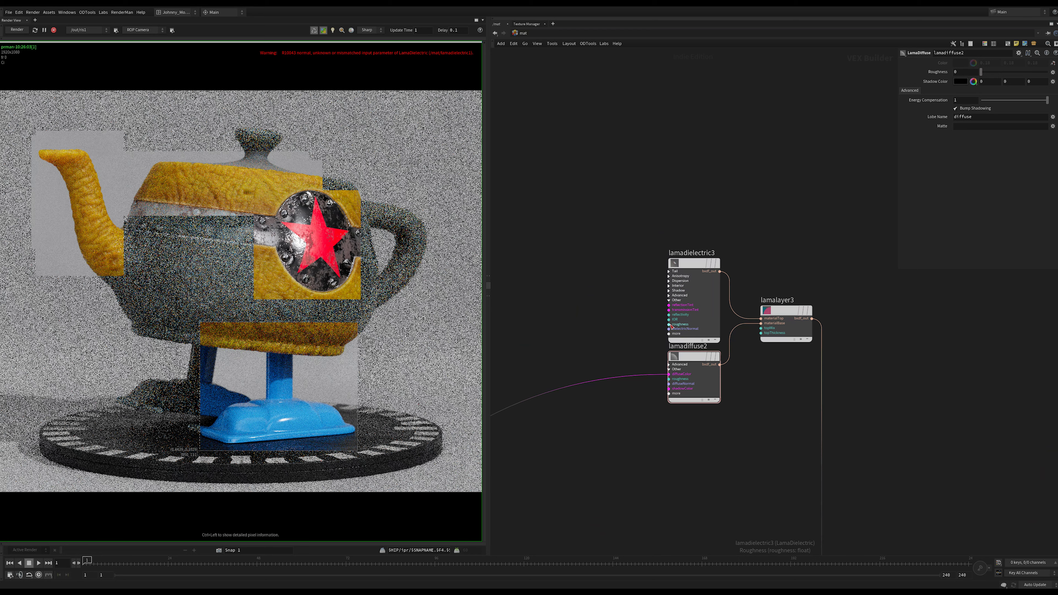
click(669, 324)
scroll(720, 460, down, 8)
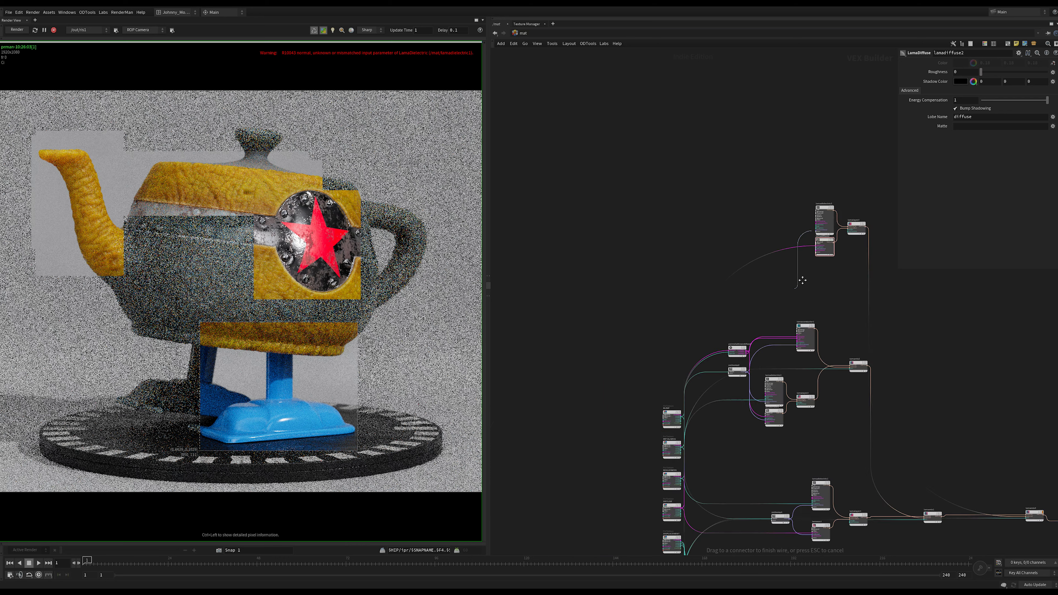
scroll(719, 459, up, 6)
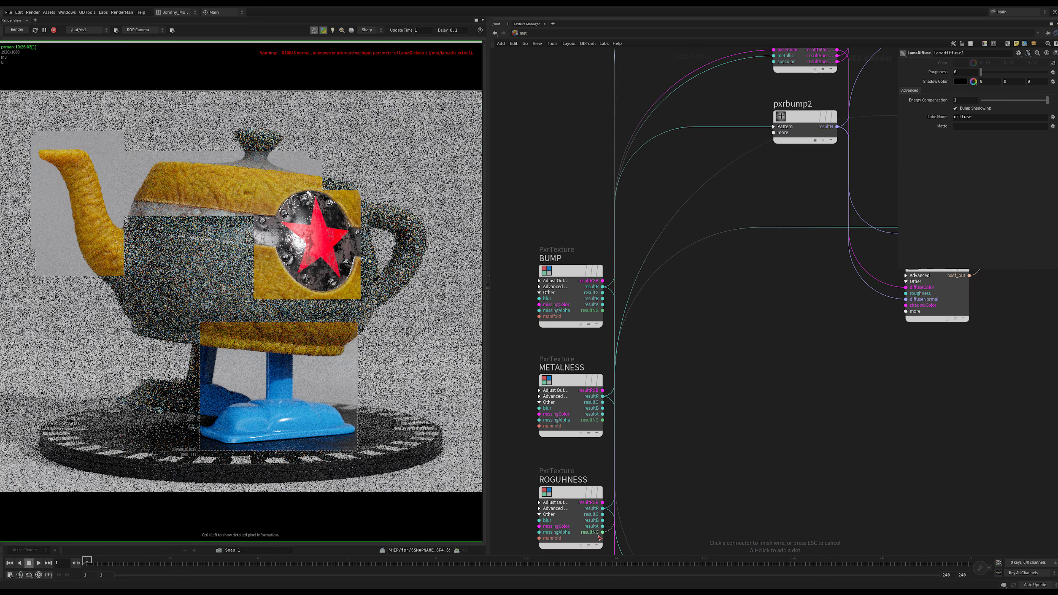
click(603, 509)
Add a PxrBump node just below and in front of lamadiffuse2.
scroll(725, 407, down, 7)
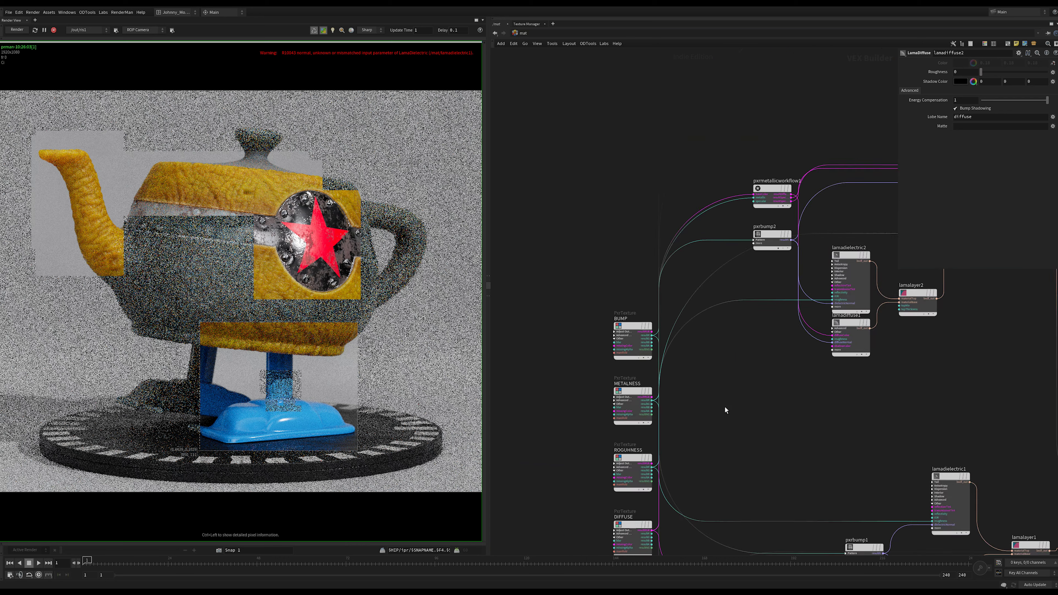
scroll(695, 223, up, 4)
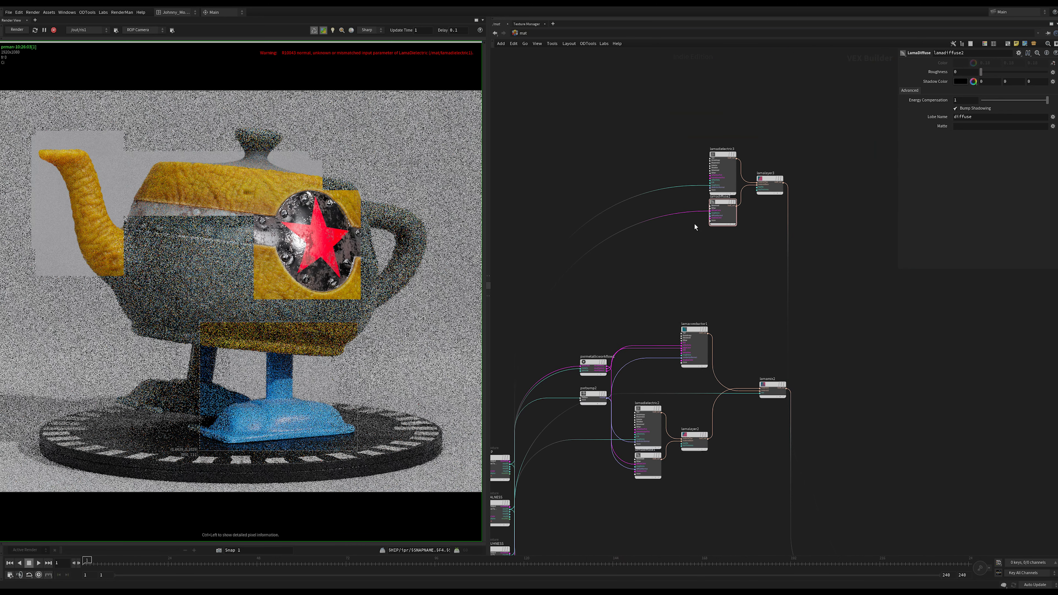
scroll(651, 343, up, 3)
middle_drag(718, 353, 821, 394)
scroll(663, 359, down, 1)
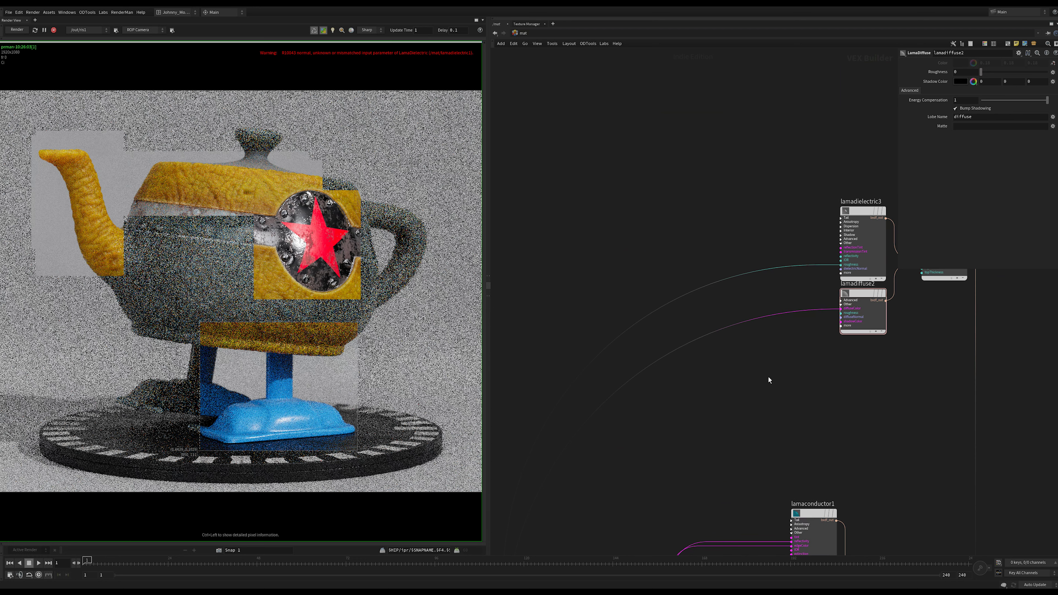
key(Tab)
text(bump)
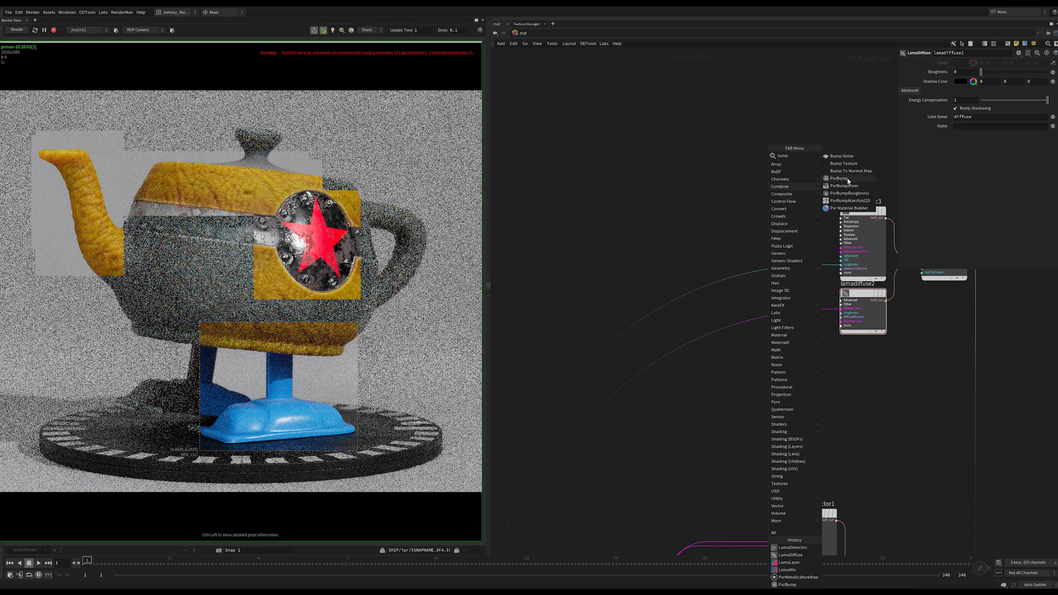
click(848, 178)
click(750, 362)
scroll(807, 374, up, 1)
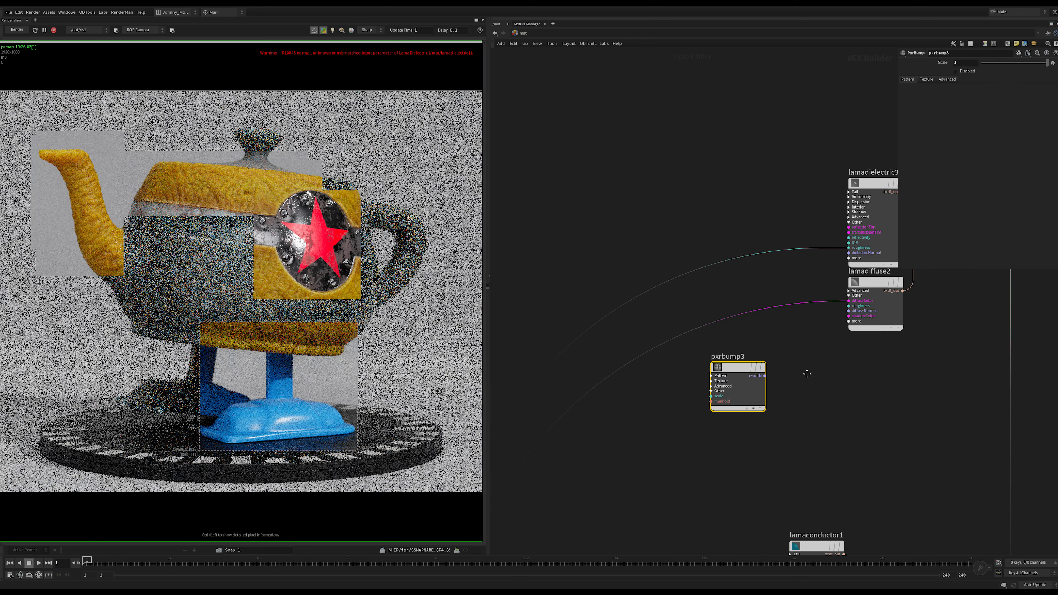
Connect pxrbump3's resultN output to lamadielectric3's dielectricNormal input and lamadiffuse2's diffuseNormal input.
middle_drag(807, 374, 575, 428)
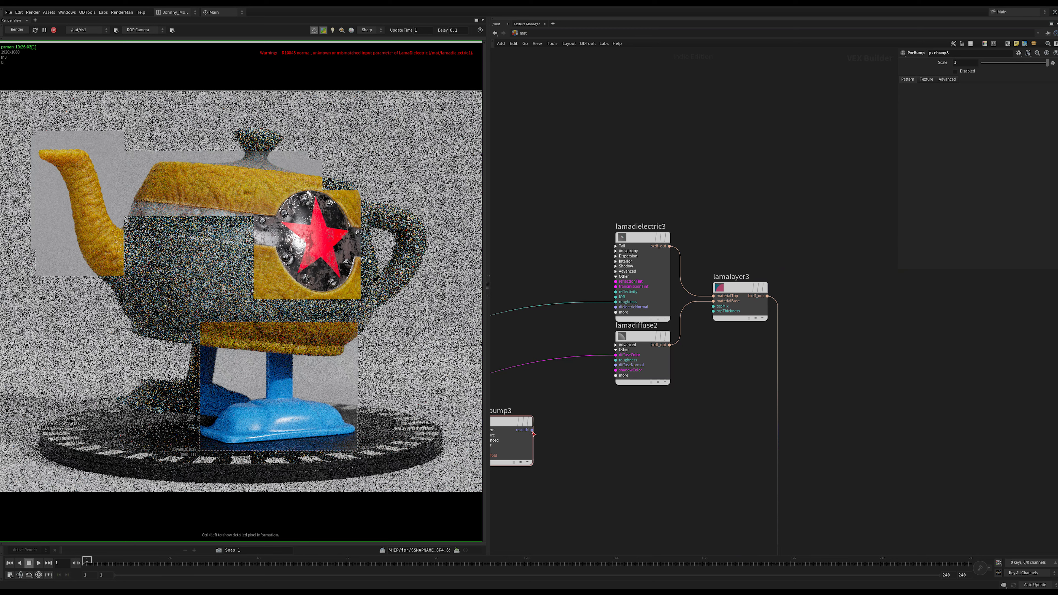
drag(533, 431, 616, 307)
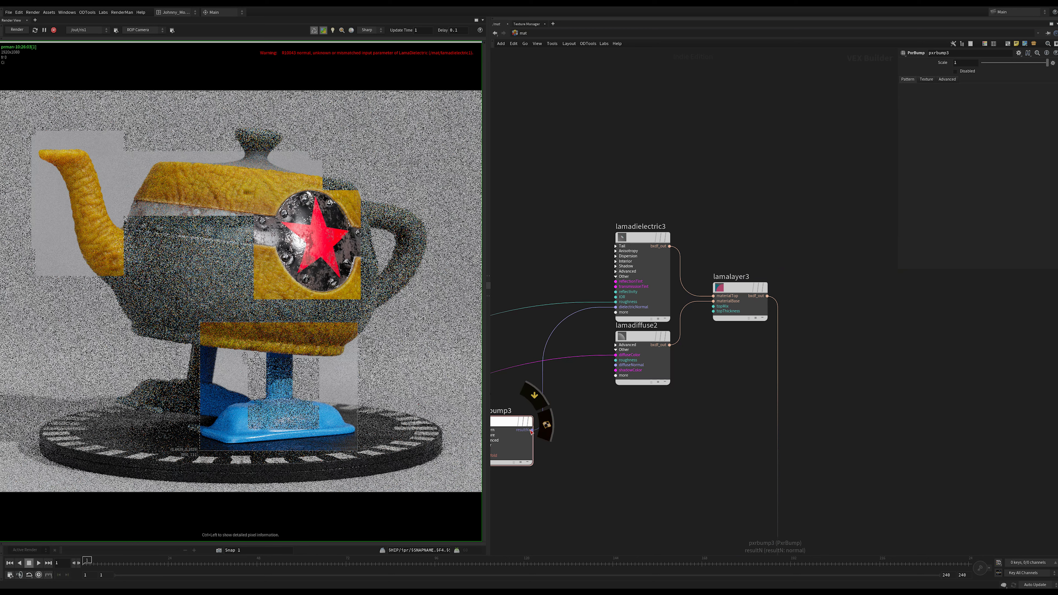
drag(532, 430, 616, 365)
Place the JF_Base preset network in the empty area above lamadielectric3 and delete all its nodes again.
scroll(625, 439, down, 3)
middle_drag(625, 439, 659, 447)
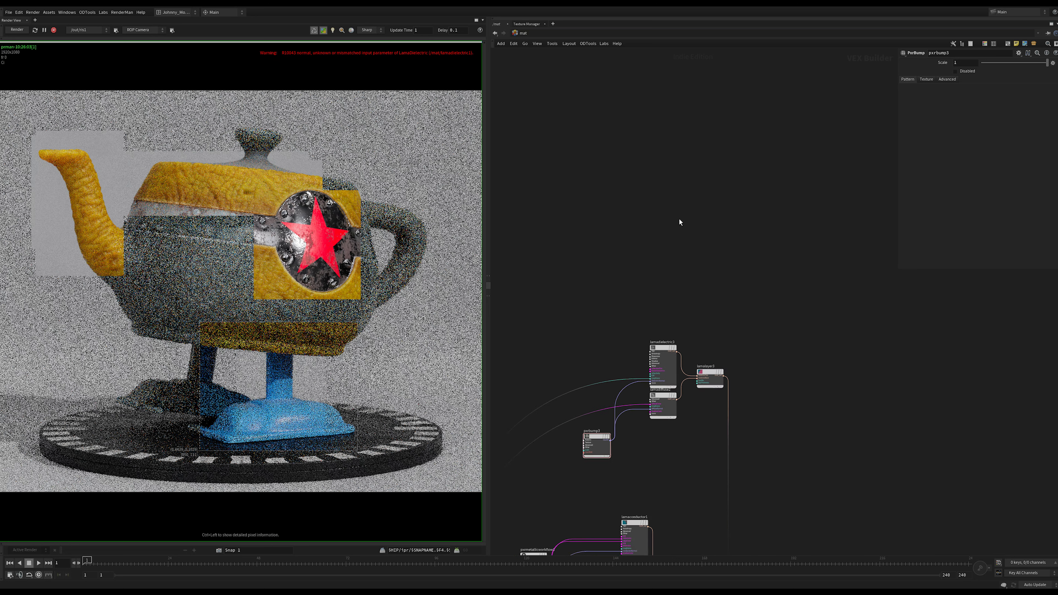
key(Tab)
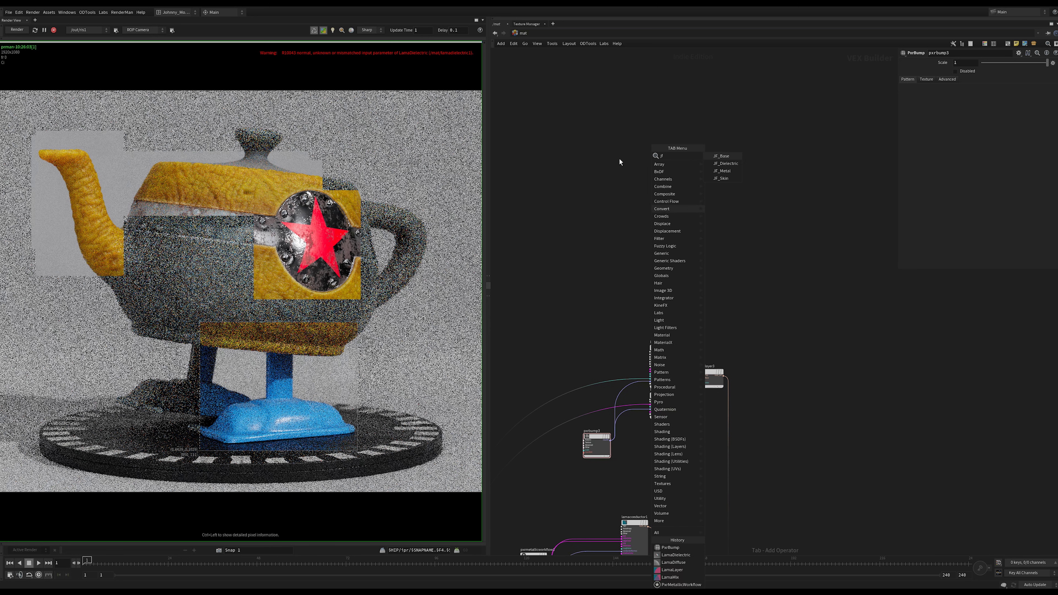
click(725, 156)
click(738, 132)
middle_drag(628, 177, 644, 259)
drag(777, 273, 561, 117)
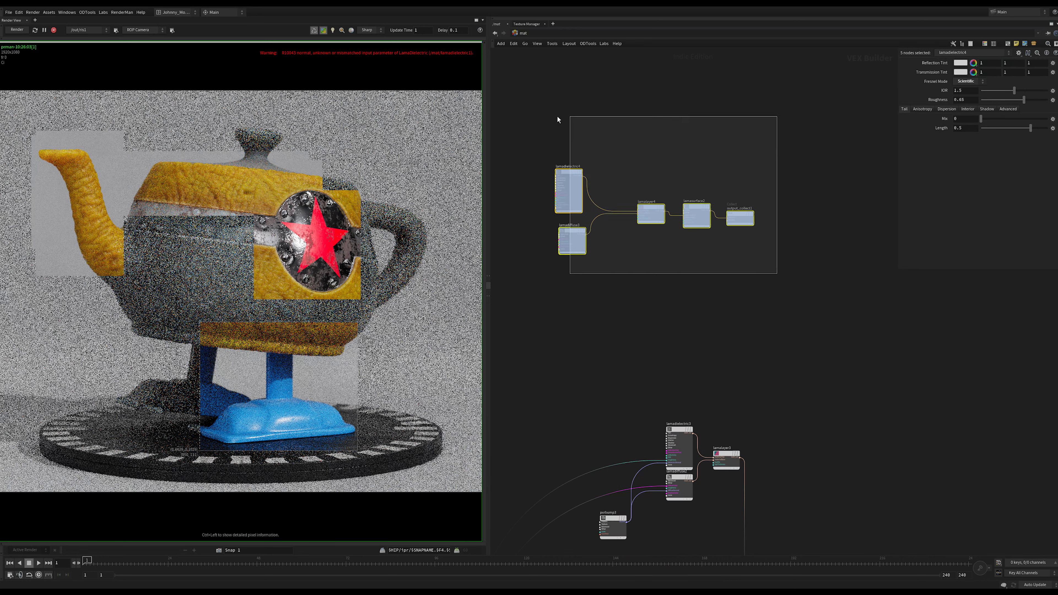
key(Delete)
Place the JF_Skin preset network above lamadielectric3, spread out its nodes and select its LamaSSS node to show the parameters.
key(Tab)
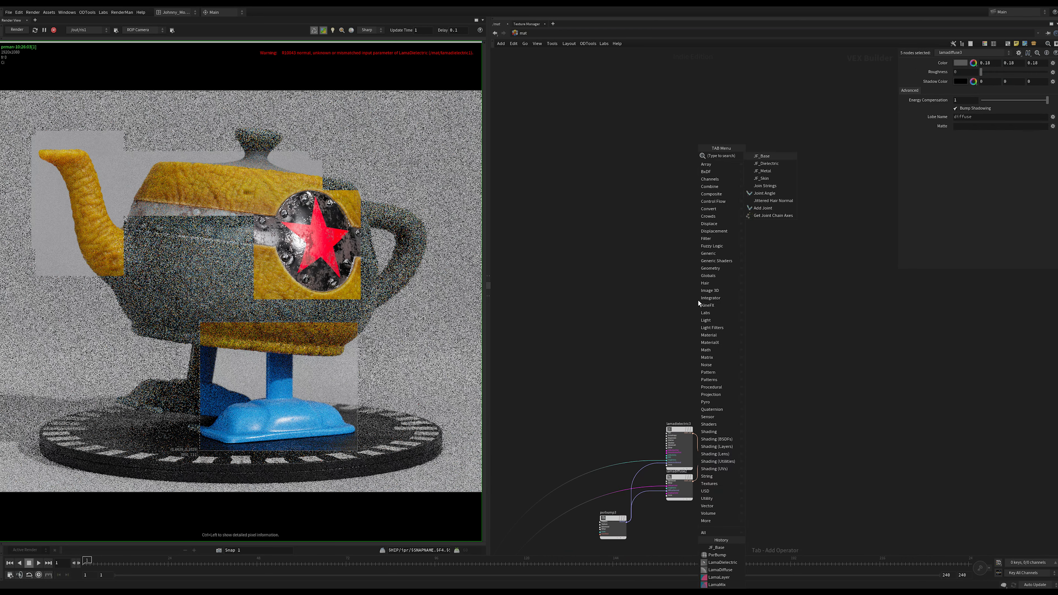
click(776, 180)
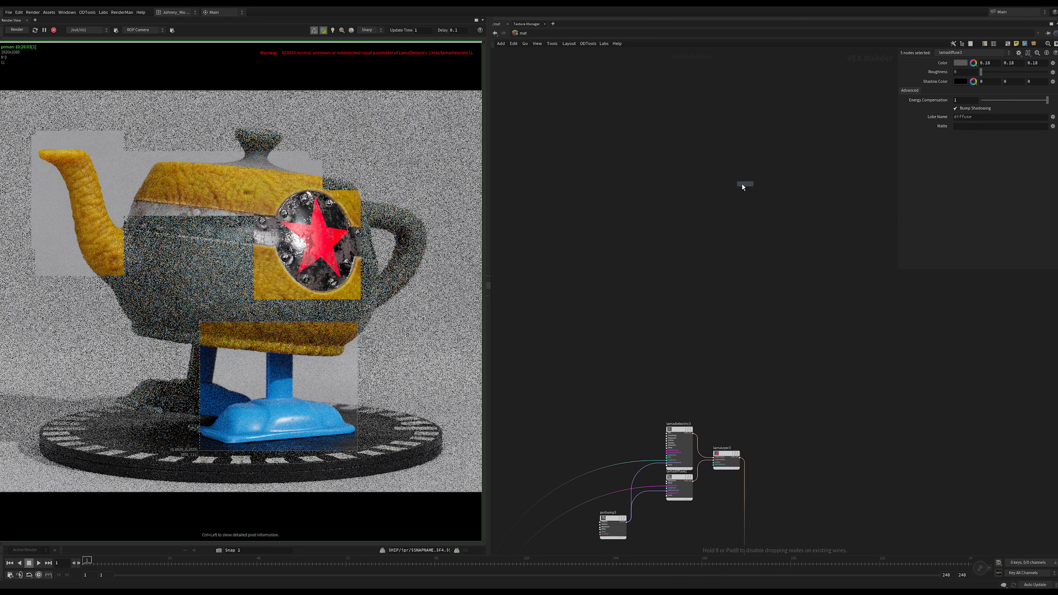
click(744, 186)
middle_drag(768, 329, 738, 393)
drag(680, 161, 606, 205)
drag(590, 161, 654, 250)
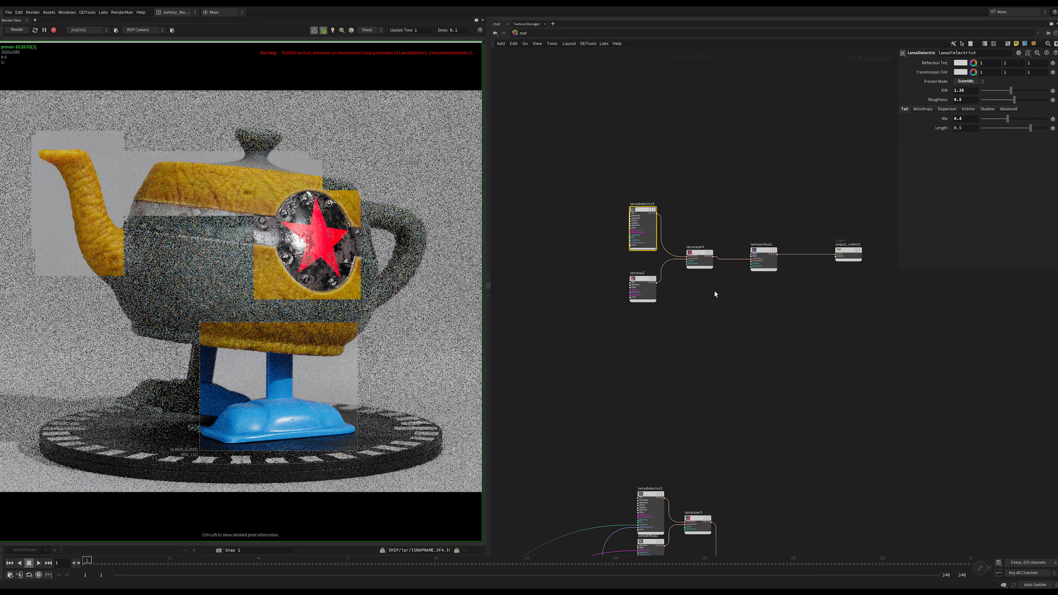
drag(619, 288, 617, 285)
scroll(781, 330, down, 3)
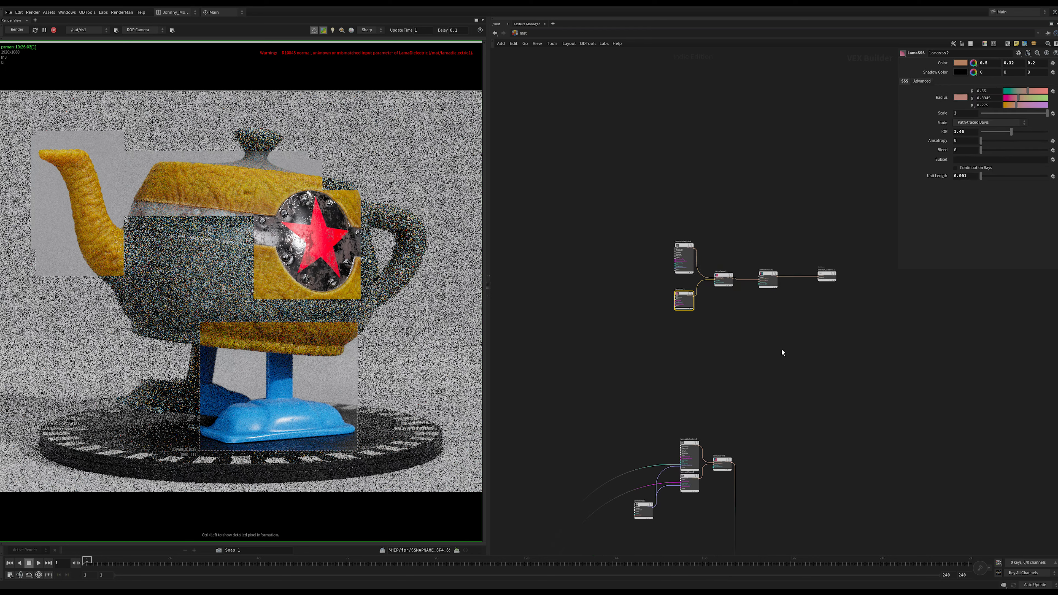
Delete all nodes of the JF_Skin preset network.
middle_drag(782, 349, 733, 346)
drag(789, 350, 609, 204)
key(Delete)
Connect the BUMP texture's output to the Pattern input of pxrbump3.
scroll(686, 327, down, 5)
middle_drag(682, 329, 718, 220)
scroll(706, 324, up, 3)
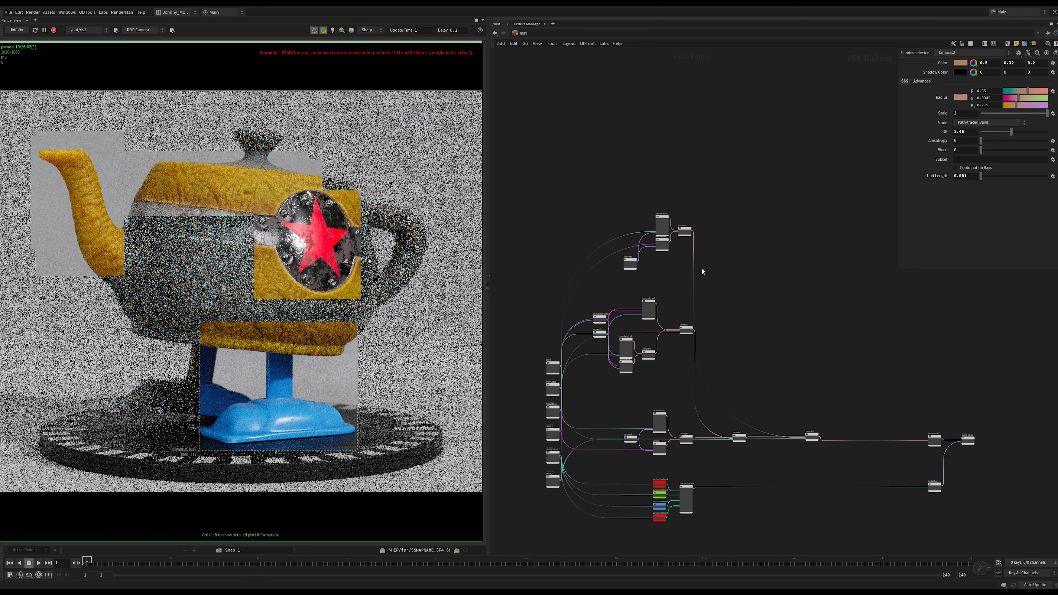
scroll(683, 278, up, 6)
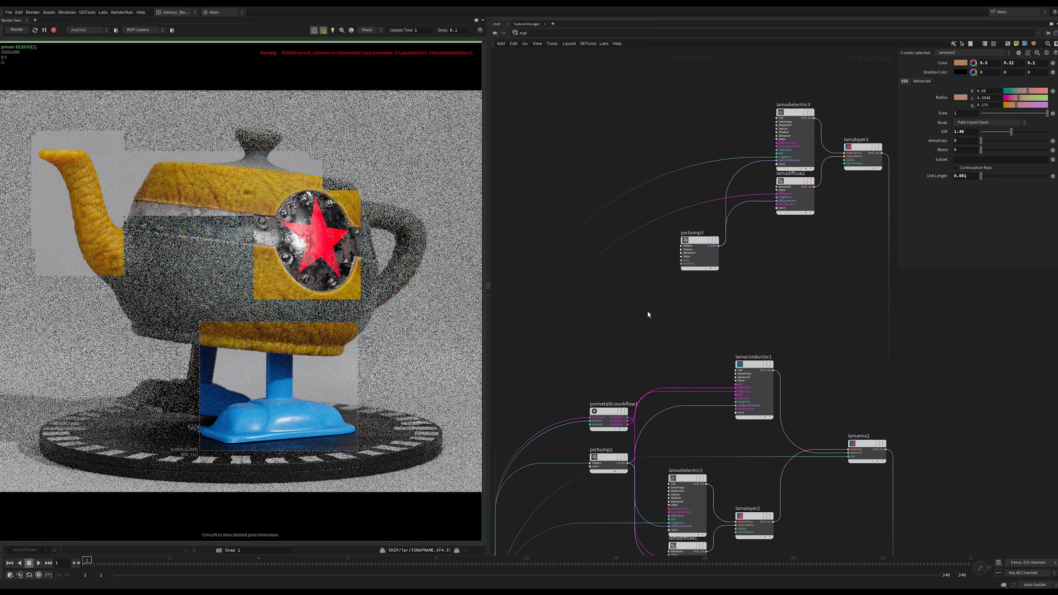
scroll(654, 285, up, 3)
scroll(627, 313, down, 3)
middle_drag(562, 428, 636, 297)
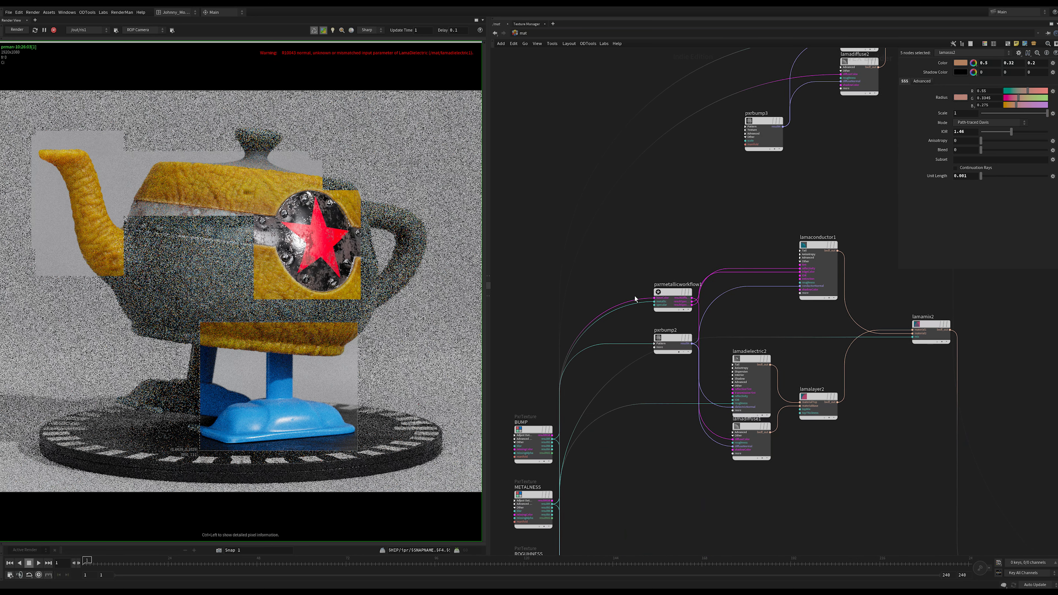
middle_drag(599, 423, 599, 420)
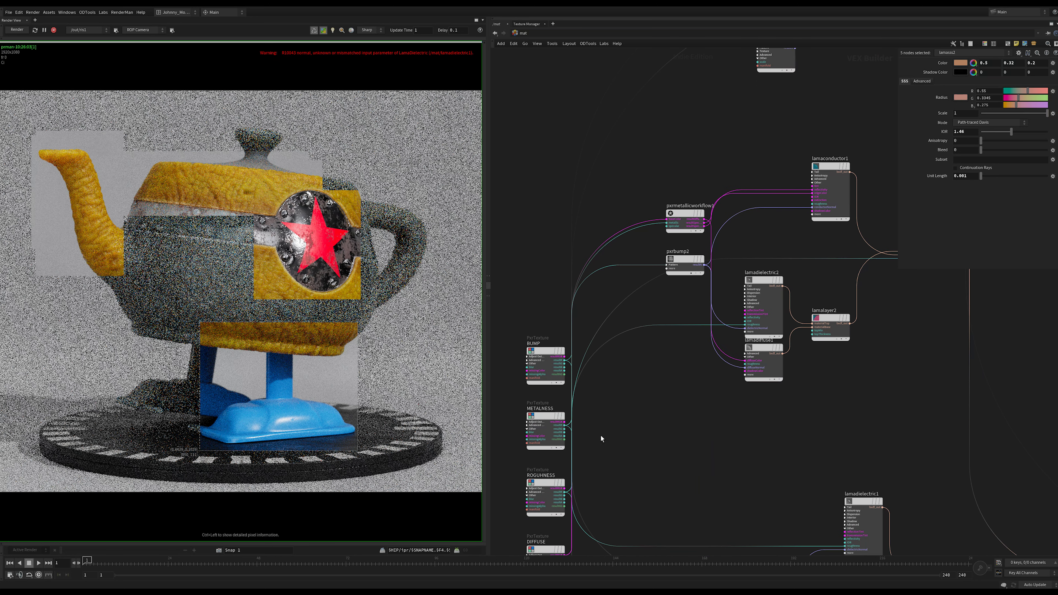
middle_drag(623, 480, 631, 416)
scroll(632, 418, up, 3)
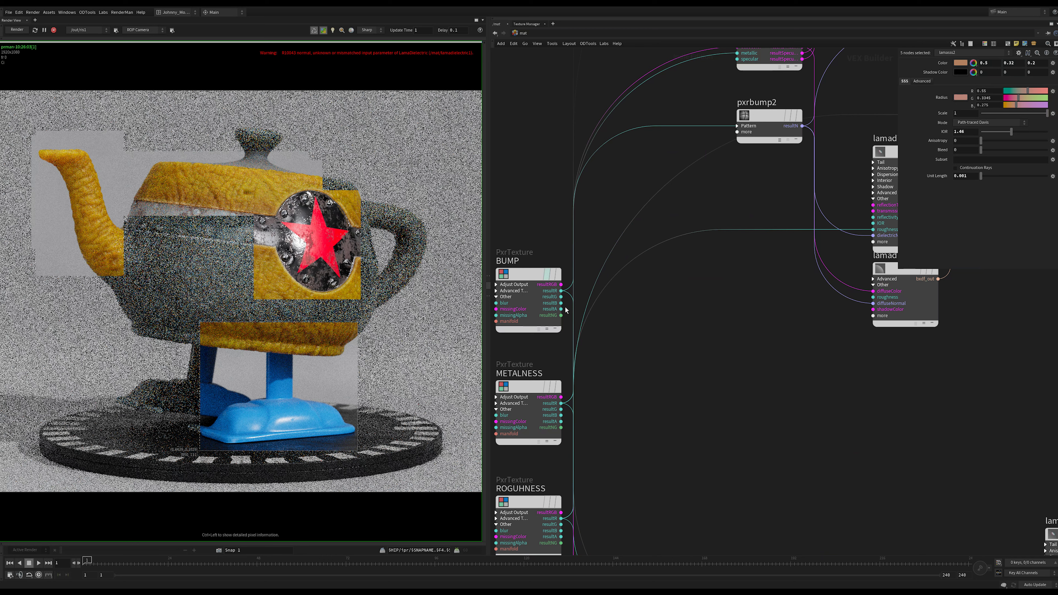
click(561, 296)
scroll(559, 478, down, 4)
scroll(652, 290, up, 1)
scroll(734, 236, up, 5)
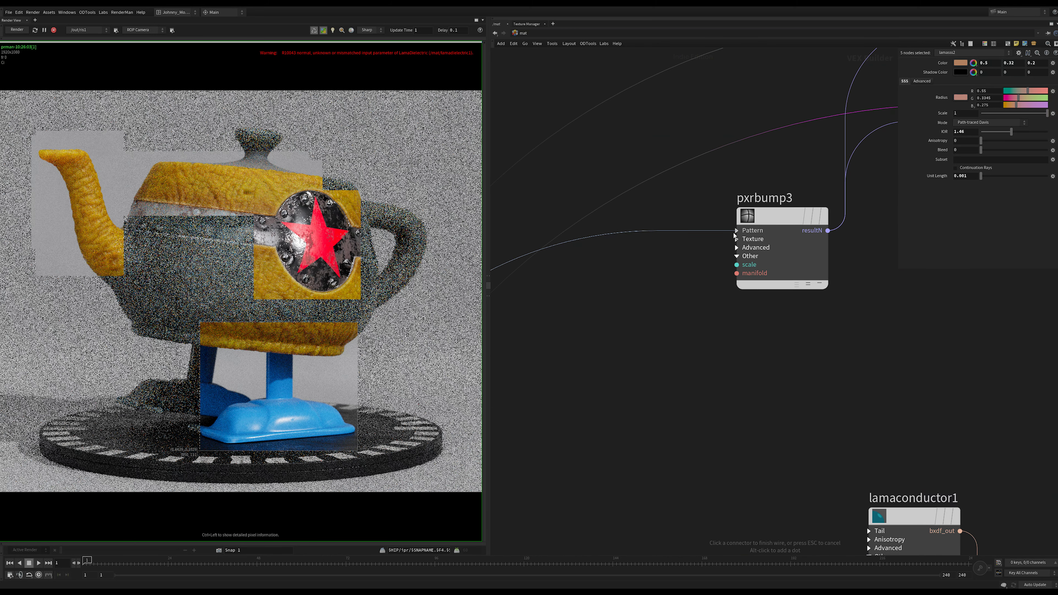
click(739, 231)
Set the Scale of pxrbump3 to 0.1.
click(748, 244)
key(f)
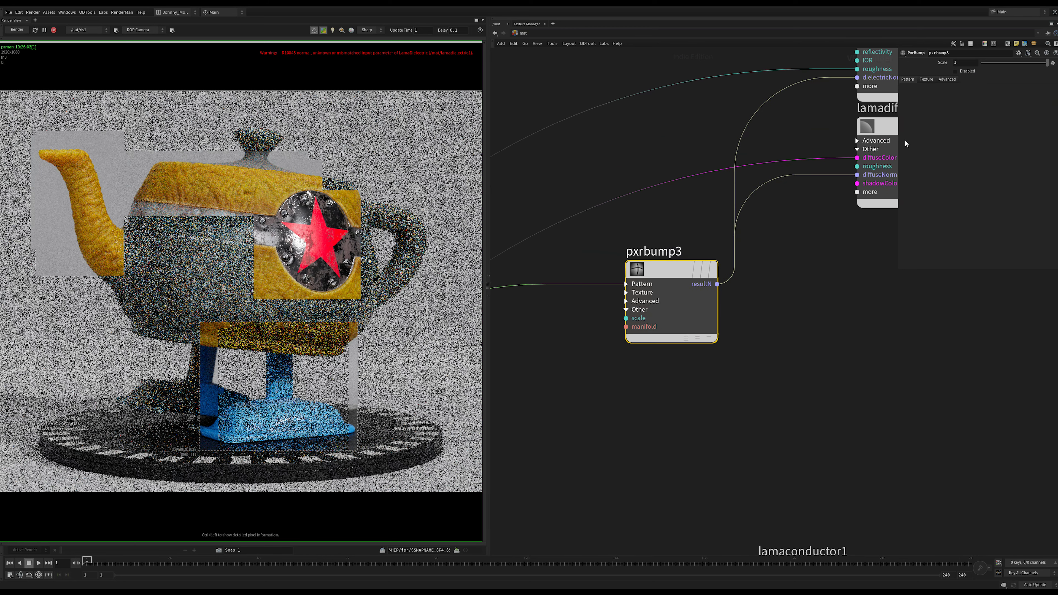
click(964, 63)
text(0.)
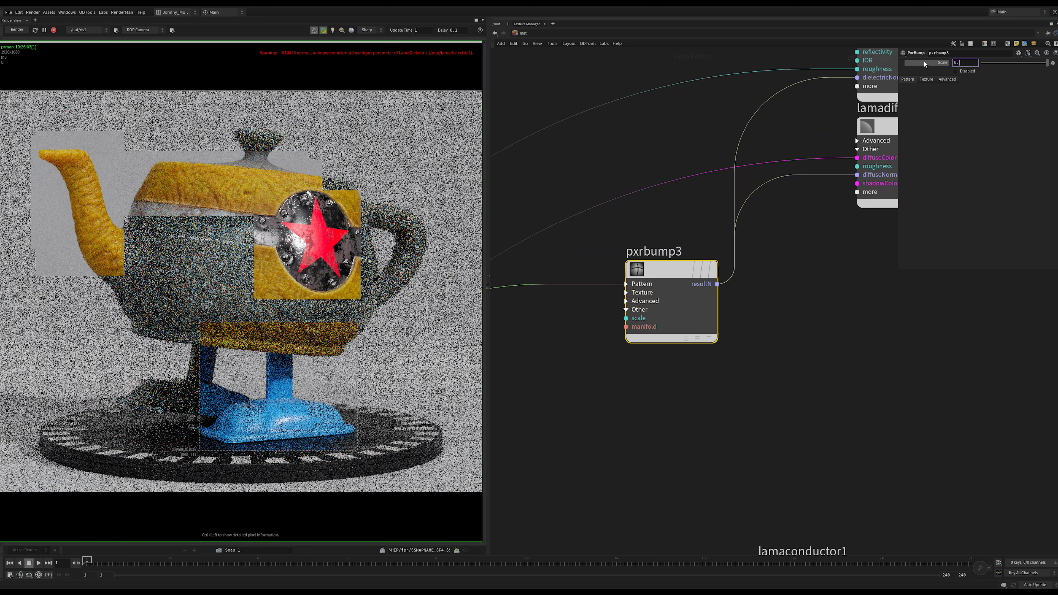
text(1)
key(Return)
scroll(738, 383, down, 5)
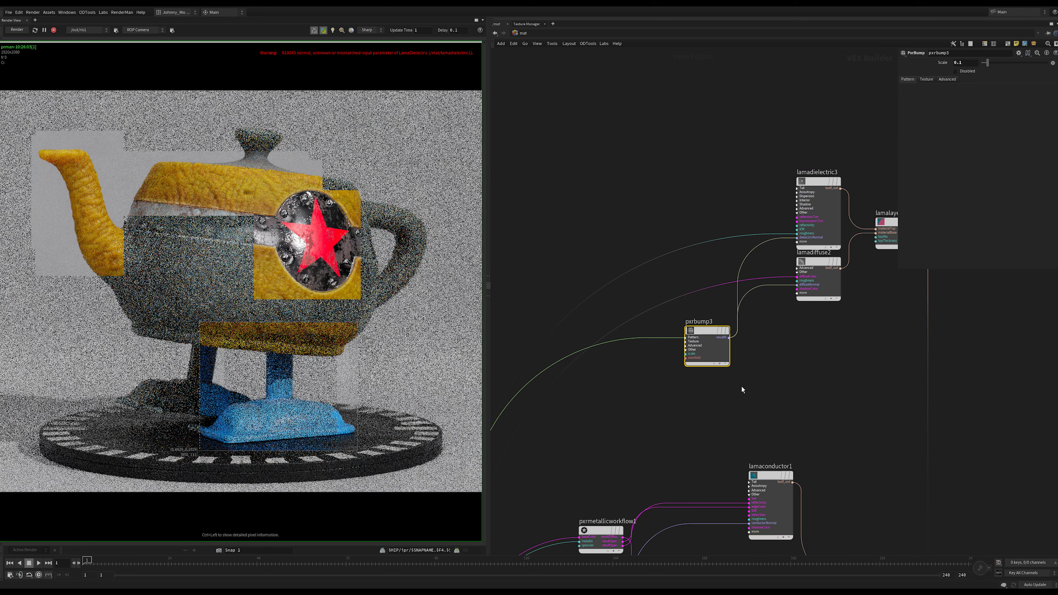
scroll(729, 392, down, 4)
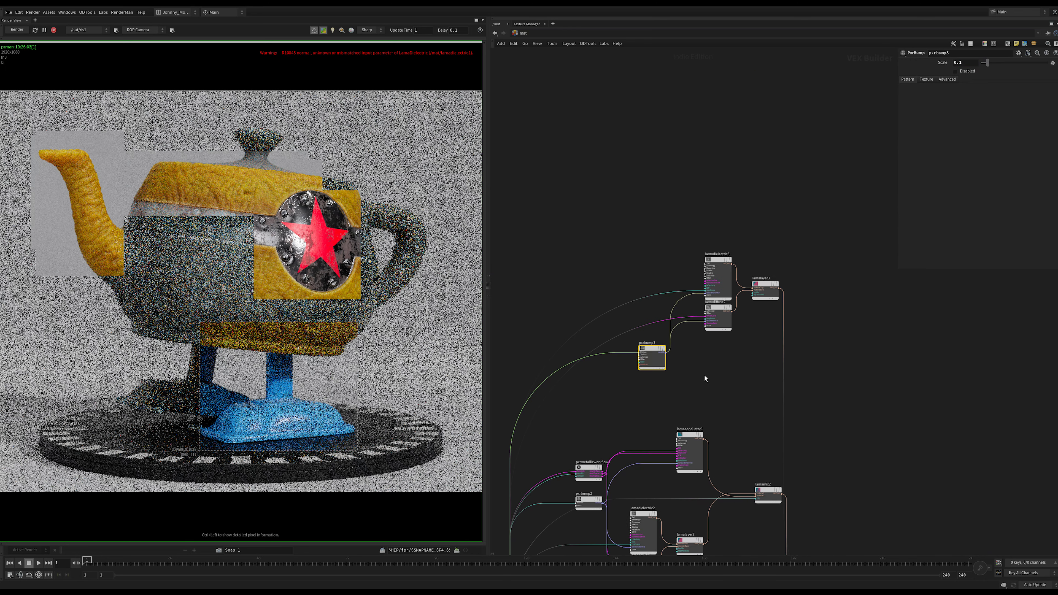
middle_drag(731, 393, 725, 276)
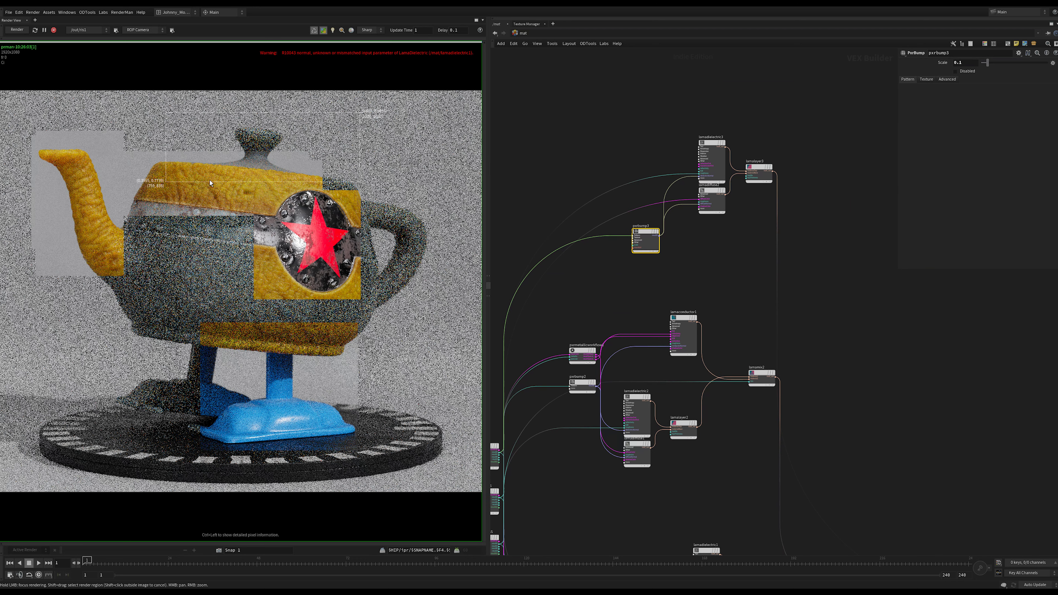
middle_drag(719, 267, 709, 366)
scroll(679, 320, down, 3)
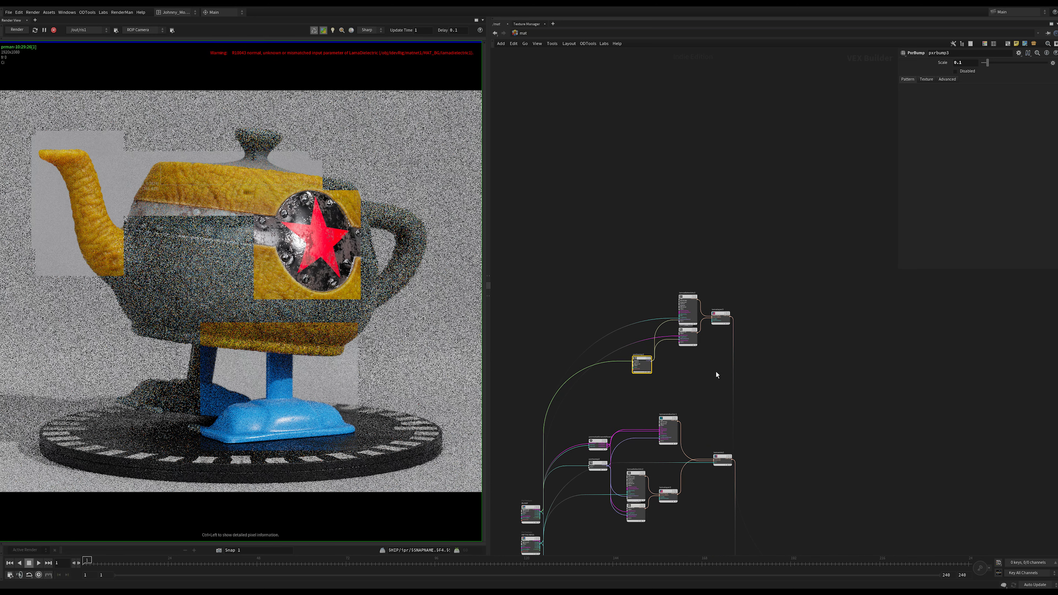
scroll(735, 246, up, 3)
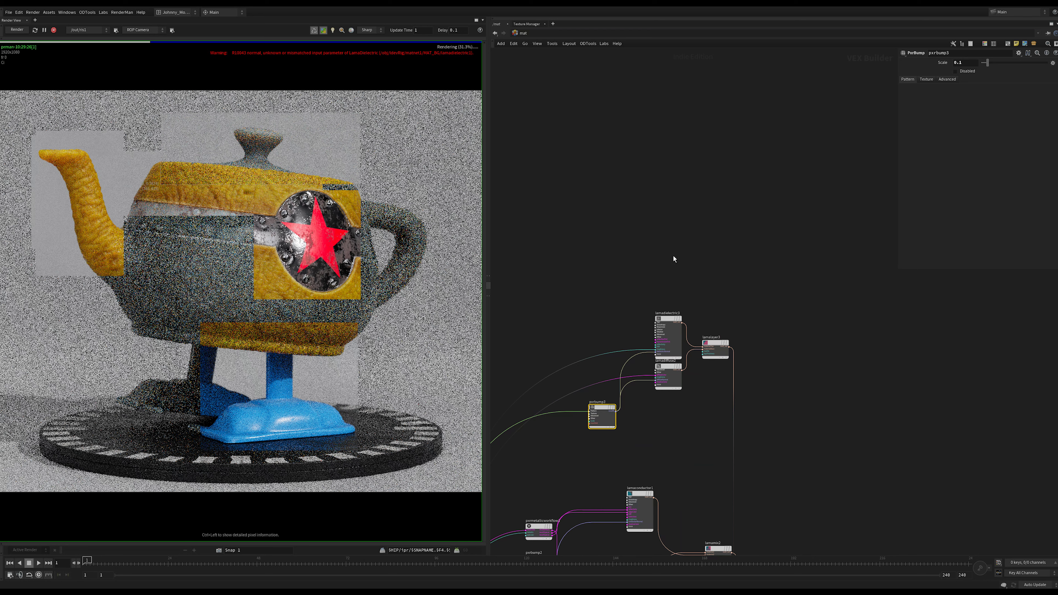
scroll(685, 268, up, 3)
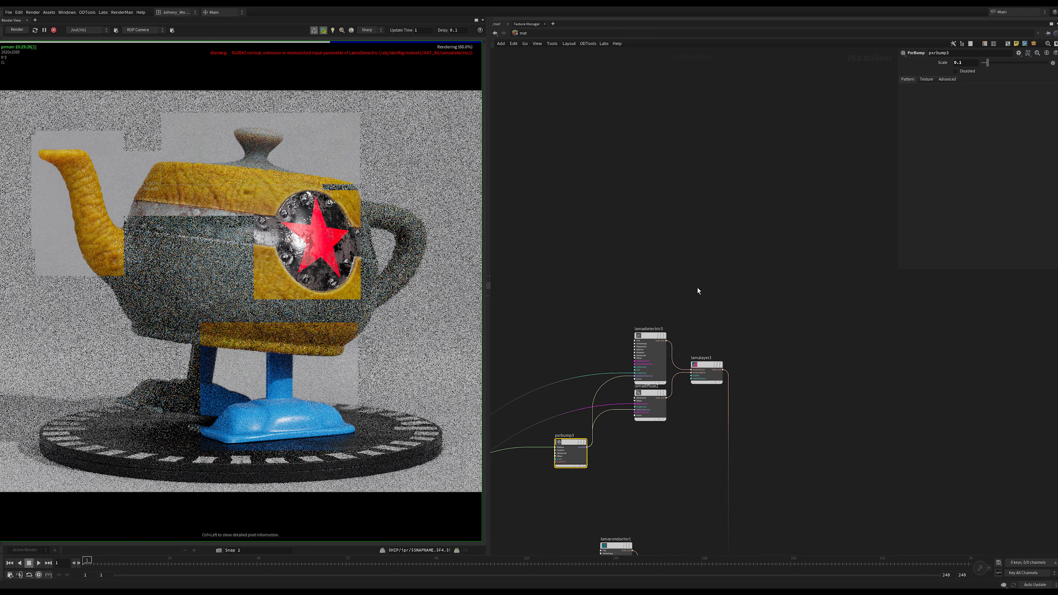
Search the list of available nodes for "lama" to review the Lama node types, and clear the search.
click(731, 278)
key(Tab)
text(lama)
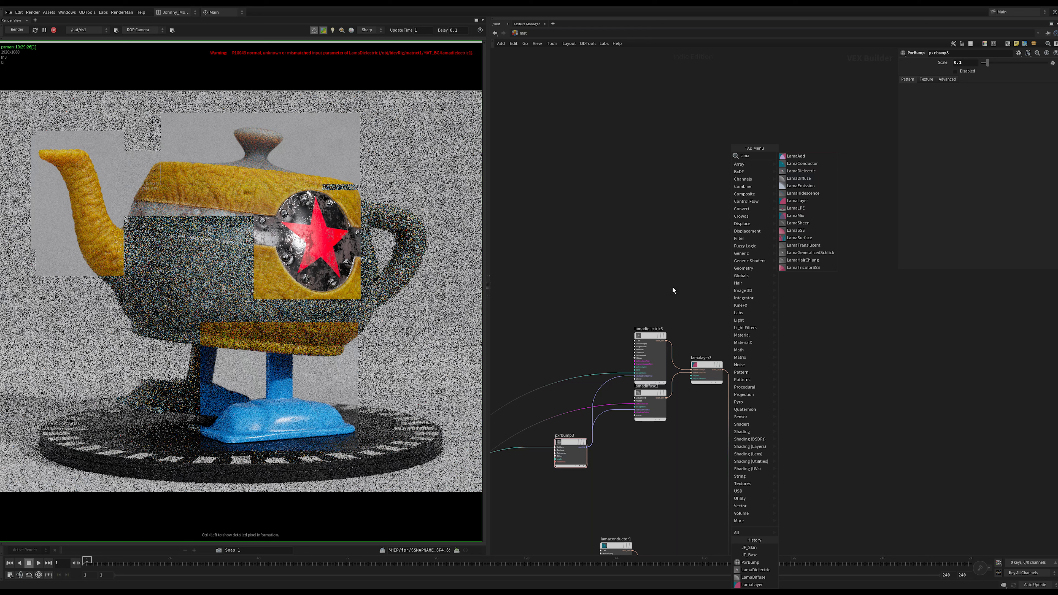
key(BackSpace)
key(BackSpace)
key(BackSpace)
key(BackSpace)
mouse_move(707, 261)
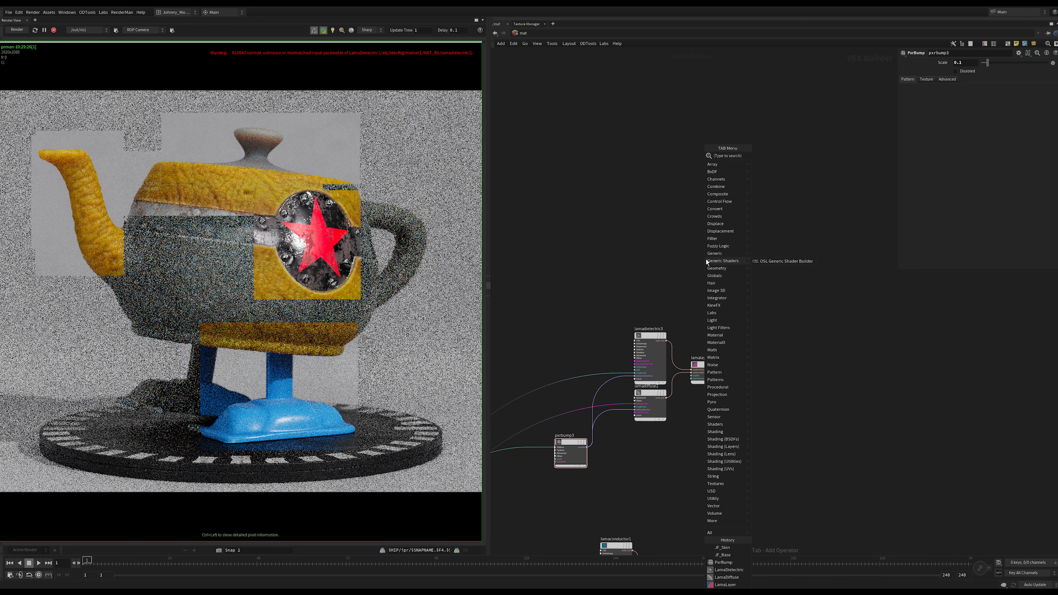
Add a LamaDielectric node in the empty area above the diffuse-dielectric layer branch.
text(diel)
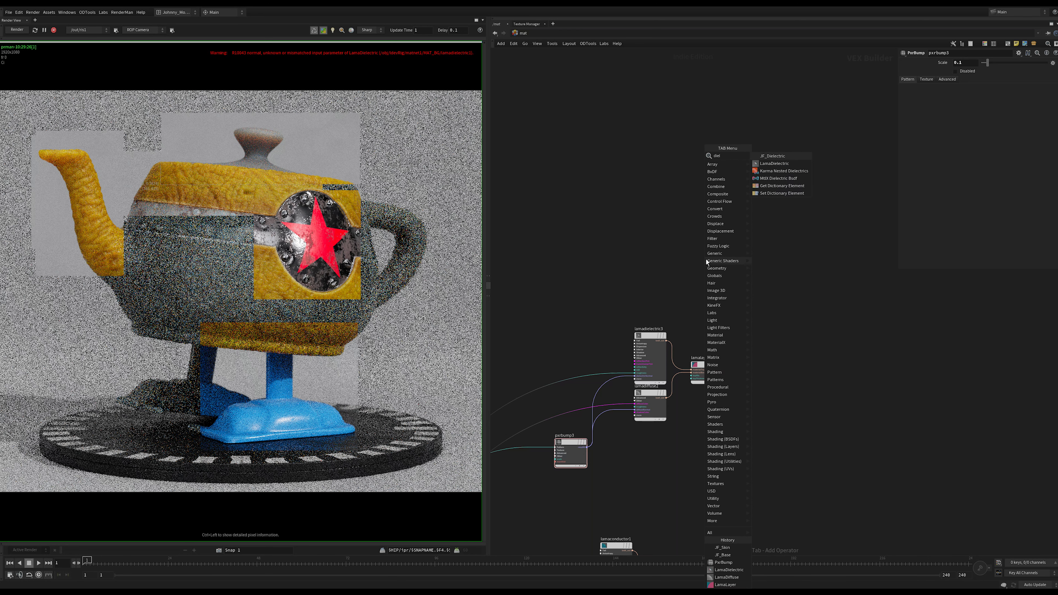
click(777, 163)
click(734, 221)
Insert a LamaMix node on the connection between lamamix3 and lamasurface1.
scroll(831, 371, down, 5)
scroll(734, 374, up, 5)
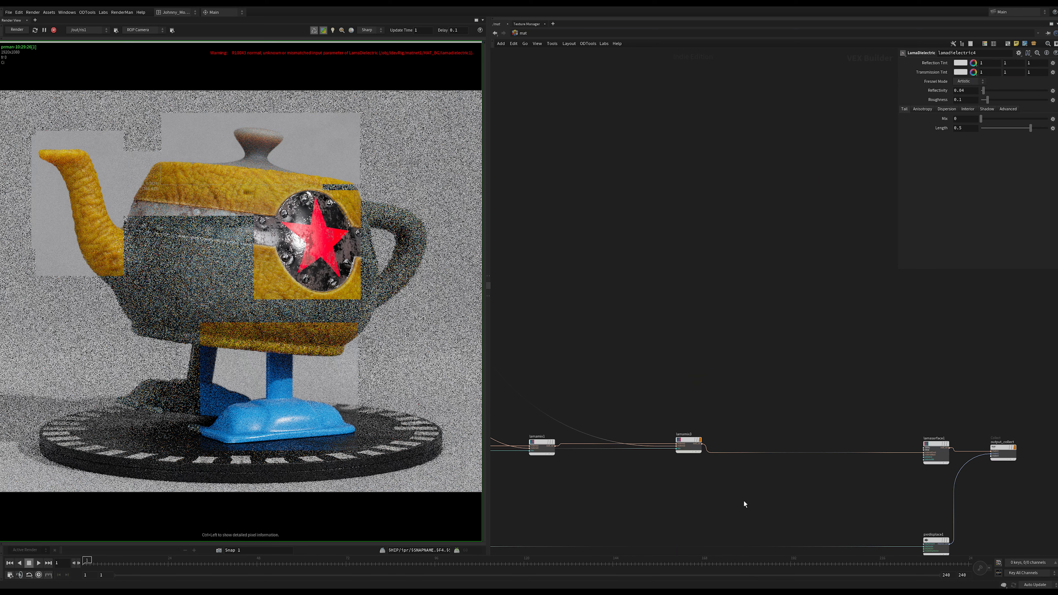
key(Tab)
text(mix)
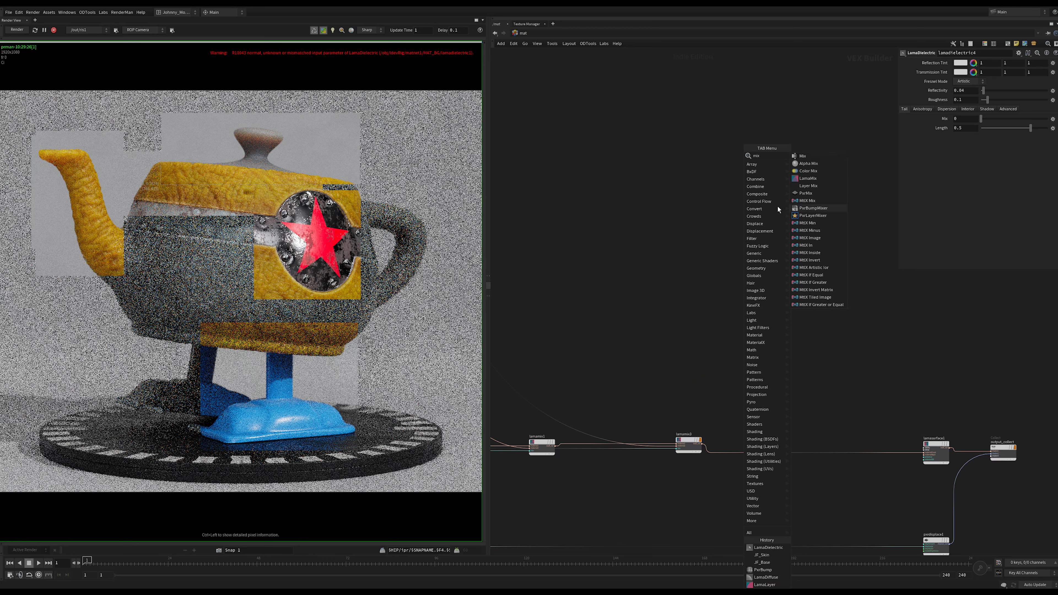
click(807, 178)
click(809, 458)
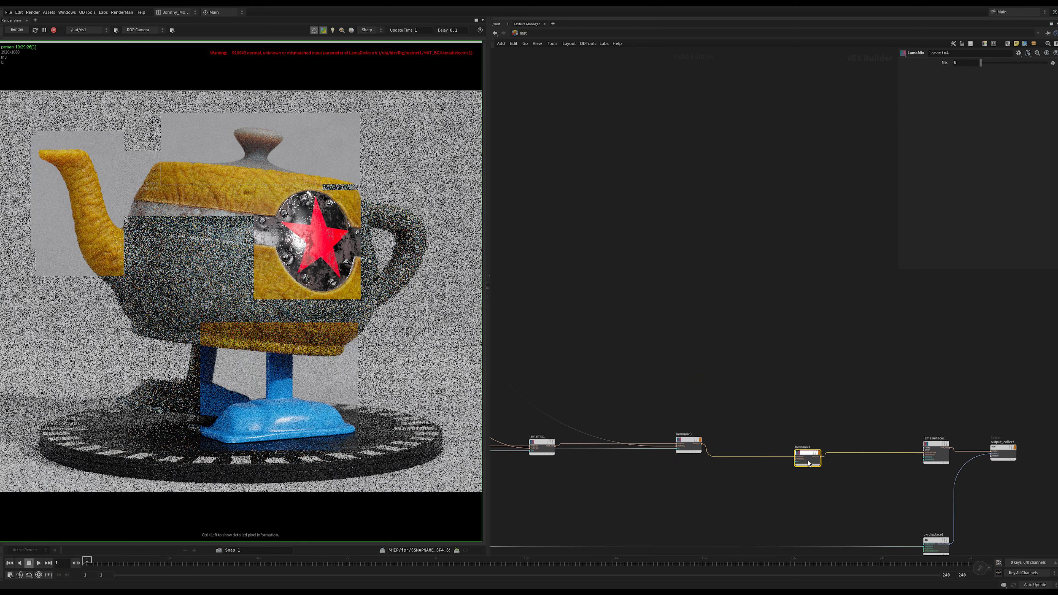
Connect a MASK_1 channel output to the mix input of lamamix4.
click(795, 462)
scroll(680, 506, down, 5)
middle_drag(561, 540, 686, 422)
scroll(625, 412, up, 8)
middle_drag(520, 444, 683, 412)
scroll(664, 393, up, 2)
click(660, 389)
Connect the output of lamadielectric4 to the material2 input of lamamix4.
scroll(925, 354, down, 5)
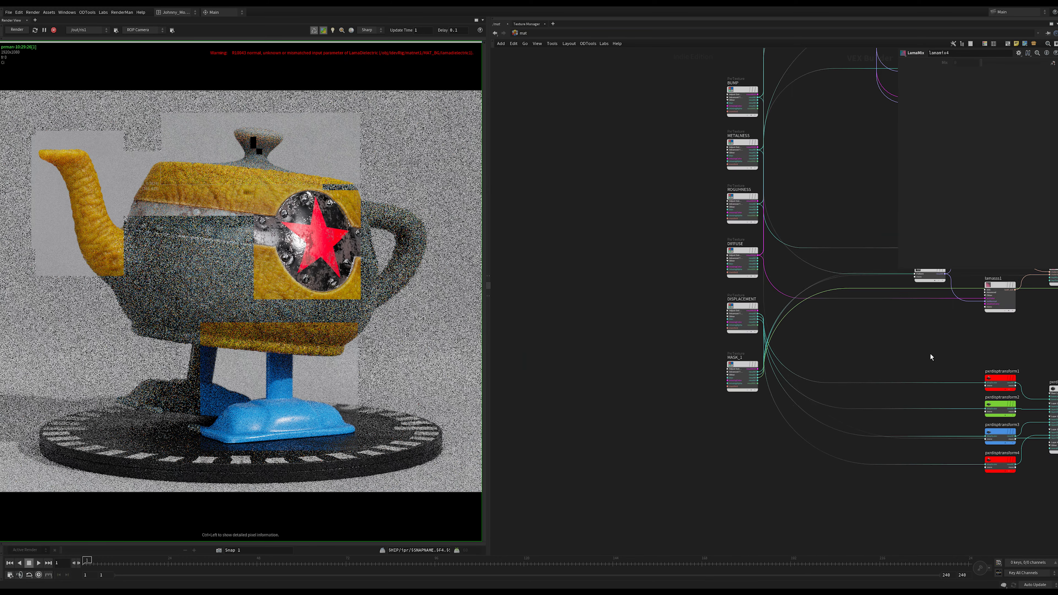
scroll(785, 404, up, 5)
middle_drag(959, 428, 786, 400)
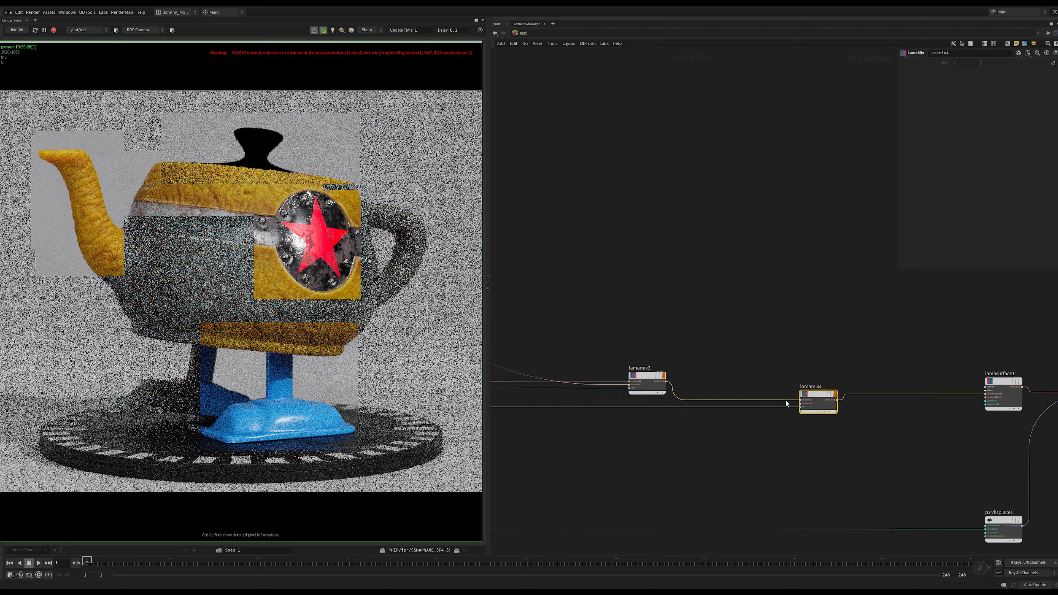
scroll(786, 400, up, 2)
click(803, 404)
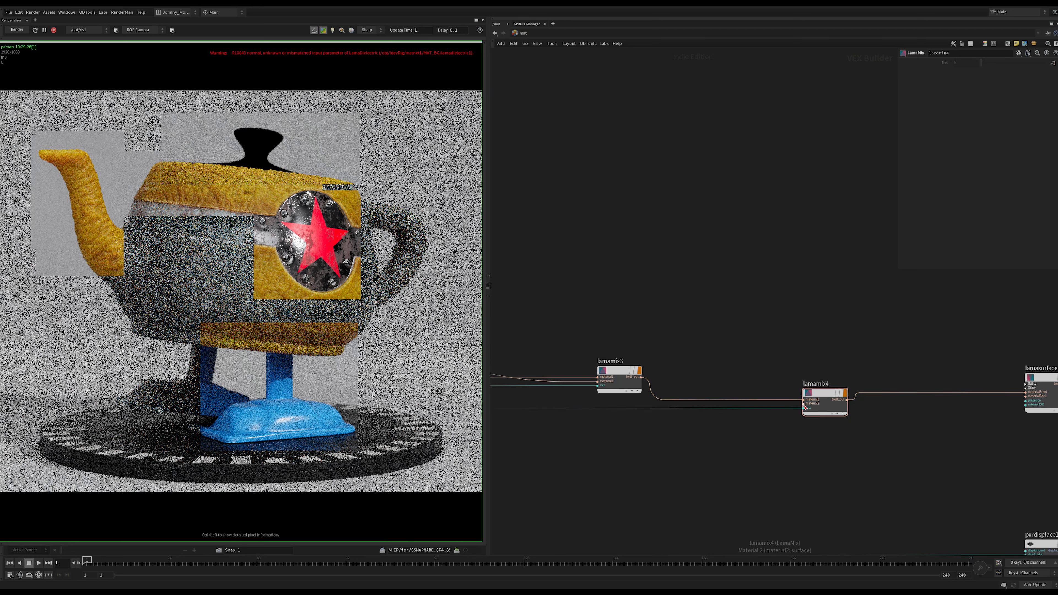
scroll(673, 267, down, 5)
middle_drag(673, 261, 765, 400)
middle_drag(747, 257, 763, 336)
scroll(695, 272, up, 3)
click(662, 306)
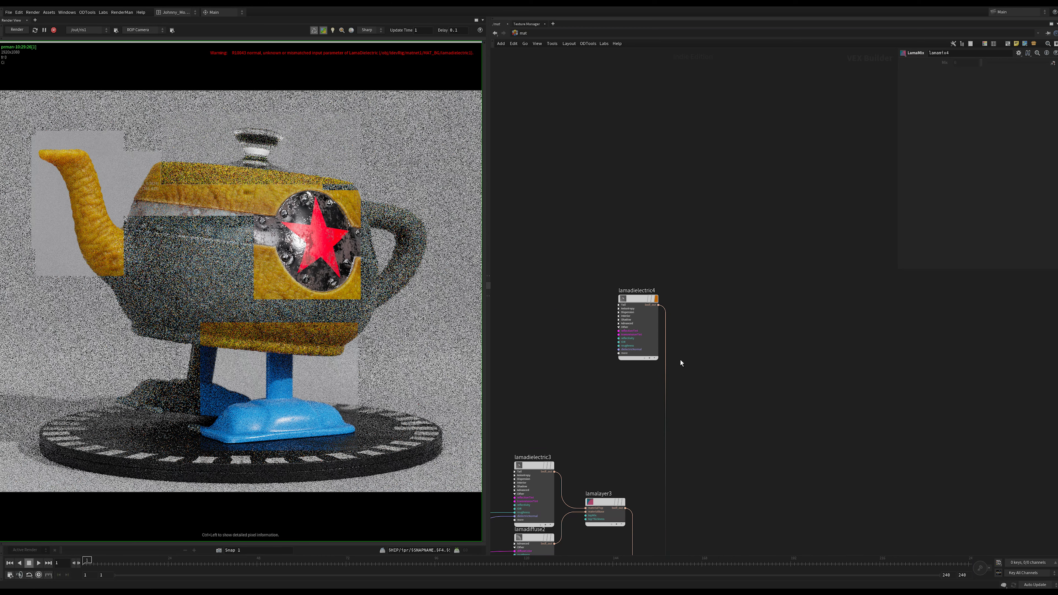
Set the Fresnel Mode of lamadielectric4 to Scientific.
middle_drag(642, 383, 725, 328)
drag(712, 246, 683, 252)
middle_drag(692, 222, 684, 227)
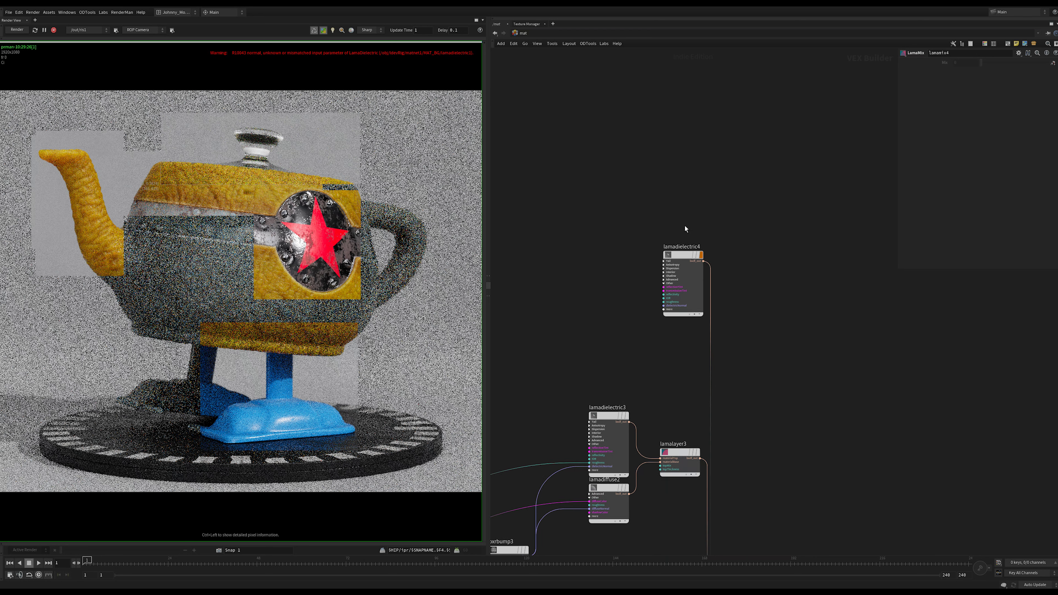
drag(769, 213, 627, 329)
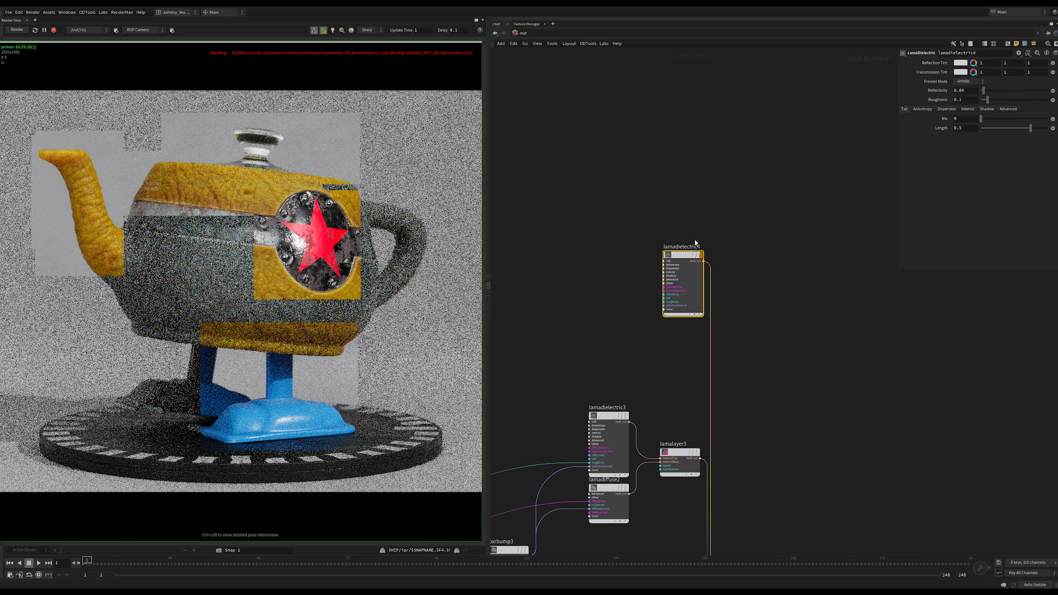
scroll(730, 325, up, 3)
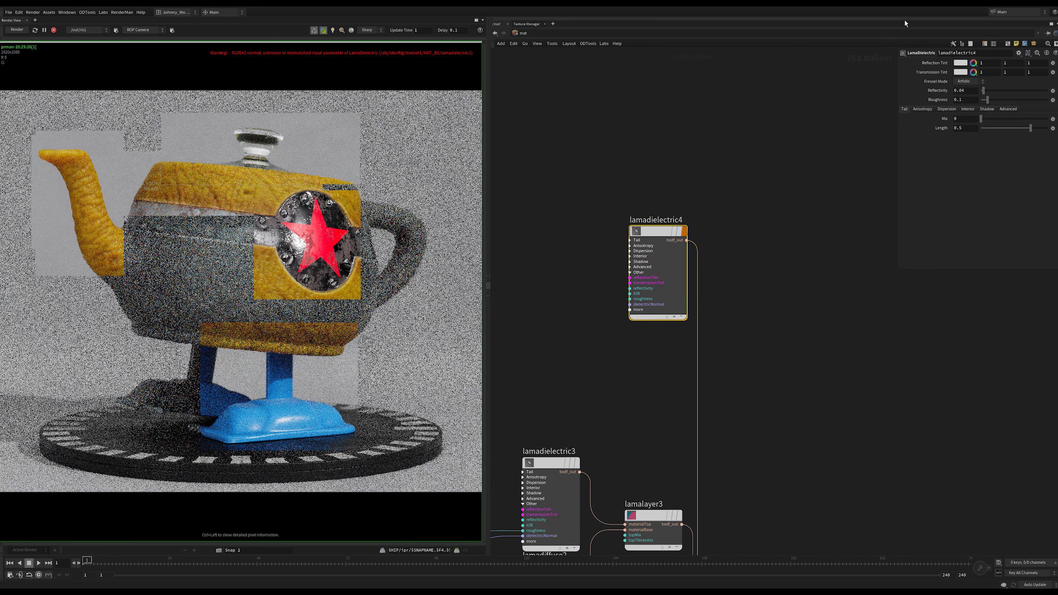
click(965, 97)
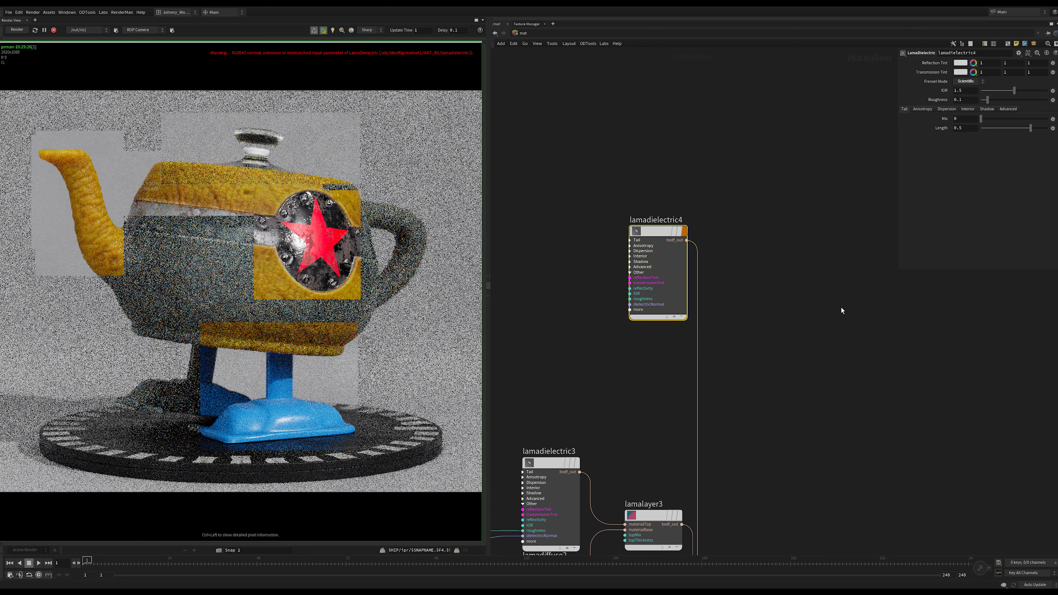
Show the Dispersion settings of lamadielectric4 and give its Transmission Tint a pinkish red with a saturation of about 0.42.
middle_drag(813, 367, 799, 377)
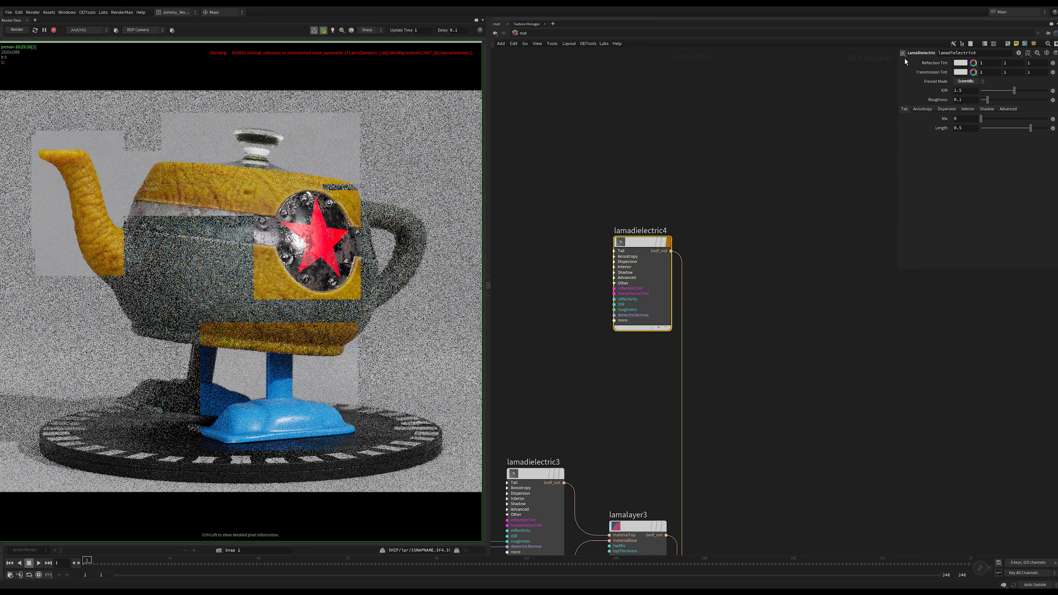
click(943, 109)
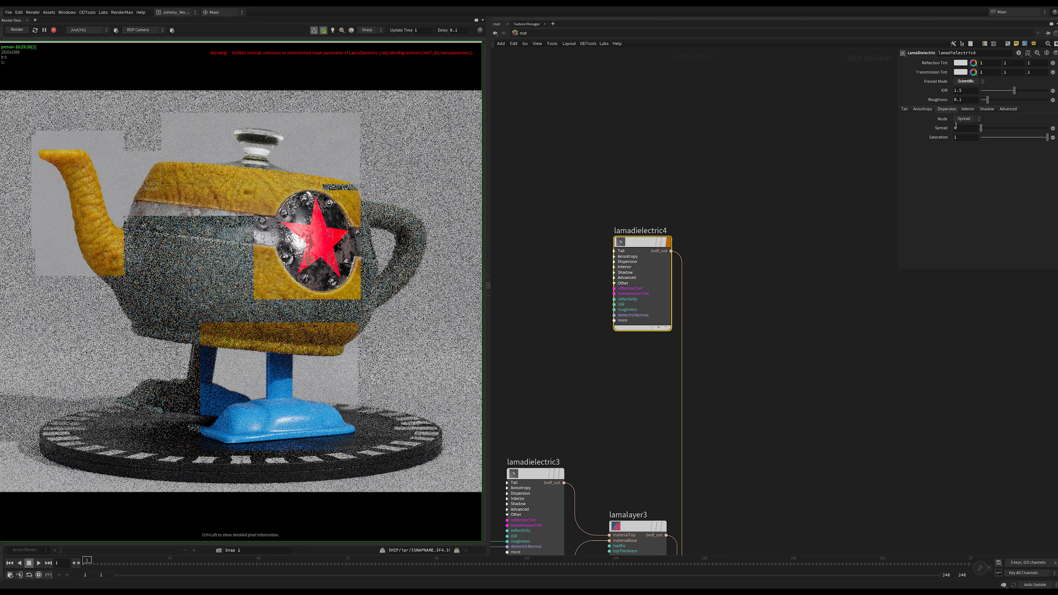
click(975, 73)
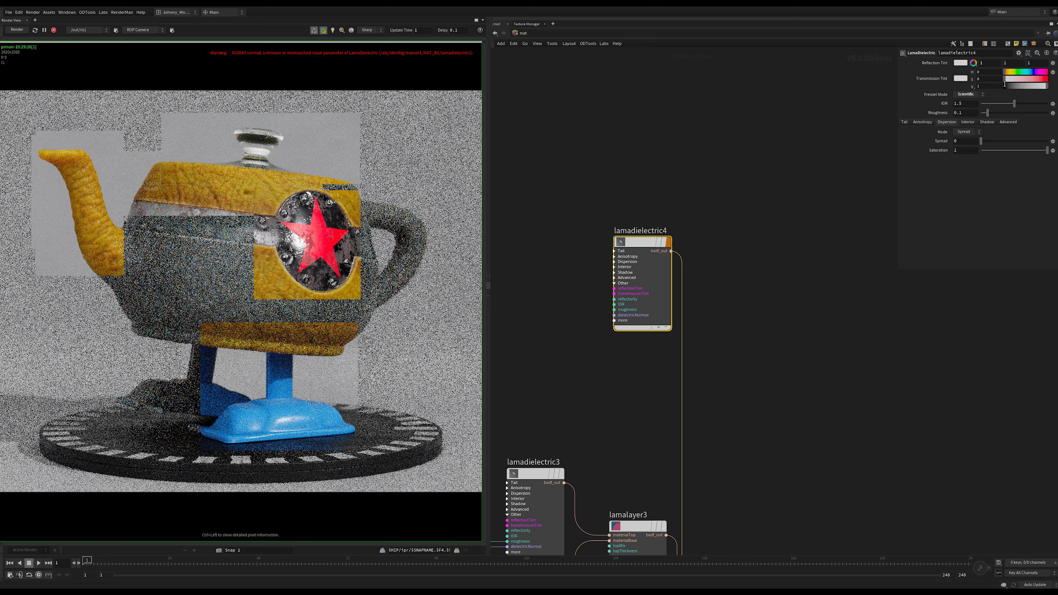
drag(1016, 81, 1023, 81)
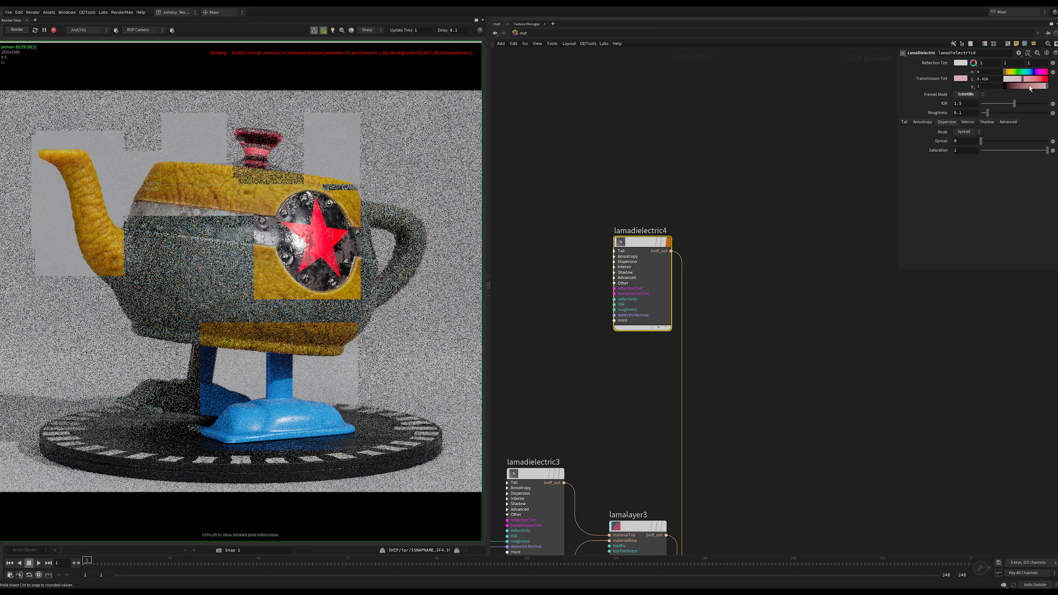
Set the Reflection Tint of lamadielectric4 to teal, 0, 0.5, 0.5.
click(961, 64)
click(1002, 37)
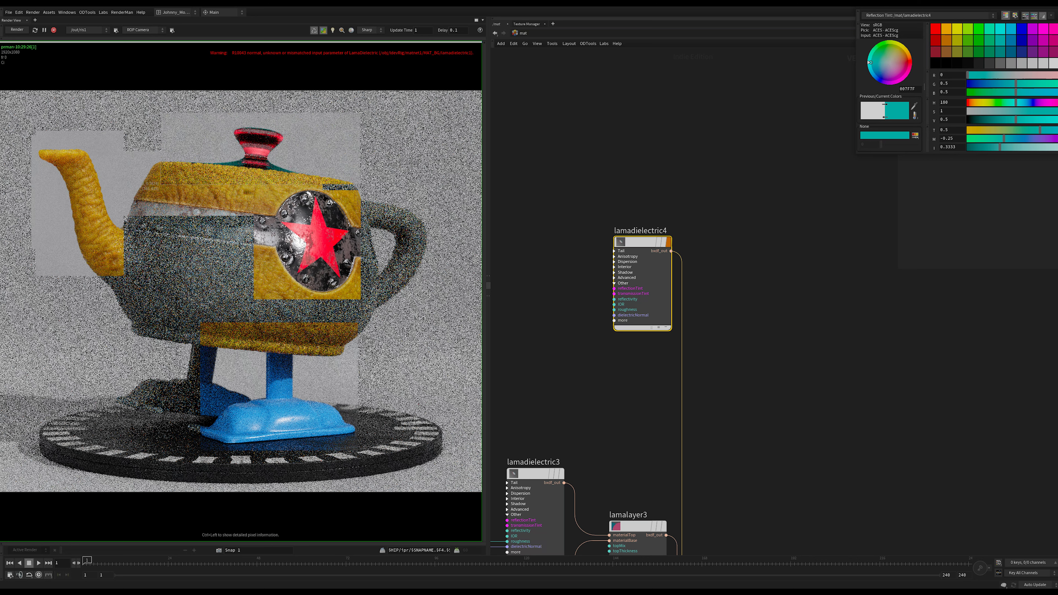
key(Escape)
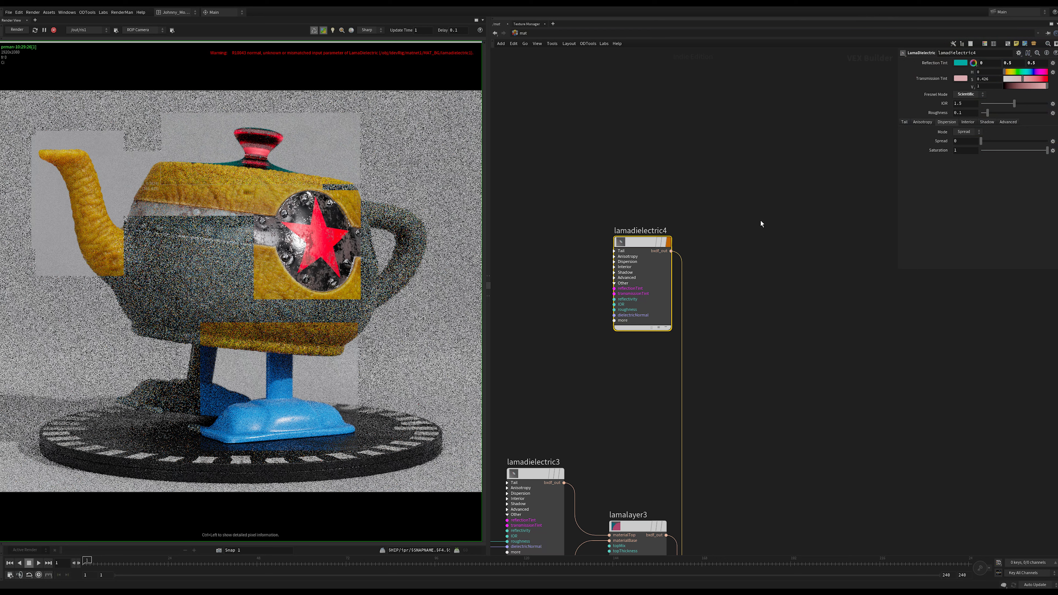
Review the whole shading network, selecting each material branch in turn and following how they feed the chain of LamaMix nodes.
middle_drag(812, 291, 928, 302)
scroll(855, 328, down, 8)
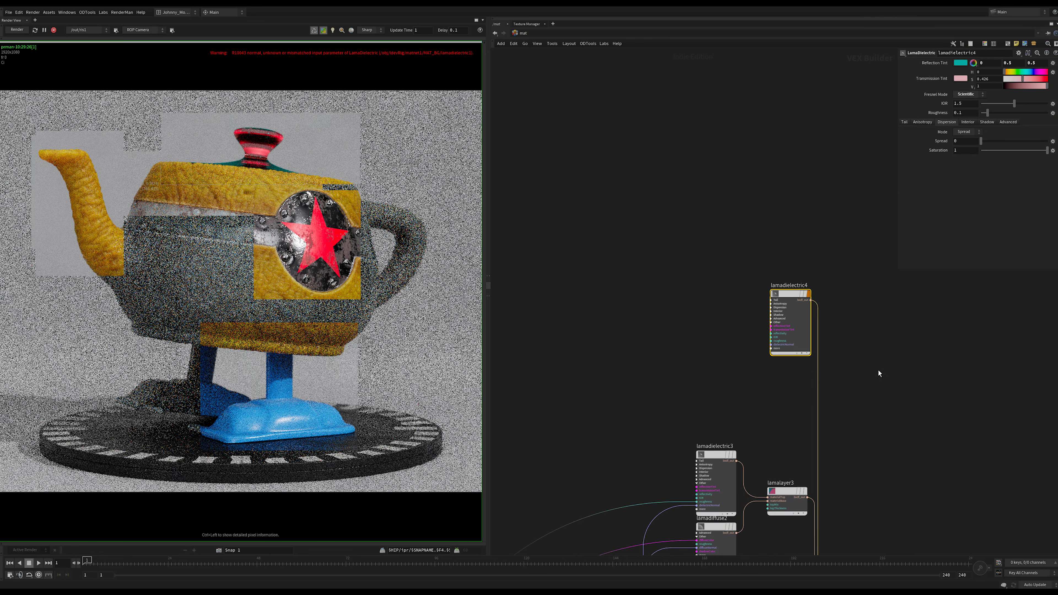
scroll(746, 260, down, 5)
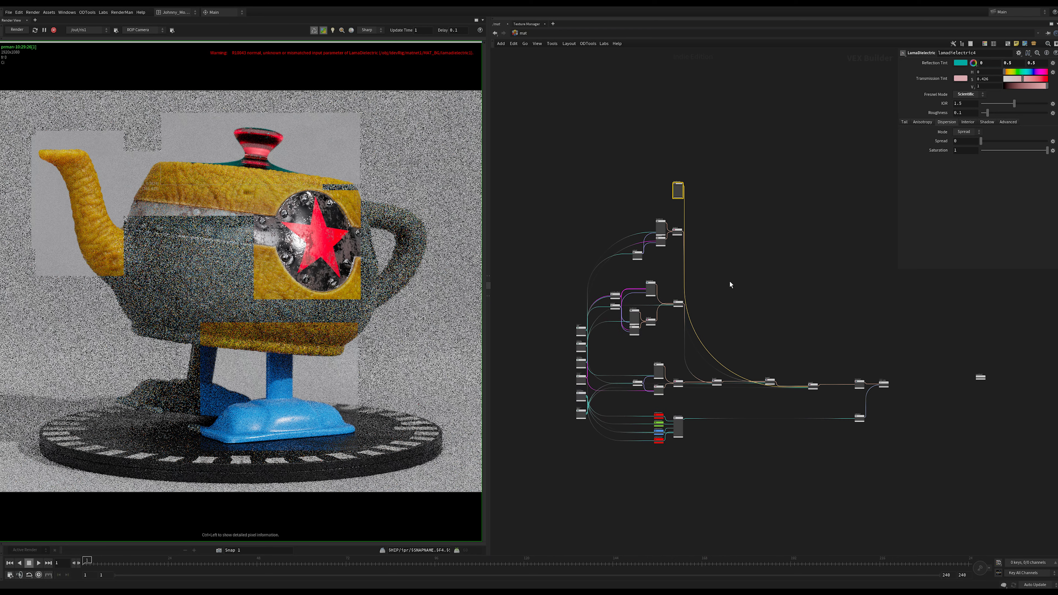
scroll(734, 292, up, 4)
middle_drag(769, 315, 798, 313)
drag(768, 184, 589, 269)
drag(746, 110, 692, 172)
drag(776, 268, 603, 378)
drag(730, 463, 627, 407)
scroll(778, 449, up, 2)
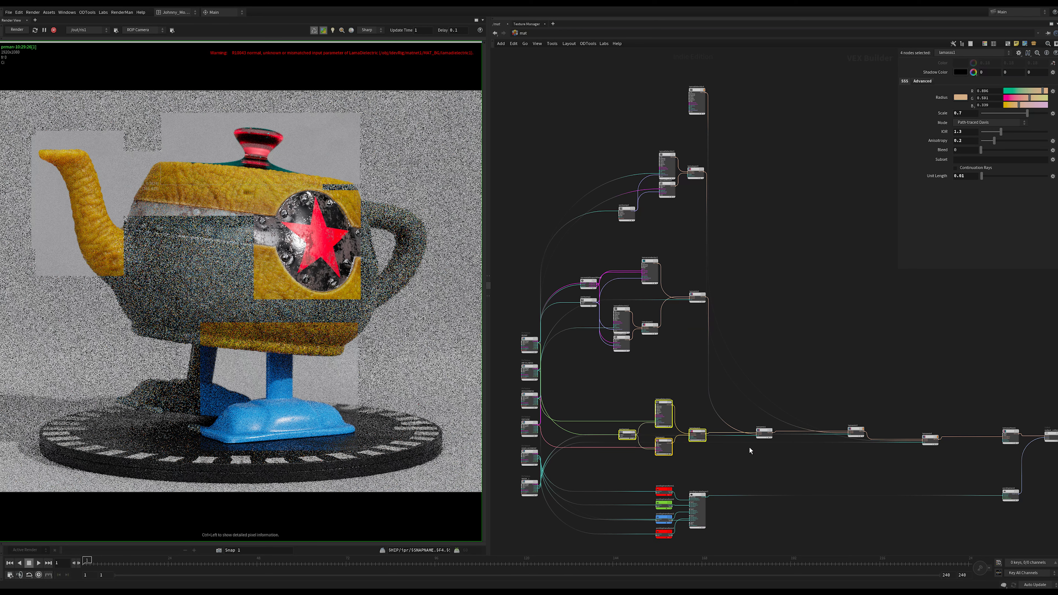
middle_drag(748, 448, 721, 452)
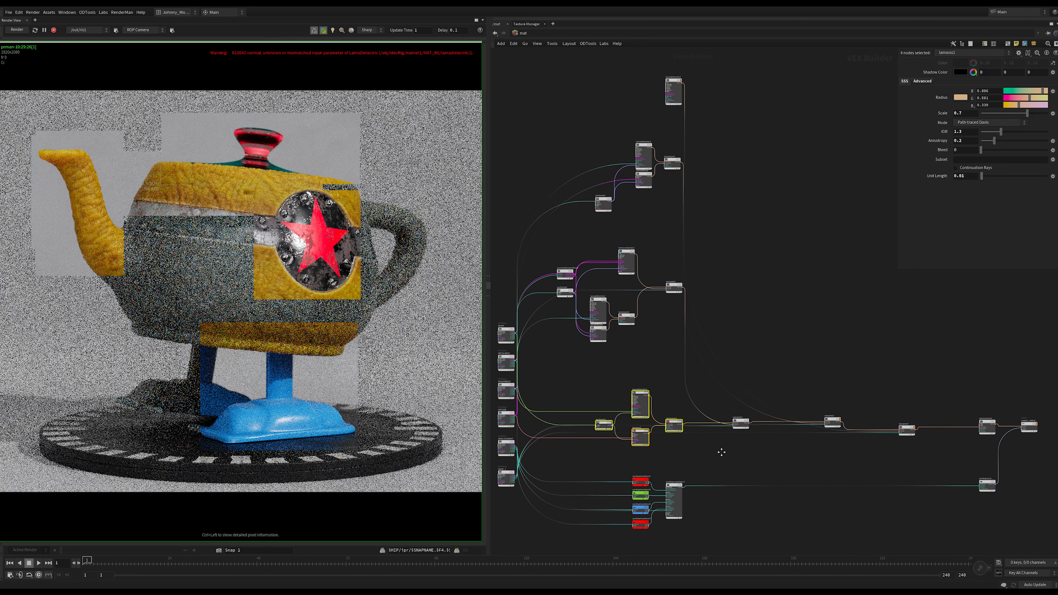
scroll(722, 452, down, 5)
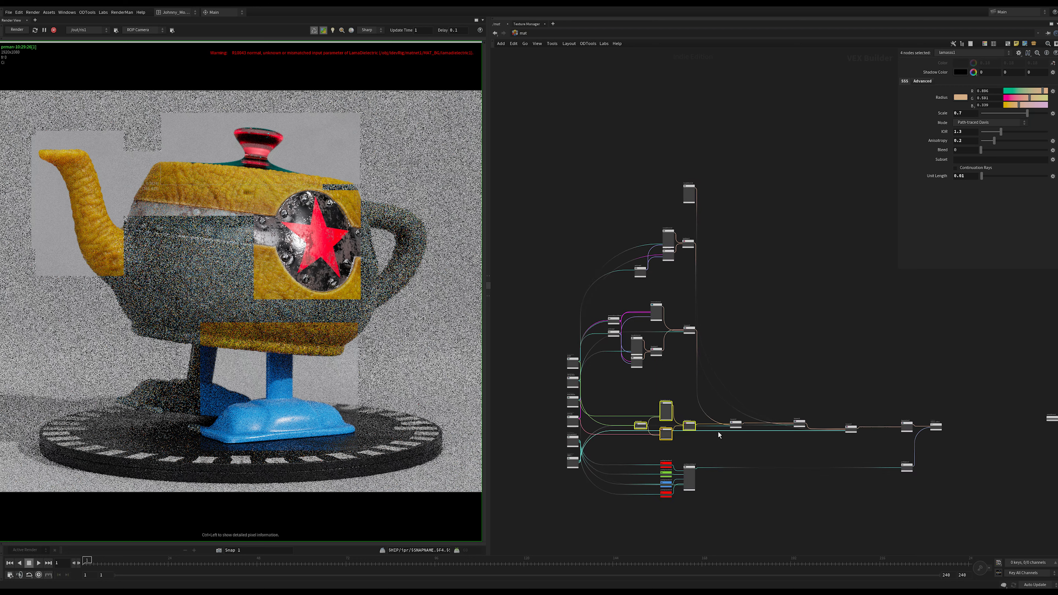
scroll(699, 433, up, 5)
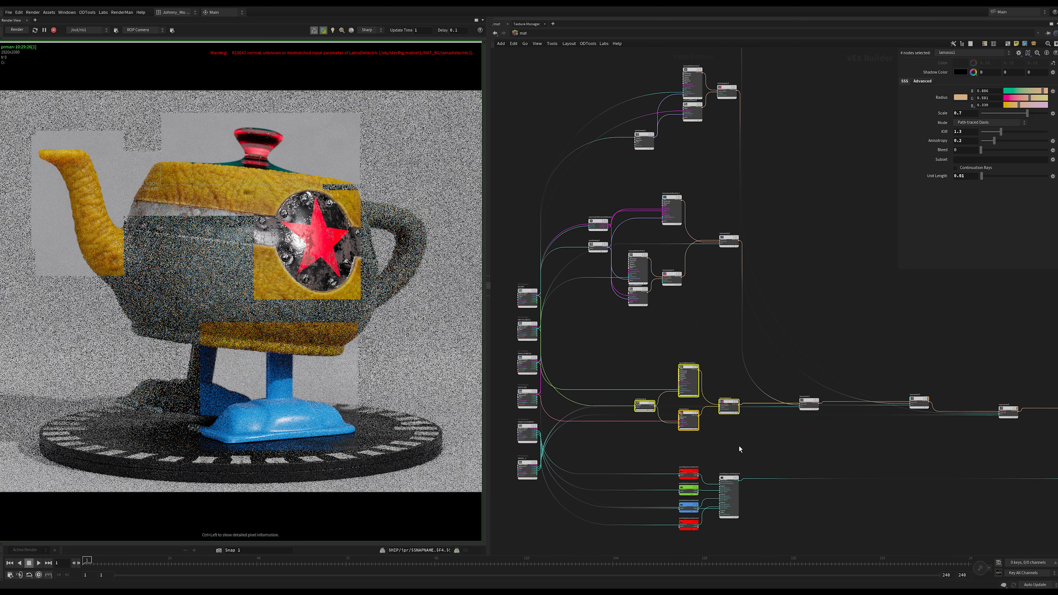
middle_drag(749, 442, 753, 371)
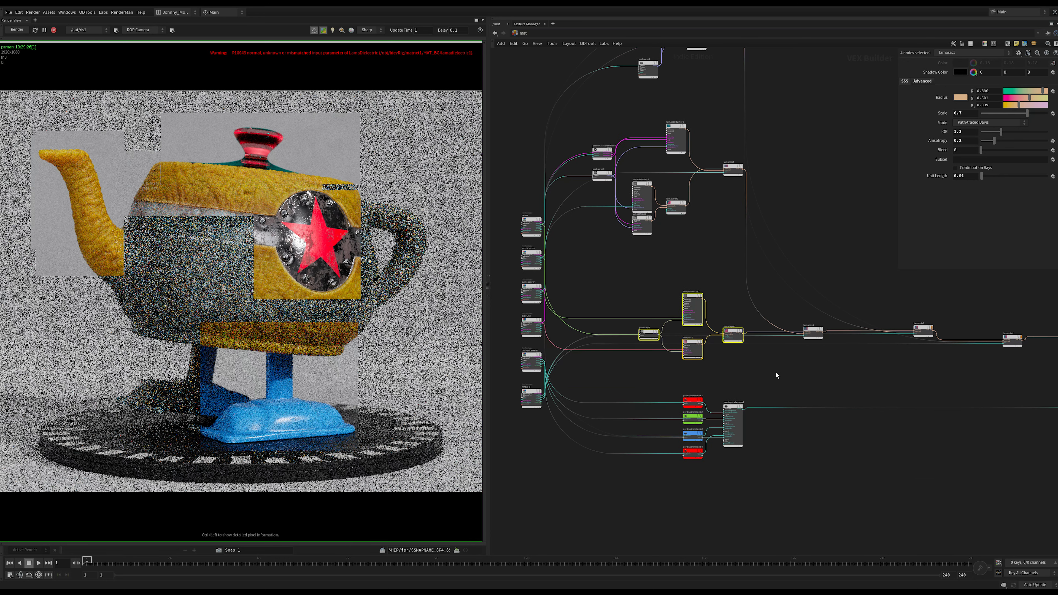
scroll(773, 372, up, 4)
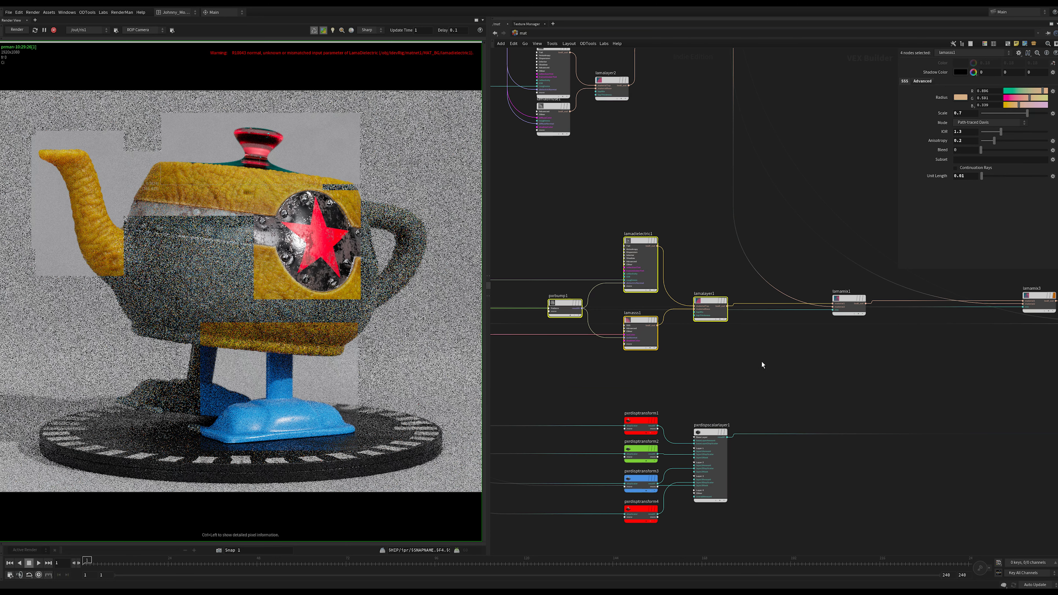
middle_drag(762, 361, 745, 362)
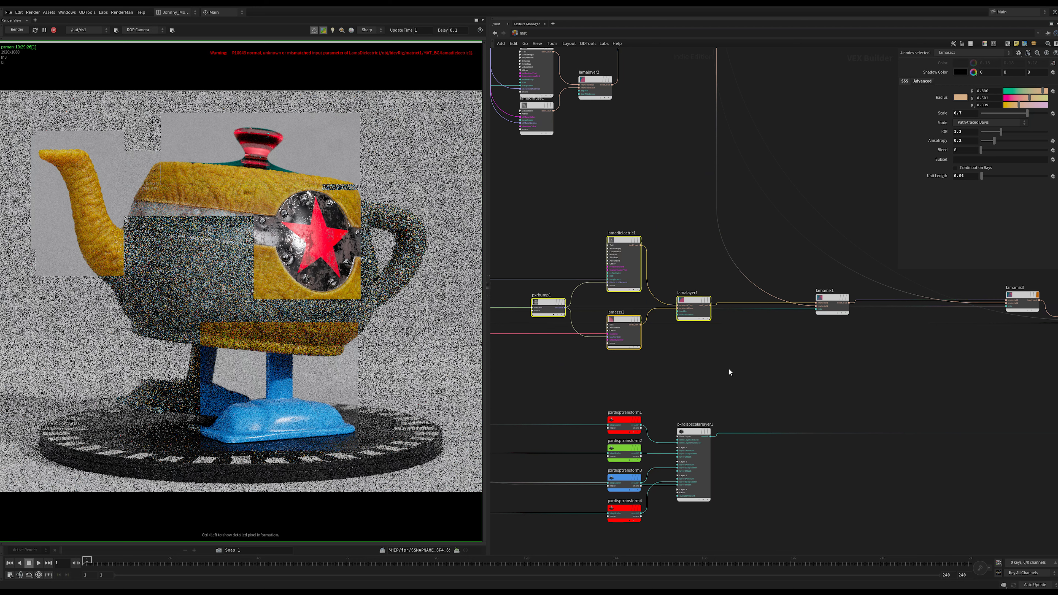
scroll(726, 363, up, 3)
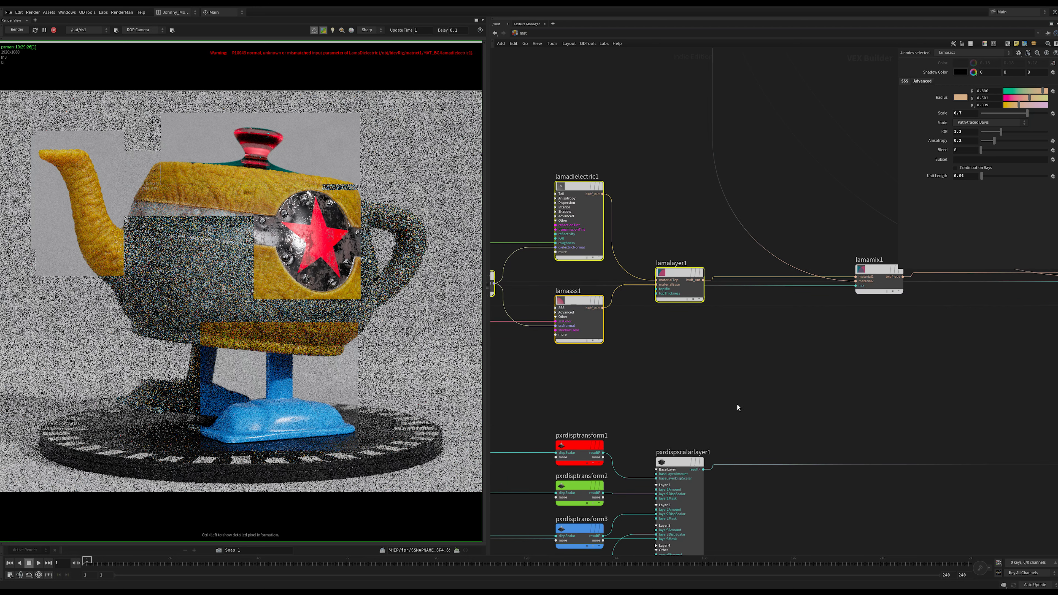
scroll(738, 407, down, 5)
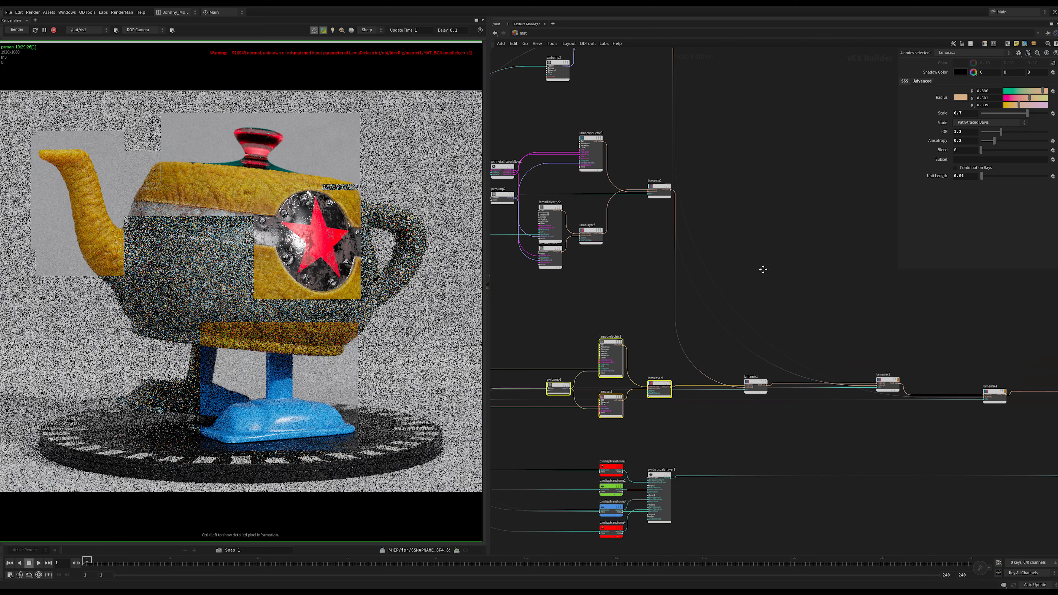
middle_drag(763, 269, 737, 297)
Add a PxrSurface node in the empty area above the LamaMix chain.
click(779, 253)
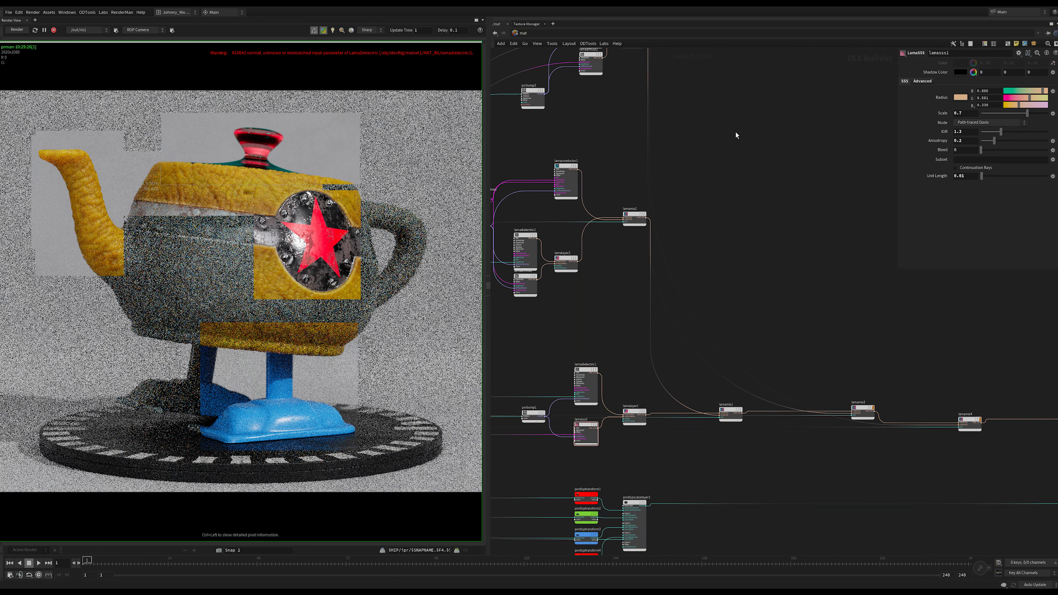
key(Tab)
text(pxrs)
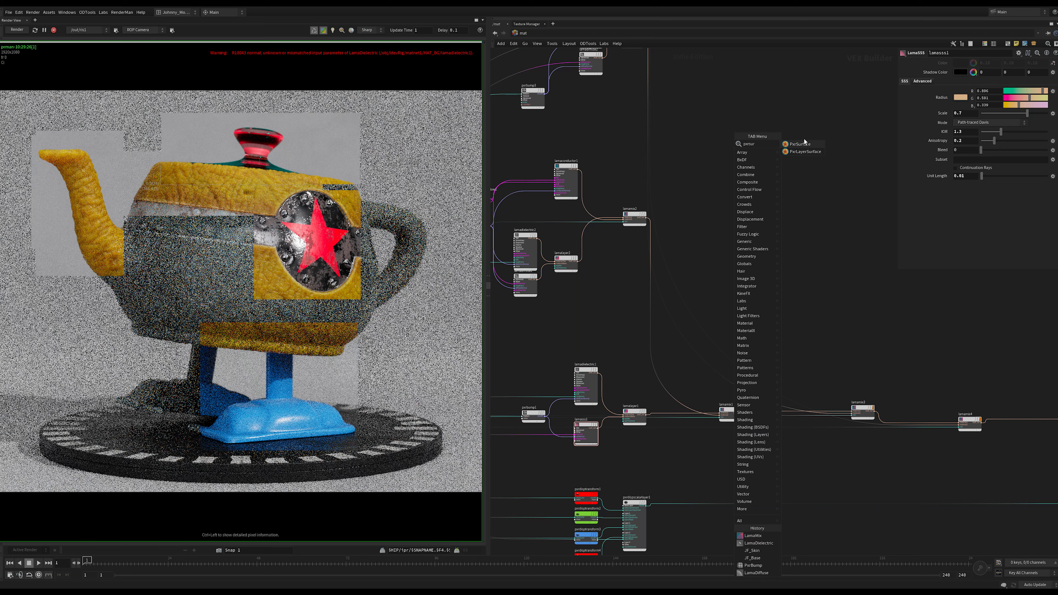
click(809, 145)
click(800, 260)
scroll(763, 312, down, 3)
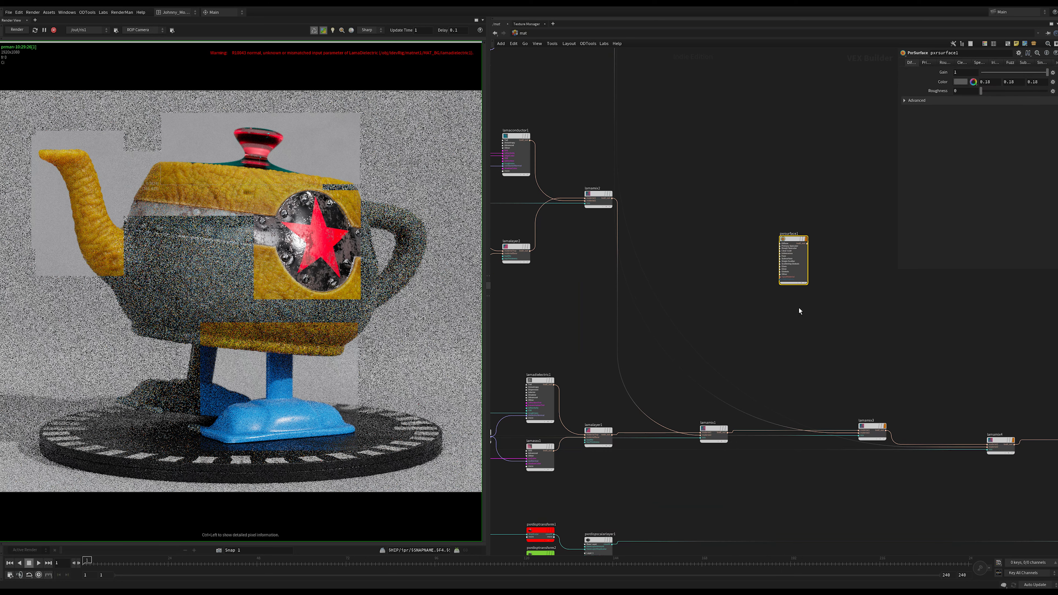
Duplicate the PxrSurface node up to pxrsurface4, placing the copies beside the material branches.
middle_drag(767, 148, 761, 205)
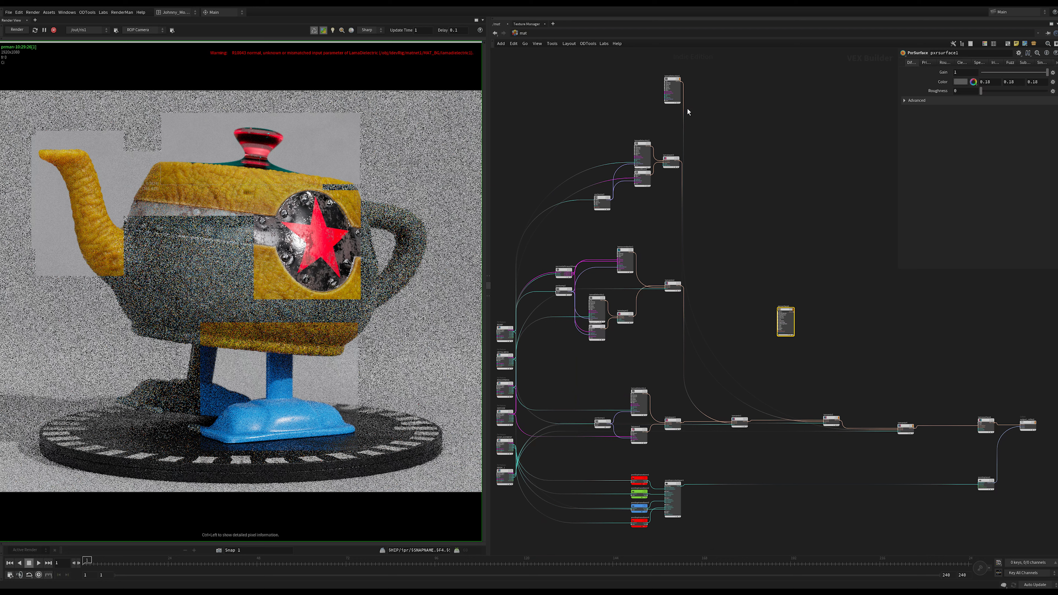
drag(761, 262, 792, 442)
scroll(784, 426, up, 1)
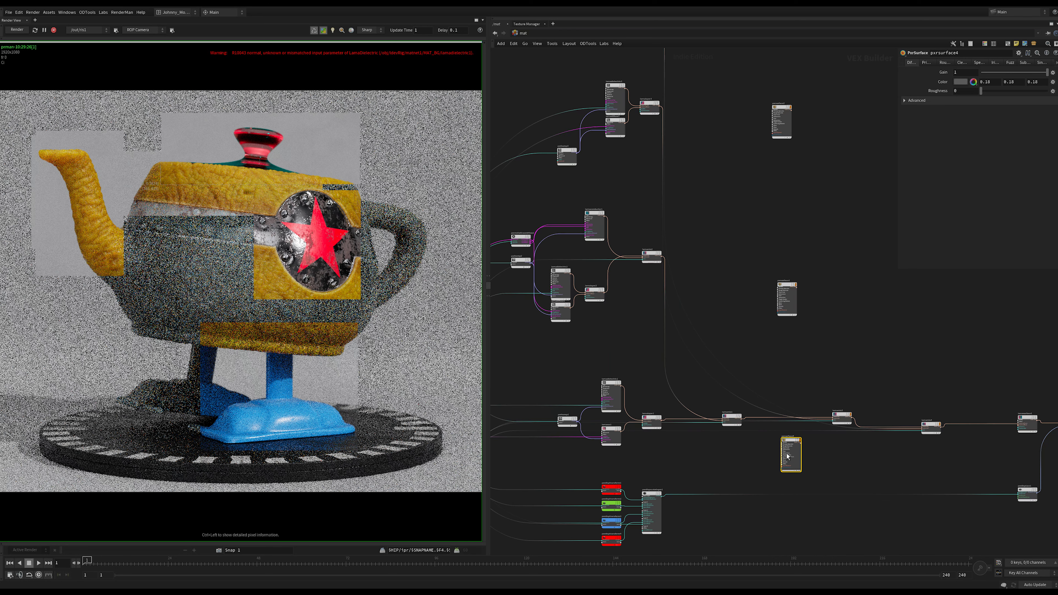
scroll(790, 459, up, 7)
middle_drag(880, 471, 870, 431)
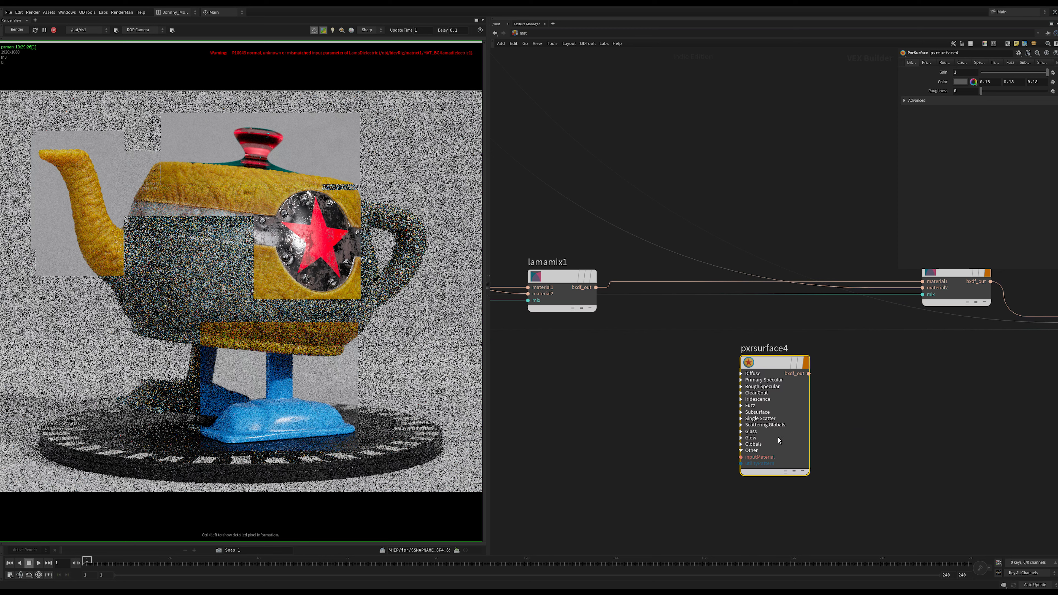
Compare the PxrSurface copies with the Lama branches beside them, selecting the node groups that make up the upper material branches.
scroll(822, 416, down, 6)
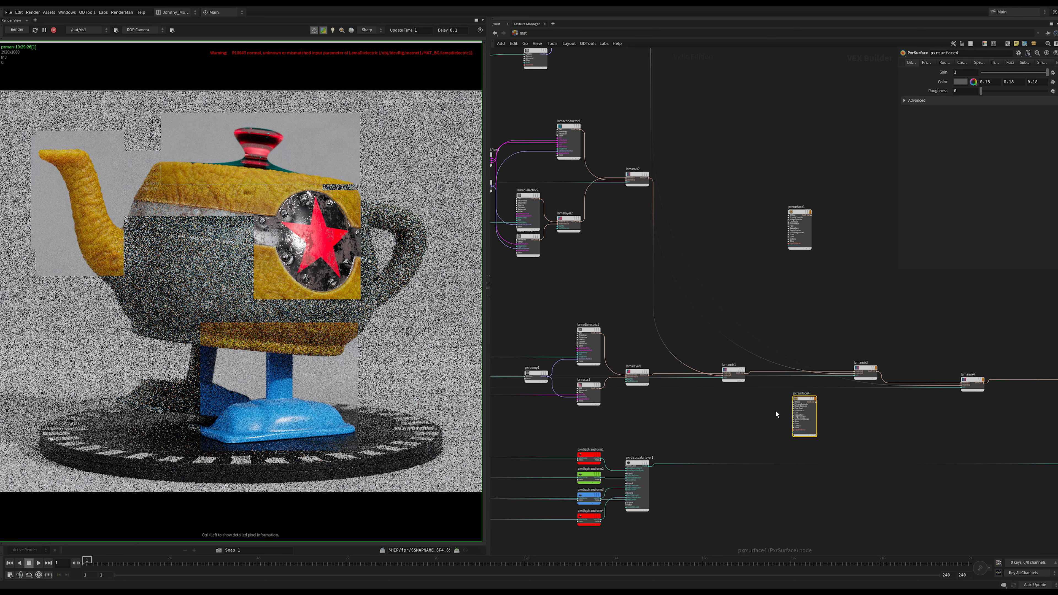
scroll(788, 302, down, 2)
middle_drag(788, 302, 777, 417)
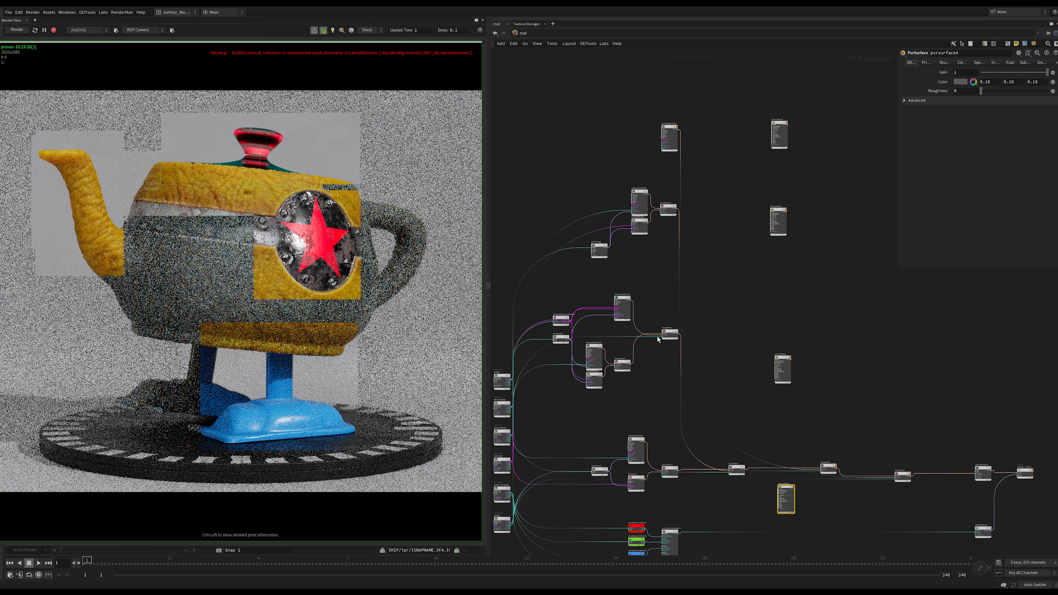
middle_drag(742, 301, 736, 255)
scroll(720, 240, up, 1)
drag(694, 211, 575, 144)
scroll(665, 404, up, 1)
middle_drag(665, 404, 671, 328)
scroll(678, 323, down, 2)
drag(705, 211, 577, 321)
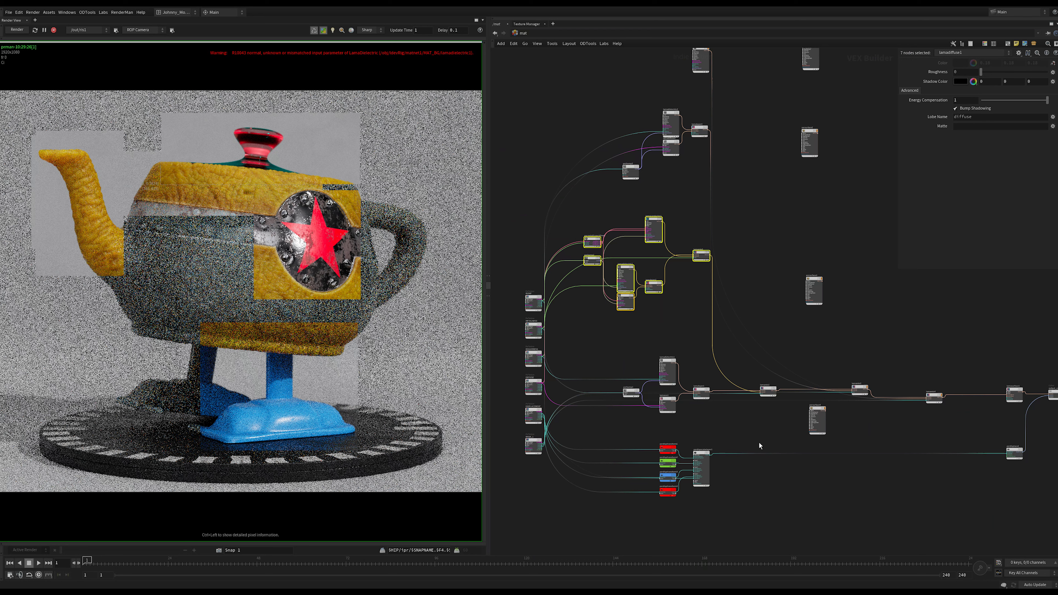
Delete all four PxrSurface nodes beside the material branches, keeping only the Lama network.
middle_drag(759, 442, 730, 427)
drag(773, 409, 796, 268)
middle_drag(841, 291, 793, 400)
drag(804, 433, 676, 126)
key(Delete)
scroll(726, 221, down, 3)
scroll(671, 340, up, 5)
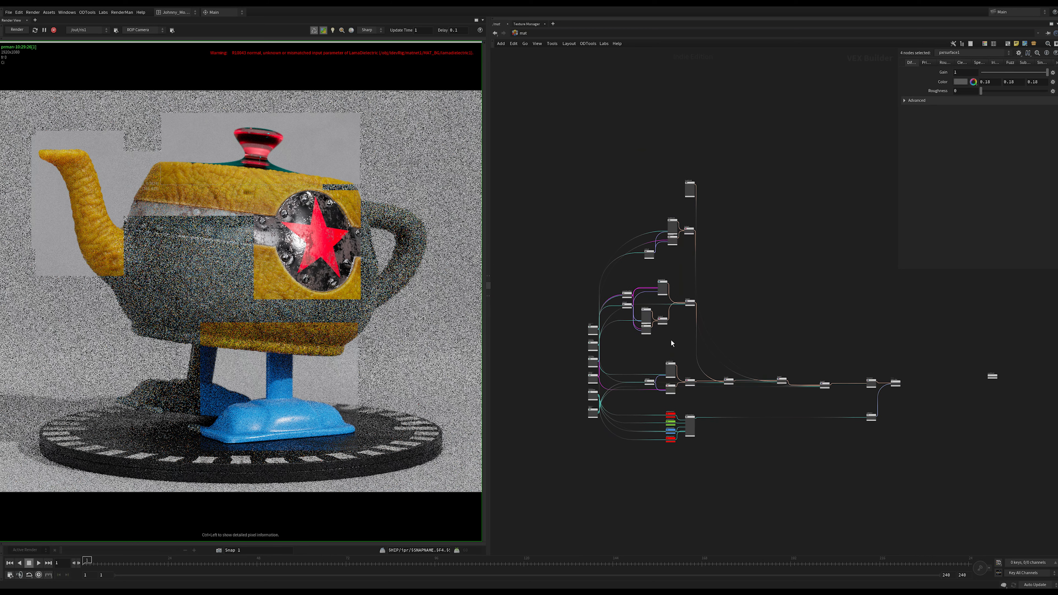
middle_drag(638, 345, 648, 321)
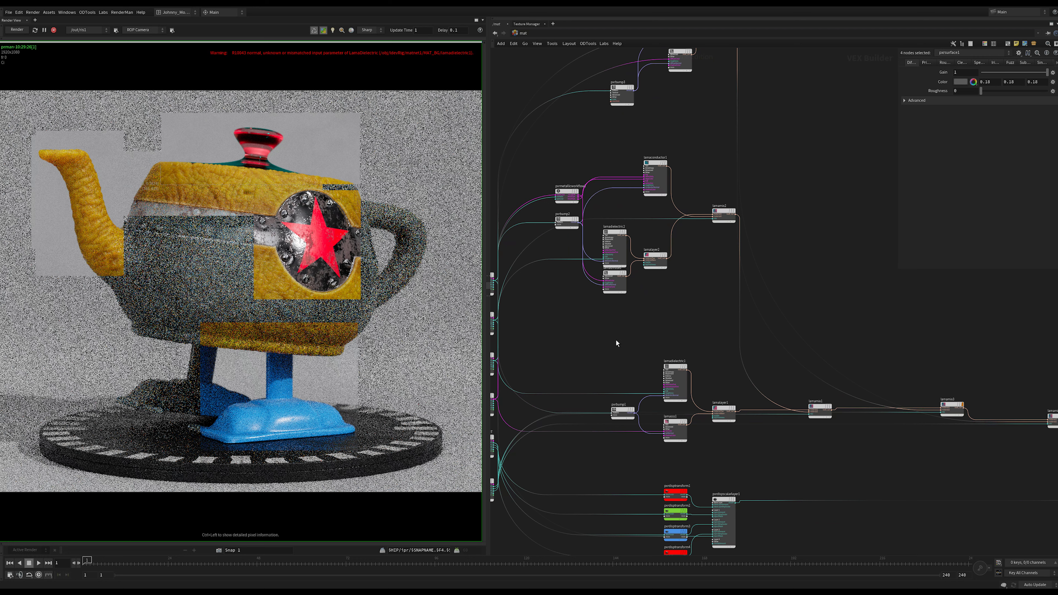
middle_drag(626, 343, 622, 333)
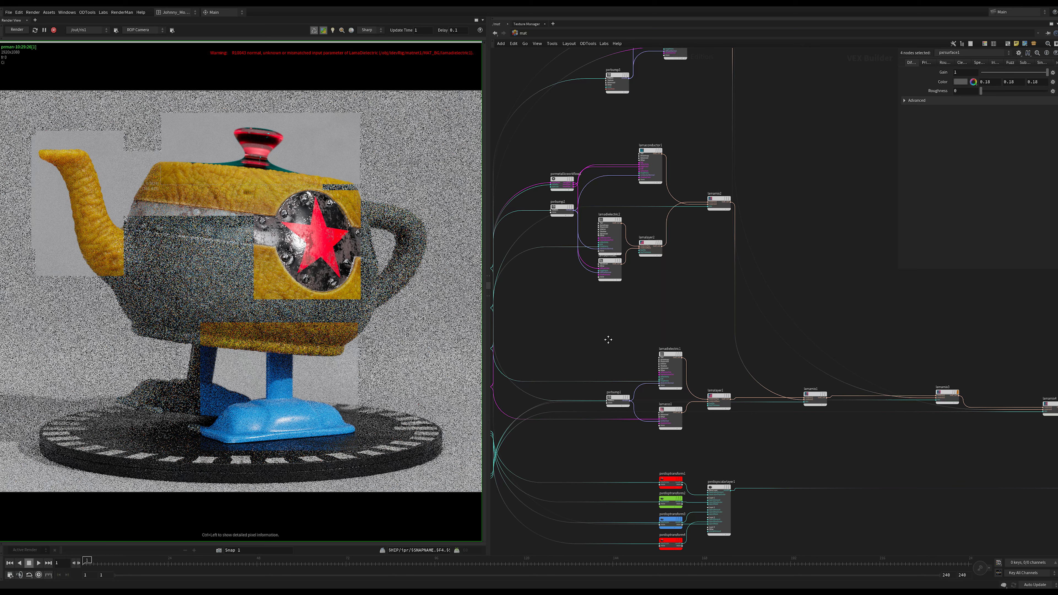
scroll(622, 315, down, 4)
scroll(638, 316, down, 2)
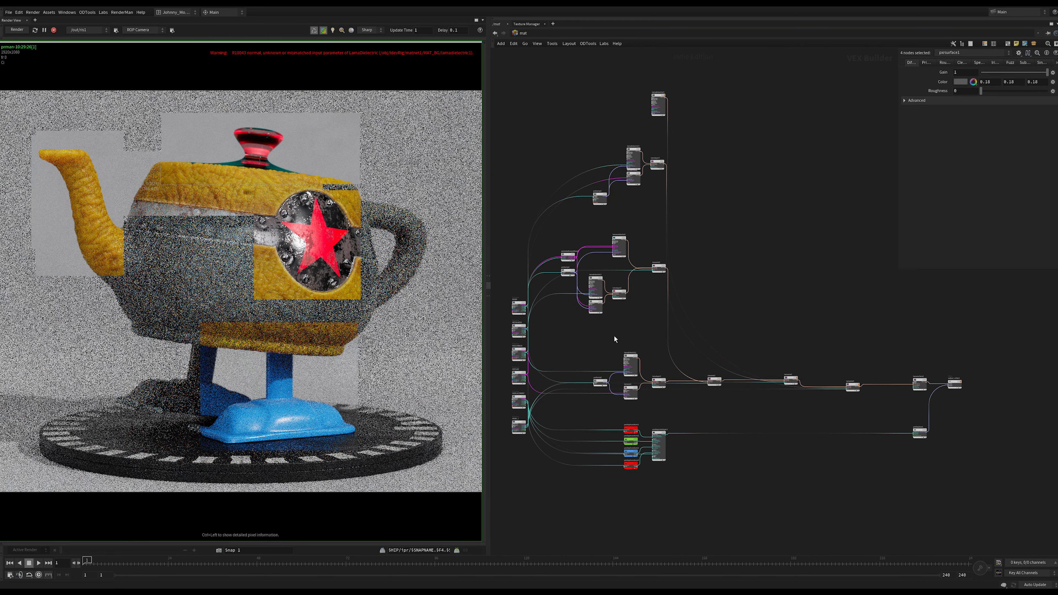
middle_drag(610, 338, 623, 362)
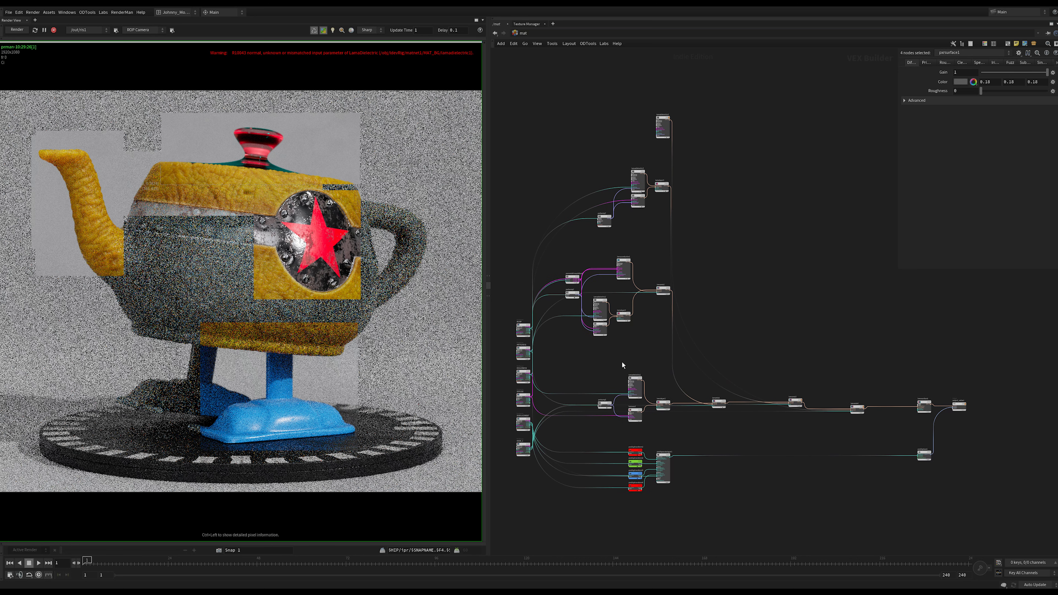